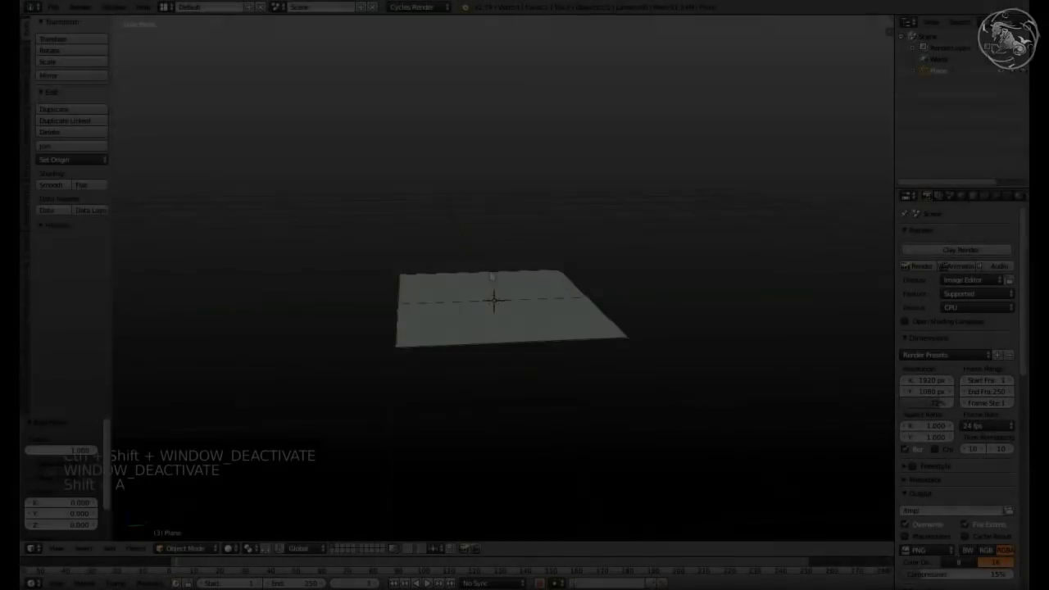
# Widen the plane to 1.35 along X in Edit Mode
pyautogui.press('Tab')
pyautogui.write('sx1.35')
pyautogui.press('Return')
pyautogui.press('s')
pyautogui.press('x')
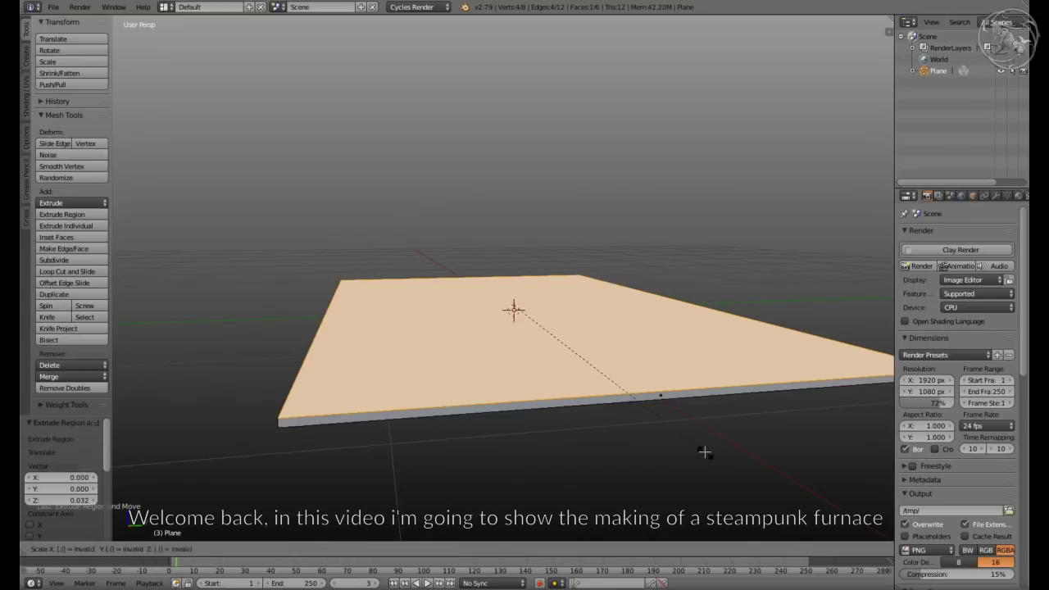
pyautogui.press('a')
pyautogui.press('Tab')
pyautogui.press('Tab')
pyautogui.moveTo(464, 375); pyautogui.dragTo(515, 373, button='middle')
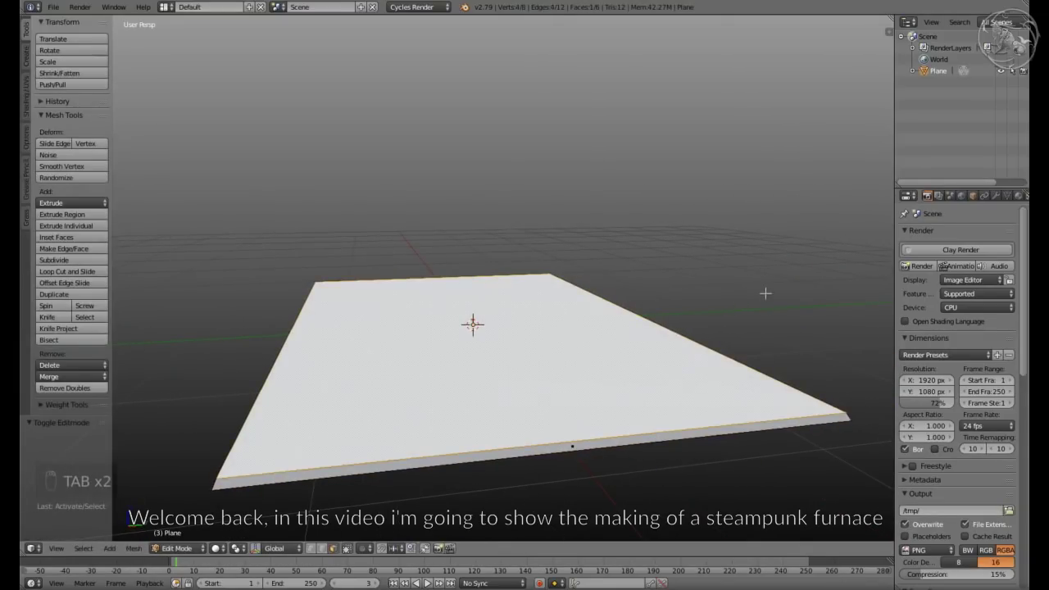
# Inset the top face, extrude it about 1.4 units up, and narrow the top to 0.618 in Y
pyautogui.press('i')
pyautogui.click(726, 288)
pyautogui.moveTo(726, 287); pyautogui.dragTo(722, 246, button='middle')
pyautogui.press('e')
pyautogui.click(574, 213)
pyautogui.moveTo(573, 213); pyautogui.dragTo(555, 174, button='middle')
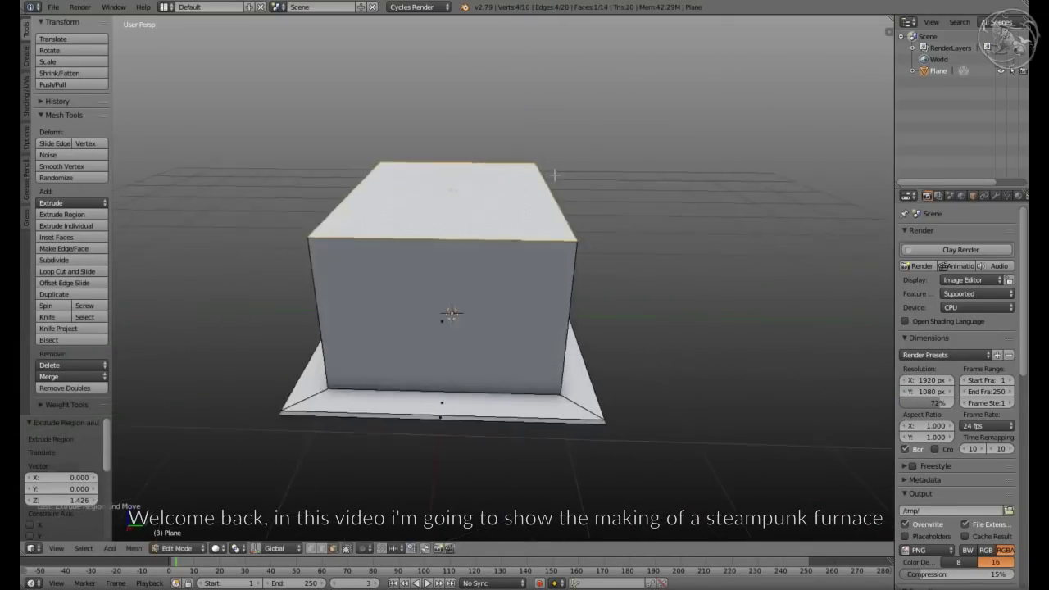
pyautogui.press('s')
pyautogui.press('y')
pyautogui.click(551, 215)
# Bevel the box's top edges into a rounded arch
pyautogui.press('z')
pyautogui.moveTo(550, 215)
pyautogui.mouseDown(button='middle')
pyautogui.moveTo(512, 182)
pyautogui.moveTo(661, 241)
pyautogui.mouseUp(button='middle')
pyautogui.press('z')
pyautogui.hotkey('ctrl', 'b')
pyautogui.scroll(3, 665, 246)
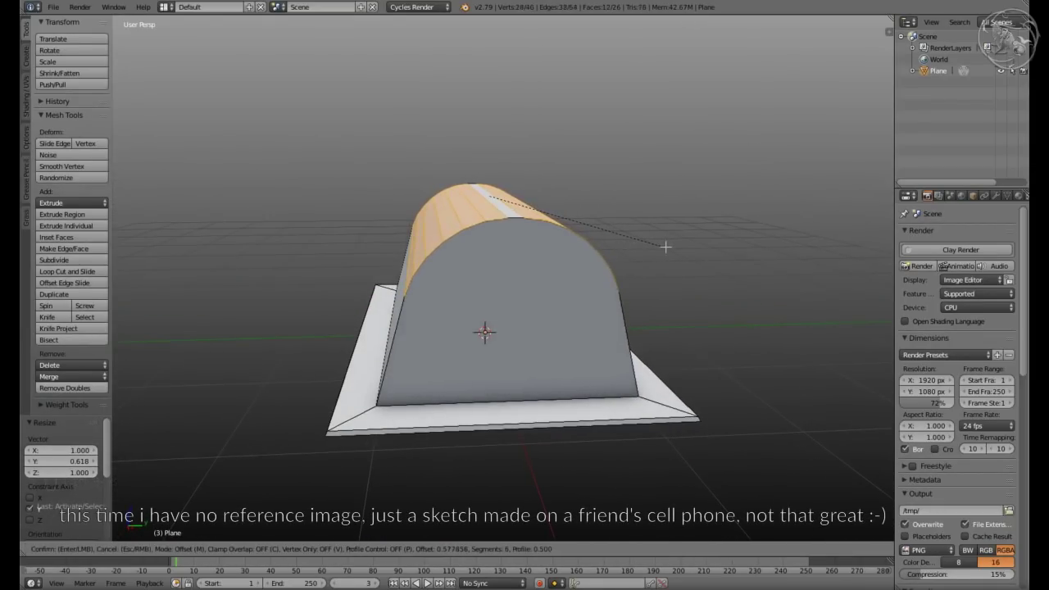
pyautogui.click(665, 246)
pyautogui.press('Tab')
# Shade the body smooth and select both arched end faces
pyautogui.click(51, 184)
pyautogui.moveTo(492, 245)
pyautogui.mouseDown(button='middle')
pyautogui.moveTo(585, 214)
pyautogui.moveTo(616, 424)
pyautogui.mouseUp(button='middle')
pyautogui.press('Tab')
pyautogui.rightClick(617, 424)
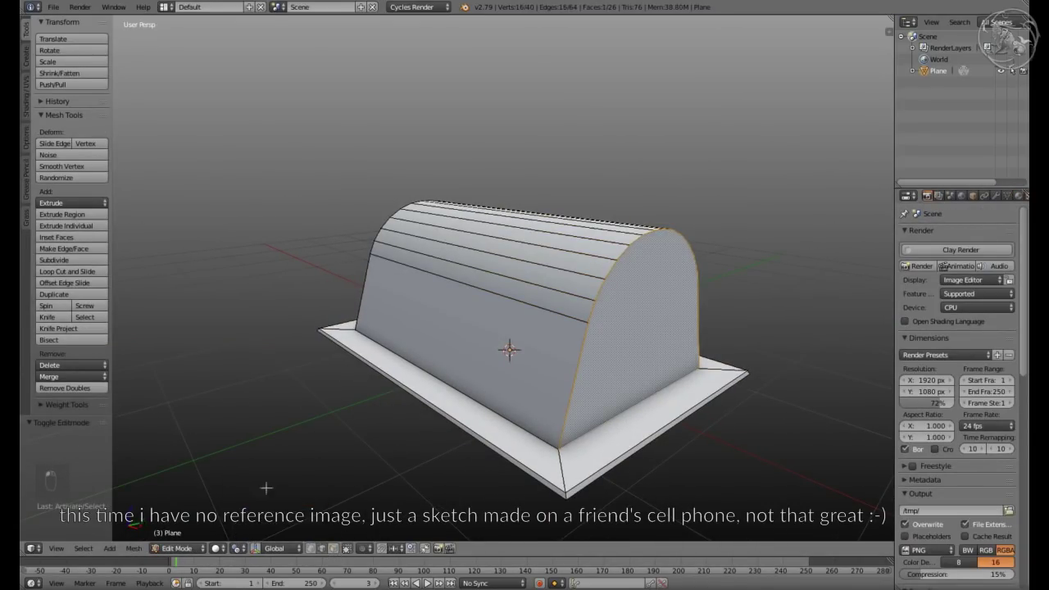
pyautogui.press('a')
pyautogui.moveTo(393, 445)
pyautogui.mouseDown(button='middle')
pyautogui.moveTo(481, 323)
pyautogui.moveTo(327, 341)
pyautogui.mouseUp(button='middle')
pyautogui.rightClick(327, 341)
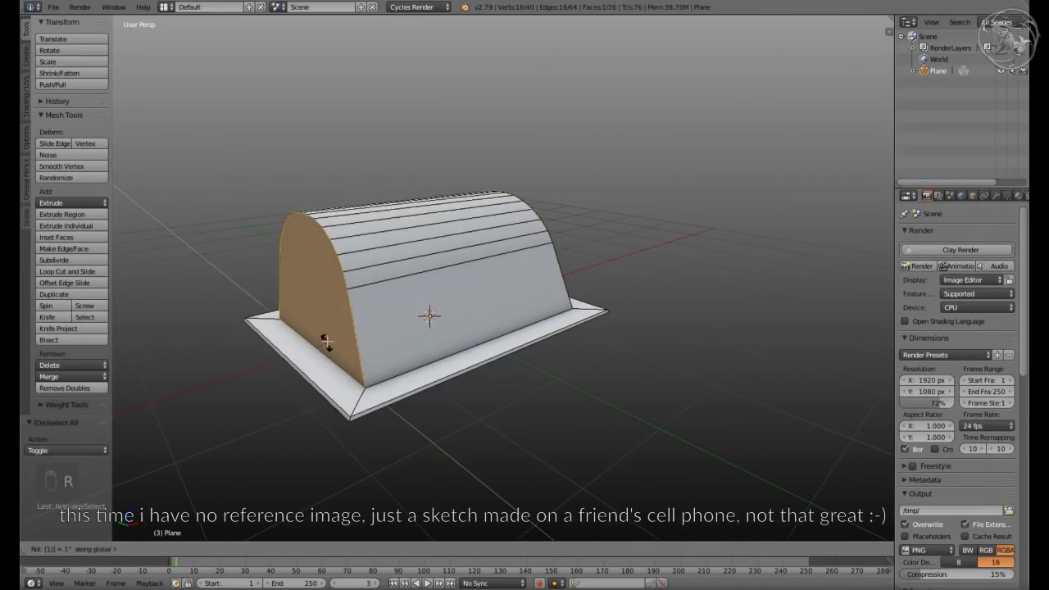
# Orbit the body in wireframe and bring up the Shift+A Add menu
pyautogui.press('a')
pyautogui.press('Tab')
pyautogui.press('Tab')
pyautogui.moveTo(506, 281); pyautogui.dragTo(525, 320, button='middle')
pyautogui.press('z')
pyautogui.hotkey('shift', 'a')
# Add a 36-vertex cylinder and rotate it 90° about Y onto its side
pyautogui.click(238, 436)
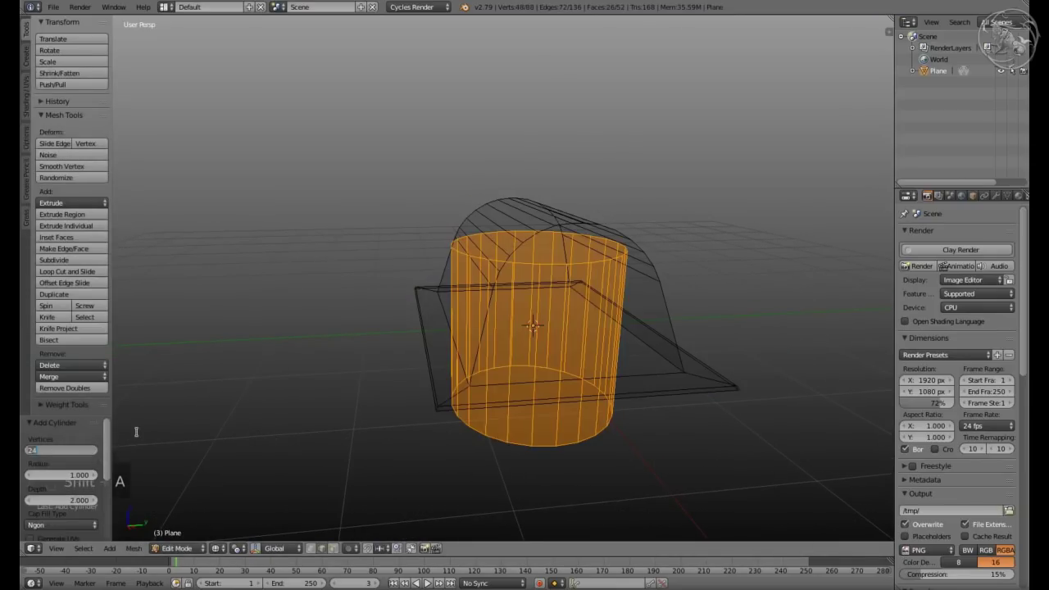
pyautogui.write('36')
pyautogui.press('Return')
pyautogui.write('ry90')
pyautogui.press('Return')
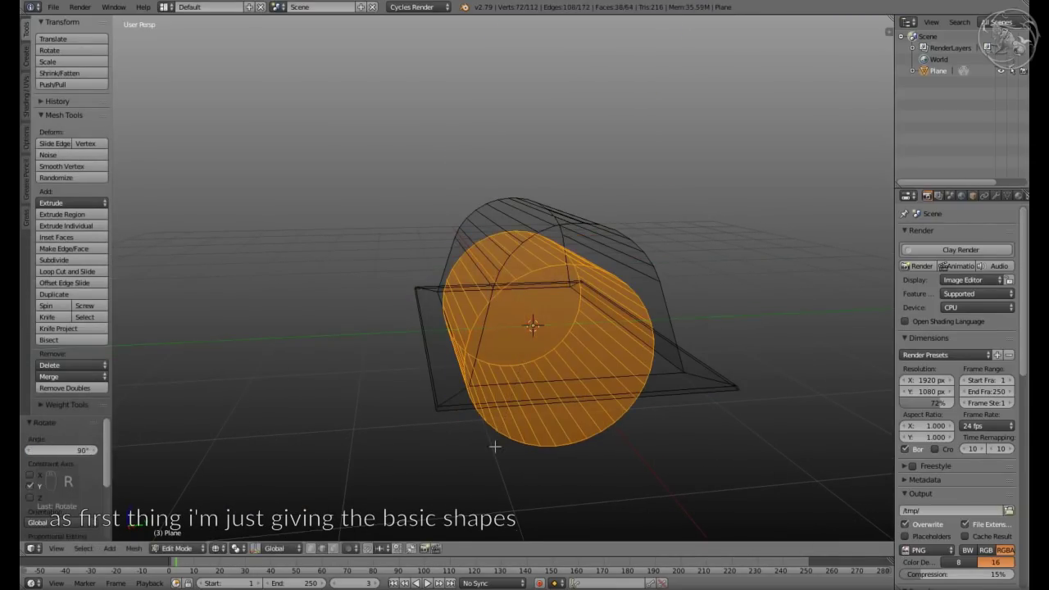
pyautogui.press('KP_3')
pyautogui.press('KP_5')
# Shrink the cylinder and raise it into the arch as the drum door
pyautogui.press('s')
pyautogui.click(684, 380)
pyautogui.press('g')
pyautogui.press('z')
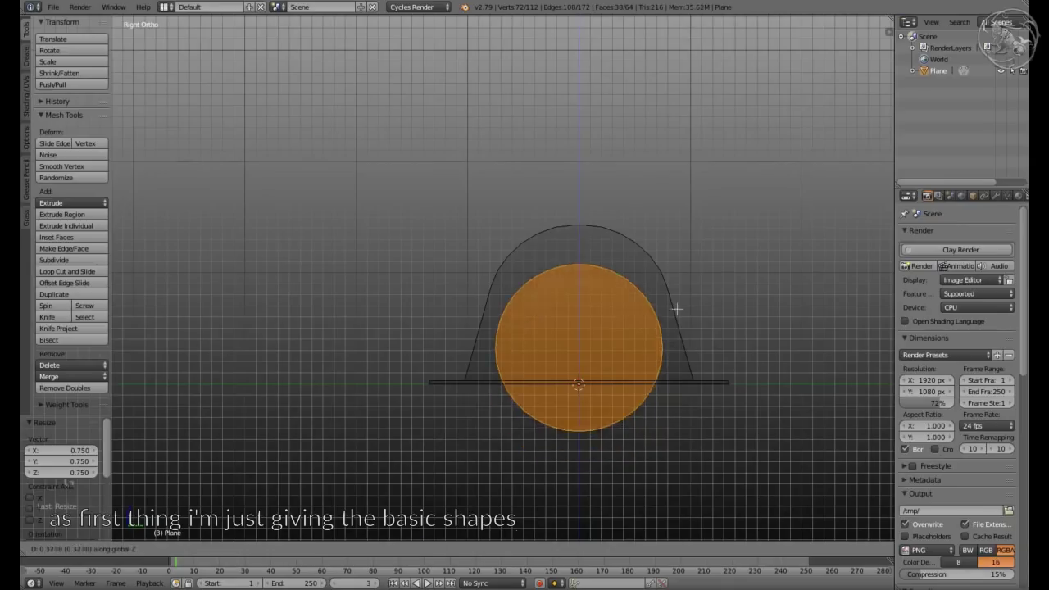
pyautogui.click(685, 311)
pyautogui.press('s')
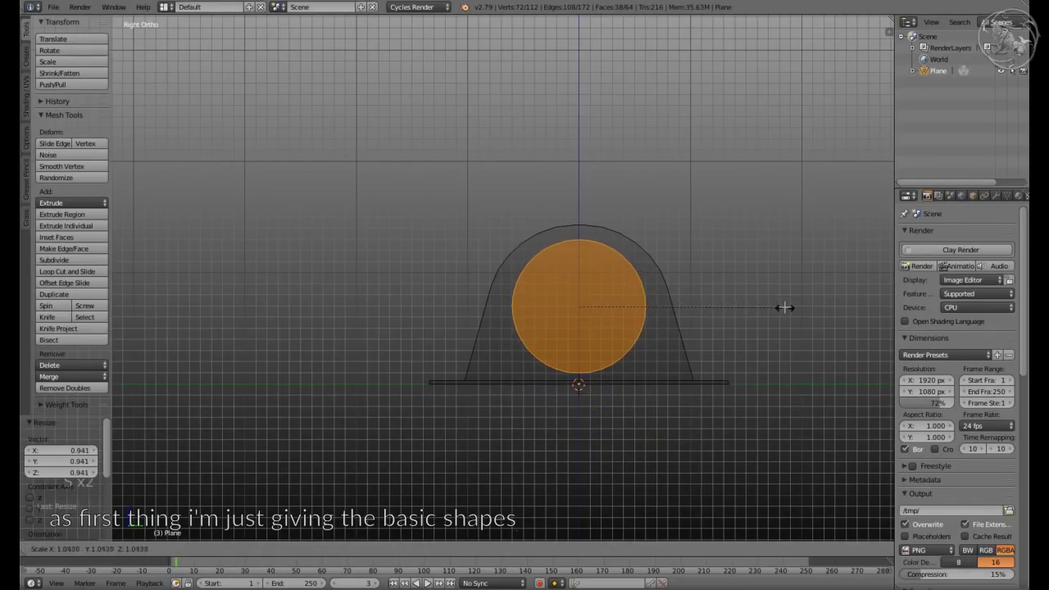
pyautogui.click(784, 307)
pyautogui.moveTo(784, 307); pyautogui.dragTo(649, 293, button='middle')
# Bevel the drum's front edge loop and push its front cap outward
pyautogui.press('Tab')
pyautogui.press('Tab')
pyautogui.scroll(3, 708, 316)
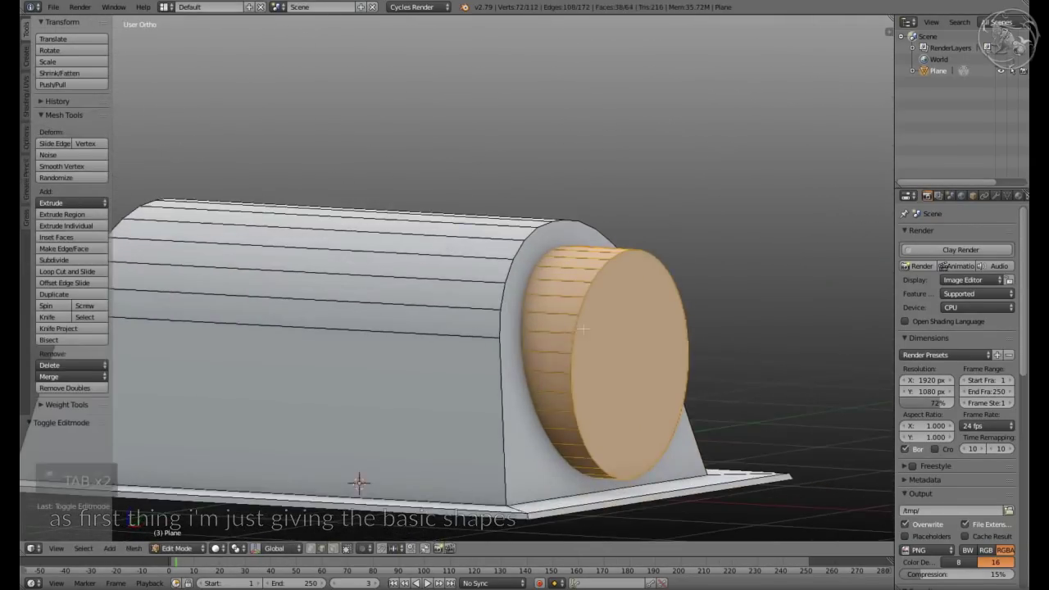
pyautogui.press('a')
pyautogui.press('KP_5')
pyautogui.keyDown('alt'); pyautogui.rightClick(574, 348); pyautogui.keyUp('alt')
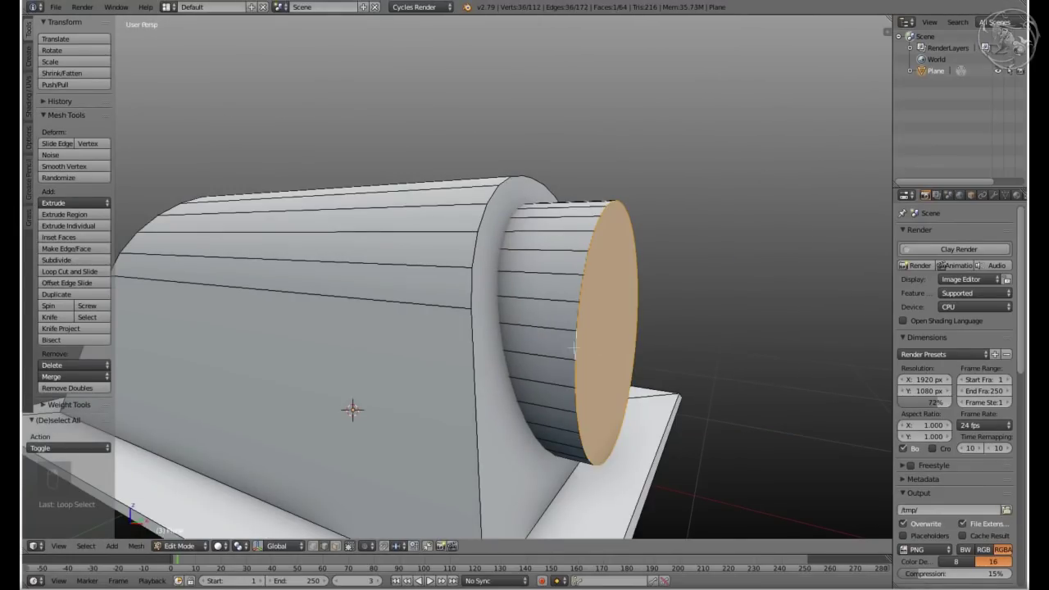
pyautogui.click(686, 373)
pyautogui.hotkey('ctrl', 'l')
pyautogui.moveTo(686, 374)
pyautogui.mouseDown(button='middle')
pyautogui.moveTo(601, 332)
pyautogui.moveTo(363, 293)
pyautogui.moveTo(417, 281)
pyautogui.moveTo(539, 312)
pyautogui.mouseUp(button='middle')
pyautogui.click(598, 334)
# Extrude the ring of faces around the drum in place
pyautogui.press('z')
pyautogui.press('z')
pyautogui.press('Tab')
pyautogui.press('Tab')
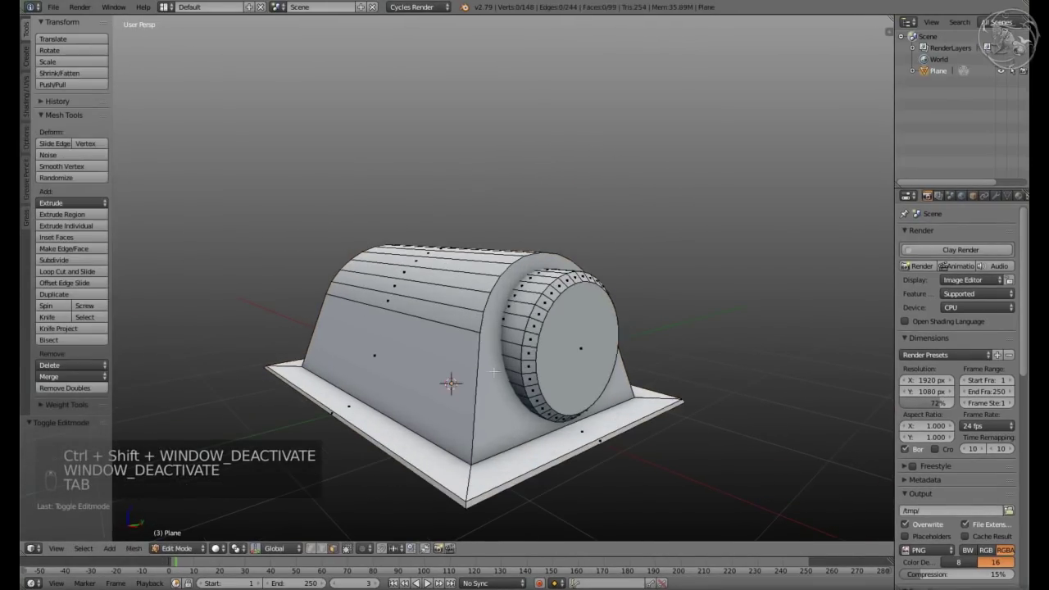
pyautogui.moveTo(644, 374); pyautogui.dragTo(593, 317, button='middle')
pyautogui.press('e')
pyautogui.press('Escape')
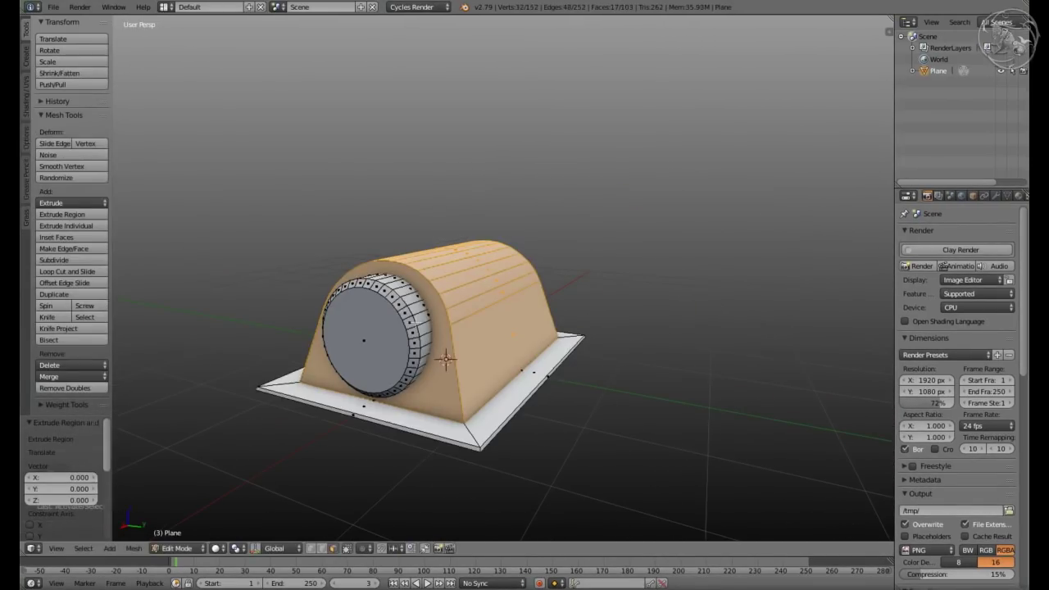
pyautogui.press('a')
pyautogui.moveTo(446, 359); pyautogui.dragTo(491, 426, button='middle')
# Extrude the body's bottom edge loop and scale it into a base strip with a different pivot
pyautogui.keyDown('alt'); pyautogui.rightClick(502, 450); pyautogui.keyUp('alt')
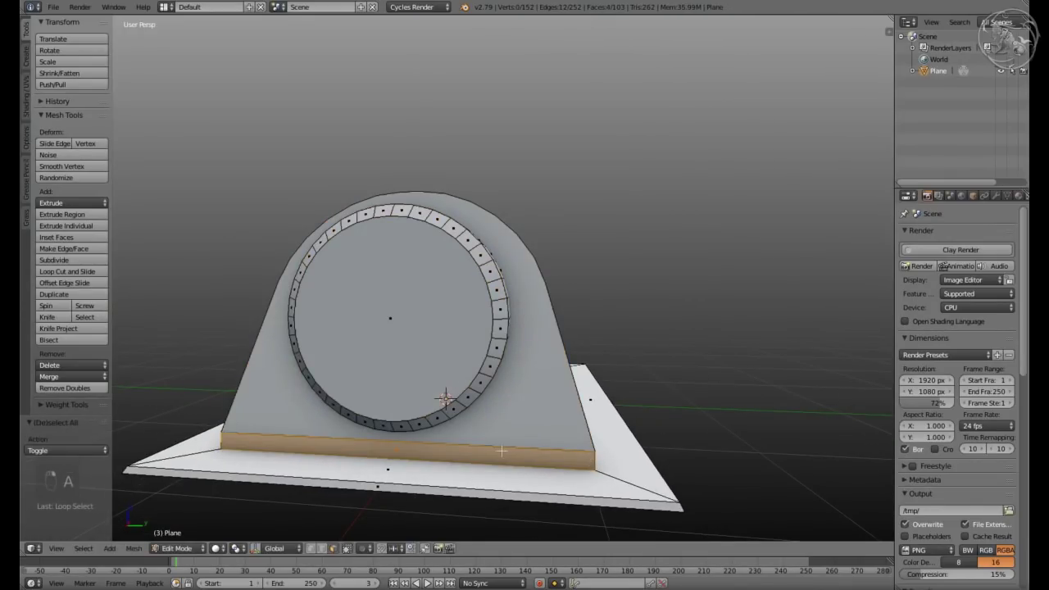
pyautogui.press('e')
pyautogui.press('Escape')
pyautogui.click(238, 548)
pyautogui.click(282, 508)
pyautogui.moveTo(281, 508); pyautogui.dragTo(636, 411, button='middle')
pyautogui.press('s')
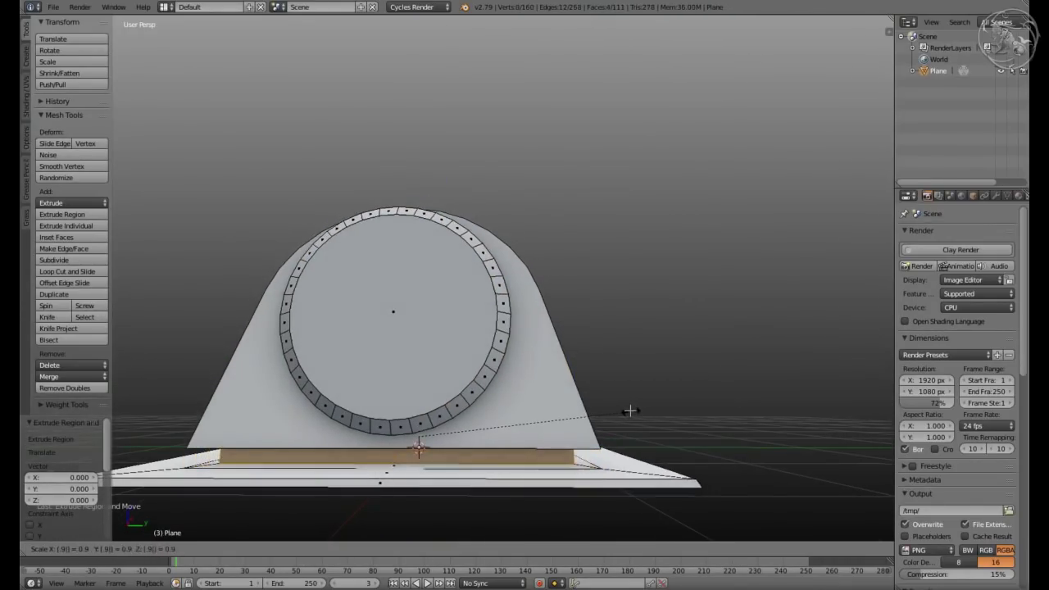
pyautogui.click(630, 411)
# Clear the selection and view the model from the right side in wireframe
pyautogui.press('Tab')
pyautogui.moveTo(492, 377)
pyautogui.mouseDown(button='middle')
pyautogui.moveTo(392, 410)
pyautogui.moveTo(457, 417)
pyautogui.moveTo(438, 410)
pyautogui.mouseUp(button='middle')
pyautogui.press('Tab')
pyautogui.press('a')
pyautogui.press('a')
pyautogui.press('KP_5')
pyautogui.press('KP_3')
pyautogui.press('z')
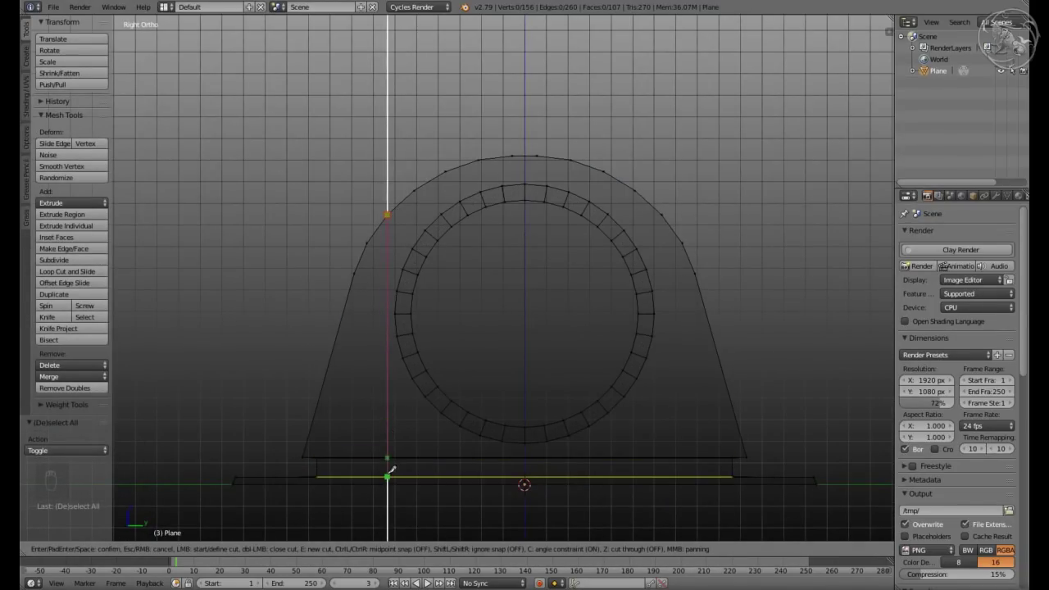
# Knife-cut a line across the furnace's front face
pyautogui.keyDown('shift'); pyautogui.moveTo(412, 427); pyautogui.dragTo(389, 424, button='middle'); pyautogui.keyUp('shift')
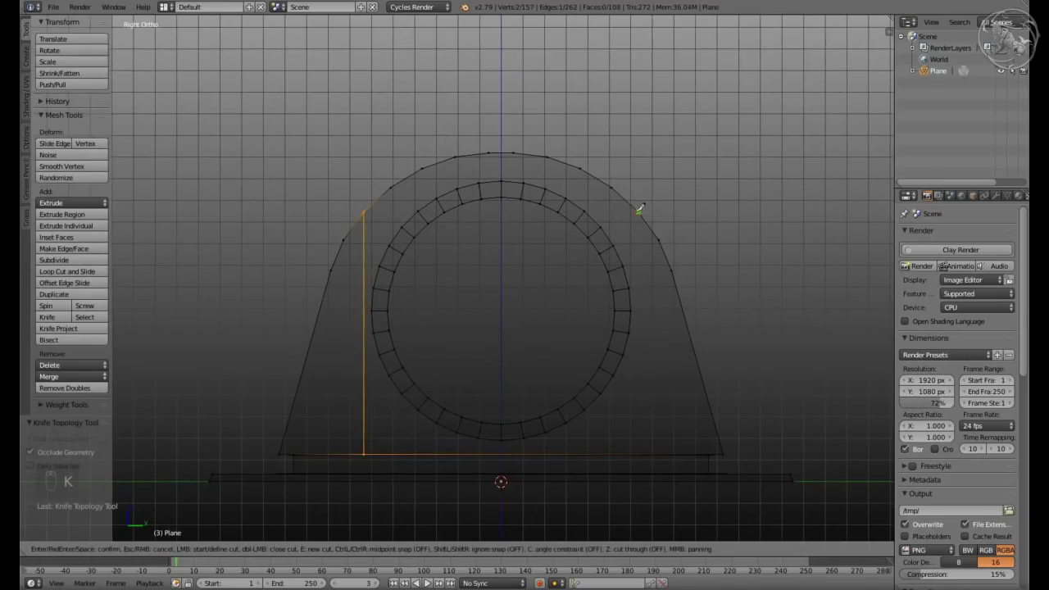
pyautogui.click(638, 453)
pyautogui.press('Return')
pyautogui.press('KP_5')
pyautogui.moveTo(644, 335)
pyautogui.mouseDown(button='middle')
pyautogui.moveTo(534, 319)
pyautogui.moveTo(409, 380)
pyautogui.moveTo(492, 385)
pyautogui.mouseUp(button='middle')
pyautogui.press('z')
pyautogui.press('a')
pyautogui.press('a')
# Inset the left and right side panel faces
pyautogui.click(348, 328)
pyautogui.keyDown('shift'); pyautogui.click(661, 273); pyautogui.keyUp('shift')
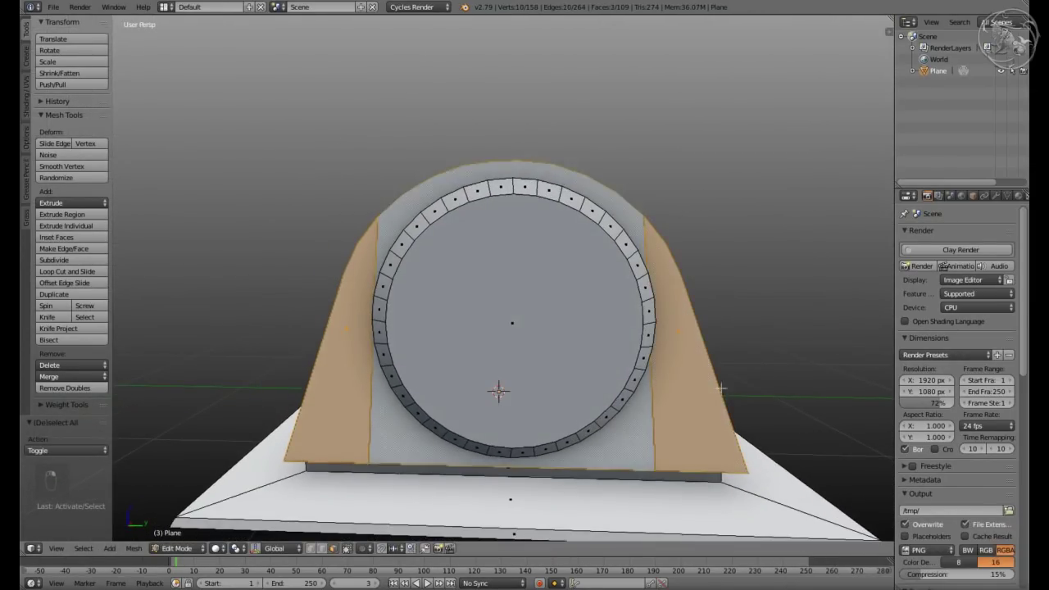
pyautogui.press('i')
pyautogui.click(742, 340)
# Extrude the front border ring along X into a raised frame
pyautogui.moveTo(742, 339); pyautogui.dragTo(434, 379, button='middle')
pyautogui.keyDown('alt'); pyautogui.click(434, 378); pyautogui.keyUp('alt')
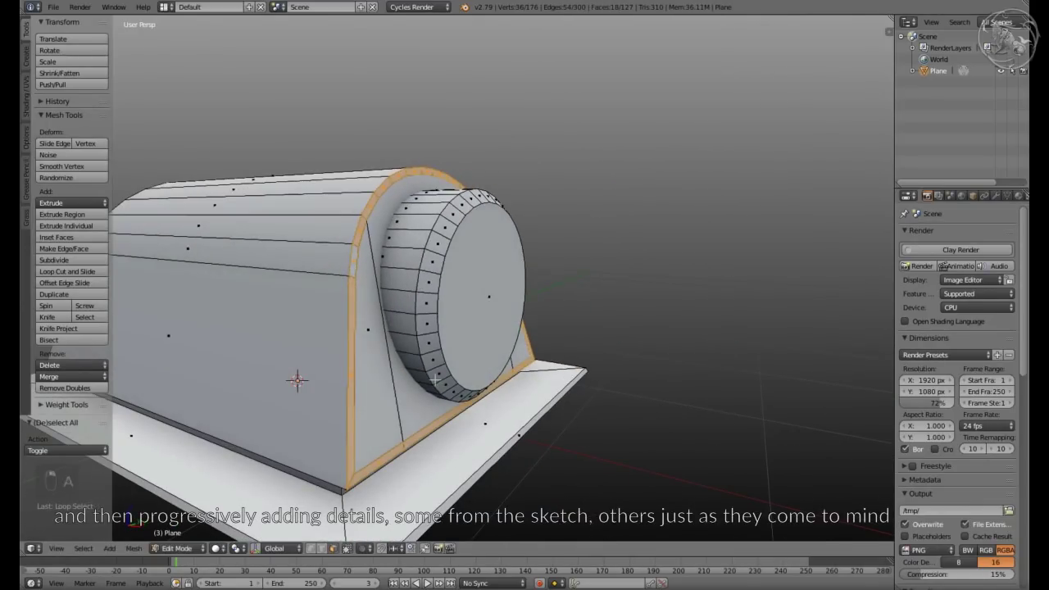
pyautogui.press('e')
pyautogui.moveTo(298, 374)
pyautogui.mouseDown(button='middle')
pyautogui.moveTo(209, 426)
pyautogui.moveTo(206, 445)
pyautogui.mouseUp(button='middle')
pyautogui.press('x')
pyautogui.click(209, 427)
# Add a single loop cut on the frame and bevel its edge
pyautogui.hotkey('ctrl', 'r')
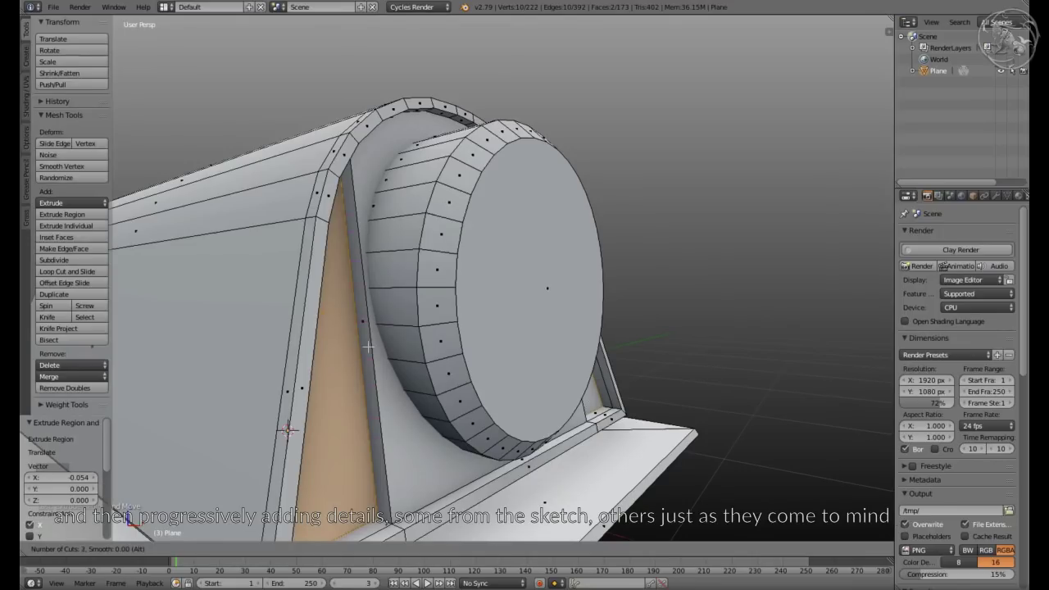
pyautogui.scroll(-2, 369, 347)
pyautogui.click(369, 348)
pyautogui.click(368, 348)
pyautogui.moveTo(369, 348)
pyautogui.mouseDown(button='middle')
pyautogui.moveTo(686, 315)
pyautogui.moveTo(410, 399)
pyautogui.mouseUp(button='middle')
pyautogui.moveTo(541, 320); pyautogui.dragTo(499, 298, button='middle')
pyautogui.hotkey('ctrl', 'b')
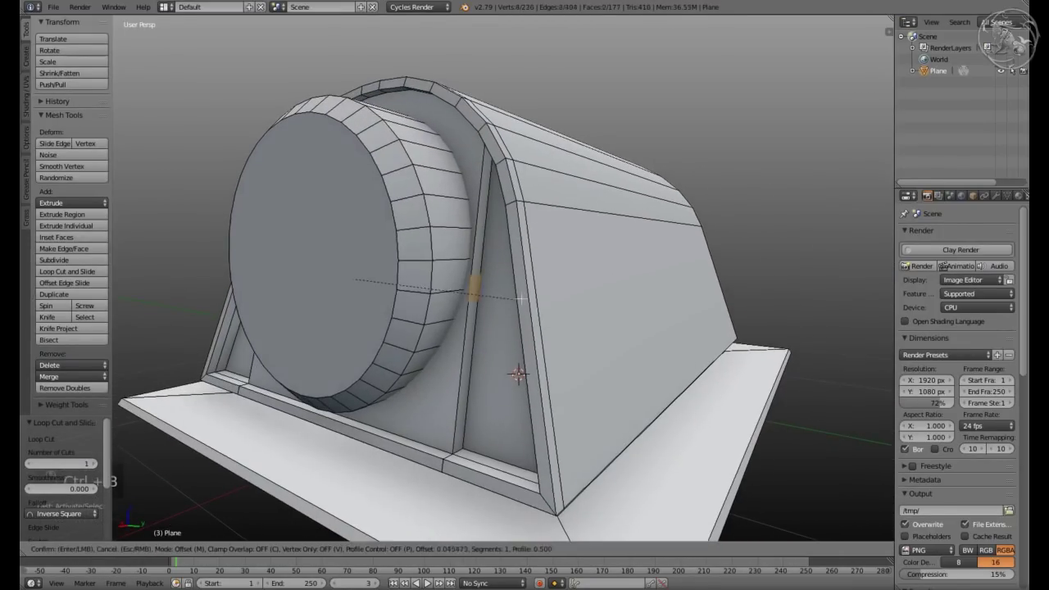
pyautogui.click(590, 296)
pyautogui.moveTo(590, 297)
pyautogui.mouseDown(button='middle')
pyautogui.moveTo(388, 248)
pyautogui.moveTo(506, 280)
pyautogui.mouseUp(button='middle')
# Widen the inner side faces to 1.274 along Y
pyautogui.press('z')
pyautogui.press('z')
pyautogui.press('s')
pyautogui.press('y')
pyautogui.click(520, 285)
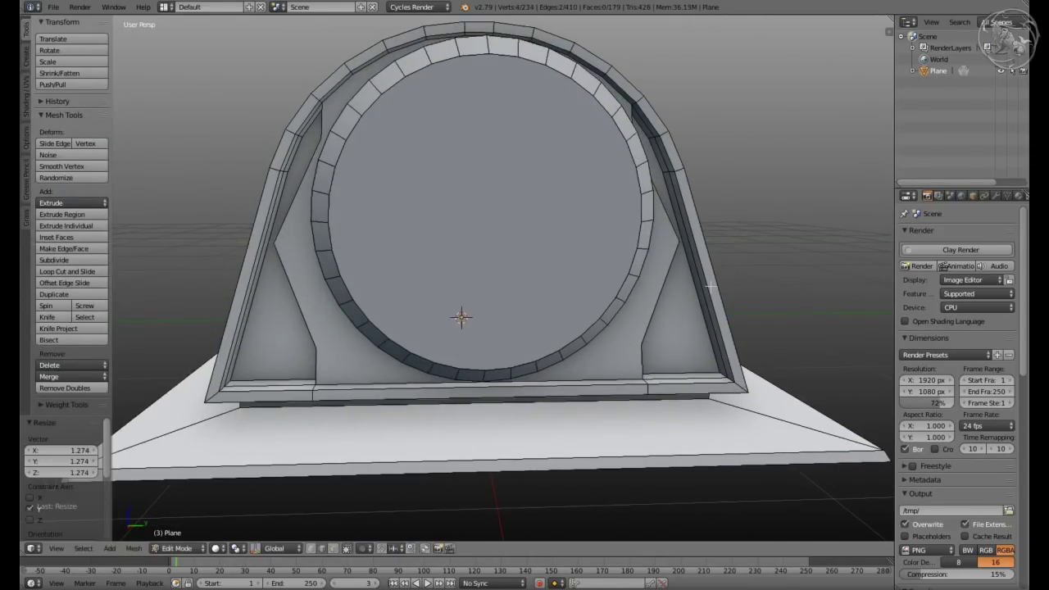
# Select the drum's rim ring and shrink it to 0.948
pyautogui.press('Tab')
pyautogui.press('Tab')
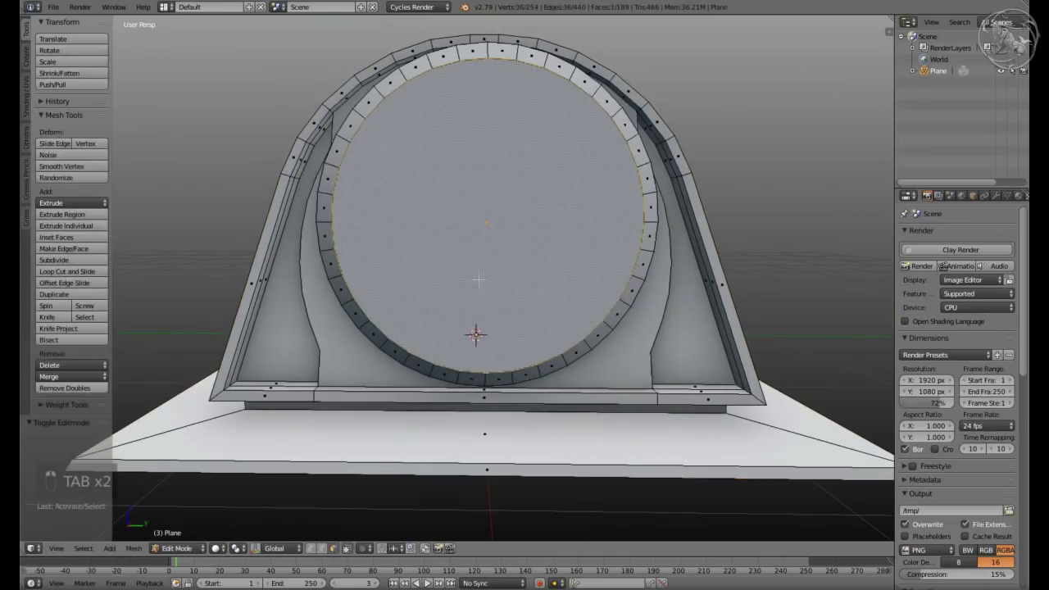
pyautogui.hotkey('ctrl', 'l')
pyautogui.press('KP_7')
pyautogui.press('KP_3')
pyautogui.press('KP_5')
pyautogui.press('s')
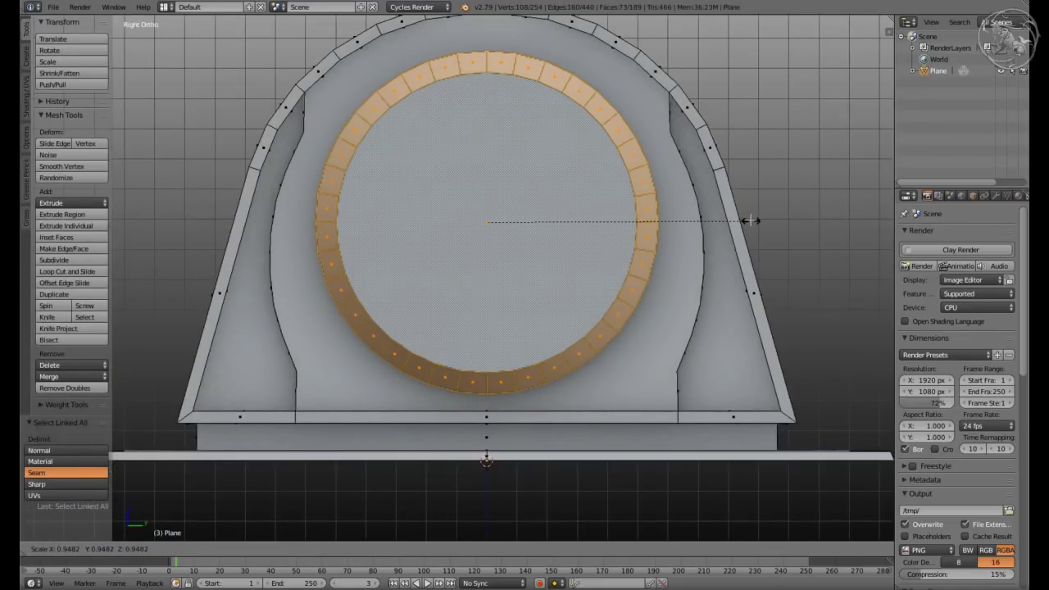
pyautogui.click(751, 221)
pyautogui.moveTo(751, 220); pyautogui.dragTo(720, 308, button='middle')
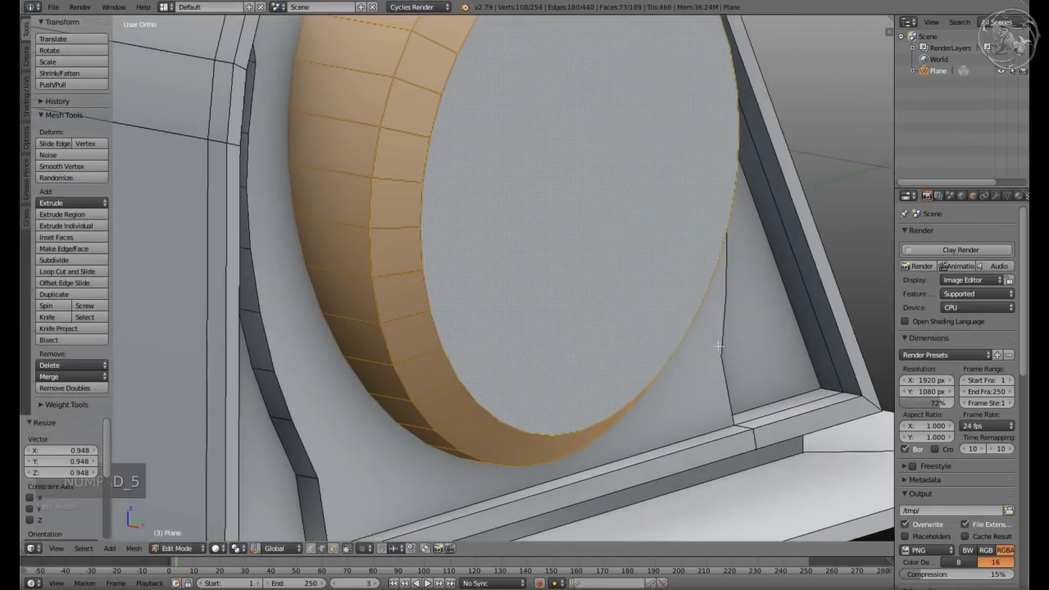
# Bevel the frame's bottom corners
pyautogui.moveTo(322, 492)
pyautogui.mouseDown(button='middle')
pyautogui.moveTo(303, 238)
pyautogui.moveTo(632, 293)
pyautogui.mouseUp(button='middle')
pyautogui.rightClick(304, 239)
pyautogui.press('KP_5')
pyautogui.press('z')
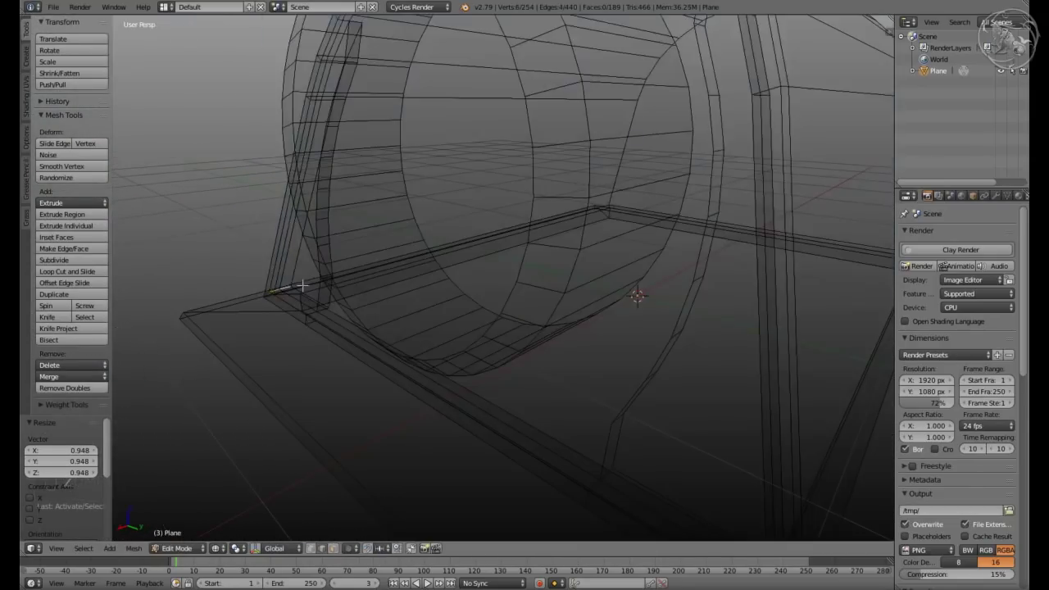
pyautogui.press('z')
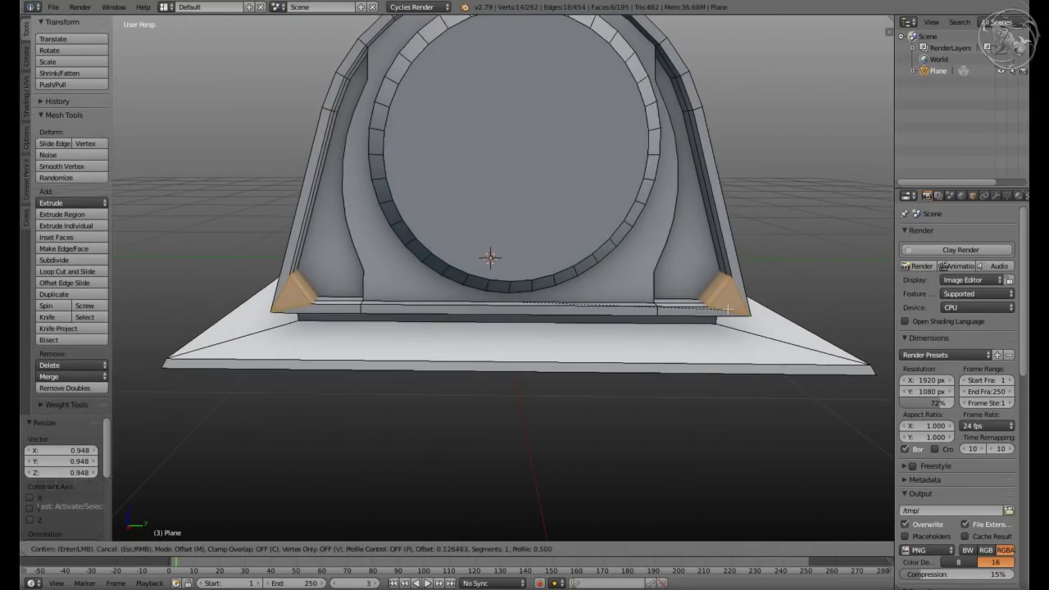
pyautogui.click(728, 309)
# Merge duplicate vertices across the mesh and return to Object Mode
pyautogui.press('a')
pyautogui.press('a')
pyautogui.click(72, 387)
pyautogui.press('a')
pyautogui.press('Tab')
# Add an edge loop around the drum and extrude-scale it outward into a raised rim
pyautogui.scroll(3, 484, 211)
pyautogui.moveTo(525, 246); pyautogui.dragTo(483, 212, button='middle')
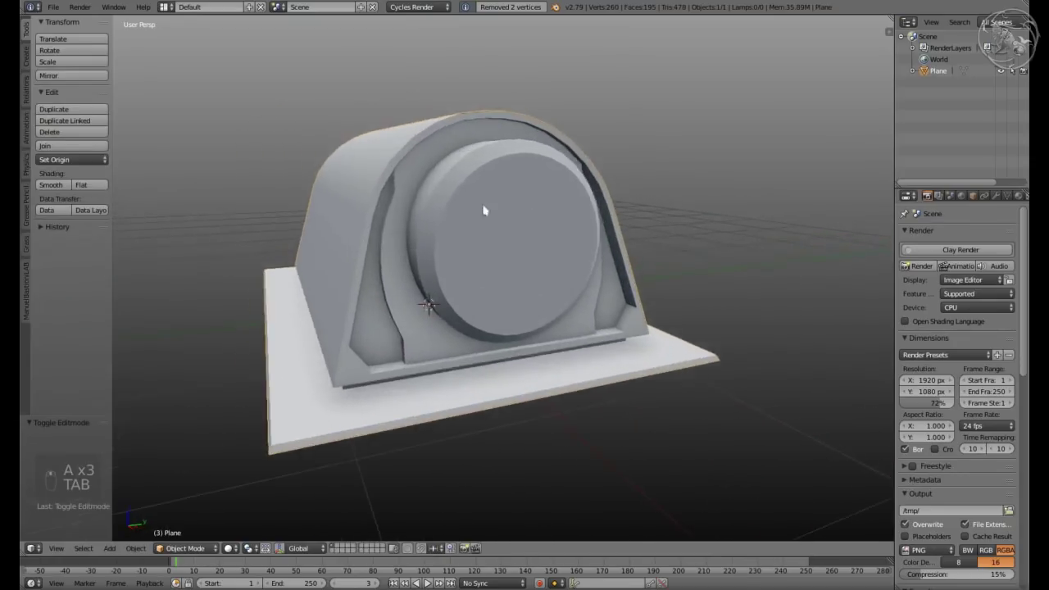
pyautogui.scroll(5, 484, 211)
pyautogui.press('Tab')
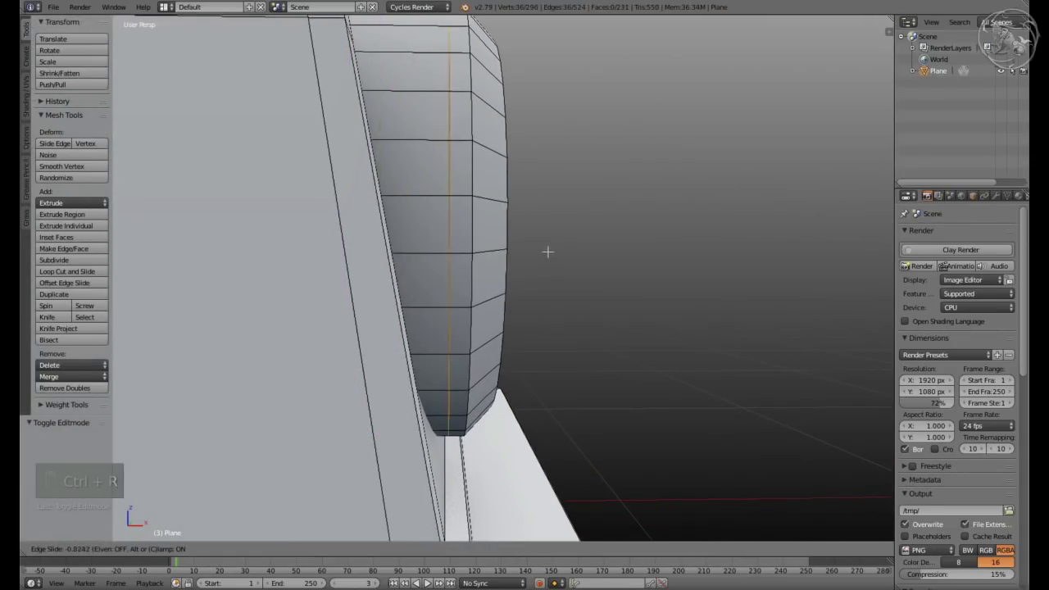
pyautogui.click(457, 290)
pyautogui.press('e')
pyautogui.rightClick(555, 249)
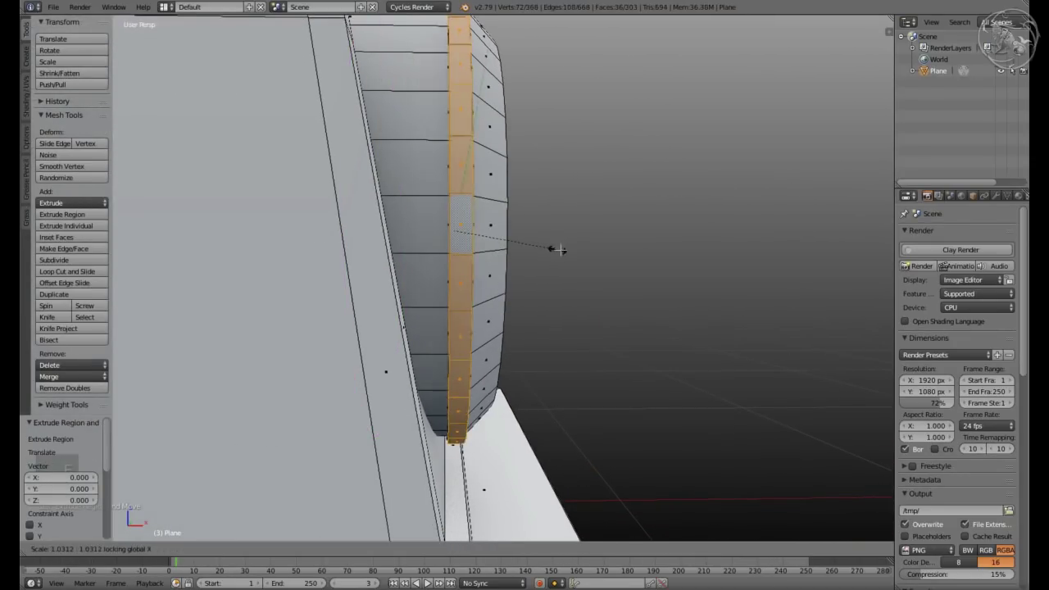
pyautogui.press('s')
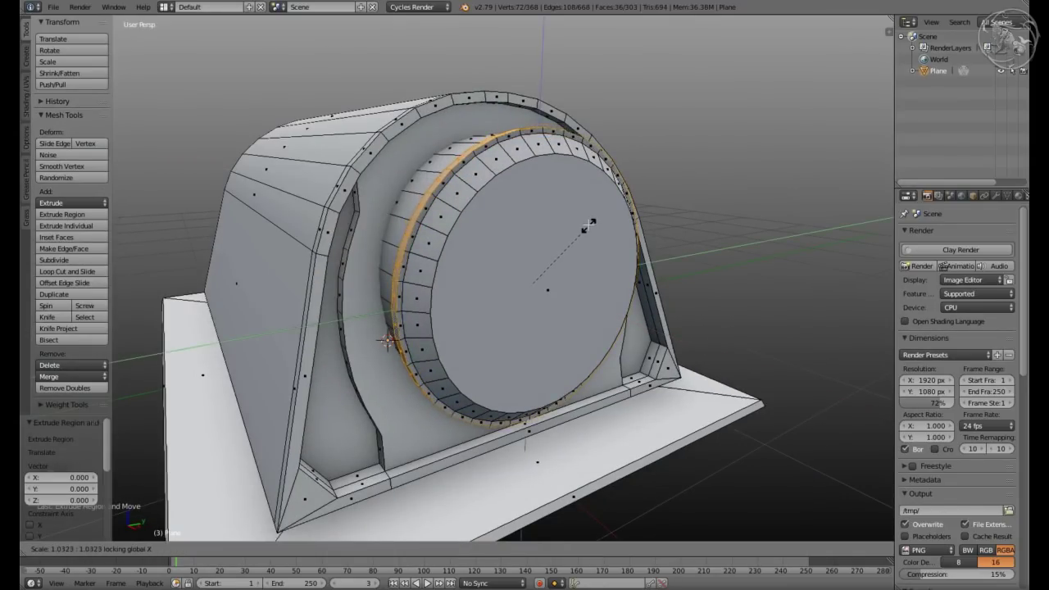
pyautogui.click(589, 226)
# Extrude the outer ring of drum faces along their normals
pyautogui.press('a')
pyautogui.press('Tab')
# Extrude the drum's centre face and shrink it inward
pyautogui.press('Tab')
pyautogui.moveTo(451, 356)
pyautogui.mouseDown(button='middle')
pyautogui.moveTo(692, 187)
pyautogui.moveTo(465, 264)
pyautogui.moveTo(509, 230)
pyautogui.mouseUp(button='middle')
pyautogui.press('a')
pyautogui.keyDown('alt'); pyautogui.rightClick(404, 279); pyautogui.keyUp('alt')
pyautogui.press('e')
pyautogui.click(469, 264)
pyautogui.press('Tab')
pyautogui.press('Tab')
pyautogui.scroll(1, 695, 222)
pyautogui.press('e')
pyautogui.rightClick(695, 222)
pyautogui.press('s')
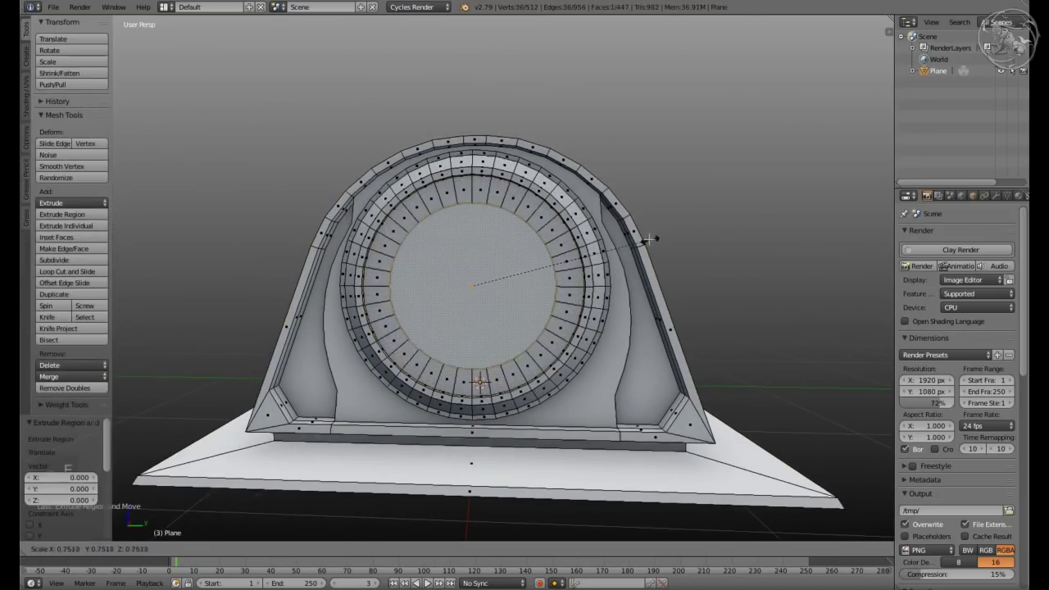
pyautogui.click(613, 255)
# Push the centre face inward along Z and shrink it slightly
pyautogui.press('g')
pyautogui.press('z')
pyautogui.click(484, 270)
pyautogui.moveTo(484, 271)
pyautogui.mouseDown(button='middle')
pyautogui.moveTo(468, 268)
pyautogui.moveTo(525, 271)
pyautogui.mouseUp(button='middle')
pyautogui.scroll(3, 469, 267)
pyautogui.press('s')
pyautogui.click(565, 264)
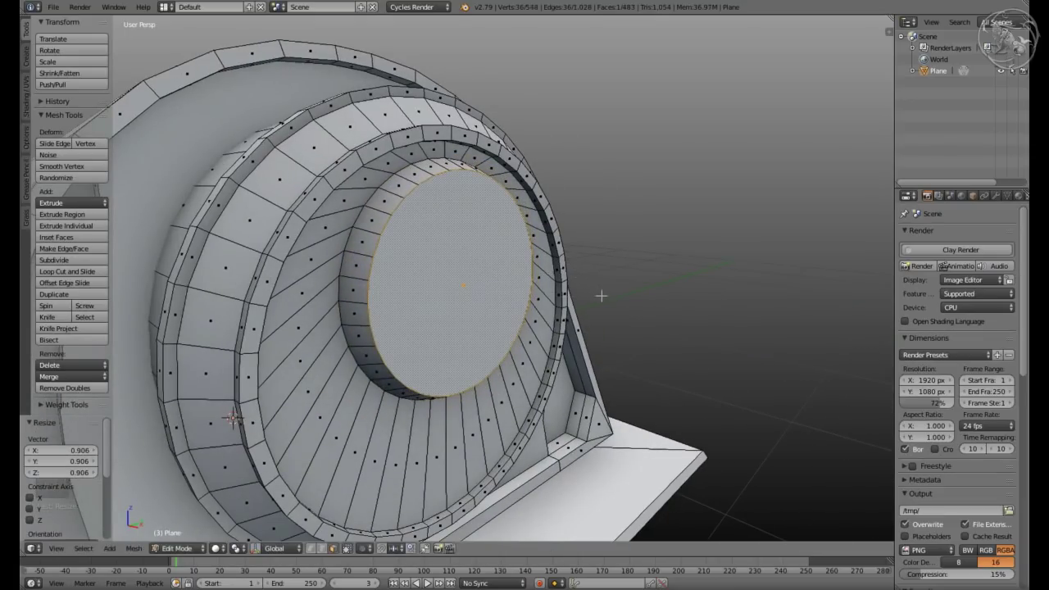
# Extrude the inner face again and inset it to form a ringed, recessed centre disc
pyautogui.press('e')
pyautogui.rightClick(601, 296)
pyautogui.press('Tab')
pyautogui.press('Tab')
pyautogui.moveTo(601, 295); pyautogui.dragTo(600, 279, button='middle')
pyautogui.scroll(2, 601, 269)
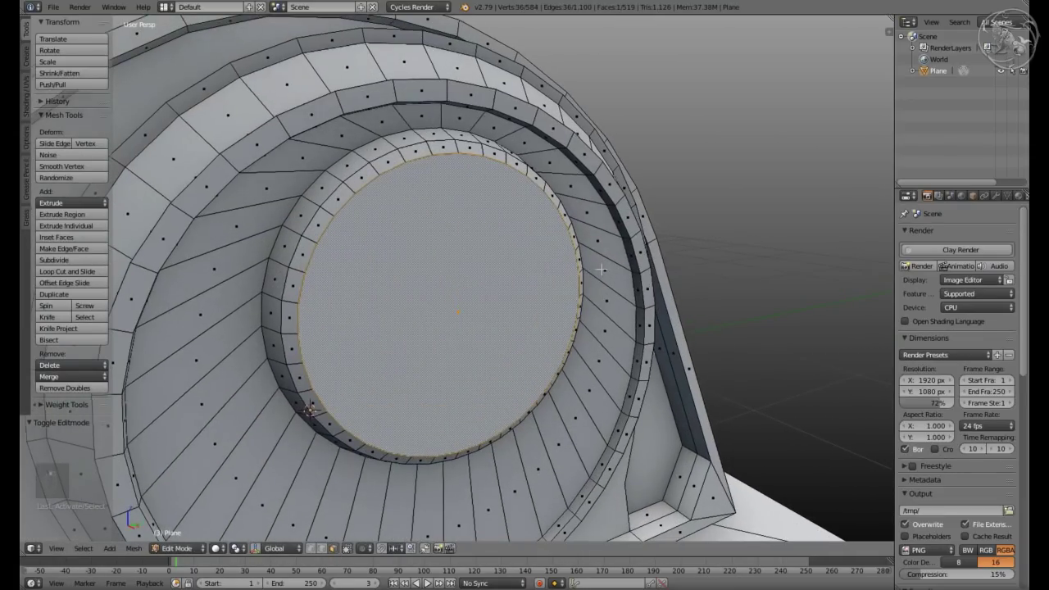
pyautogui.click(599, 272)
pyautogui.moveTo(374, 281)
pyautogui.mouseDown(button='middle')
pyautogui.moveTo(403, 300)
pyautogui.moveTo(412, 248)
pyautogui.moveTo(398, 265)
pyautogui.mouseUp(button='middle')
pyautogui.press('Tab')
pyautogui.scroll(-4, 414, 237)
pyautogui.scroll(3, 414, 237)
# Select the thin strip face at the housing base and inset it
pyautogui.press('Tab')
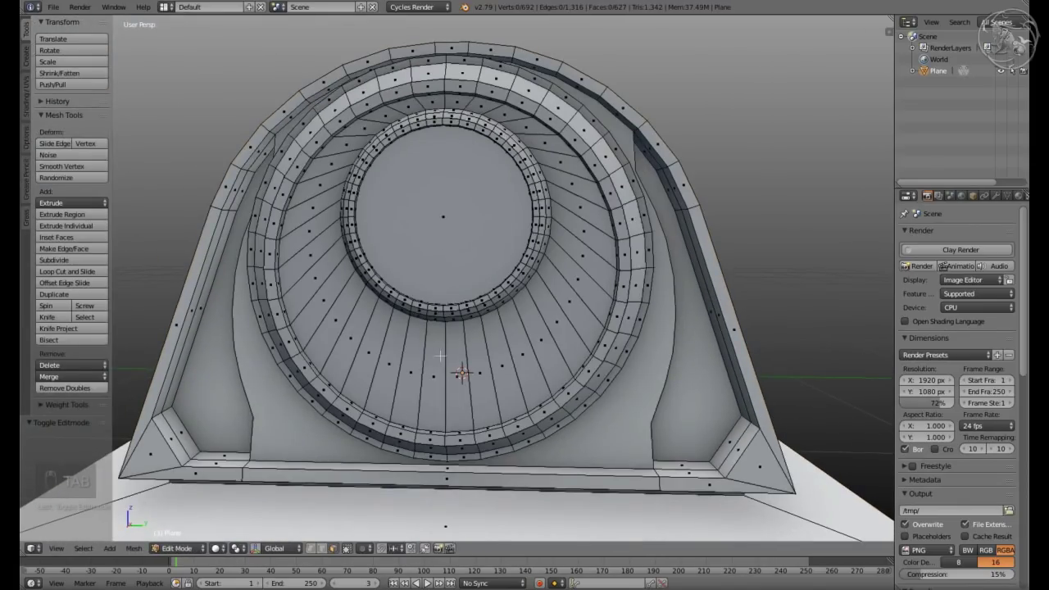
pyautogui.scroll(-1, 451, 351)
pyautogui.press('Tab')
pyautogui.moveTo(485, 358)
pyautogui.mouseDown(button='middle')
pyautogui.moveTo(461, 234)
pyautogui.moveTo(421, 321)
pyautogui.mouseUp(button='middle')
pyautogui.press('Tab')
pyautogui.scroll(3, 442, 369)
pyautogui.moveTo(465, 426)
pyautogui.mouseDown(button='middle')
pyautogui.moveTo(574, 428)
pyautogui.moveTo(583, 412)
pyautogui.mouseUp(button='middle')
pyautogui.rightClick(574, 428)
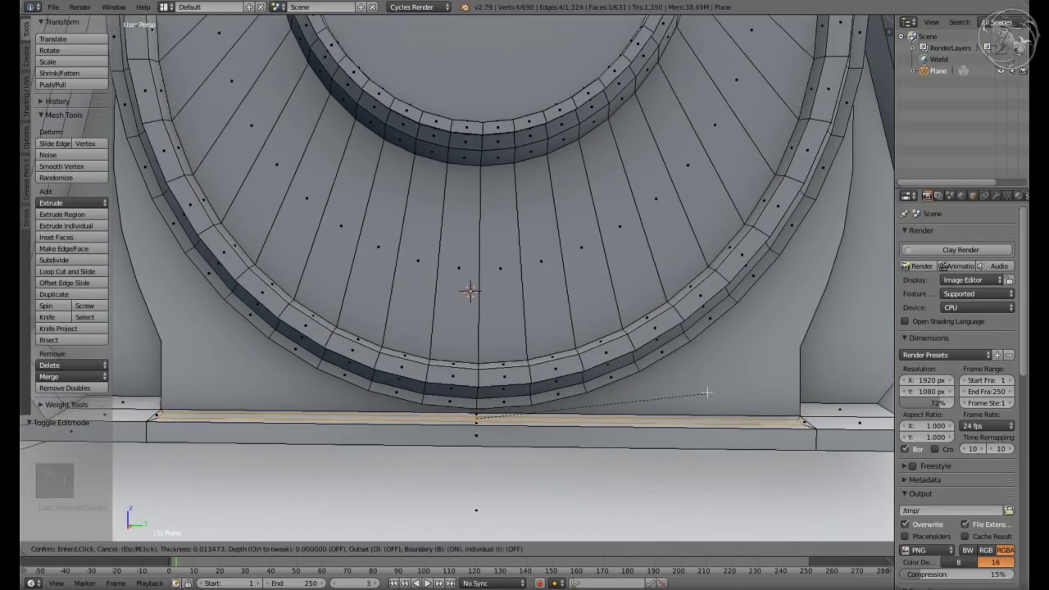
pyautogui.moveTo(484, 402)
pyautogui.mouseDown(button='middle')
pyautogui.moveTo(505, 386)
pyautogui.moveTo(659, 373)
pyautogui.mouseUp(button='middle')
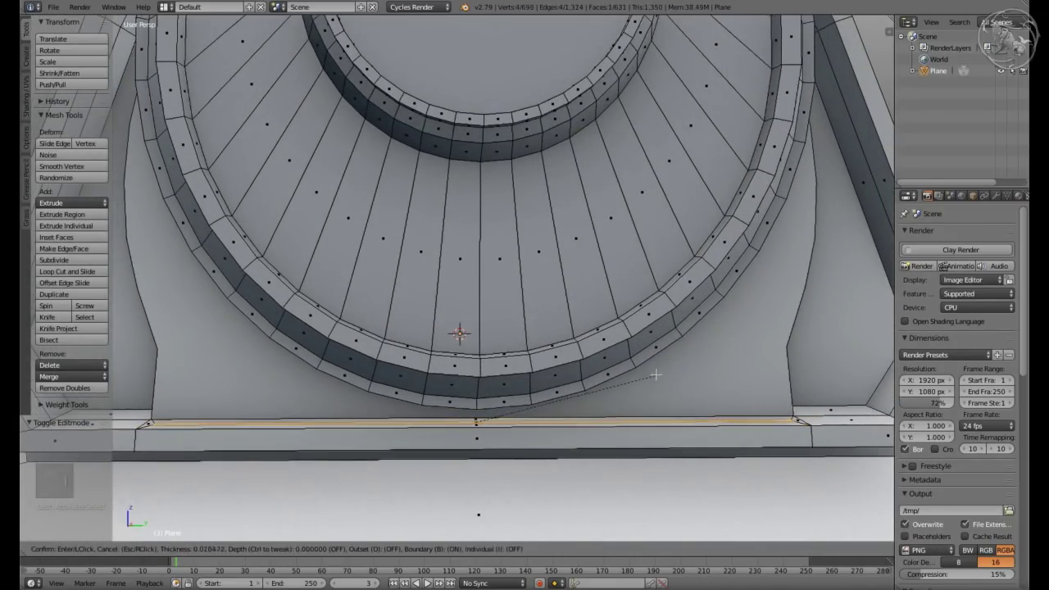
pyautogui.click(279, 512)
# Widen the base strip along X, extrude it upward into a backing panel, and shift it along X
pyautogui.moveTo(280, 513)
pyautogui.mouseDown(button='middle')
pyautogui.moveTo(587, 432)
pyautogui.moveTo(304, 352)
pyautogui.mouseUp(button='middle')
pyautogui.click(538, 430)
pyautogui.press('KP_3')
pyautogui.press('KP_5')
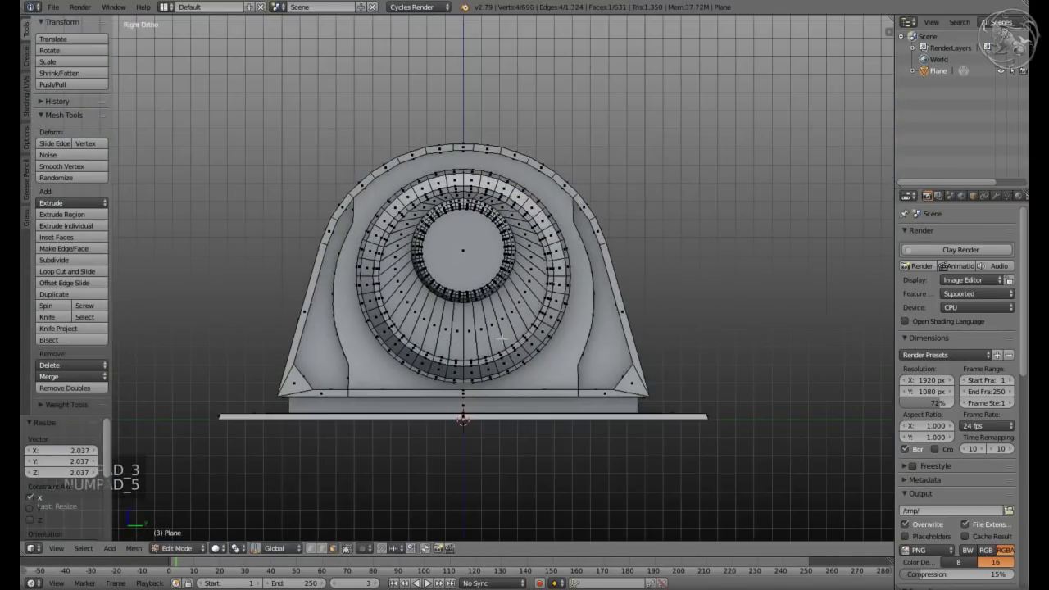
pyautogui.click(486, 117)
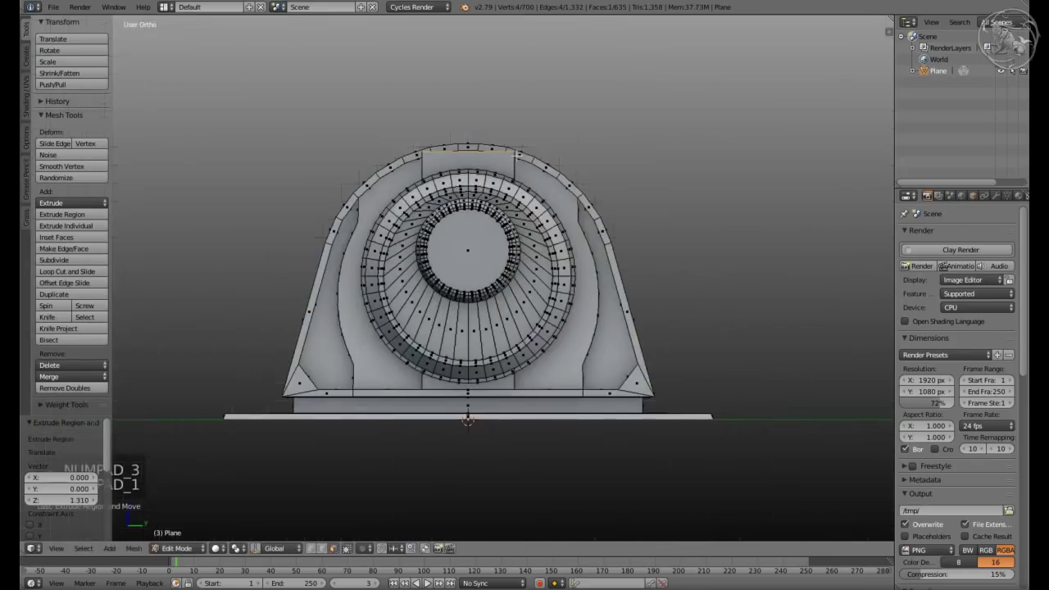
pyautogui.press('KP_1')
pyautogui.scroll(5, 695, 274)
pyautogui.click(477, 274)
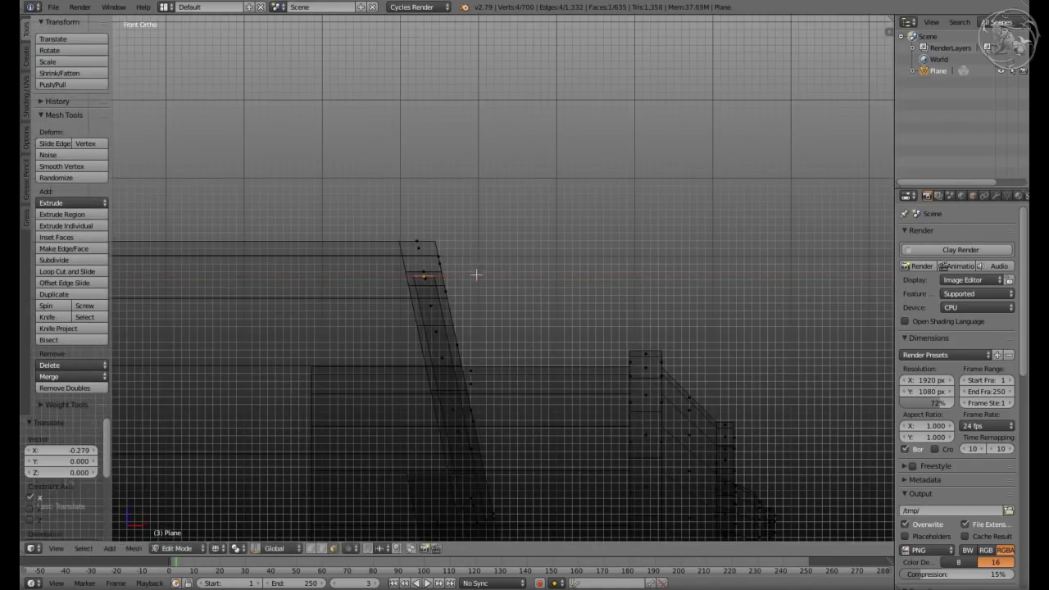
pyautogui.moveTo(477, 274)
pyautogui.mouseDown(button='middle')
pyautogui.moveTo(556, 249)
pyautogui.moveTo(471, 305)
pyautogui.mouseUp(button='middle')
pyautogui.scroll(-5, 556, 249)
# Check the backing panel in wireframe and solid views from the front
pyautogui.press('Tab')
pyautogui.press('KP_5')
pyautogui.press('Tab')
pyautogui.scroll(5, 472, 306)
pyautogui.scroll(4, 471, 306)
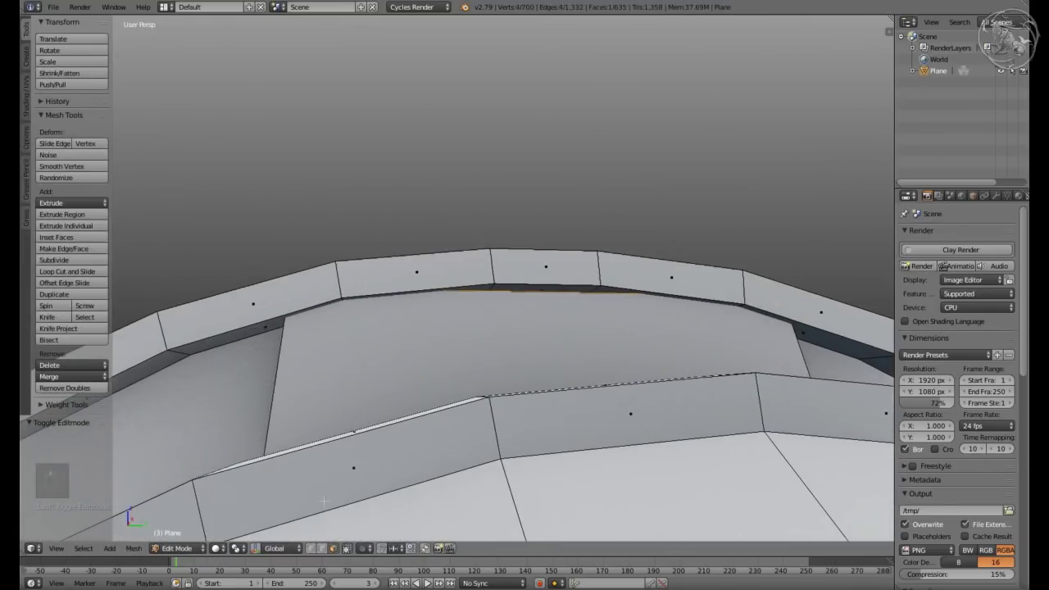
pyautogui.click(215, 549)
pyautogui.click(270, 503)
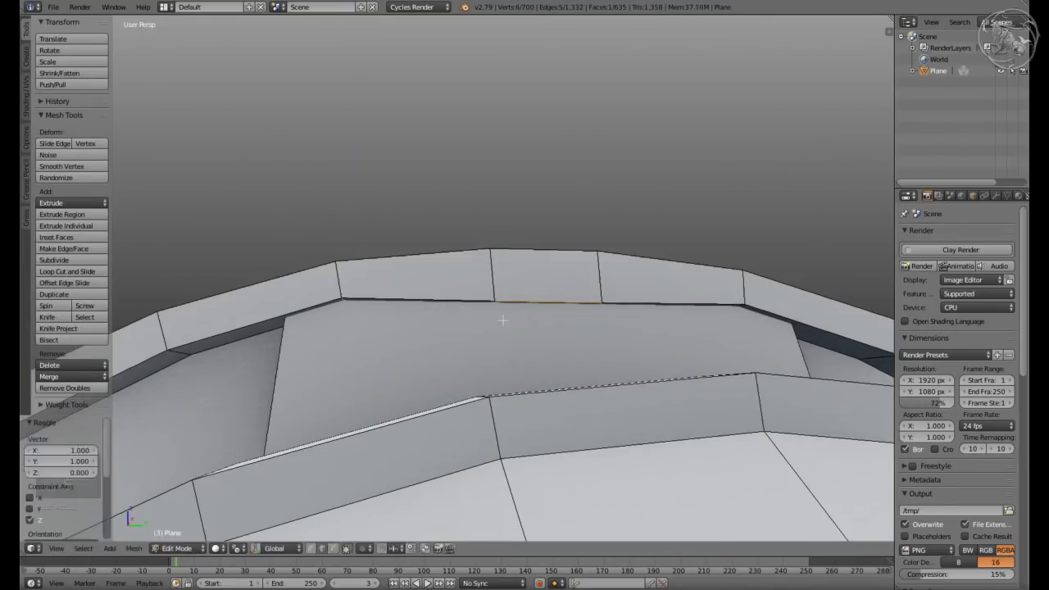
pyautogui.press('Tab')
pyautogui.moveTo(492, 328)
pyautogui.mouseDown(button='middle')
pyautogui.moveTo(516, 354)
pyautogui.moveTo(469, 469)
pyautogui.mouseUp(button='middle')
pyautogui.scroll(-3, 516, 354)
# Select two lower ring faces between the hub and outer ring and inset them
pyautogui.press('Tab')
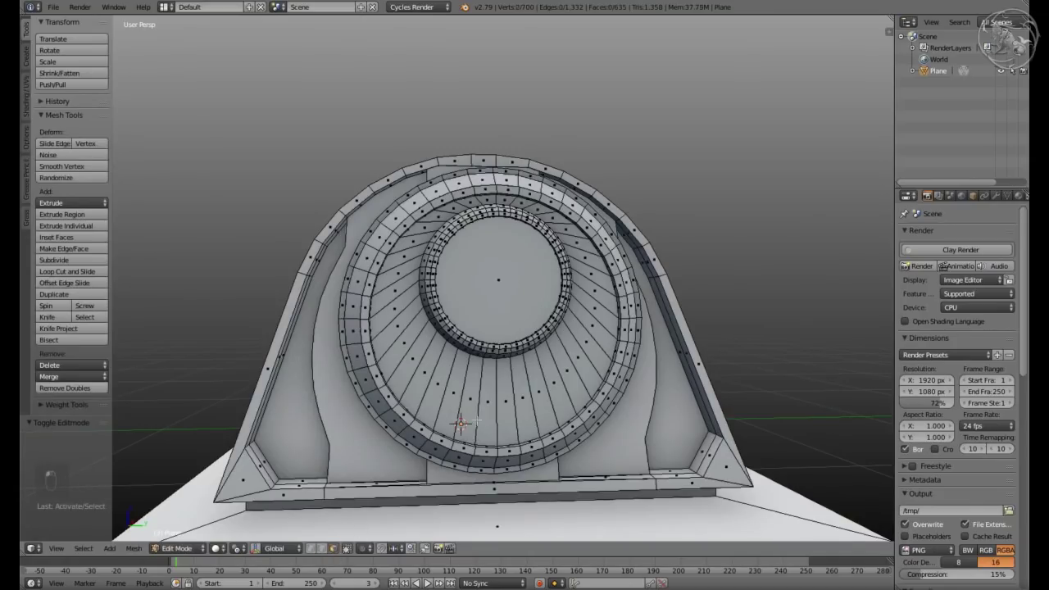
pyautogui.scroll(5, 476, 418)
pyautogui.keyDown('shift'); pyautogui.rightClick(559, 454); pyautogui.keyUp('shift')
pyautogui.scroll(2, 592, 418)
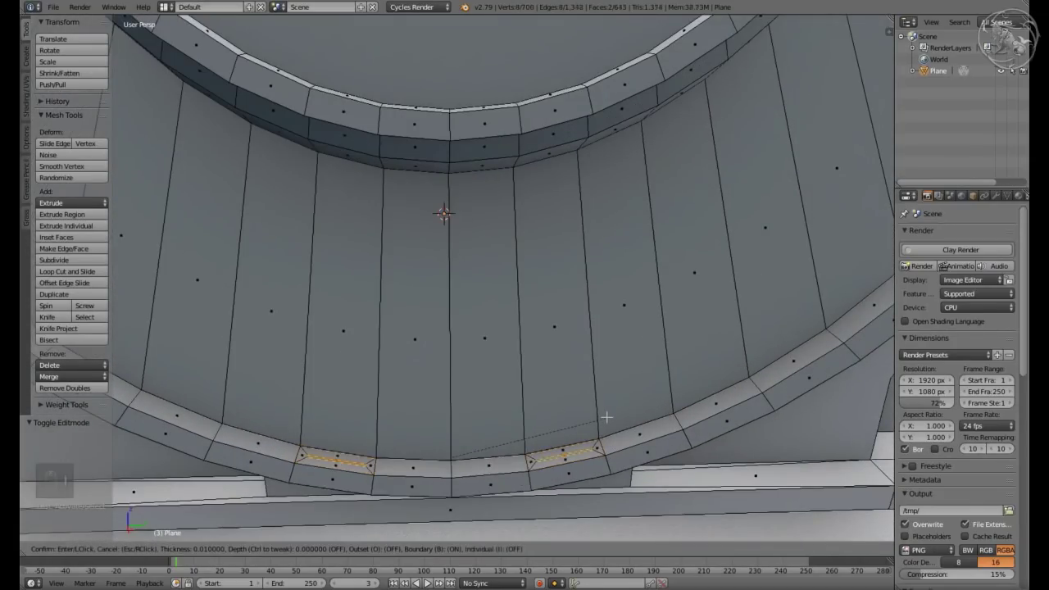
pyautogui.click(612, 419)
# Extrude the two inset faces up by 0.899 into vertical bars, in front orthographic view
pyautogui.scroll(-3, 538, 335)
pyautogui.press('KP_3')
pyautogui.press('KP_5')
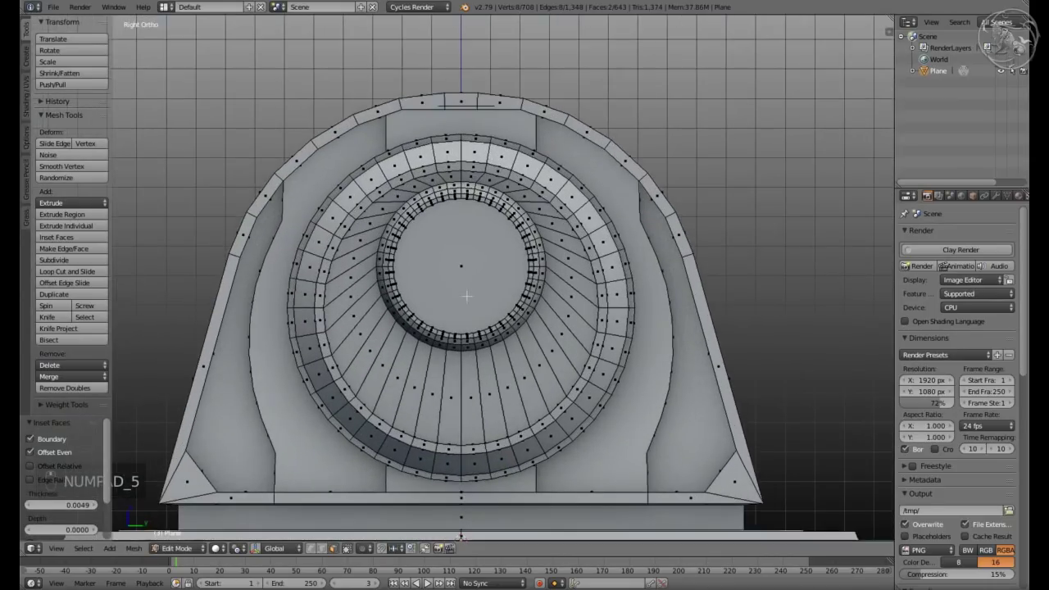
pyautogui.click(488, 31)
pyautogui.scroll(3, 455, 244)
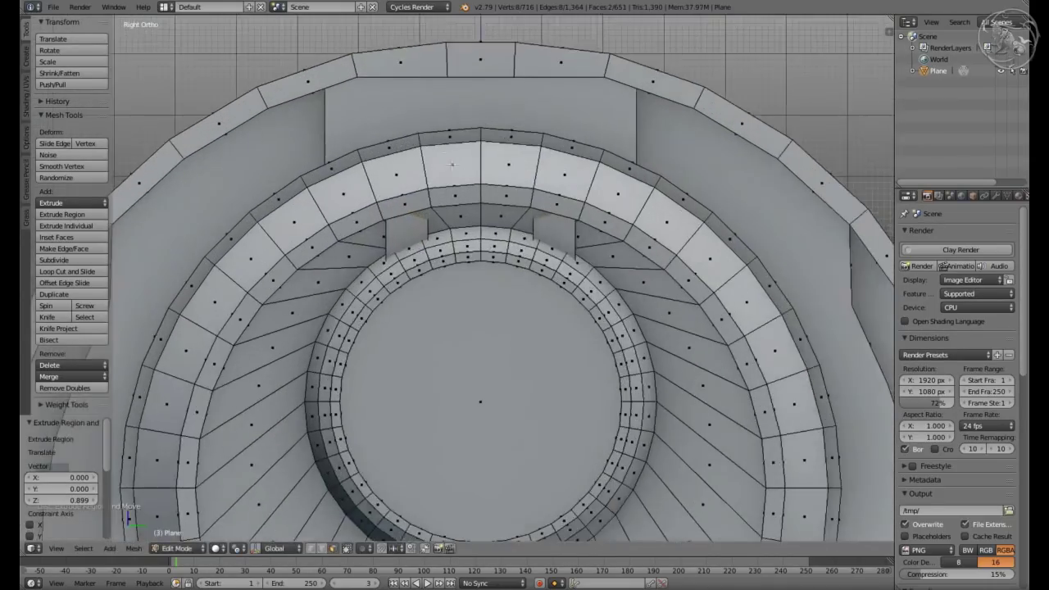
pyautogui.scroll(2, 454, 244)
pyautogui.press('z')
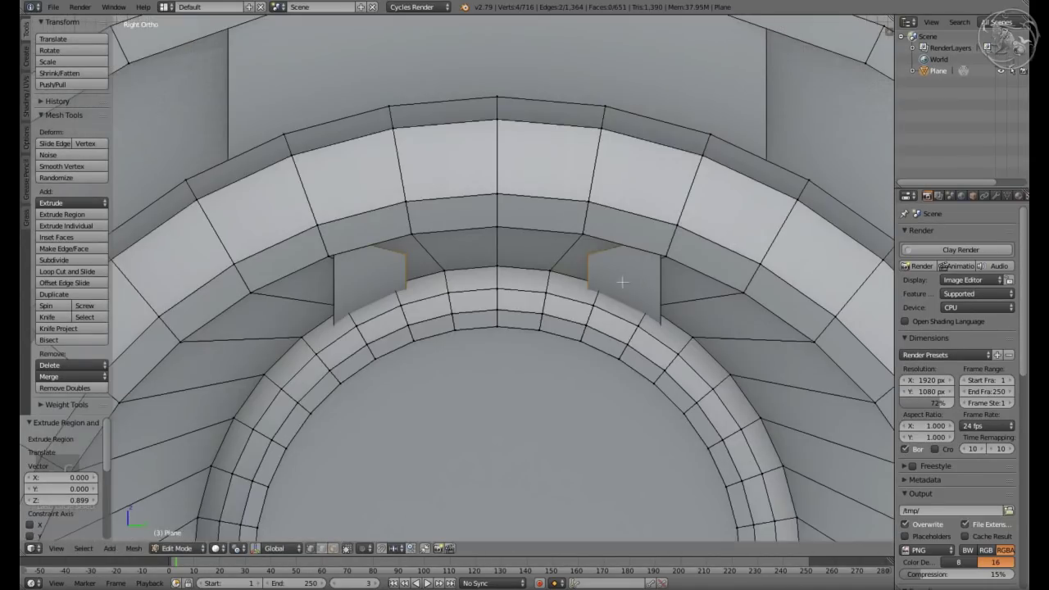
pyautogui.press('z')
pyautogui.press('g')
pyautogui.press('z')
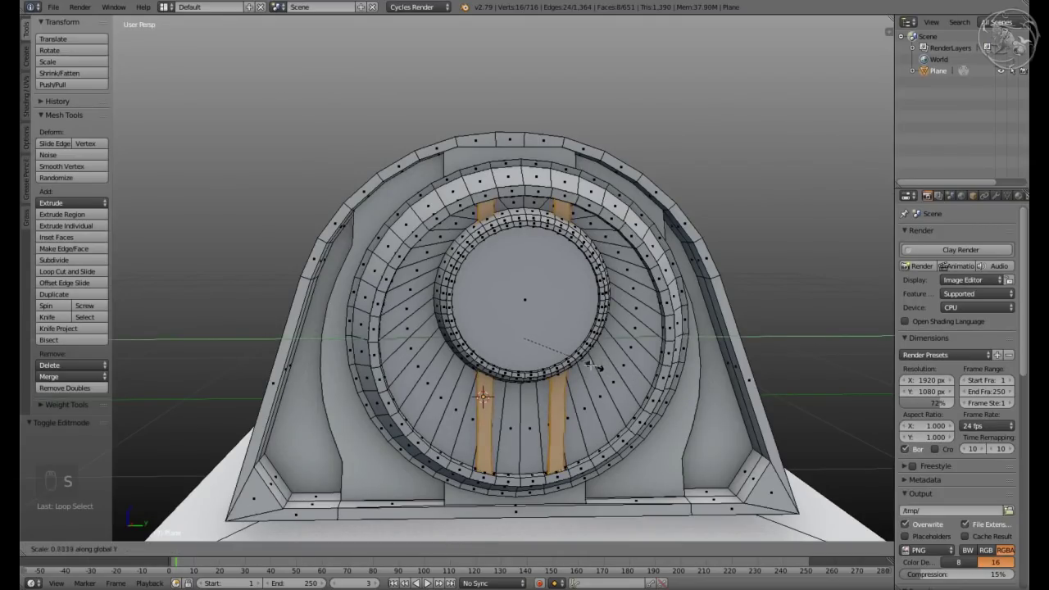
# Undo the last change and select an edge at the bottom of a bar
pyautogui.hotkey('ctrl', 'z')
pyautogui.press('Tab')
pyautogui.moveTo(542, 319); pyautogui.dragTo(520, 402, button='middle')
pyautogui.scroll(5, 497, 382)
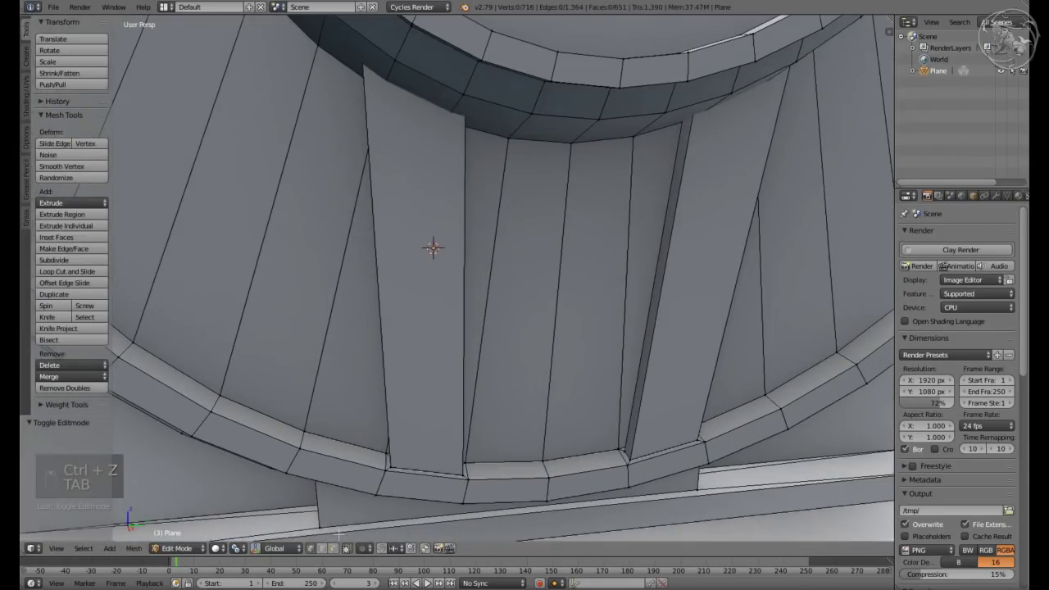
pyautogui.press('z')
pyautogui.rightClick(644, 450)
pyautogui.press('z')
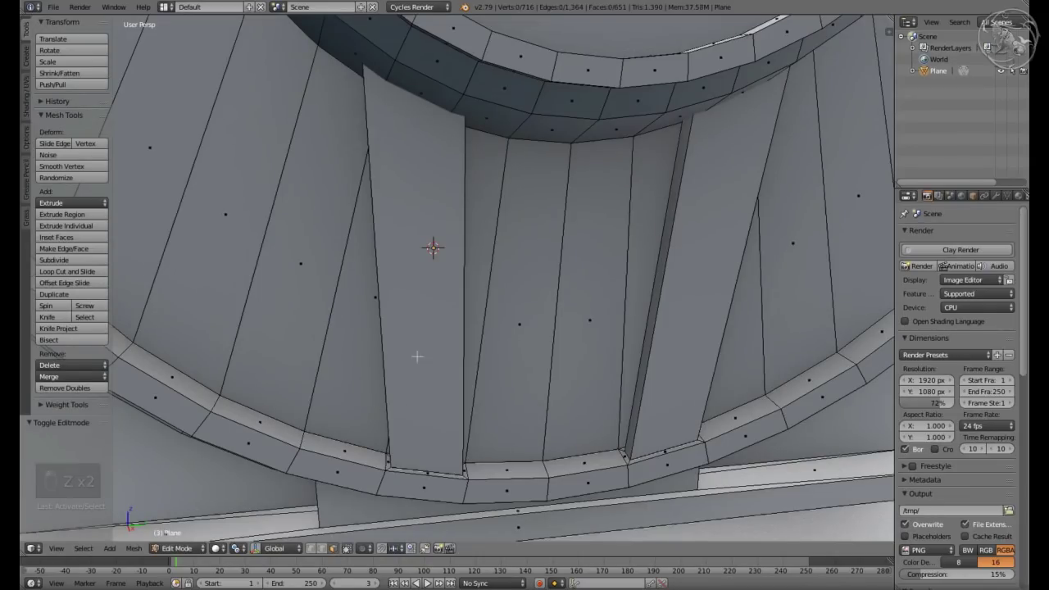
# Select both vertical bar strips and try scaling them, then cancel
pyautogui.keyDown('alt'); pyautogui.rightClick(417, 356); pyautogui.keyUp('alt')
pyautogui.keyDown('alt'); pyautogui.keyDown('shift'); pyautogui.rightClick(685, 287); pyautogui.keyUp('shift'); pyautogui.keyUp('alt')
pyautogui.press('z')
pyautogui.moveTo(610, 293); pyautogui.dragTo(492, 328, button='middle')
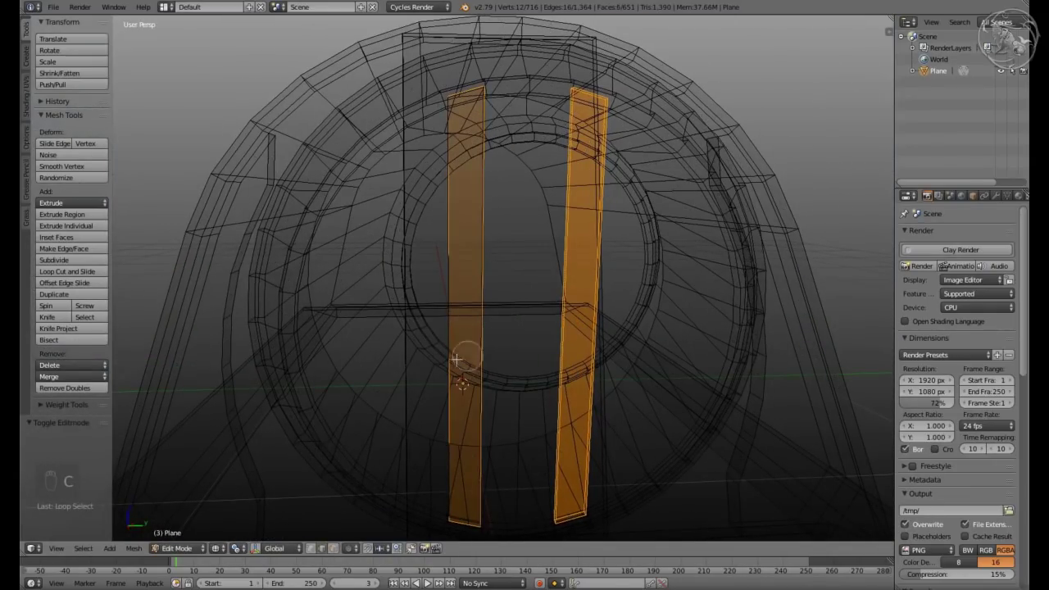
pyautogui.rightClick(456, 358)
pyautogui.press('z')
pyautogui.press('s')
pyautogui.rightClick(549, 414)
# Add more edges at the bars' base to the selection and try scaling again, then cancel
pyautogui.press('z')
pyautogui.moveTo(550, 414); pyautogui.dragTo(451, 487, button='middle')
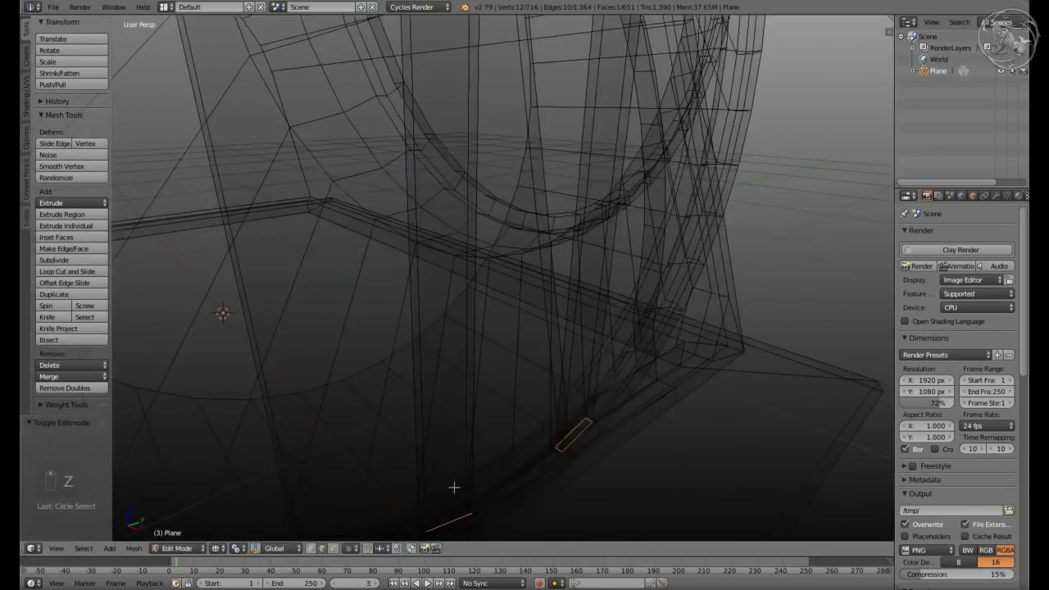
pyautogui.keyDown('shift'); pyautogui.rightClick(365, 451); pyautogui.keyUp('shift')
pyautogui.press('z')
pyautogui.press('z')
pyautogui.moveTo(616, 324); pyautogui.dragTo(449, 190, button='middle')
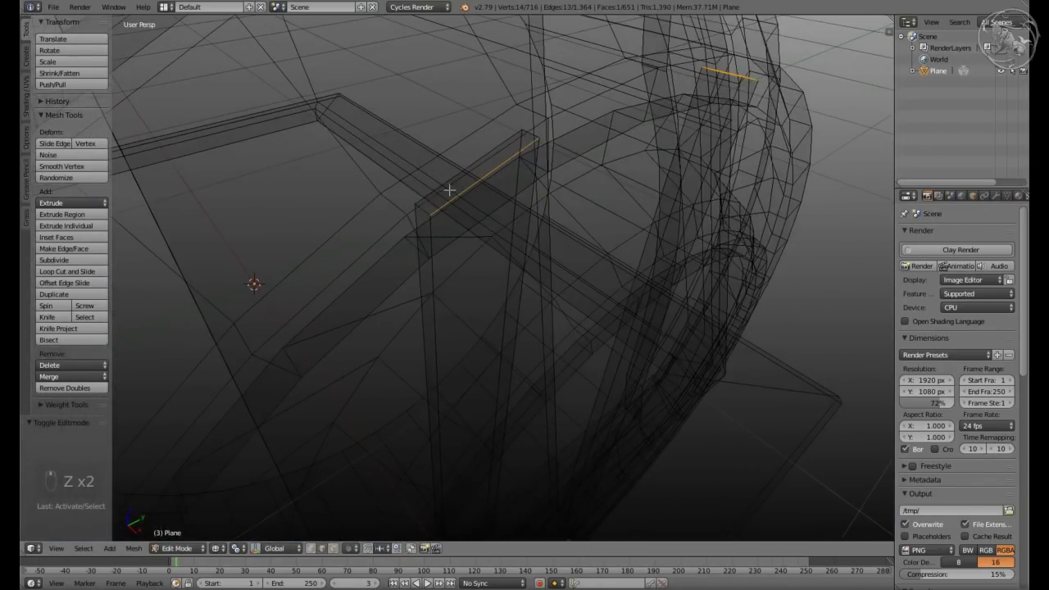
pyautogui.keyDown('shift'); pyautogui.rightClick(527, 132); pyautogui.keyUp('shift')
pyautogui.press('z')
pyautogui.moveTo(527, 131); pyautogui.dragTo(590, 352, button='middle')
pyautogui.press('s')
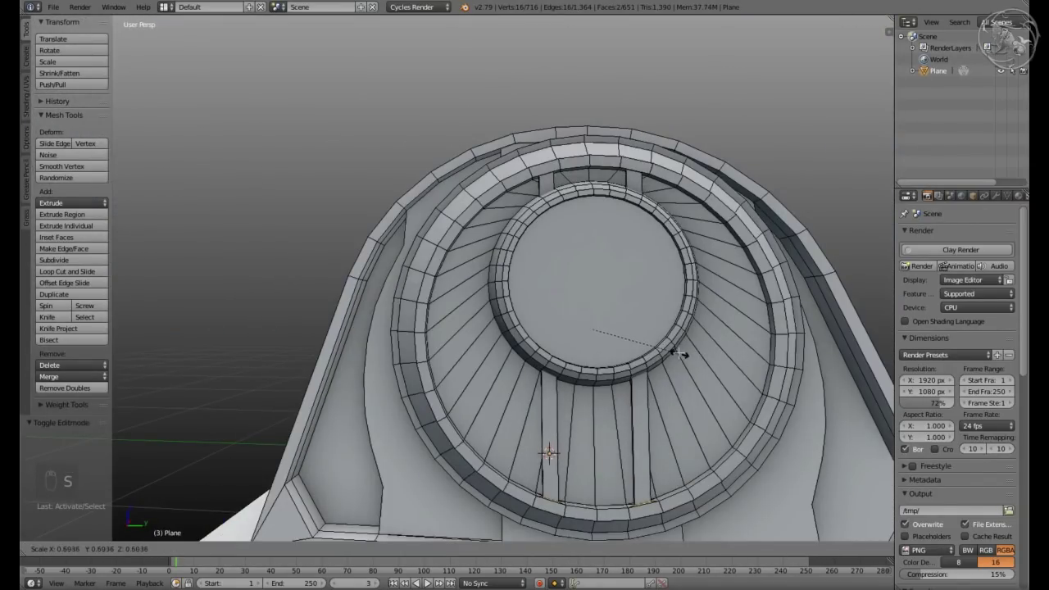
pyautogui.rightClick(682, 354)
# Delete only the inner drum's centre face so the bars show through, then start adding a new mesh
pyautogui.press('a')
pyautogui.press('Tab')
pyautogui.press('Tab')
pyautogui.moveTo(598, 293)
pyautogui.mouseDown(button='middle')
pyautogui.moveTo(492, 379)
pyautogui.moveTo(590, 321)
pyautogui.mouseUp(button='middle')
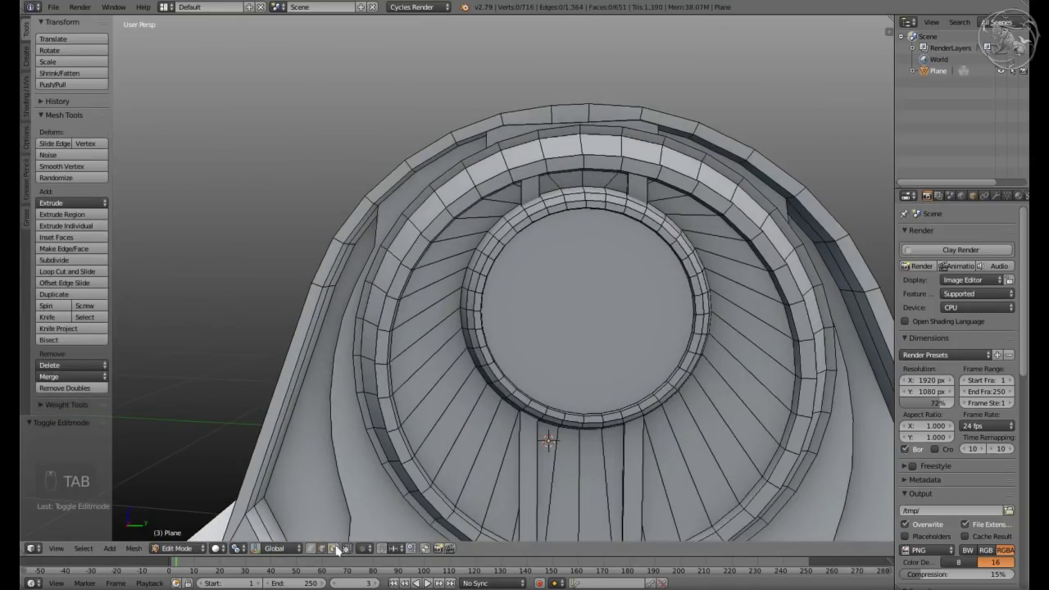
pyautogui.rightClick(591, 321)
pyautogui.scroll(2, 634, 325)
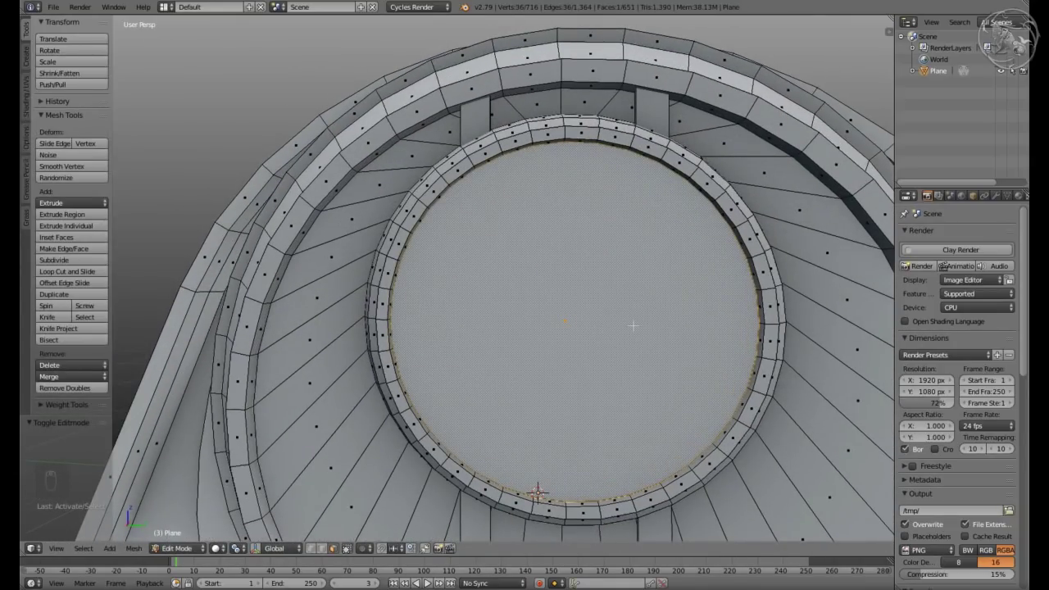
pyautogui.press('x')
pyautogui.click(574, 276)
pyautogui.moveTo(574, 276); pyautogui.dragTo(559, 192, button='middle')
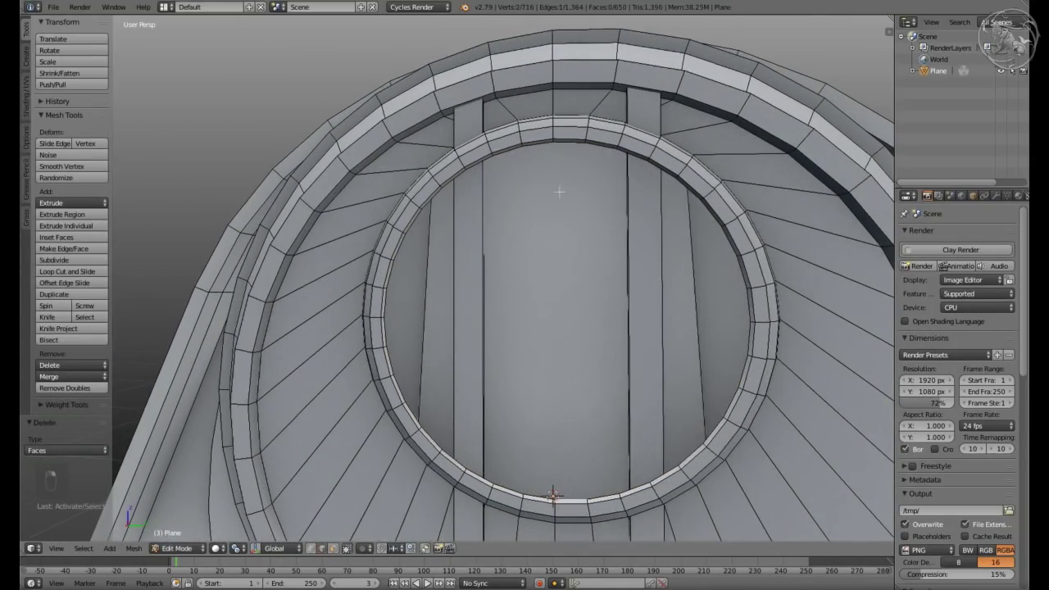
pyautogui.hotkey('shift', 'a')
# Add a plane, raise it along Z, and shrink it down small inside the drum opening
pyautogui.click(569, 392)
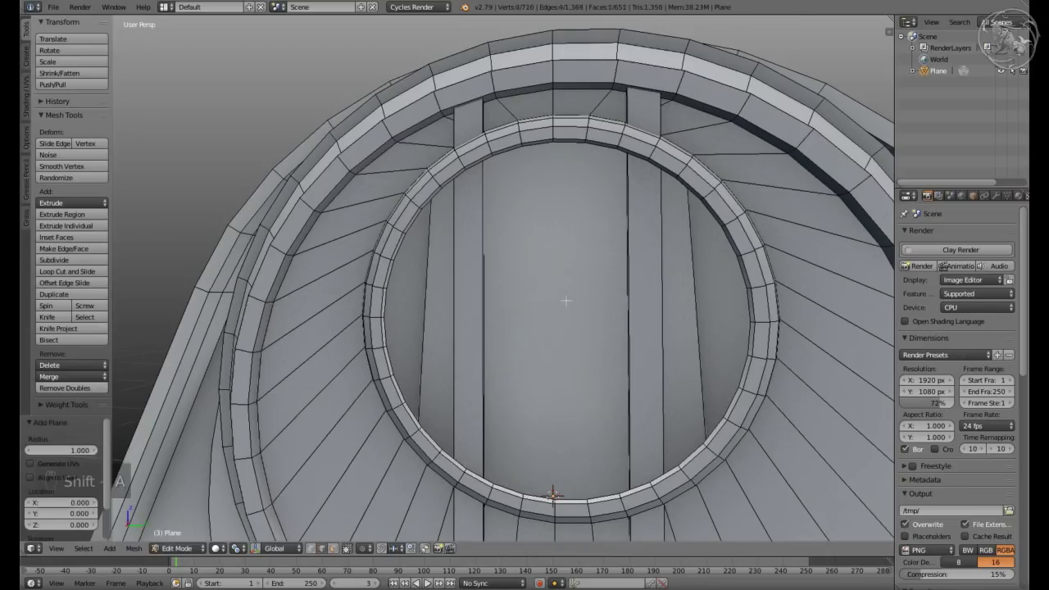
pyautogui.press('z')
pyautogui.scroll(-3, 654, 342)
pyautogui.moveTo(562, 300)
pyautogui.mouseDown(button='middle')
pyautogui.moveTo(654, 343)
pyautogui.moveTo(573, 328)
pyautogui.mouseUp(button='middle')
pyautogui.press('g')
pyautogui.press('z')
pyautogui.click(654, 342)
pyautogui.press('z')
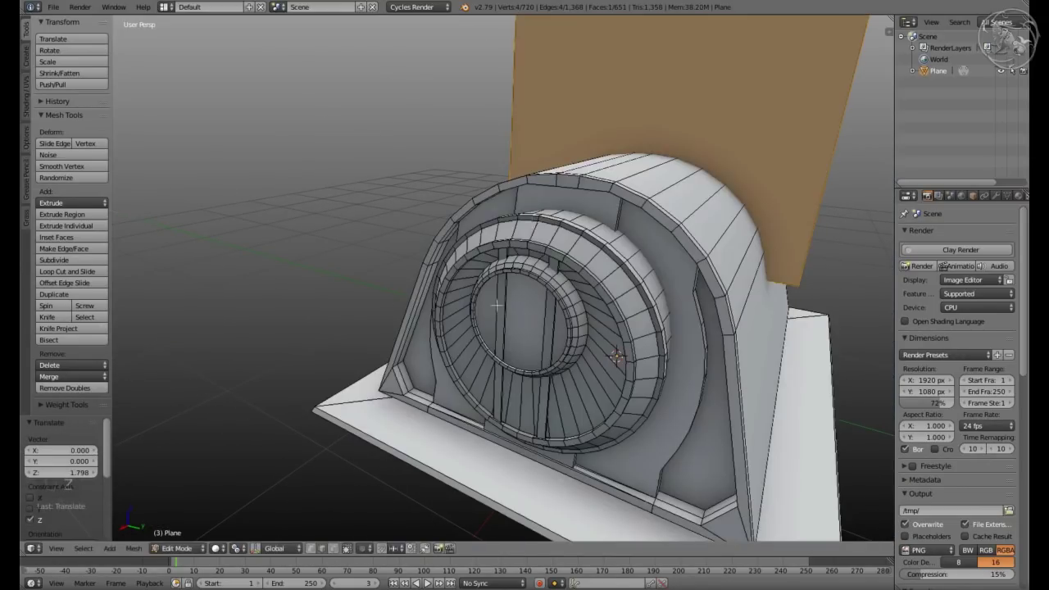
pyautogui.scroll(5, 573, 328)
pyautogui.click(237, 549)
pyautogui.click(280, 491)
pyautogui.scroll(-5, 281, 491)
pyautogui.moveTo(280, 491)
pyautogui.mouseDown(button='middle')
pyautogui.moveTo(492, 328)
pyautogui.moveTo(637, 241)
pyautogui.mouseUp(button='middle')
pyautogui.press('s')
pyautogui.click(493, 250)
# From the side view, lower the plane, enlarge it about 1.73 times and add 8 centred loop cuts
pyautogui.press('KP_3')
pyautogui.press('g')
pyautogui.press('z')
pyautogui.click(492, 328)
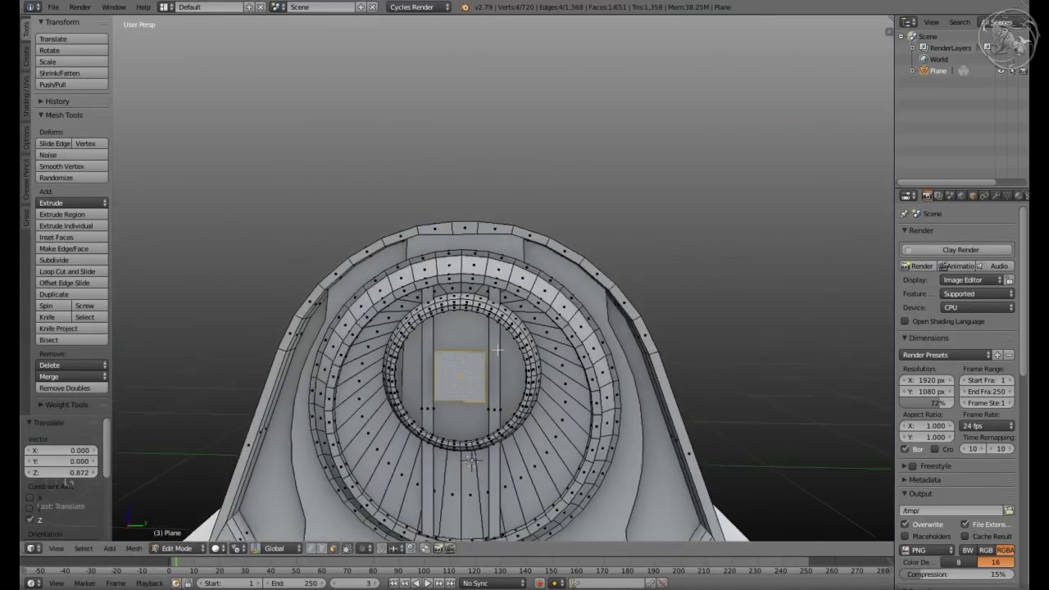
pyautogui.scroll(6, 516, 315)
pyautogui.press('s')
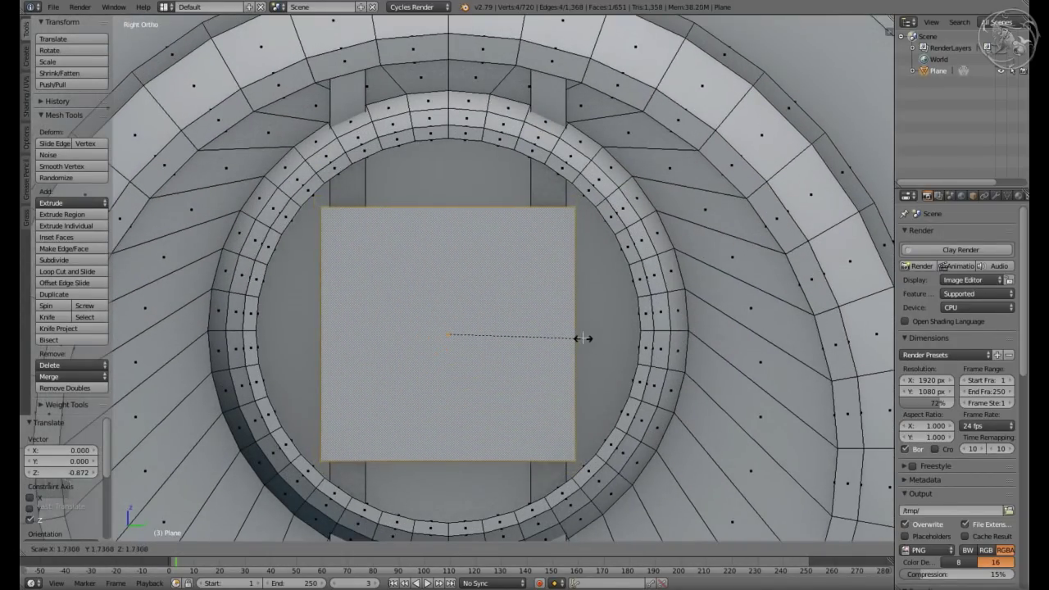
pyautogui.scroll(4, 450, 210)
pyautogui.click(450, 211)
pyautogui.rightClick(450, 210)
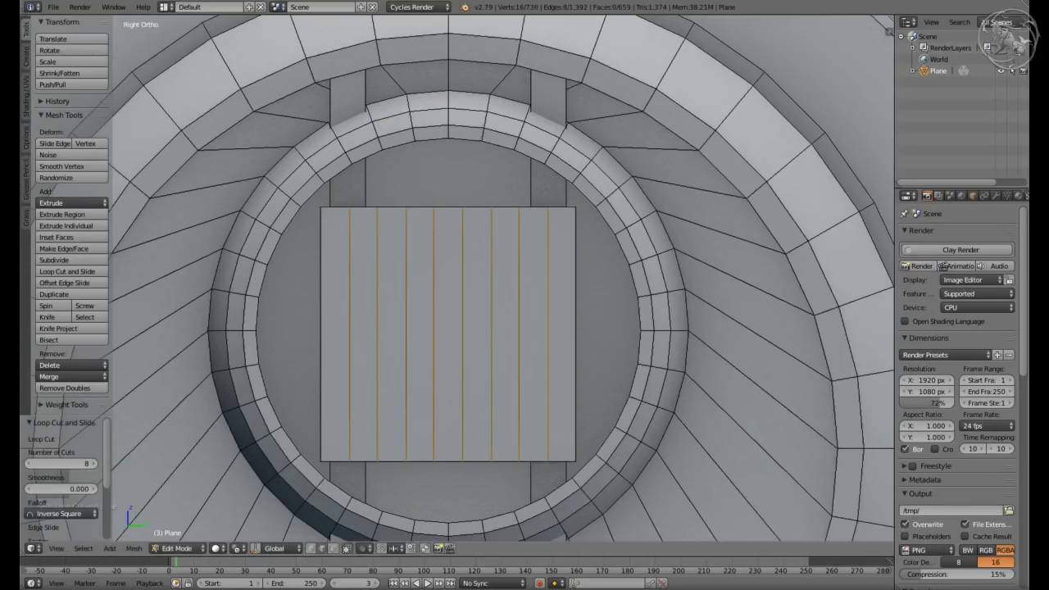
# Delete the alternating strip faces so five vertical strips remain
pyautogui.keyDown('shift'); pyautogui.rightClick(528, 338); pyautogui.keyUp('shift')
pyautogui.press('x')
pyautogui.click(528, 339)
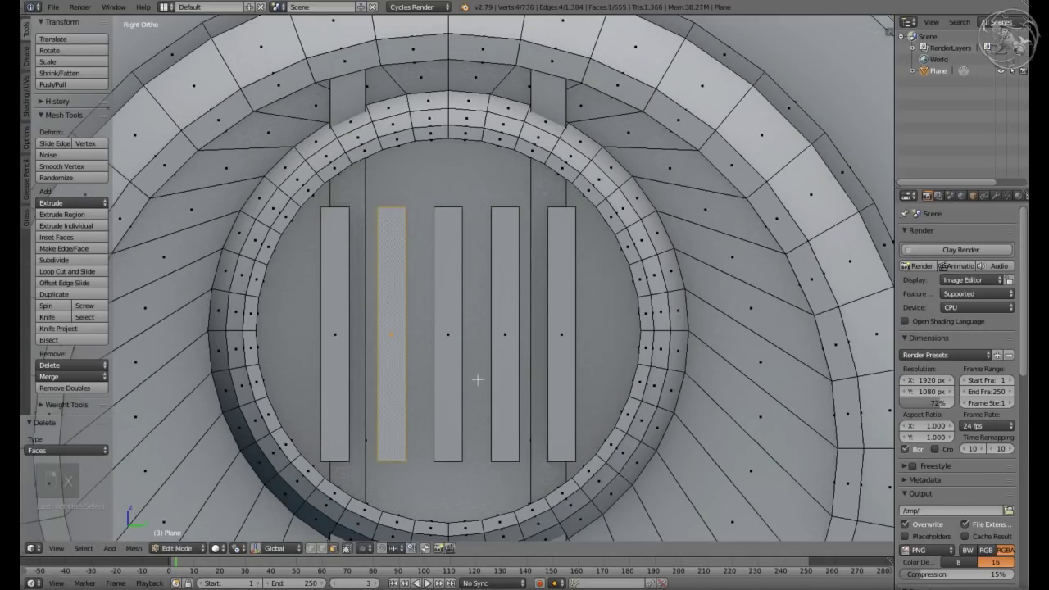
pyautogui.hotkey('ctrl', 'z')
# Stretch the strips vertically around the 3D cursor, centre strip tallest, and vertex-bevel their corners round
pyautogui.click(238, 548)
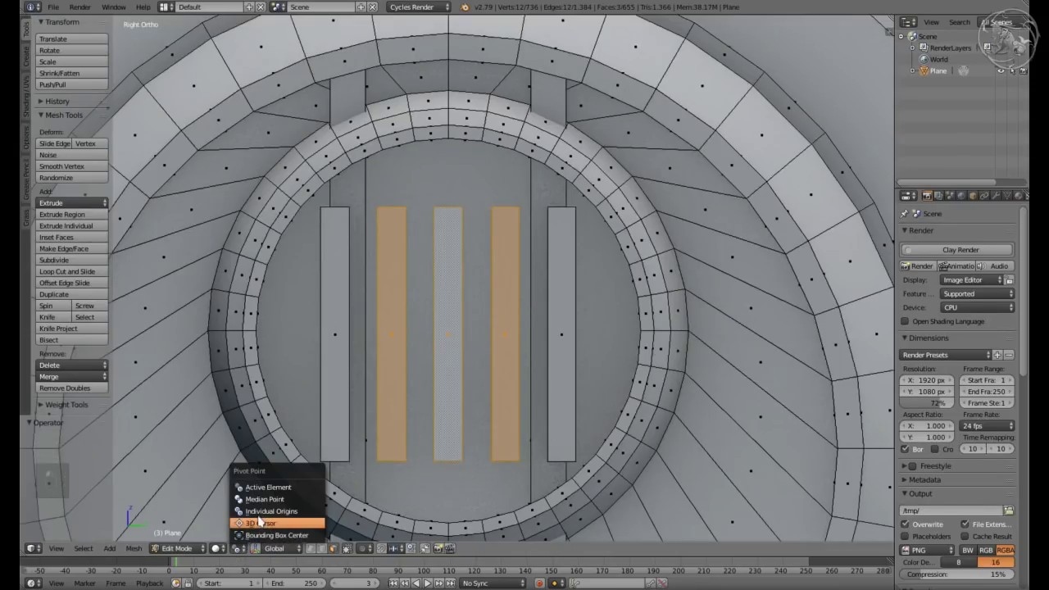
pyautogui.click(275, 512)
pyautogui.click(722, 358)
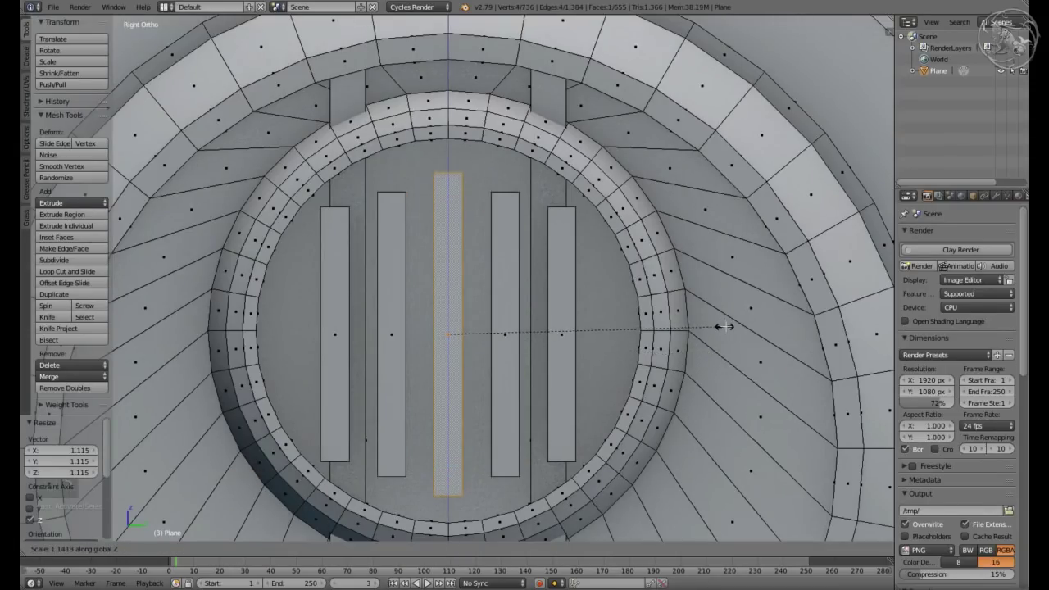
pyautogui.rightClick(449, 334)
pyautogui.press('s')
pyautogui.press('z')
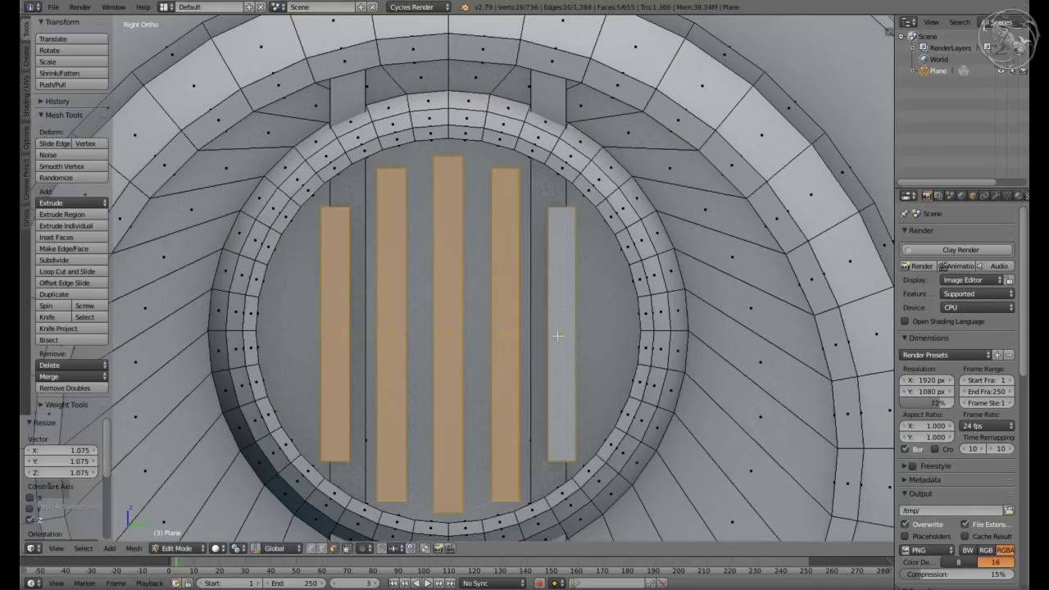
pyautogui.hotkey('ctrl', 'shift', 'b')
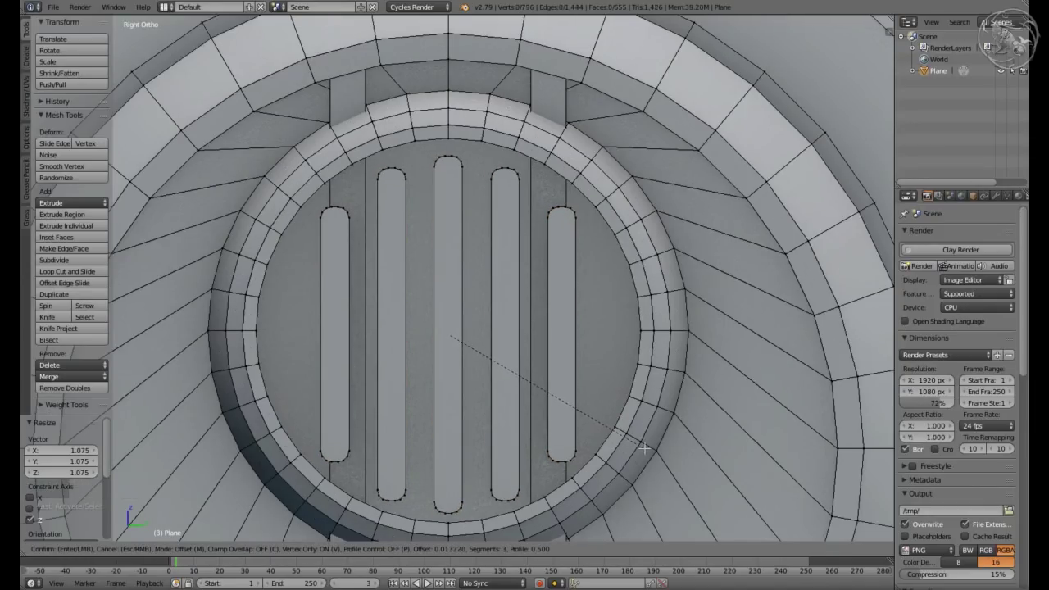
pyautogui.click(645, 448)
# Select the five vent bars, invert the selection and hide the surrounding geometry
pyautogui.press('a')
pyautogui.press('a')
pyautogui.press('Tab')
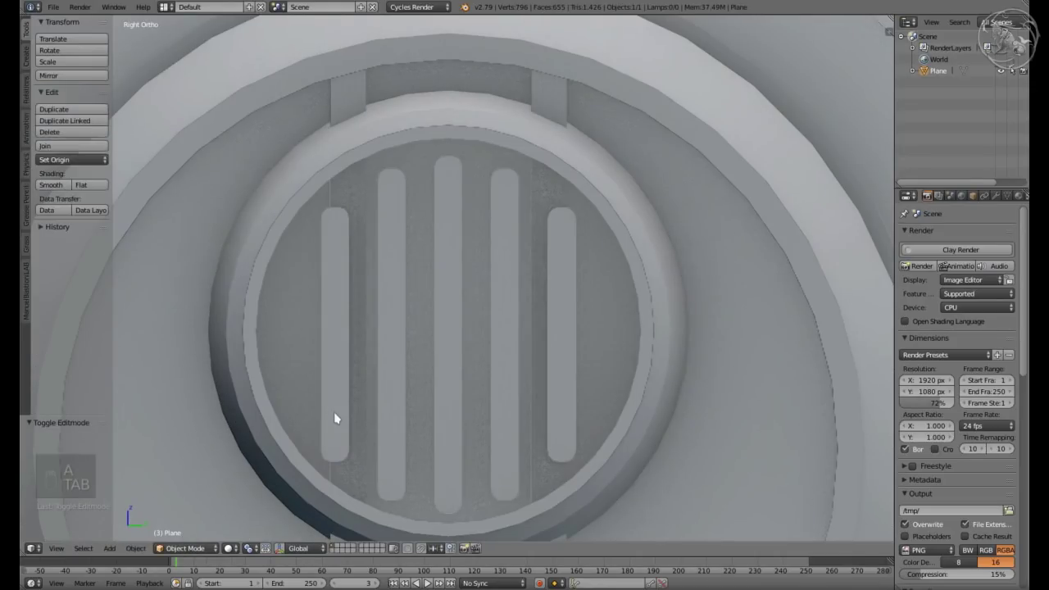
pyautogui.moveTo(452, 398); pyautogui.dragTo(433, 368, button='middle')
pyautogui.press('Tab')
pyautogui.scroll(-1, 433, 368)
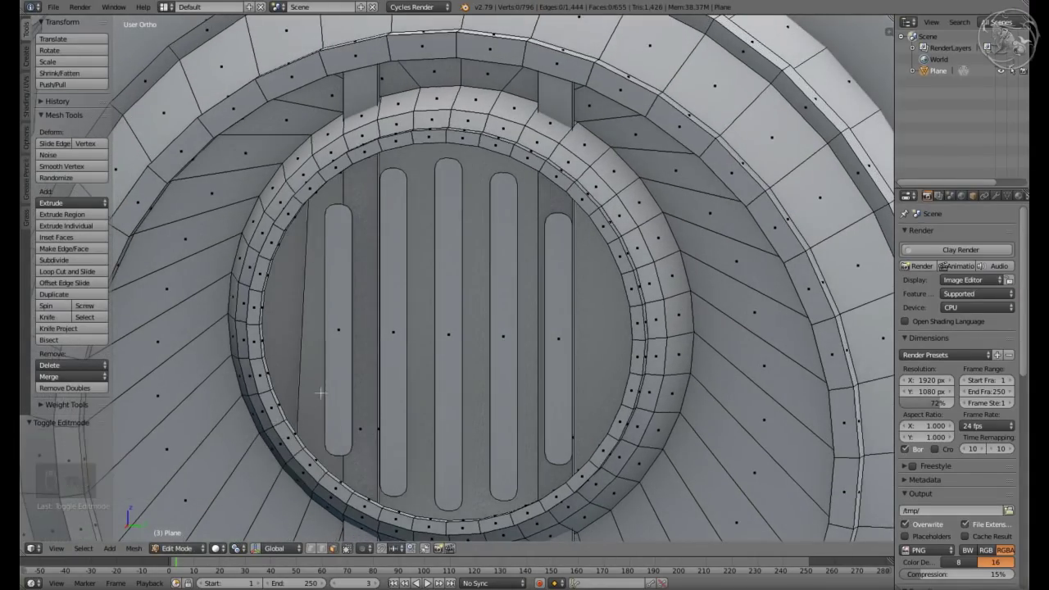
pyautogui.scroll(4, 266, 390)
pyautogui.rightClick(341, 351)
pyautogui.keyDown('shift'); pyautogui.rightClick(440, 344); pyautogui.keyUp('shift')
pyautogui.keyDown('shift'); pyautogui.rightClick(535, 344); pyautogui.keyUp('shift')
pyautogui.keyDown('shift'); pyautogui.rightClick(630, 345); pyautogui.keyUp('shift')
pyautogui.keyDown('shift'); pyautogui.rightClick(716, 344); pyautogui.keyUp('shift')
pyautogui.hotkey('ctrl', 'i')
pyautogui.press('h')
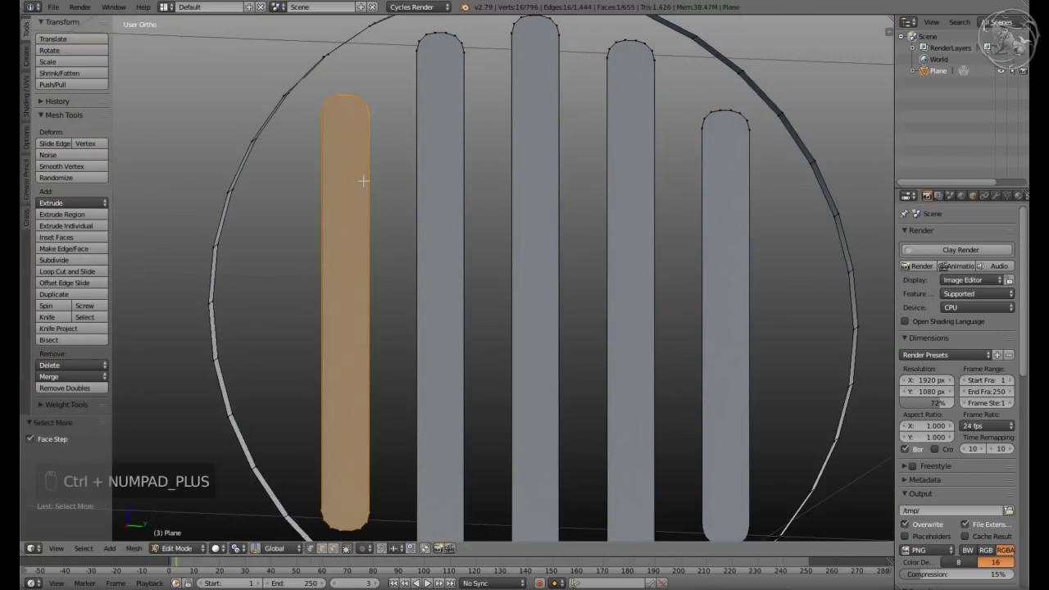
# In wireframe, select an edge path from the circle's left side to the first and second slots
pyautogui.moveTo(332, 99); pyautogui.dragTo(302, 54, button='middle')
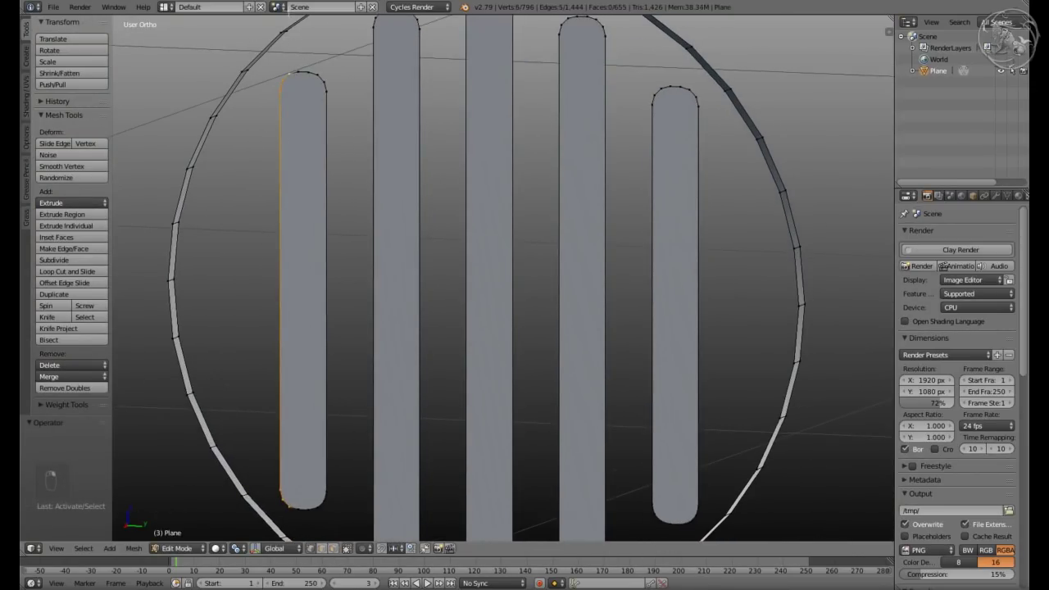
pyautogui.keyDown('ctrl'); pyautogui.rightClick(206, 398); pyautogui.keyUp('ctrl')
pyautogui.click(312, 456)
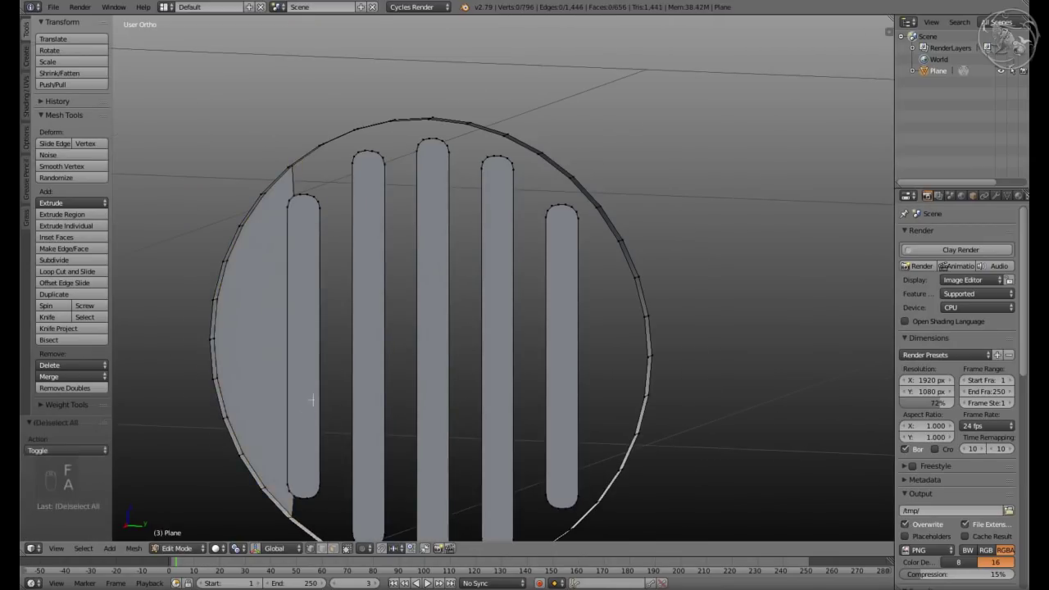
pyautogui.scroll(3, 246, 434)
pyautogui.click(367, 386)
pyautogui.press('z')
pyautogui.keyDown('shift'); pyautogui.scroll(-3, 417, 464); pyautogui.keyUp('shift')
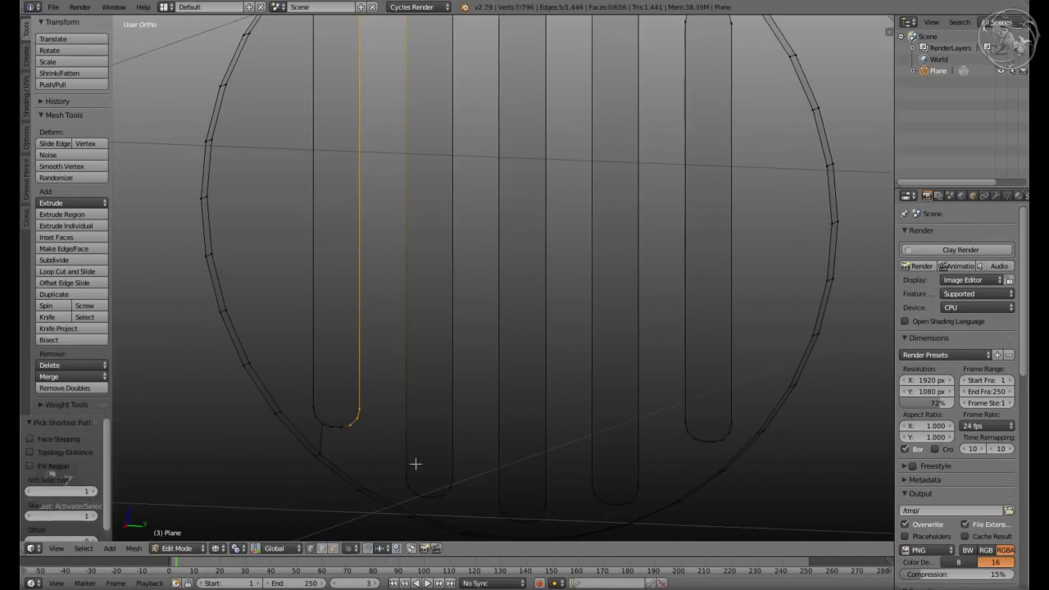
pyautogui.keyDown('shift'); pyautogui.scroll(4, 456, 484); pyautogui.keyUp('shift')
pyautogui.keyDown('ctrl'); pyautogui.rightClick(494, 51); pyautogui.keyUp('ctrl')
pyautogui.keyDown('shift'); pyautogui.scroll(-5, 493, 434); pyautogui.keyUp('shift')
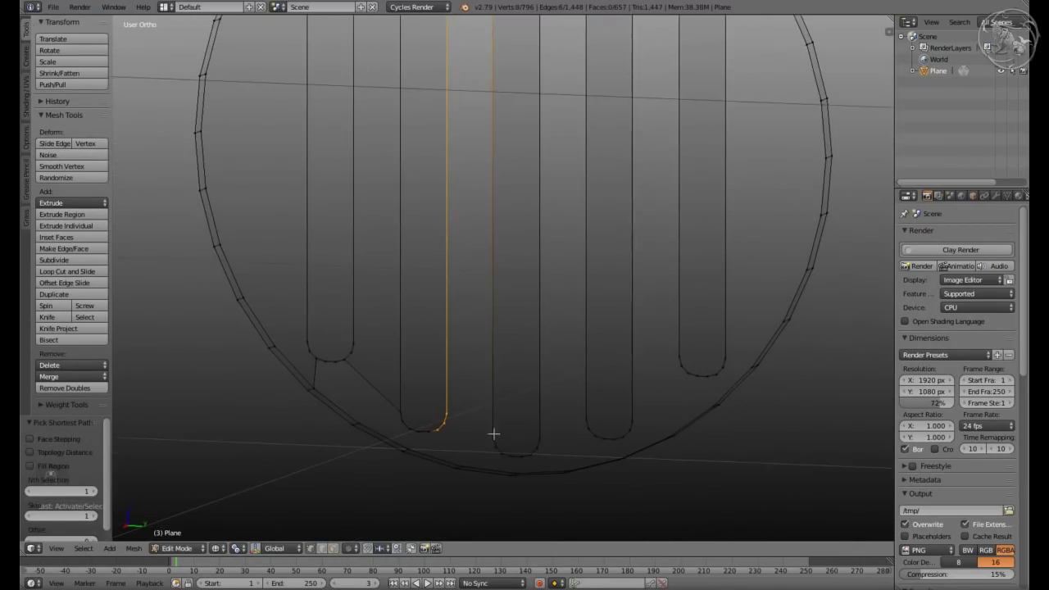
# Select the shortest path along the top rim and fill a face between slots and circle
pyautogui.press('a')
pyautogui.scroll(3, 382, 426)
pyautogui.keyDown('ctrl'); pyautogui.rightClick(471, 454); pyautogui.keyUp('ctrl')
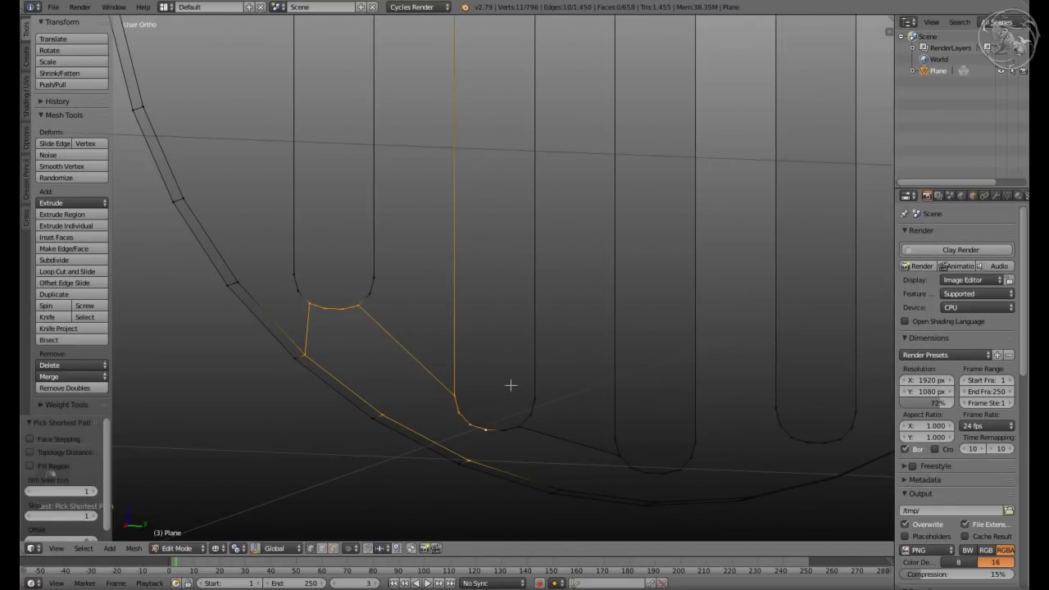
pyautogui.press('a')
pyautogui.scroll(-3, 511, 340)
pyautogui.scroll(2, 519, 163)
pyautogui.keyDown('ctrl'); pyautogui.rightClick(520, 164); pyautogui.keyUp('ctrl')
pyautogui.press('j')
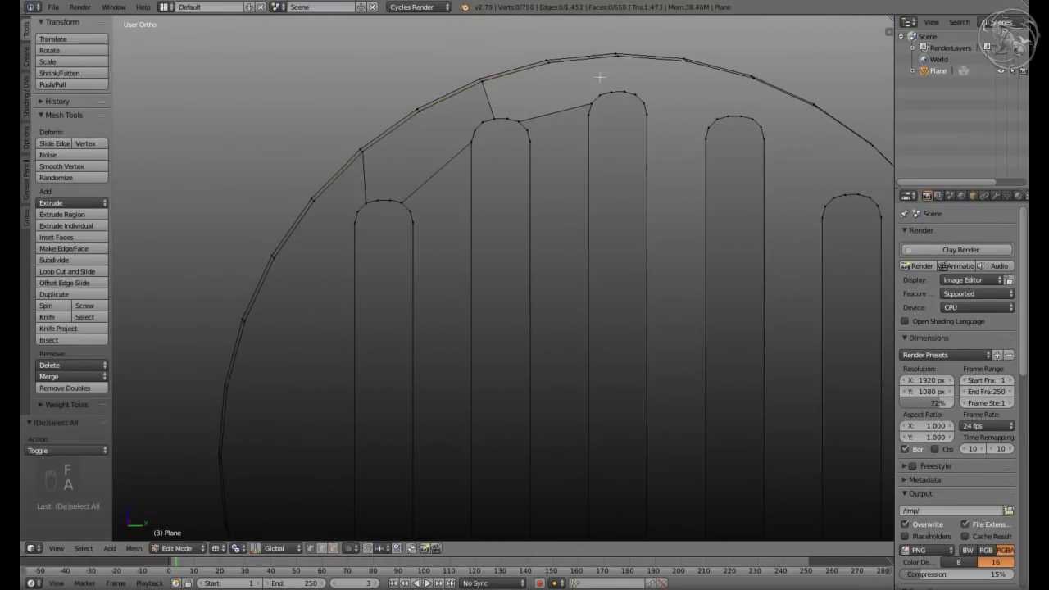
pyautogui.keyDown('ctrl'); pyautogui.rightClick(654, 120); pyautogui.keyUp('ctrl')
pyautogui.press('f')
# Fill another face between the slot path and the circle rim
pyautogui.press('a')
pyautogui.scroll(-3, 625, 92)
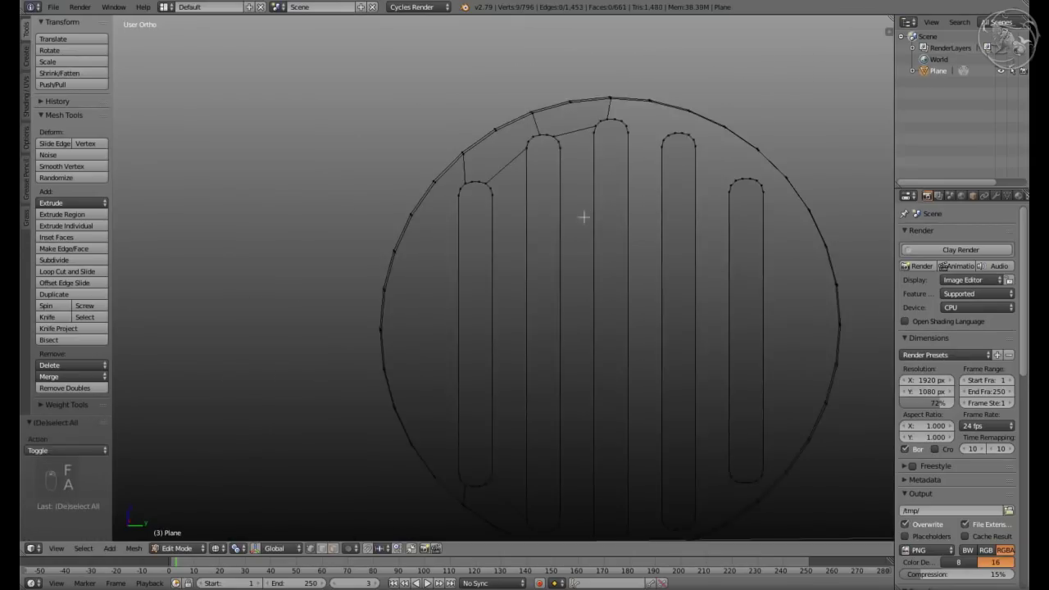
pyautogui.scroll(3, 599, 332)
pyautogui.press('f')
pyautogui.press('a')
pyautogui.scroll(-3, 609, 382)
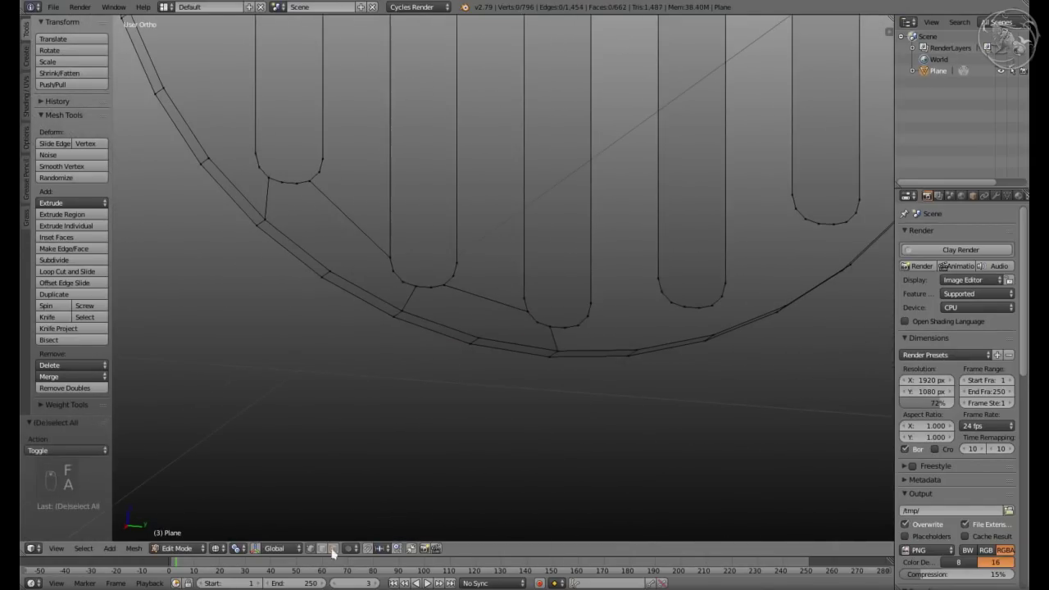
pyautogui.scroll(2, 562, 192)
# Snap the 3D cursor to the centre slot face and try a 180° rotated duplicate of the half, then undo it
pyautogui.rightClick(563, 192)
pyautogui.hotkey('shift', 's')
pyautogui.click(548, 221)
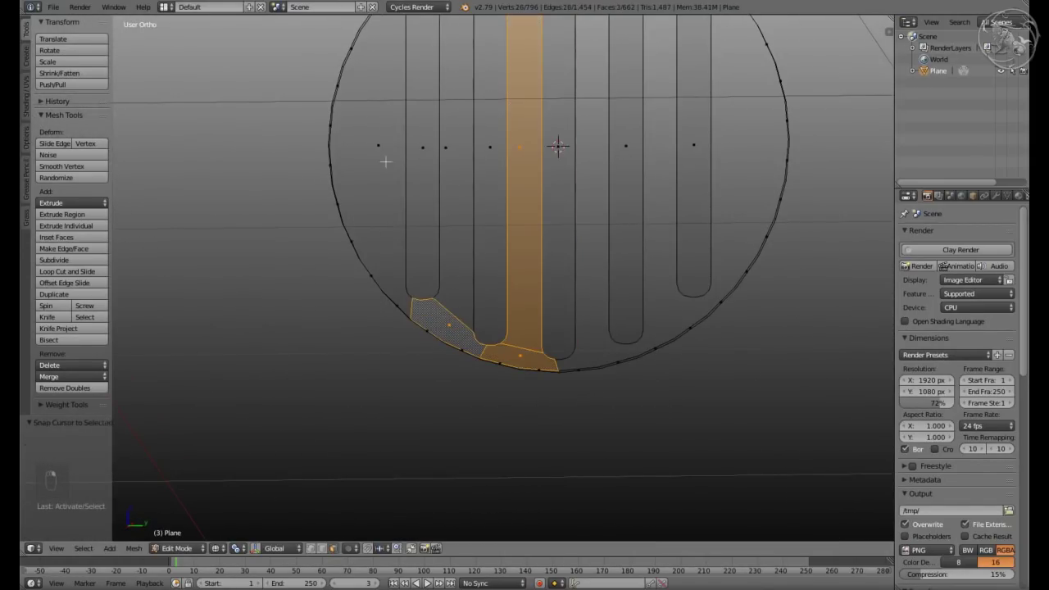
pyautogui.hotkey('ctrl', 'l')
pyautogui.scroll(-3, 525, 246)
pyautogui.click(238, 548)
pyautogui.click(262, 522)
pyautogui.hotkey('shift', 'd')
pyautogui.write('r')
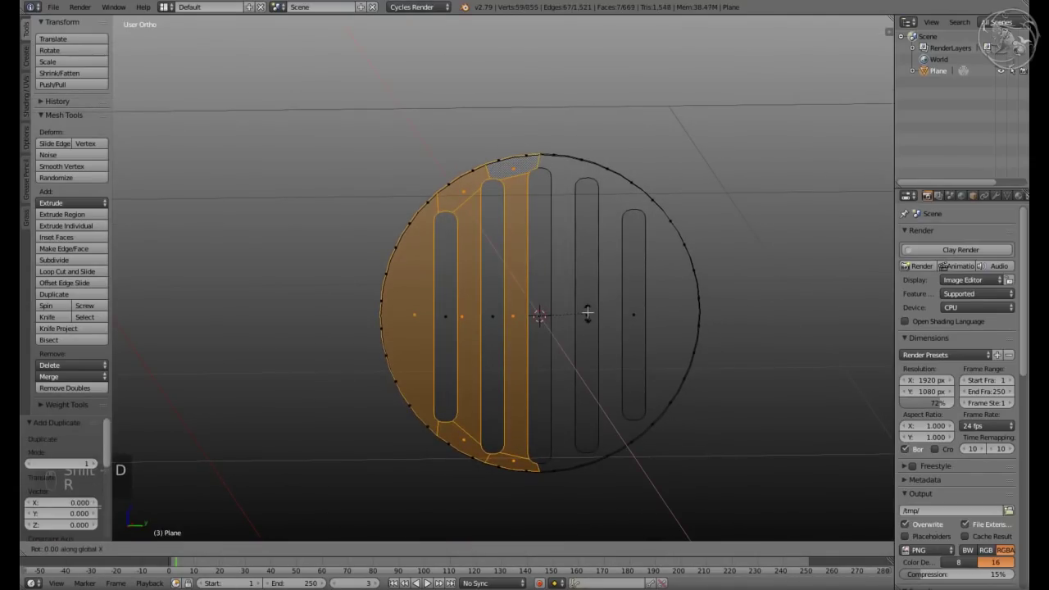
pyautogui.write('180')
pyautogui.press('Return')
pyautogui.press('a')
pyautogui.hotkey('ctrl', 'z')
pyautogui.hotkey('ctrl', 'z')
pyautogui.hotkey('ctrl', 'z')
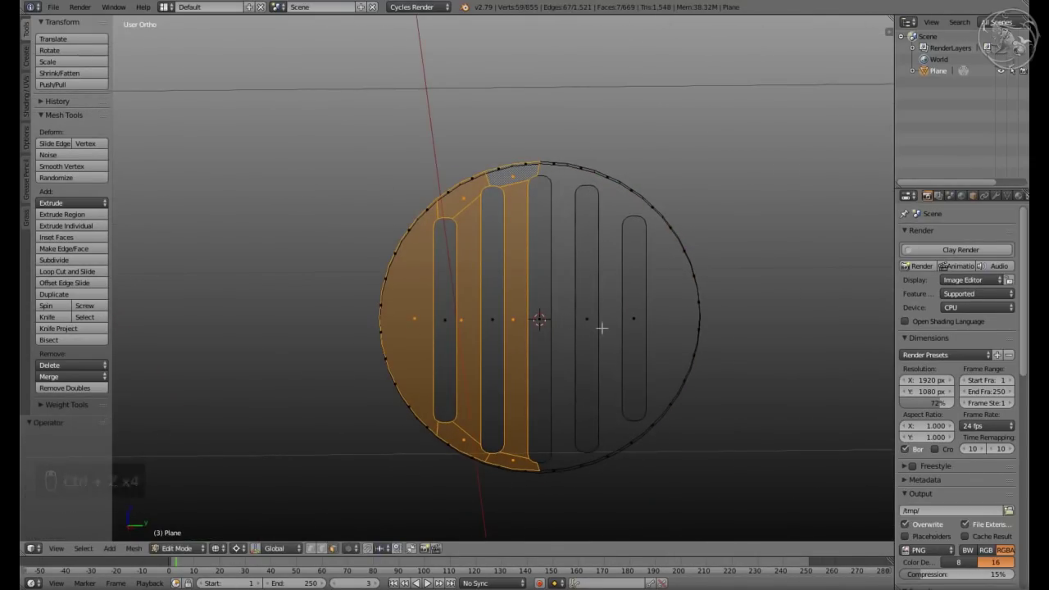
# Mirror the half to complete the disc, merge seam doubles, recalculate normals and unhide everything
pyautogui.click(688, 279)
pyautogui.press('a')
pyautogui.press('a')
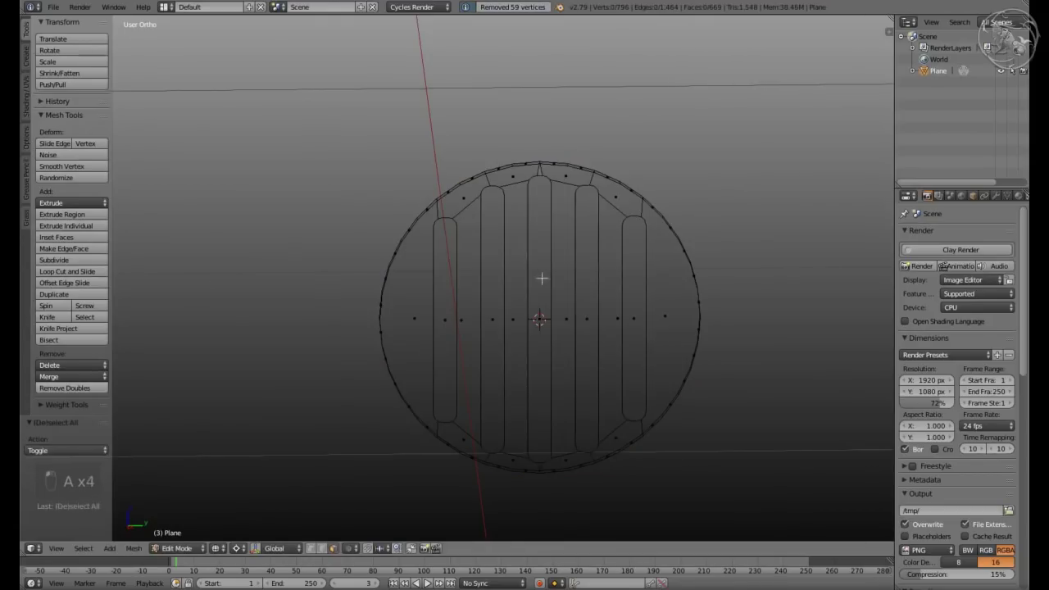
pyautogui.press('z')
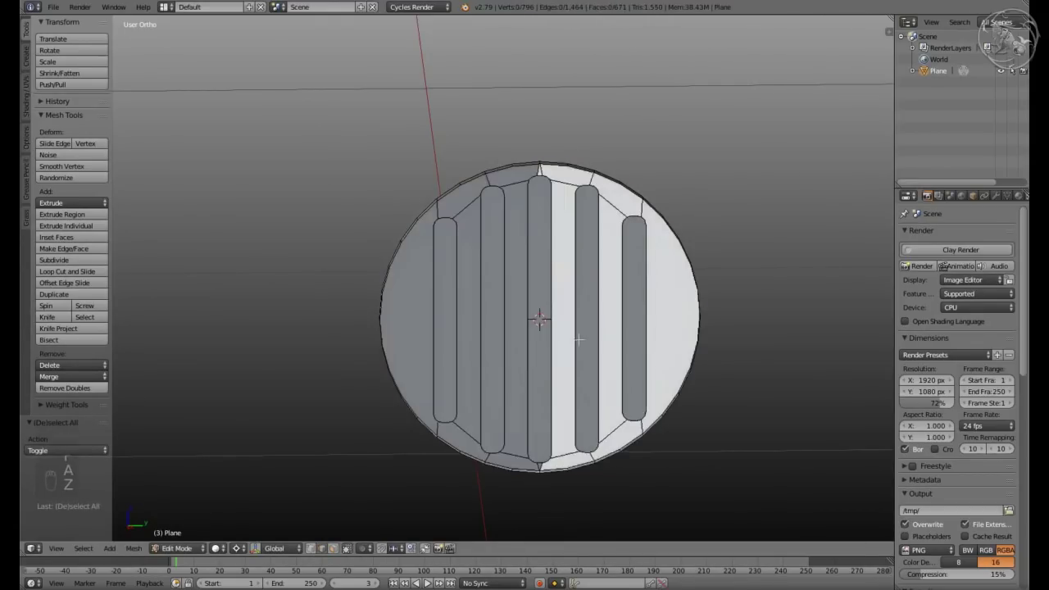
pyautogui.press('a')
pyautogui.hotkey('ctrl', 'n')
pyautogui.hotkey('alt', 'h')
# Select the five slot faces and extrude them inward to recess them into the door
pyautogui.press('a')
pyautogui.click(447, 320)
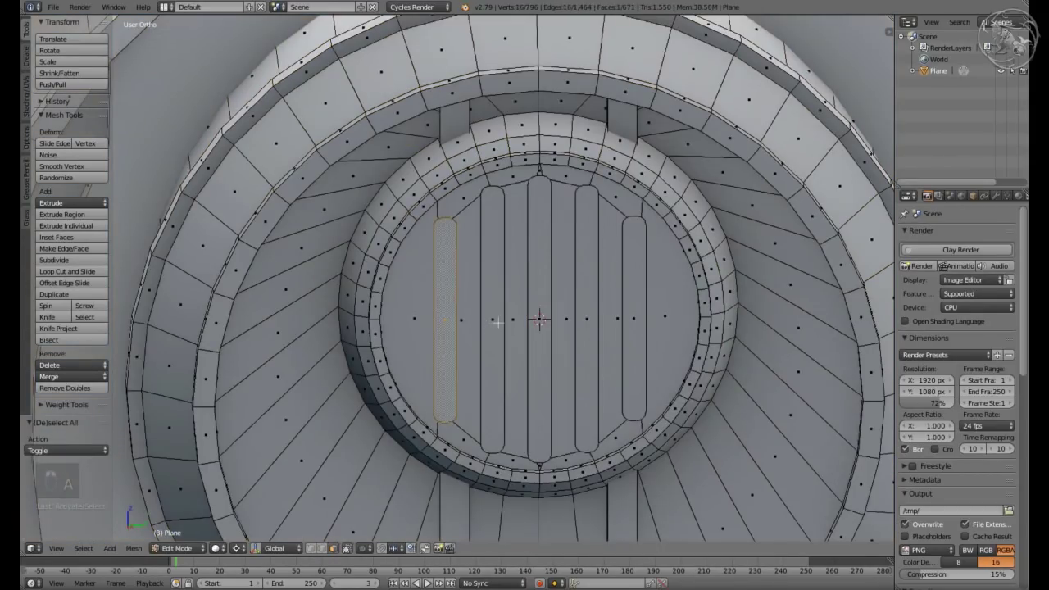
pyautogui.keyDown('shift'); pyautogui.rightClick(633, 319); pyautogui.keyUp('shift')
pyautogui.moveTo(634, 319); pyautogui.dragTo(638, 360, button='middle')
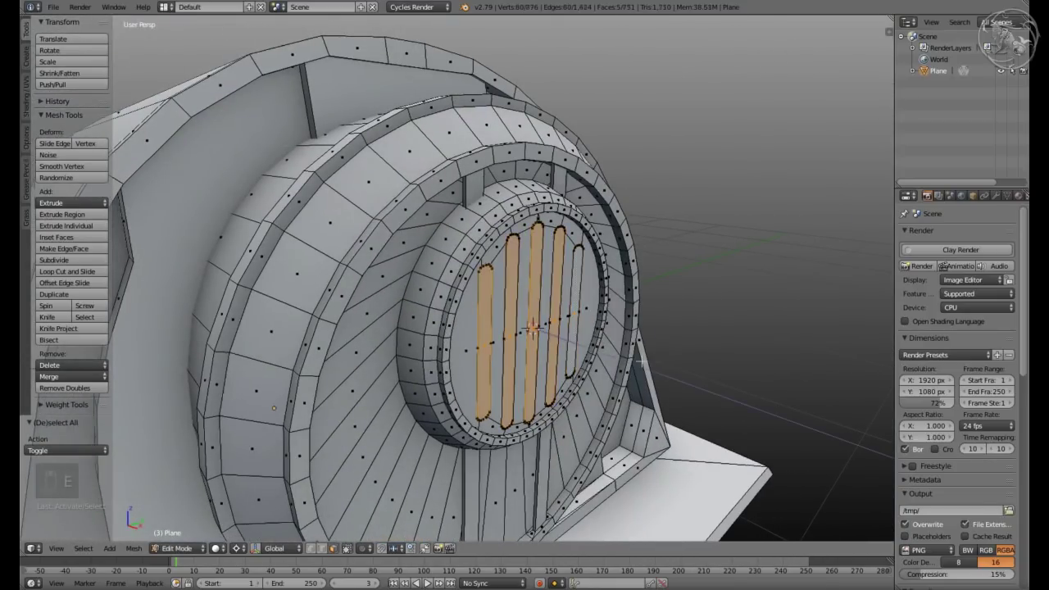
pyautogui.press('e')
pyautogui.moveTo(531, 311); pyautogui.dragTo(564, 328, button='middle')
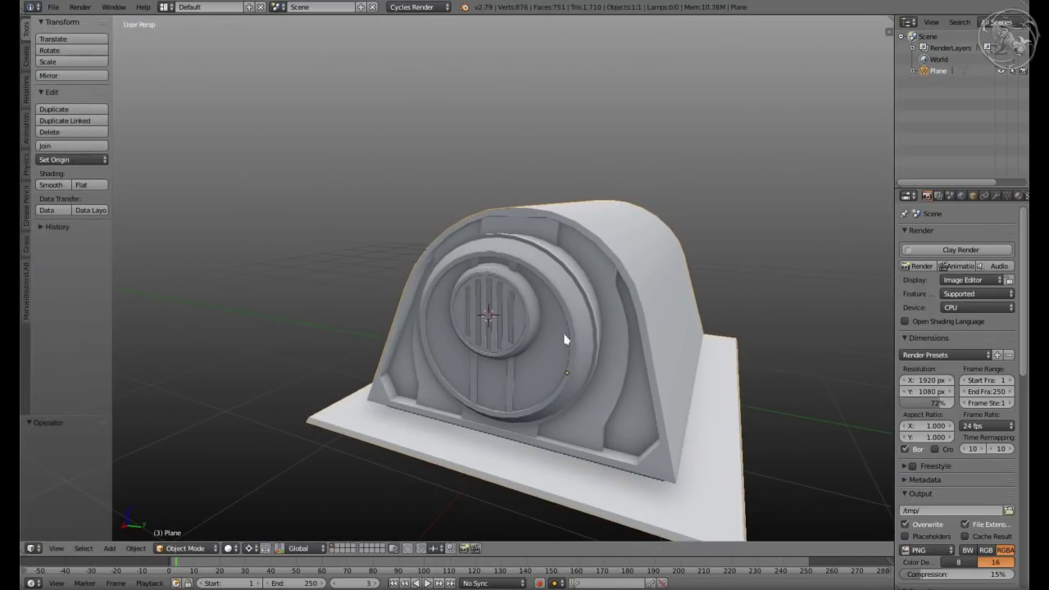
pyautogui.scroll(5, 480, 286)
# Loop-cut and bevel the drum rim, extrude and scale the band inward as a groove, and add a 24-vertex cylinder
pyautogui.press('Tab')
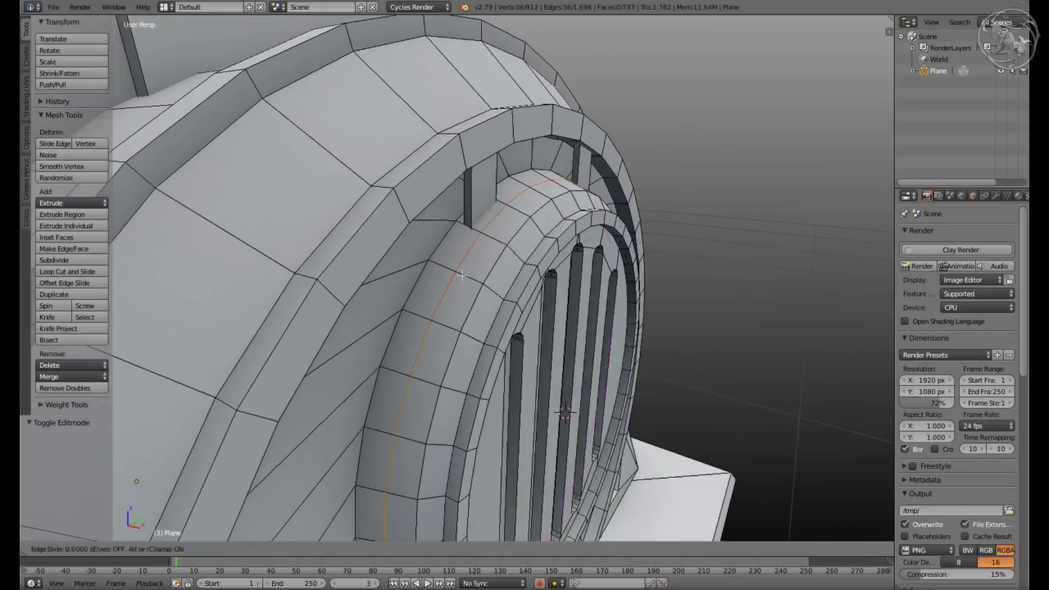
pyautogui.rightClick(460, 275)
pyautogui.hotkey('ctrl', 'b')
pyautogui.click(482, 272)
pyautogui.click(328, 548)
pyautogui.click(270, 524)
pyautogui.hotkey('shift', 's')
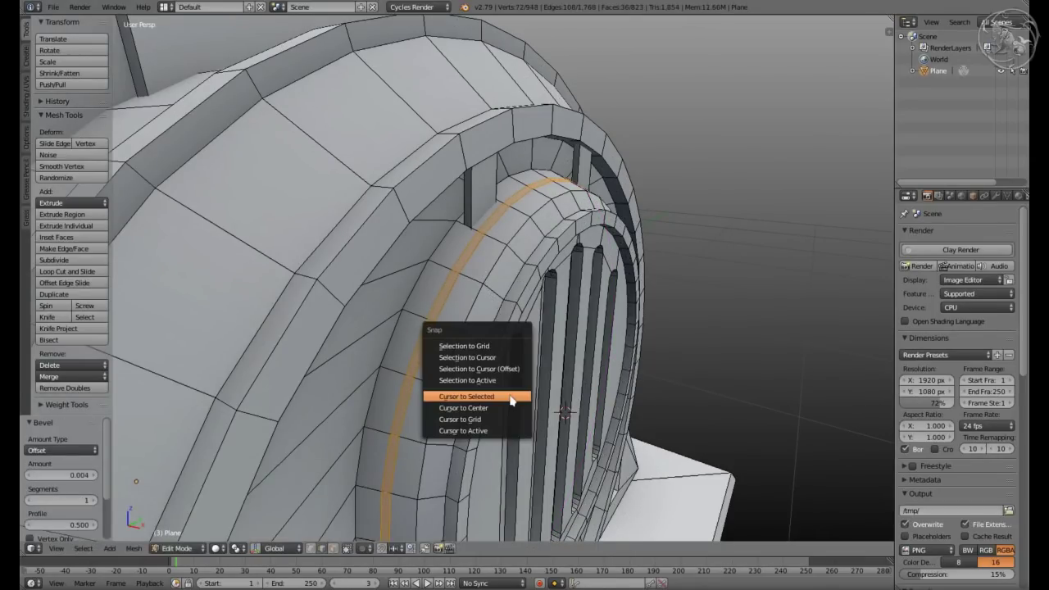
pyautogui.click(515, 398)
pyautogui.press('e')
pyautogui.press('s')
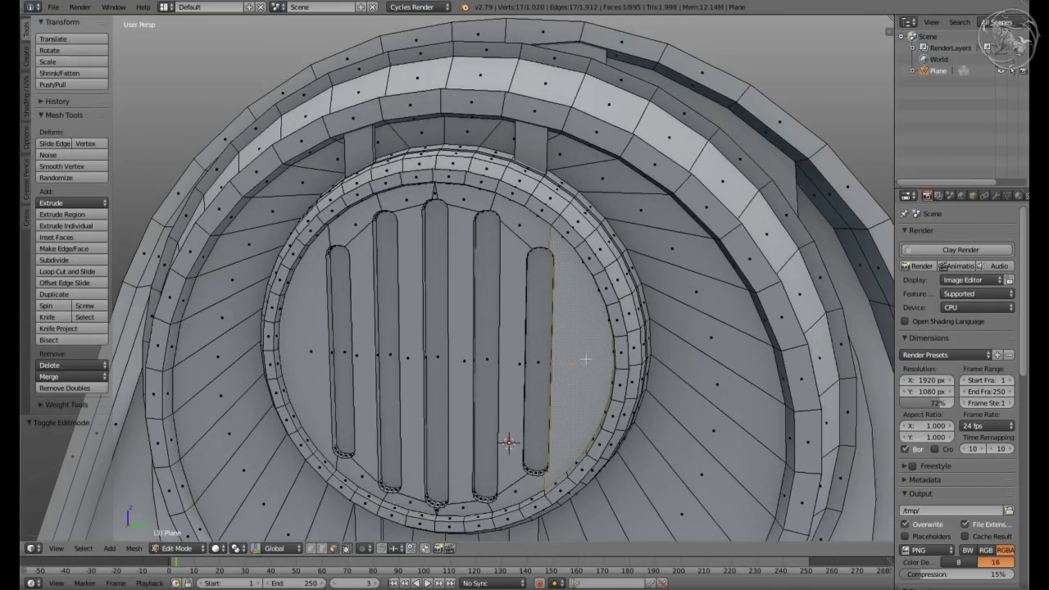
pyautogui.hotkey('shift', 'a')
pyautogui.click(586, 410)
# Scale the new cylinder down to 0.1 and view it from the side
pyautogui.hotkey('shift', 'h')
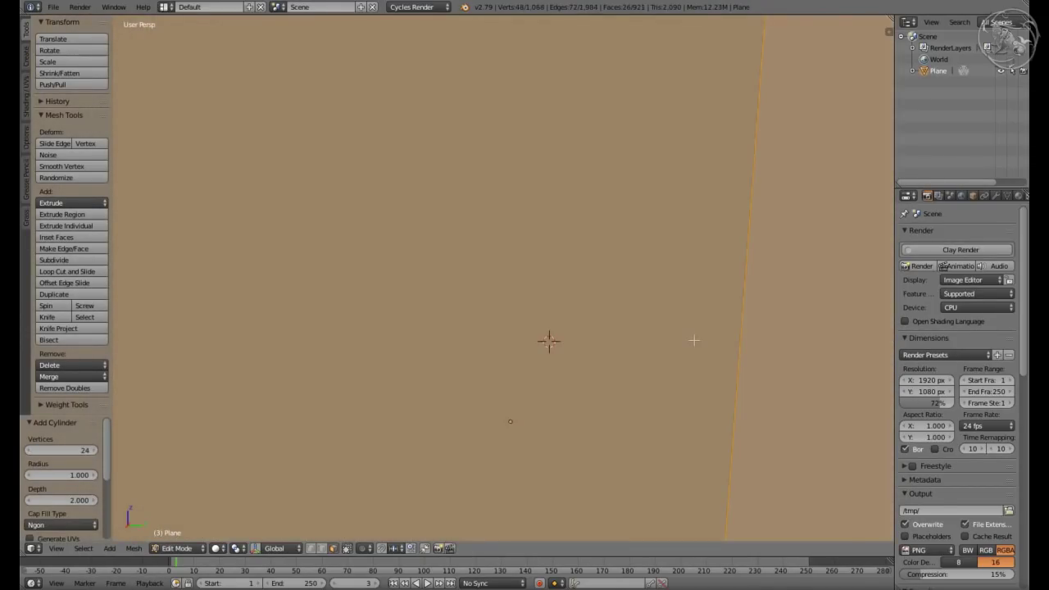
pyautogui.write('.1')
pyautogui.press('Return')
pyautogui.scroll(3, 683, 371)
pyautogui.scroll(3, 683, 371)
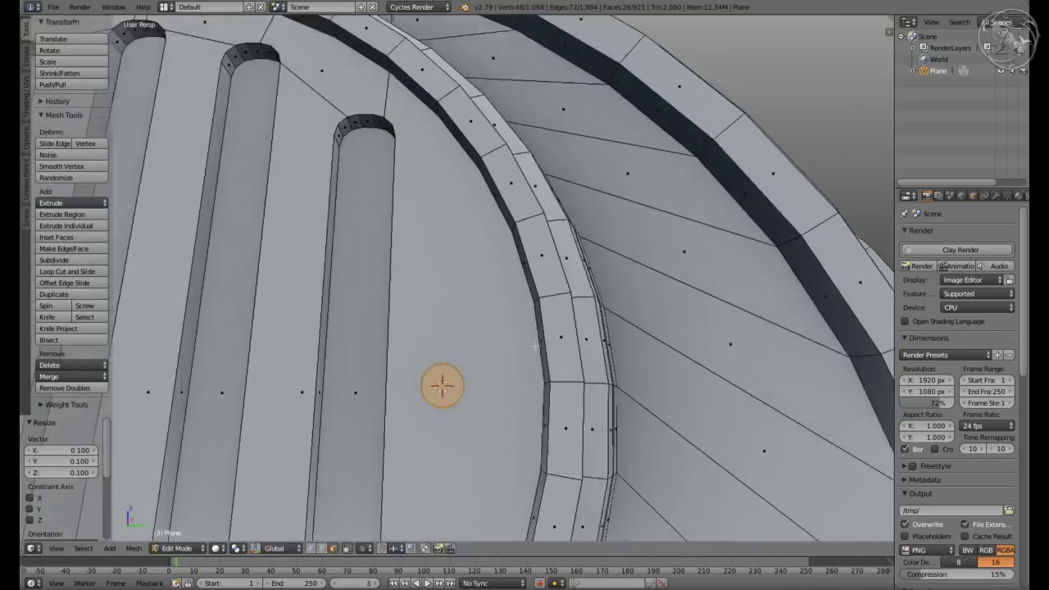
pyautogui.scroll(2, 683, 371)
pyautogui.press('s')
pyautogui.press('KP_3')
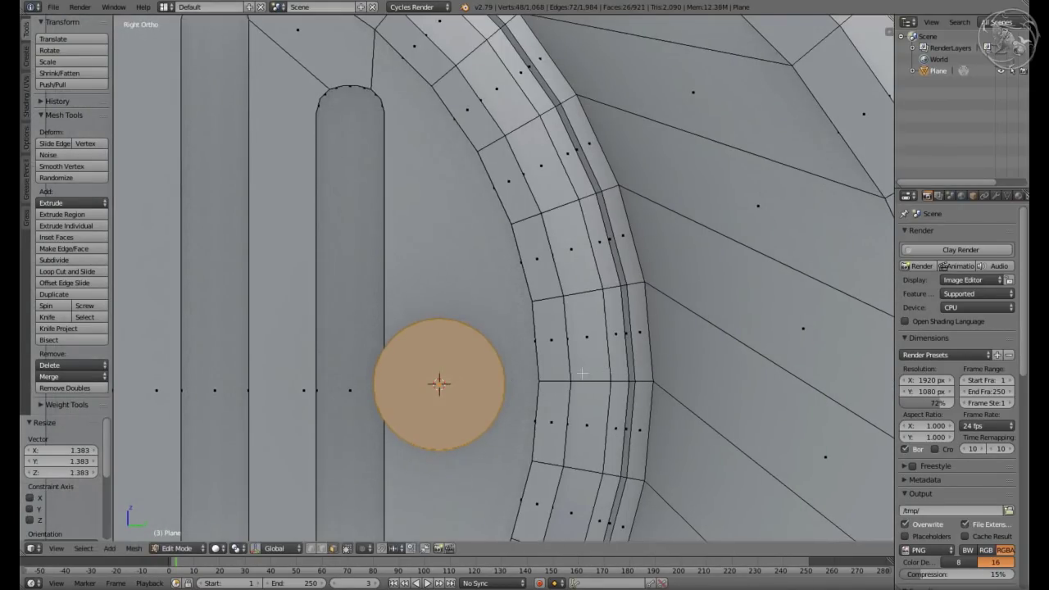
pyautogui.click(607, 373)
# Move the small cylinder along Y onto the drum door, right of the vent slots
pyautogui.press('g')
pyautogui.press('y')
pyautogui.click(599, 371)
pyautogui.scroll(-2, 541, 341)
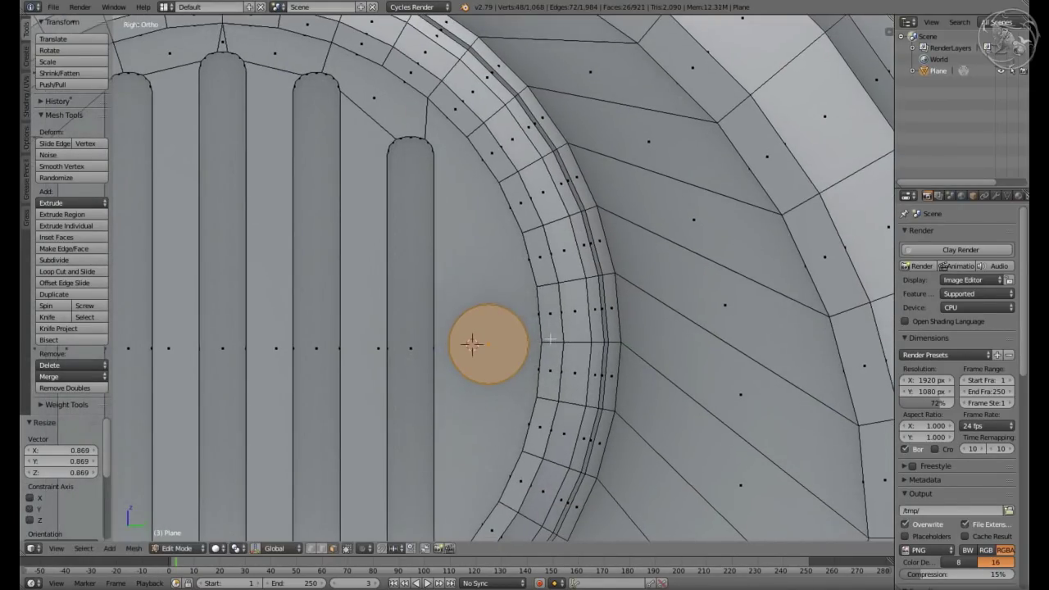
pyautogui.scroll(2, 551, 338)
pyautogui.click(514, 334)
pyautogui.moveTo(514, 334); pyautogui.dragTo(468, 344, button='middle')
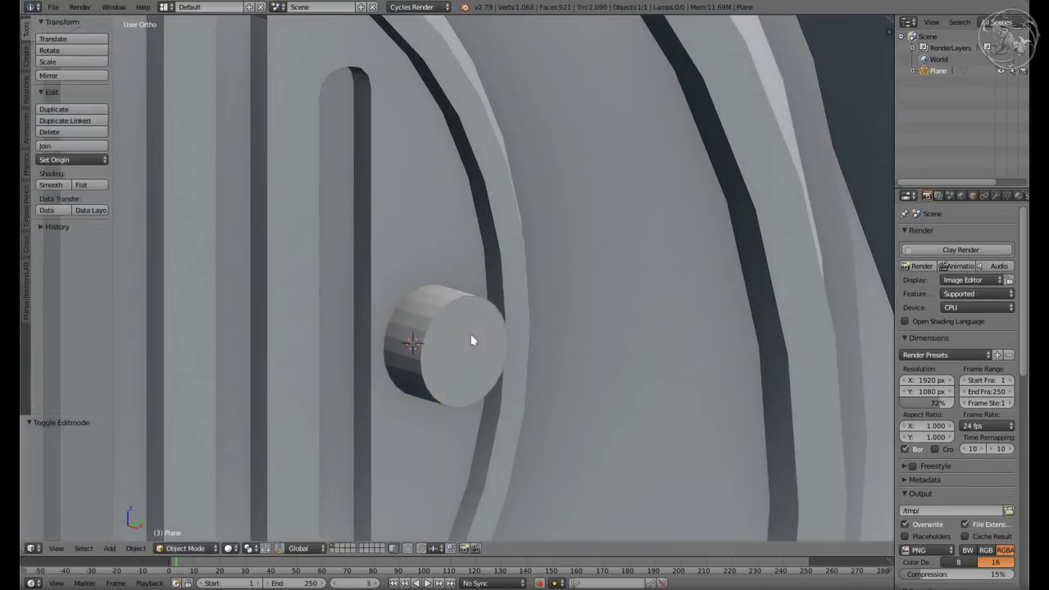
# Delete the cylinder's back face
pyautogui.hotkey('ctrl', 'l')
pyautogui.click(412, 341)
pyautogui.press('z')
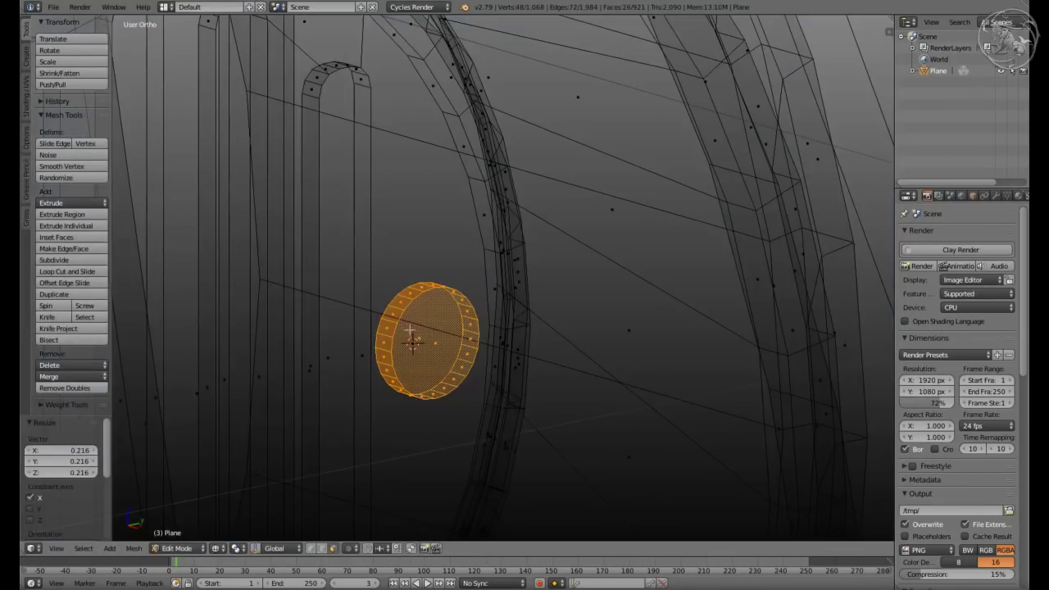
pyautogui.press('z')
pyautogui.press('x')
pyautogui.click(382, 384)
pyautogui.rightClick(358, 375)
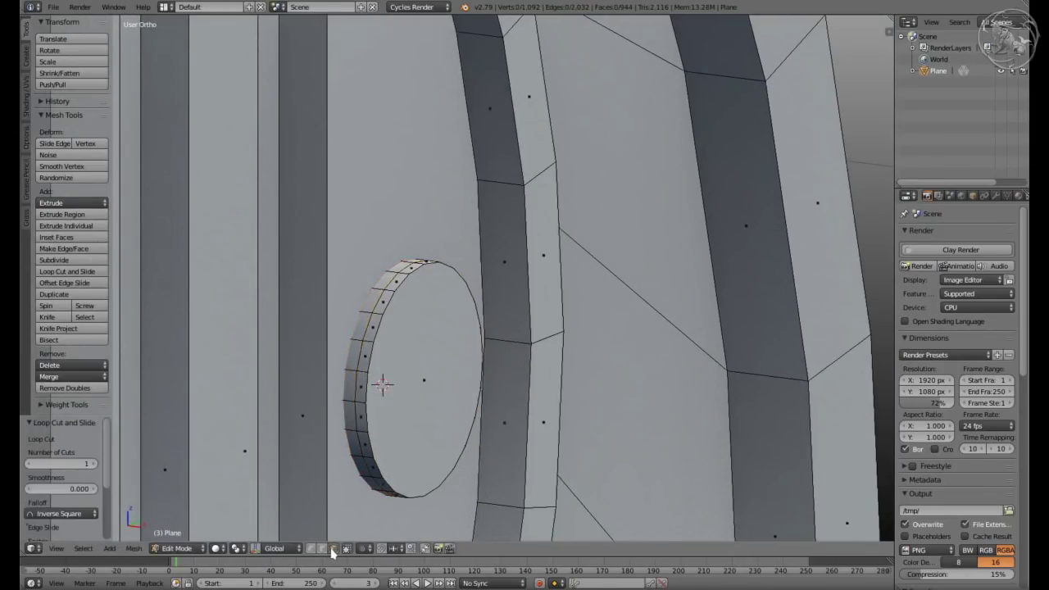
# Extrude and widen the front edge ring, then inset the front face
pyautogui.press('e')
pyautogui.press('s')
pyautogui.press('x')
pyautogui.click(476, 412)
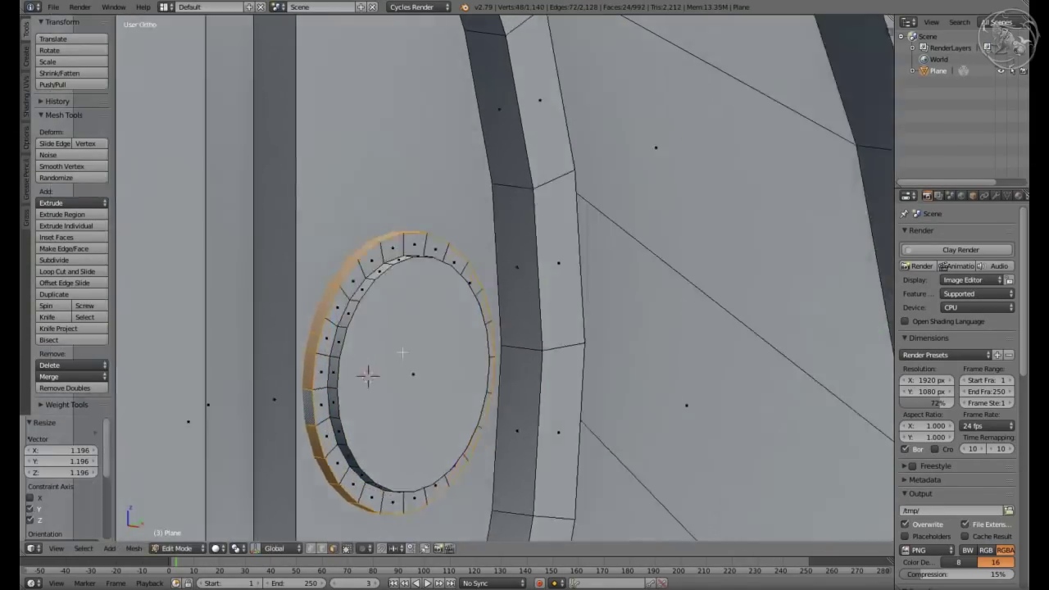
pyautogui.moveTo(475, 412); pyautogui.dragTo(502, 391, button='middle')
pyautogui.press('s')
pyautogui.press('i')
pyautogui.click(568, 381)
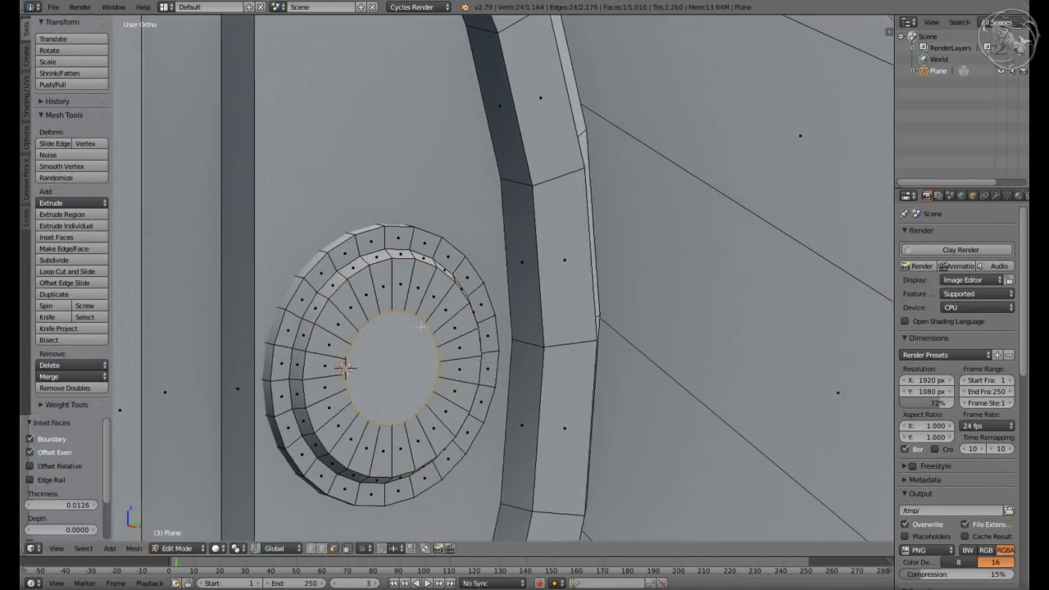
# Extrude the centre boss and push it outward from the hub
pyautogui.moveTo(568, 382); pyautogui.dragTo(459, 351, button='middle')
pyautogui.click(508, 371)
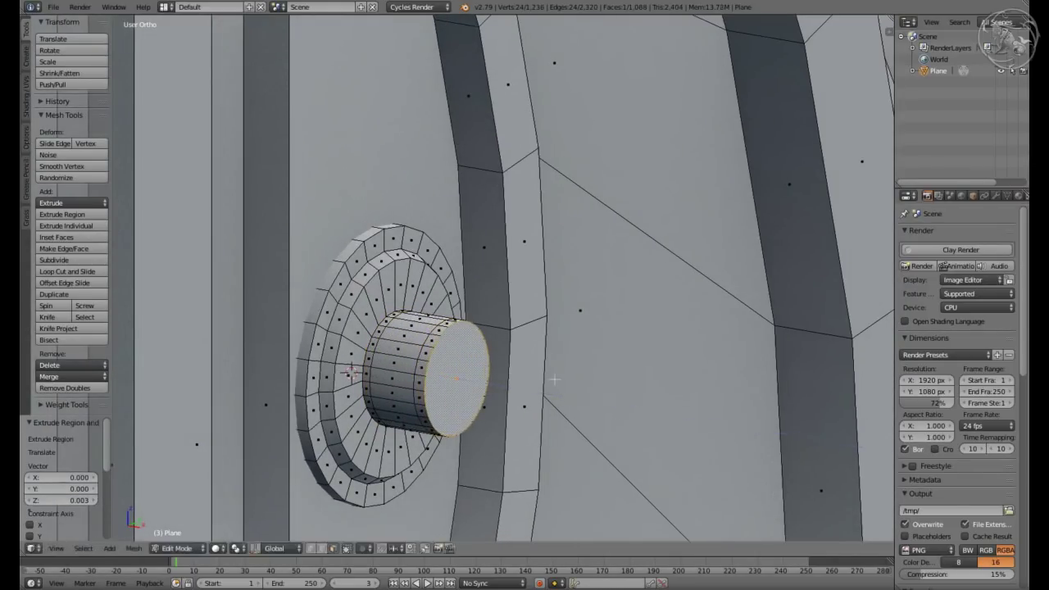
pyautogui.click(535, 377)
pyautogui.press('a')
pyautogui.keyDown('alt'); pyautogui.rightClick(443, 352); pyautogui.keyUp('alt')
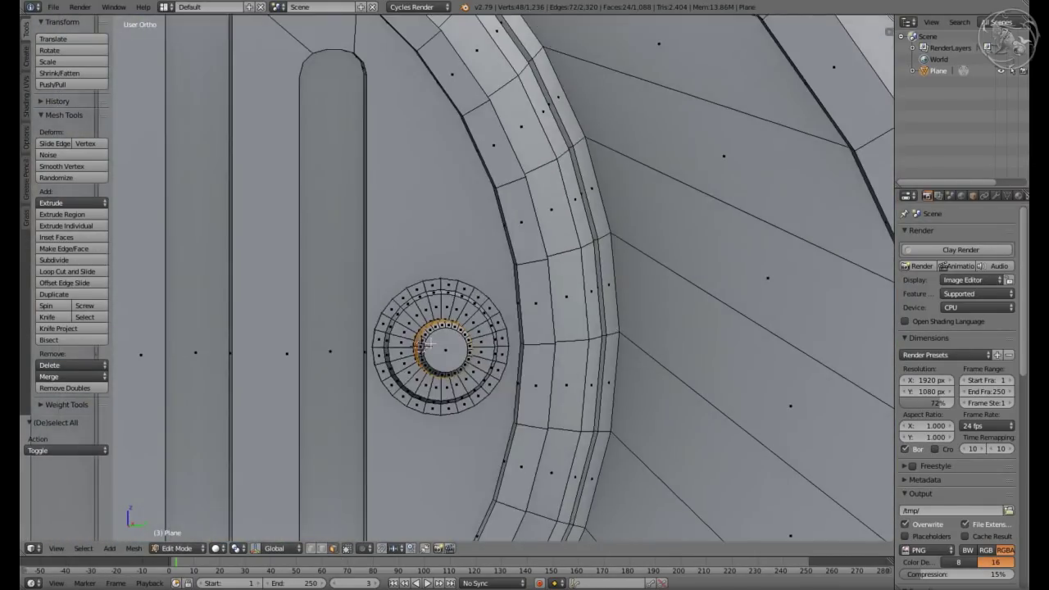
pyautogui.moveTo(442, 353); pyautogui.dragTo(375, 414, button='middle')
pyautogui.scroll(2, 415, 370)
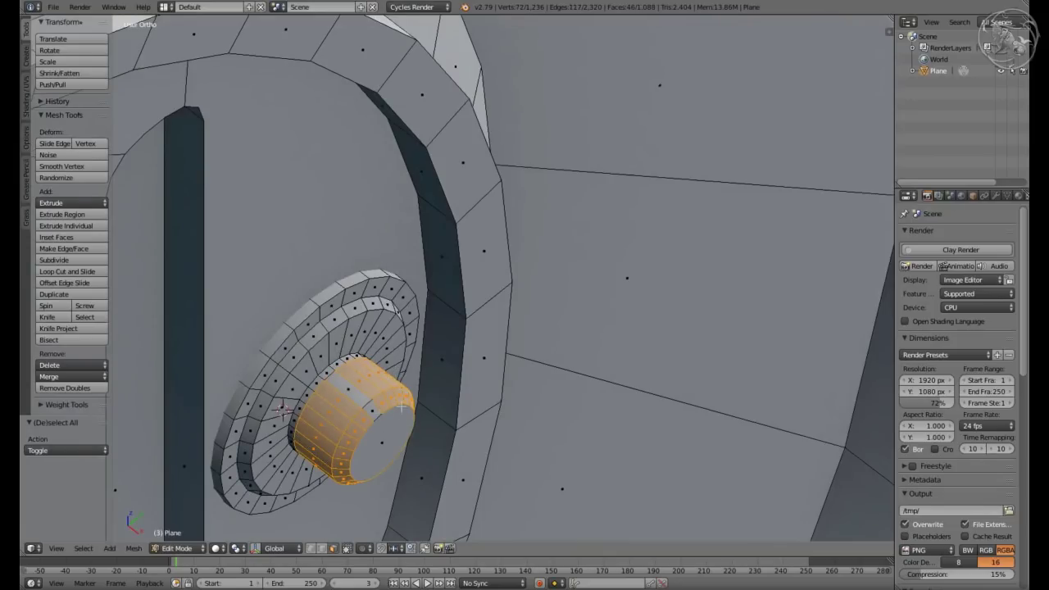
pyautogui.press('KP_1')
pyautogui.press('z')
pyautogui.scroll(1, 398, 404)
pyautogui.press('g')
pyautogui.click(587, 262)
# Select the hub's outer ring and extrude it outward
pyautogui.press('a')
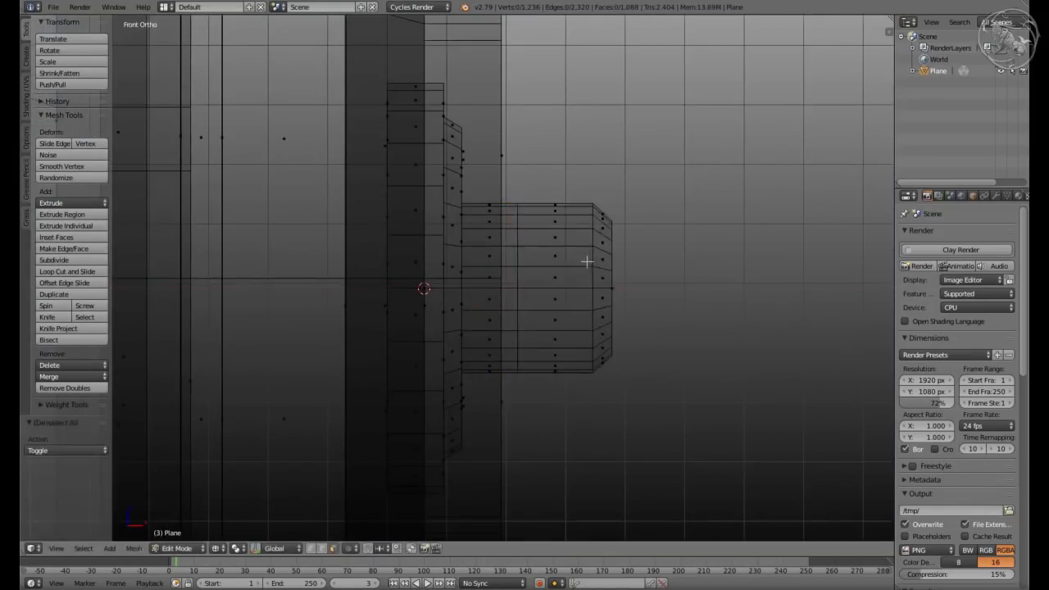
pyautogui.press('z')
pyautogui.moveTo(587, 261); pyautogui.dragTo(569, 251, button='middle')
pyautogui.keyDown('alt'); pyautogui.rightClick(527, 316); pyautogui.keyUp('alt')
pyautogui.moveTo(527, 316); pyautogui.dragTo(606, 309, button='middle')
pyautogui.press('e')
pyautogui.press('s')
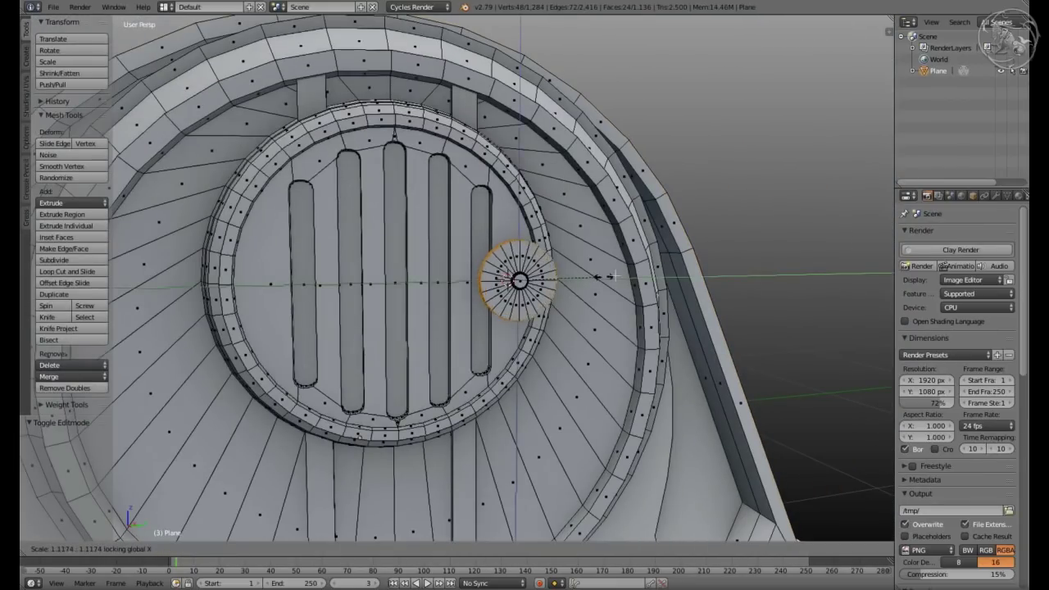
# Extrude and scale the hub ring outward into a wide wheel disc
pyautogui.click(611, 277)
pyautogui.press('KP_Decimal')
pyautogui.press('e')
pyautogui.rightClick(639, 295)
pyautogui.press('s')
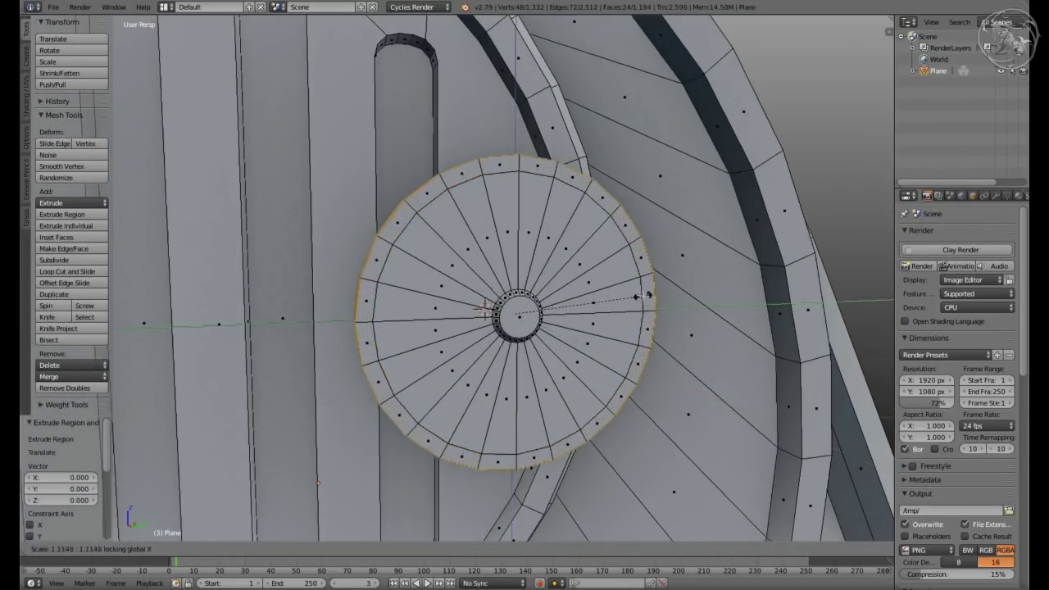
pyautogui.click(652, 298)
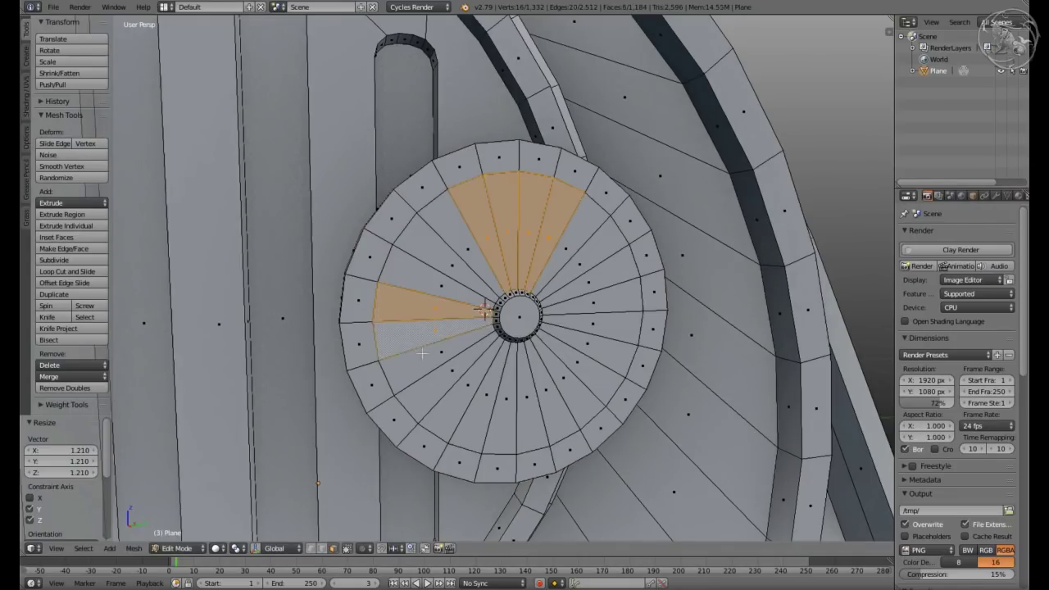
# Select alternating wedges and delete them as faces to make openings
pyautogui.press('a')
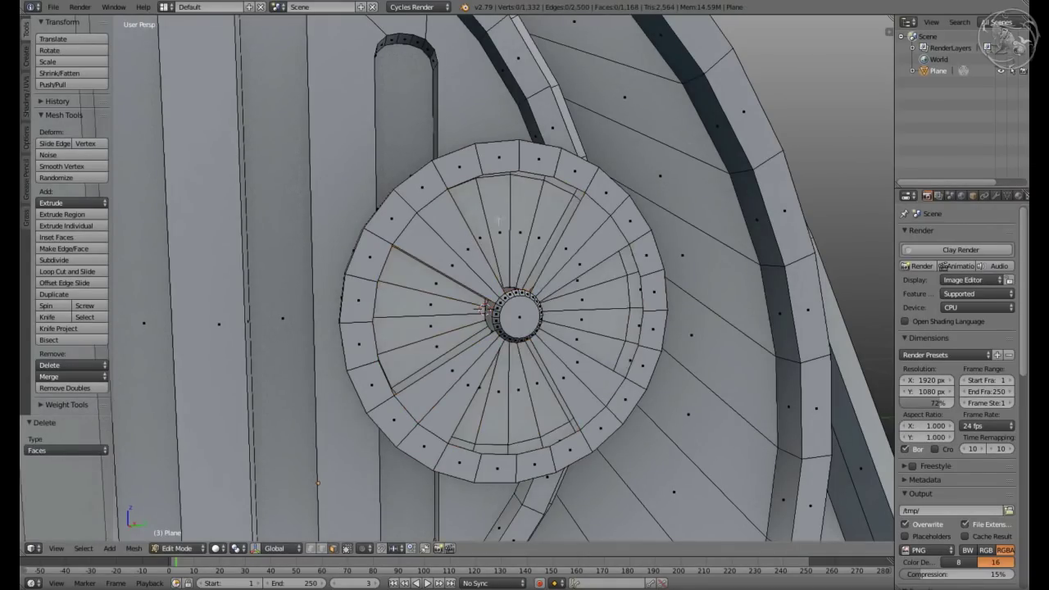
pyautogui.keyDown('ctrl'); pyautogui.rightClick(508, 217); pyautogui.keyUp('ctrl')
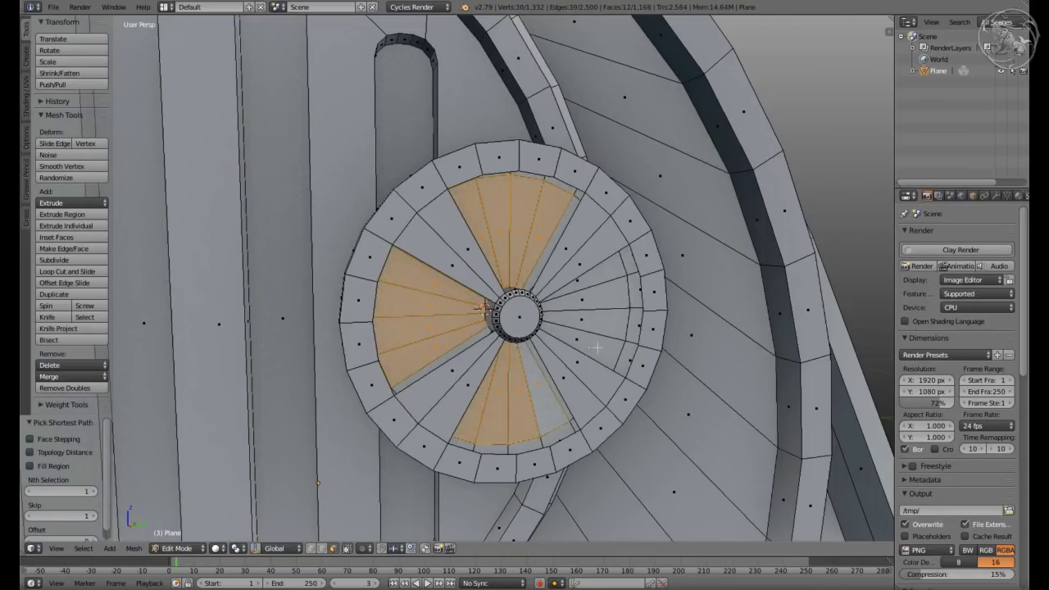
pyautogui.press('x')
pyautogui.click(582, 276)
pyautogui.moveTo(582, 277); pyautogui.dragTo(480, 397, button='middle')
# Bridge the openings' edges with new faces
pyautogui.hotkey('ctrl', 'e')
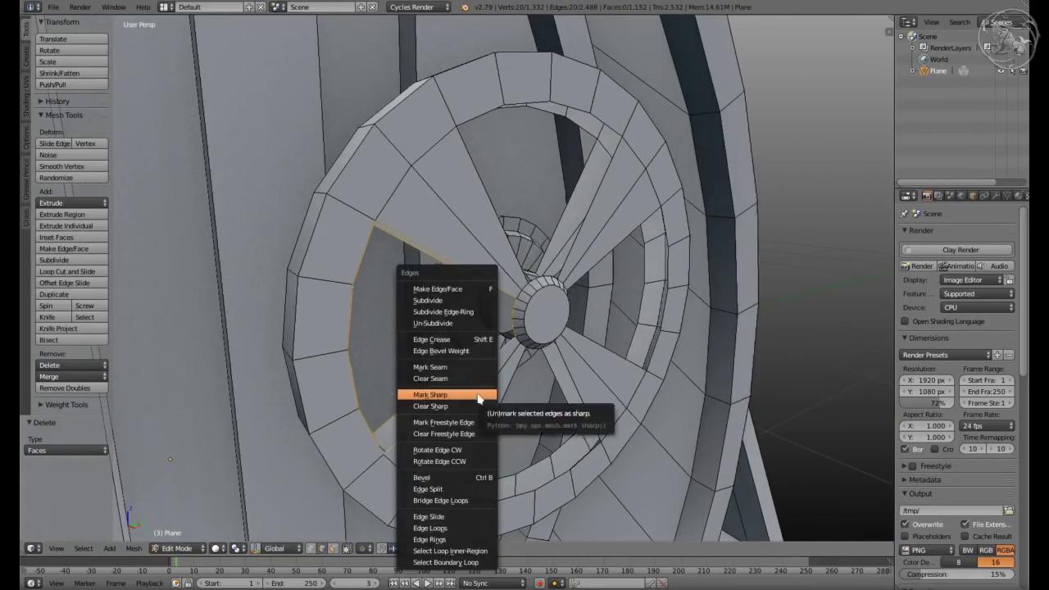
pyautogui.hotkey('ctrl', 'z')
pyautogui.hotkey('ctrl', 'f')
pyautogui.click(607, 205)
pyautogui.press('a')
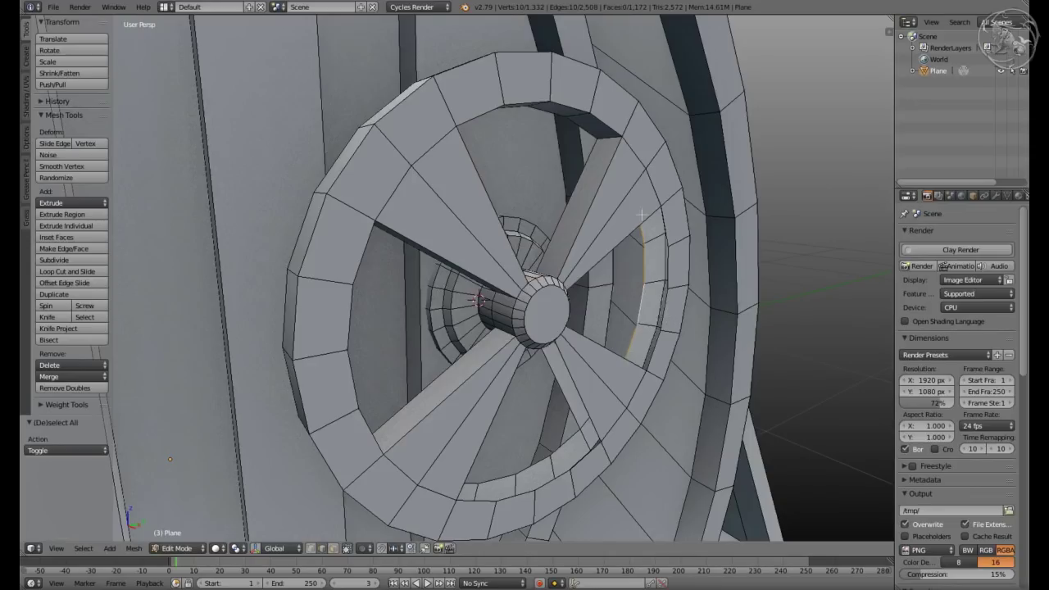
pyautogui.hotkey('ctrl', 'e')
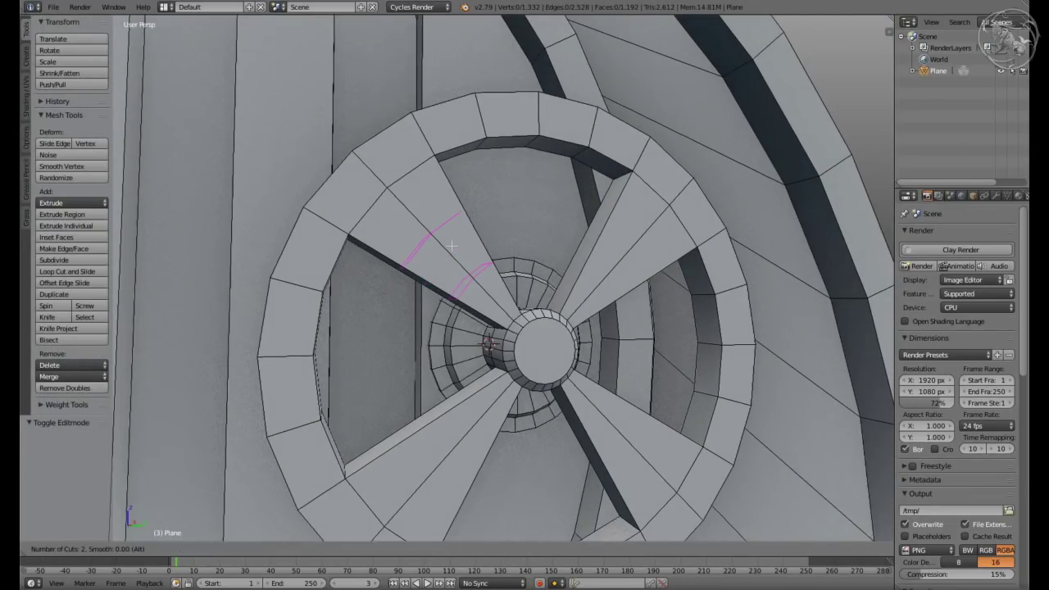
# Loop cut the spokes and twist the rim about -20.7° on X
pyautogui.scroll(-1, 452, 246)
pyautogui.click(453, 245)
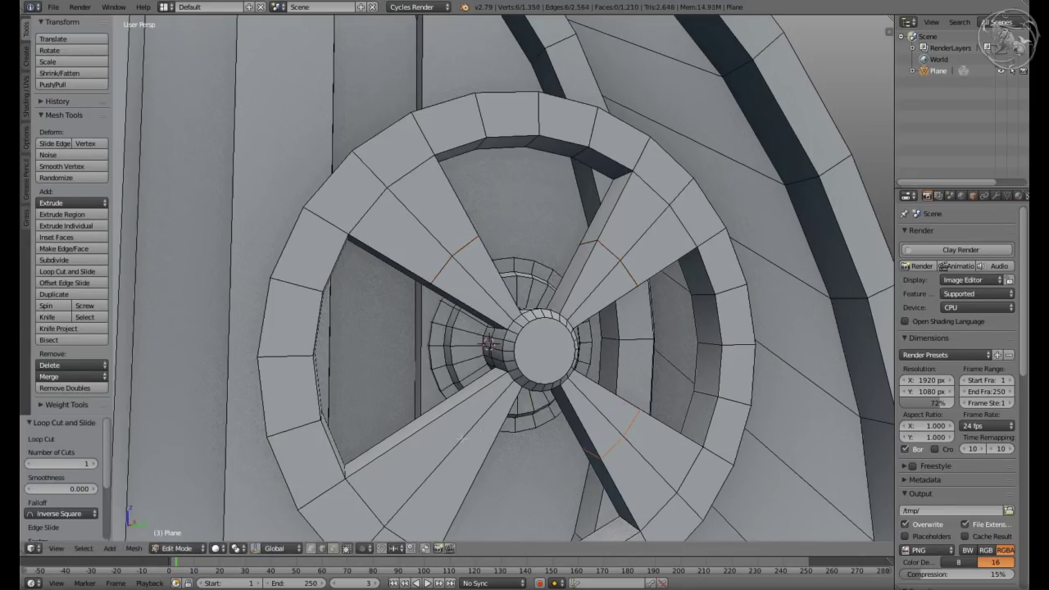
pyautogui.moveTo(432, 420)
pyautogui.mouseDown(button='middle')
pyautogui.moveTo(492, 344)
pyautogui.moveTo(623, 328)
pyautogui.mouseUp(button='middle')
pyautogui.press('ctrl+KP_Add')
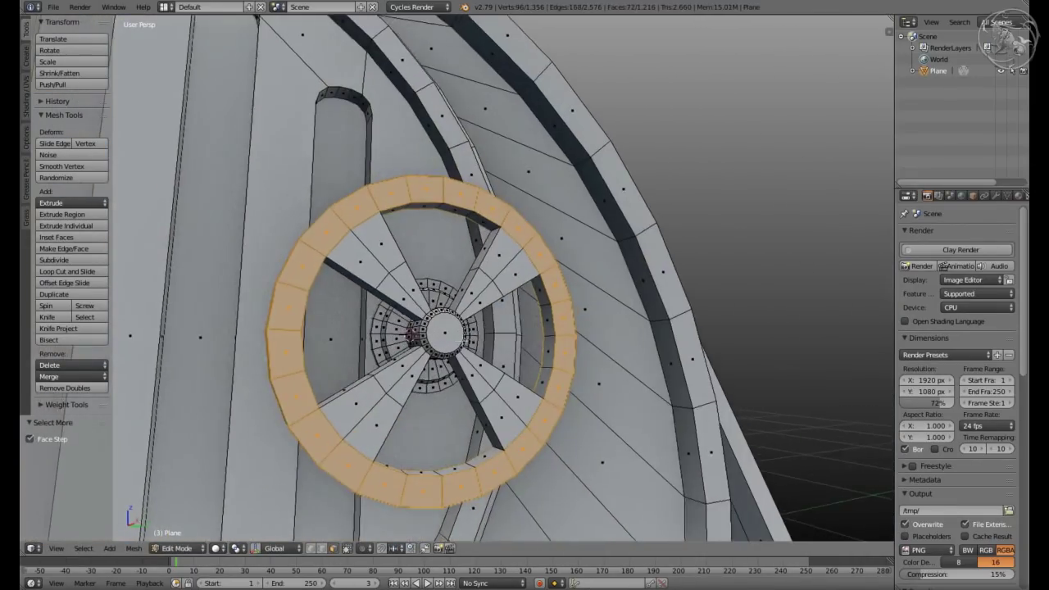
pyautogui.press('r')
pyautogui.press('x')
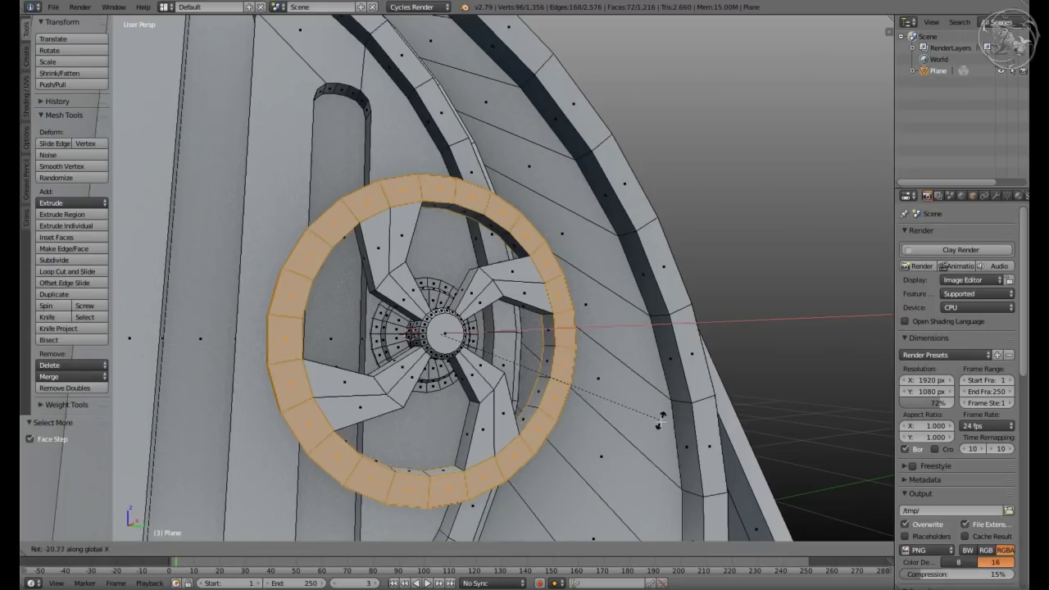
pyautogui.click(660, 423)
# Bevel the blade edges into curves
pyautogui.press('a')
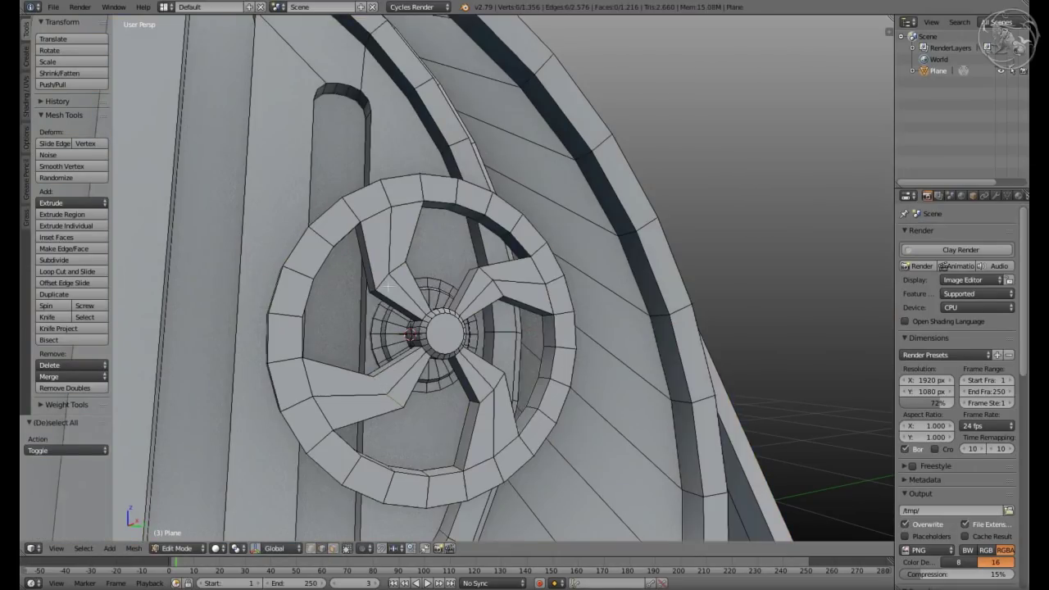
pyautogui.press('m')
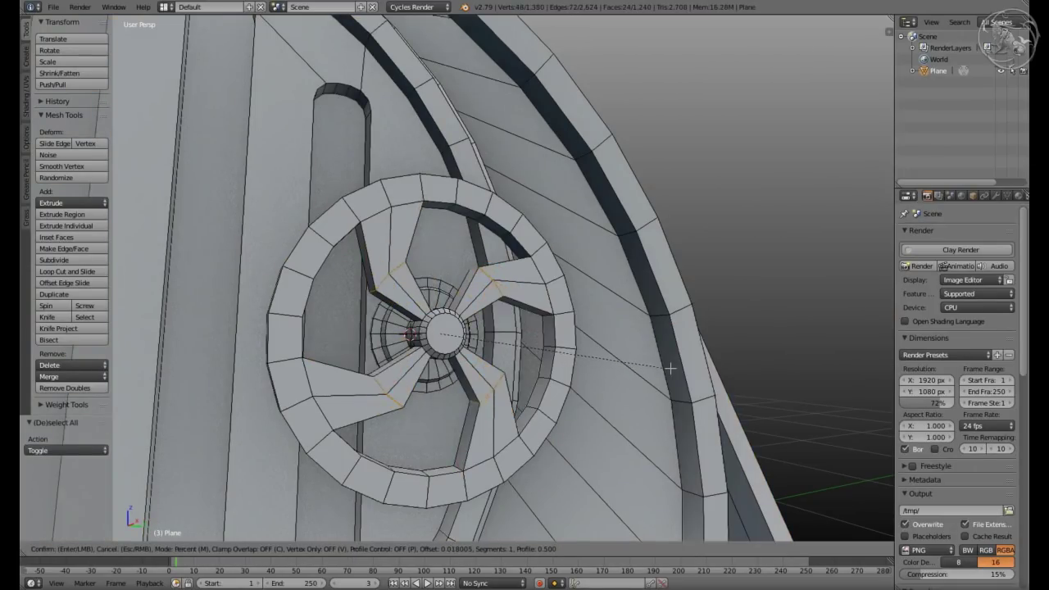
pyautogui.scroll(1, 703, 379)
pyautogui.click(703, 378)
pyautogui.press('Tab')
pyautogui.moveTo(702, 378); pyautogui.dragTo(388, 396, button='middle')
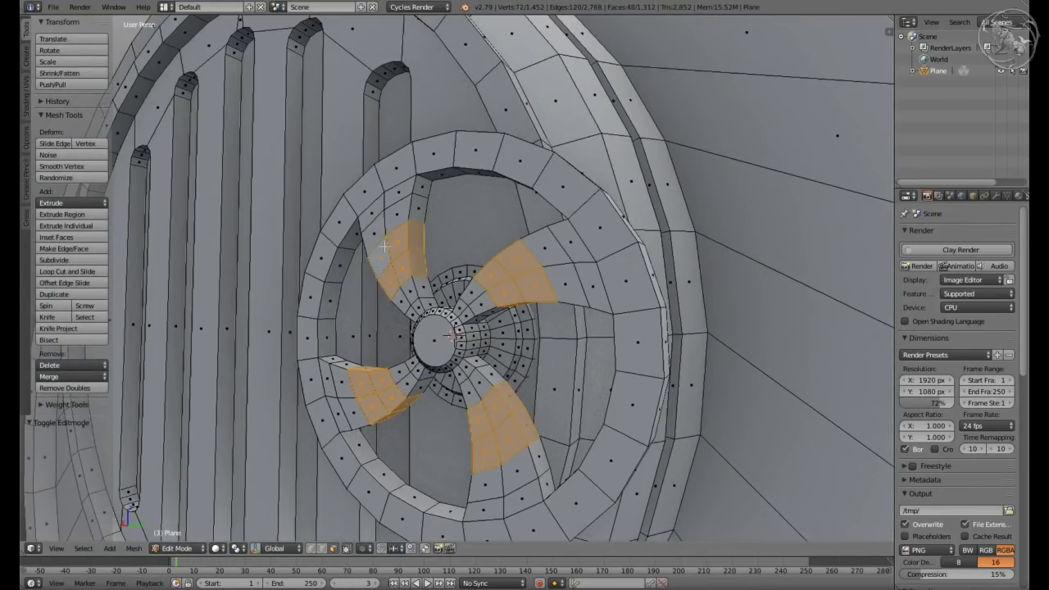
# Scale the blades along X, return to Object Mode and save the file
pyautogui.press('ctrl+KP_Add')
pyautogui.press('ctrl+KP_Add')
pyautogui.press('ctrl+KP_Add')
pyautogui.moveTo(385, 245); pyautogui.dragTo(537, 345, button='middle')
pyautogui.press('s')
pyautogui.press('x')
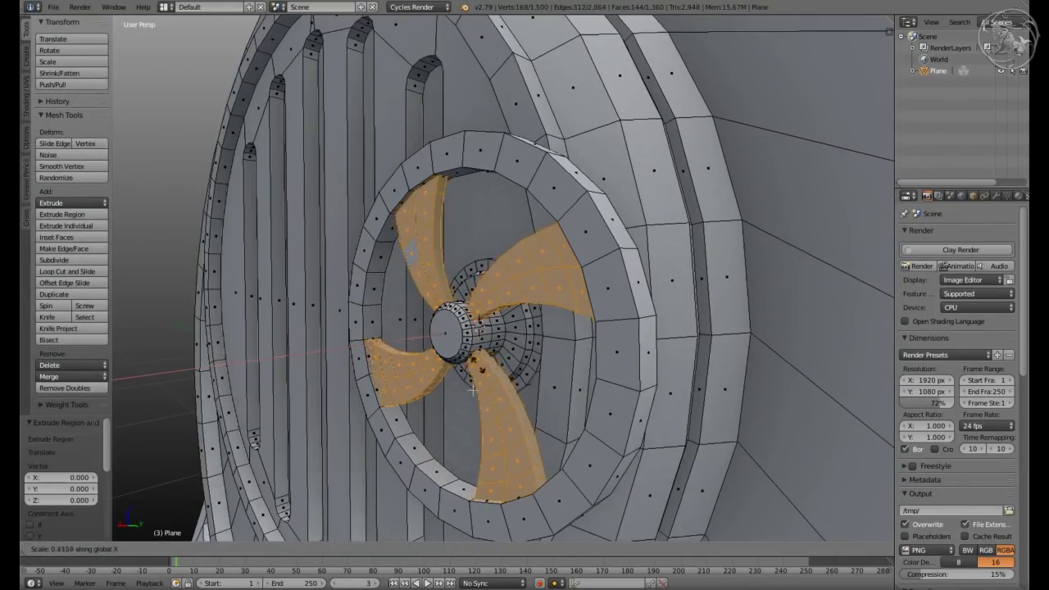
pyautogui.click(483, 375)
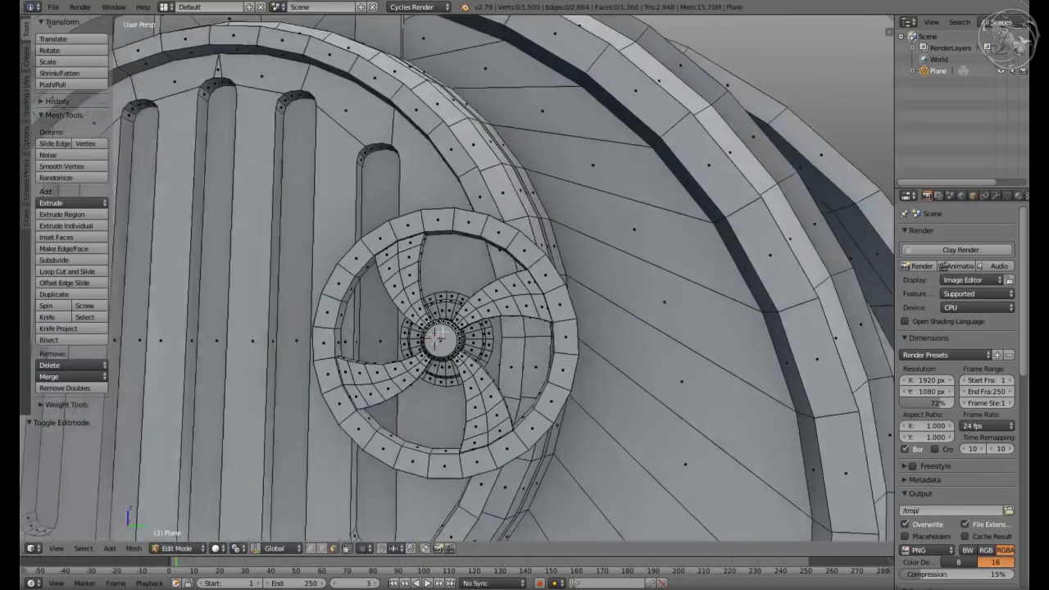
pyautogui.scroll(-5, 489, 308)
pyautogui.press('Tab')
pyautogui.scroll(2, 488, 308)
pyautogui.hotkey('ctrl', 's')
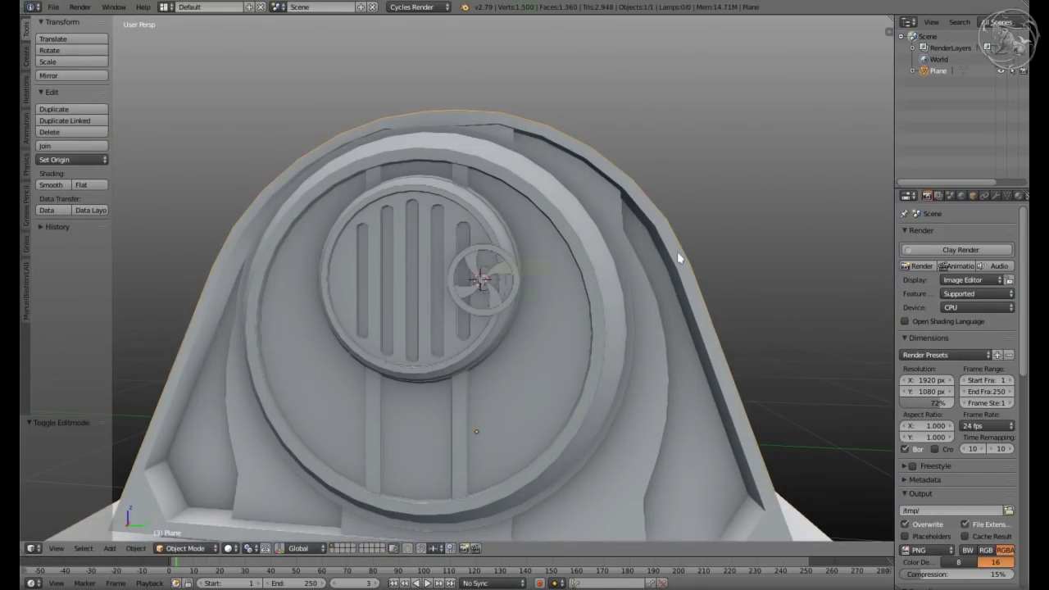
# Add a plane, rotate it 90° on X, and shrink it
pyautogui.press('Tab')
pyautogui.hotkey('shift', 'a')
pyautogui.click(635, 262)
pyautogui.press('KP_7')
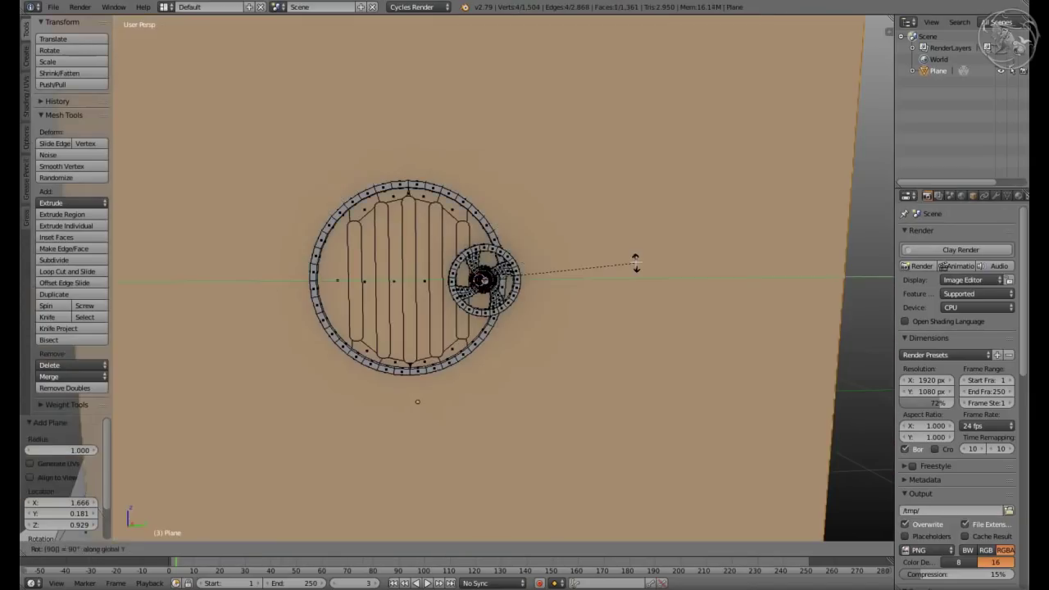
pyautogui.write('rx90')
pyautogui.press('Return')
pyautogui.press('s')
pyautogui.click(583, 258)
# Position the plane on the furnace front and round its corners
pyautogui.press('KP_3')
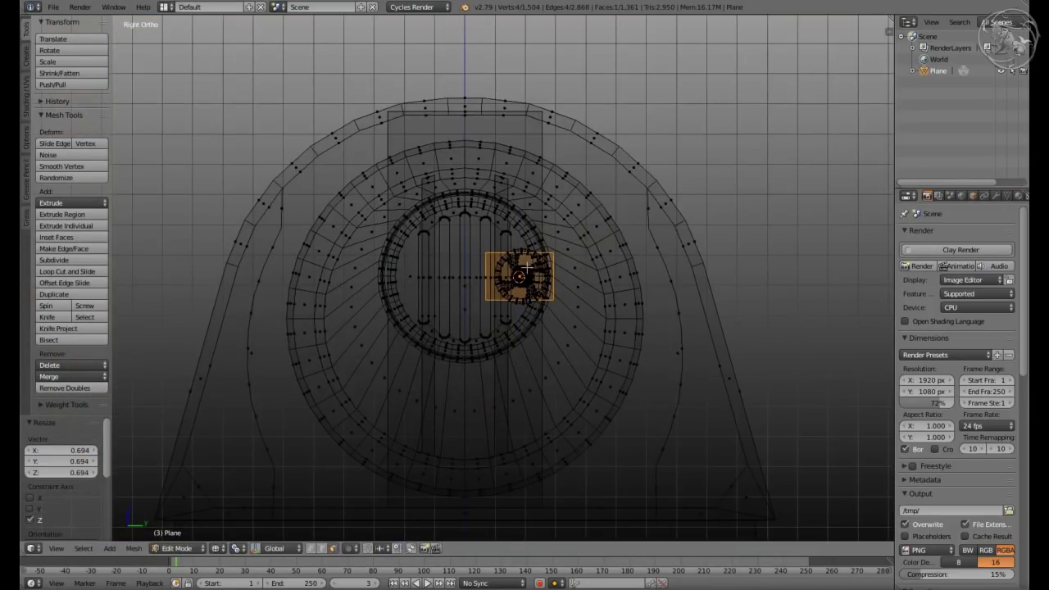
pyautogui.press('KP_Decimal')
pyautogui.press('g')
pyautogui.click(557, 320)
pyautogui.press('z')
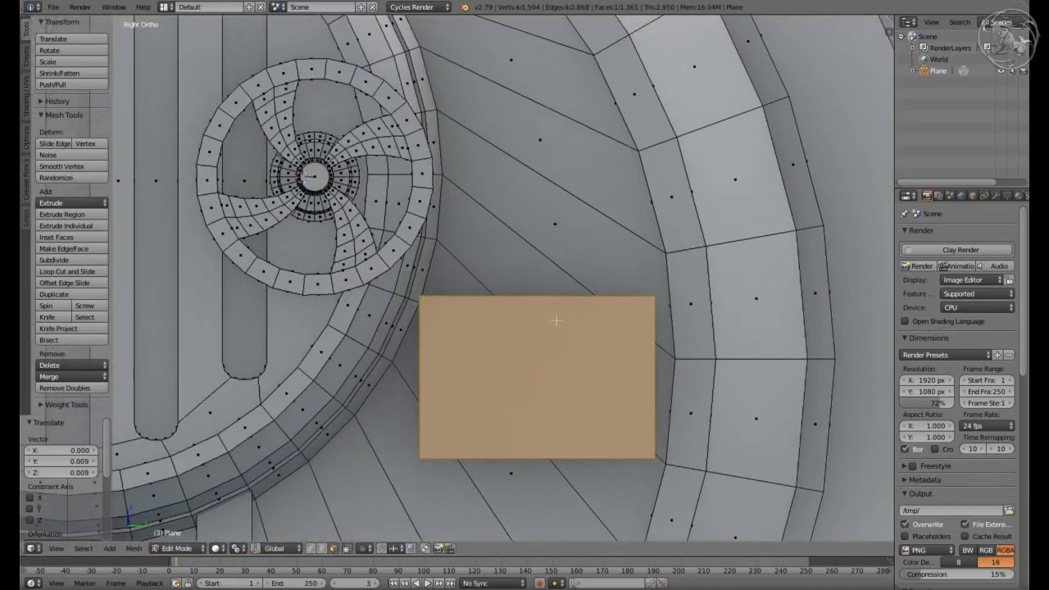
pyautogui.click(751, 406)
# Select the whole plate, remove unwanted faces and make normals consistent
pyautogui.moveTo(751, 406)
pyautogui.mouseDown(button='middle')
pyautogui.moveTo(632, 342)
pyautogui.moveTo(466, 293)
pyautogui.mouseUp(button='middle')
pyautogui.hotkey('ctrl', 'l')
pyautogui.scroll(2, 437, 333)
pyautogui.moveTo(437, 333); pyautogui.dragTo(519, 320, button='middle')
pyautogui.press('z')
pyautogui.press('z')
pyautogui.press('Tab')
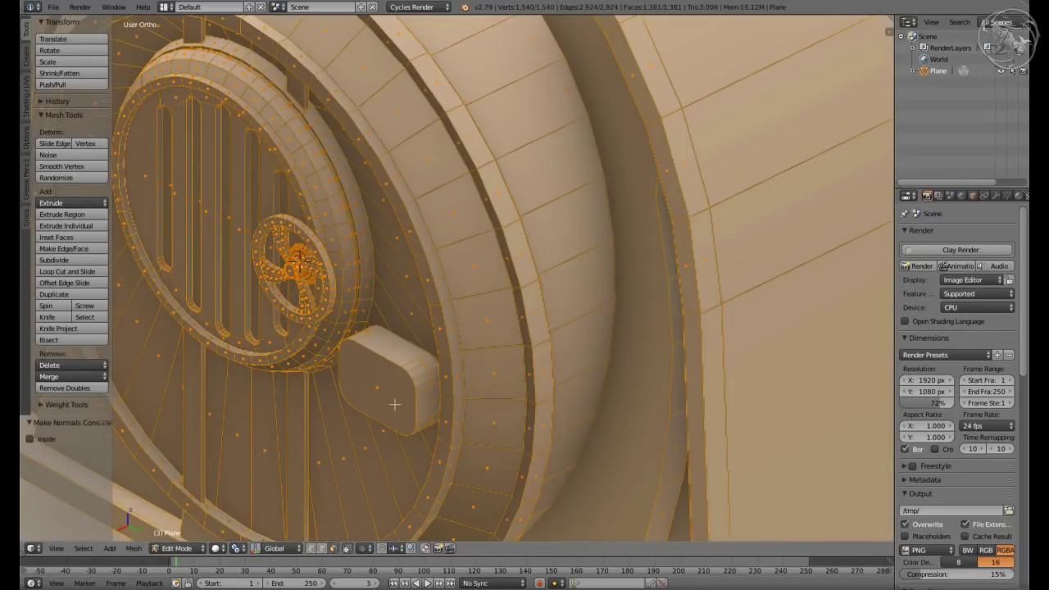
pyautogui.press('Tab')
pyautogui.scroll(2, 396, 404)
# Bevel the edge around the plate's front face
pyautogui.click(409, 389)
pyautogui.moveTo(421, 385); pyautogui.dragTo(451, 386, button='middle')
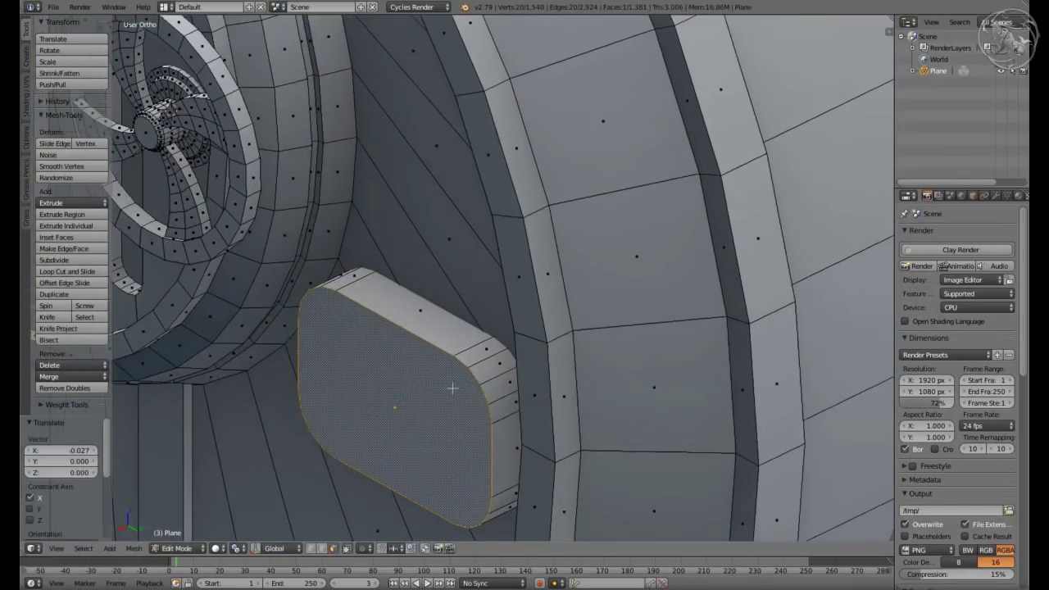
pyautogui.scroll(2, 484, 395)
pyautogui.hotkey('ctrl', 'b')
pyautogui.click(436, 338)
pyautogui.moveTo(436, 338); pyautogui.dragTo(482, 361, button='middle')
pyautogui.scroll(2, 481, 361)
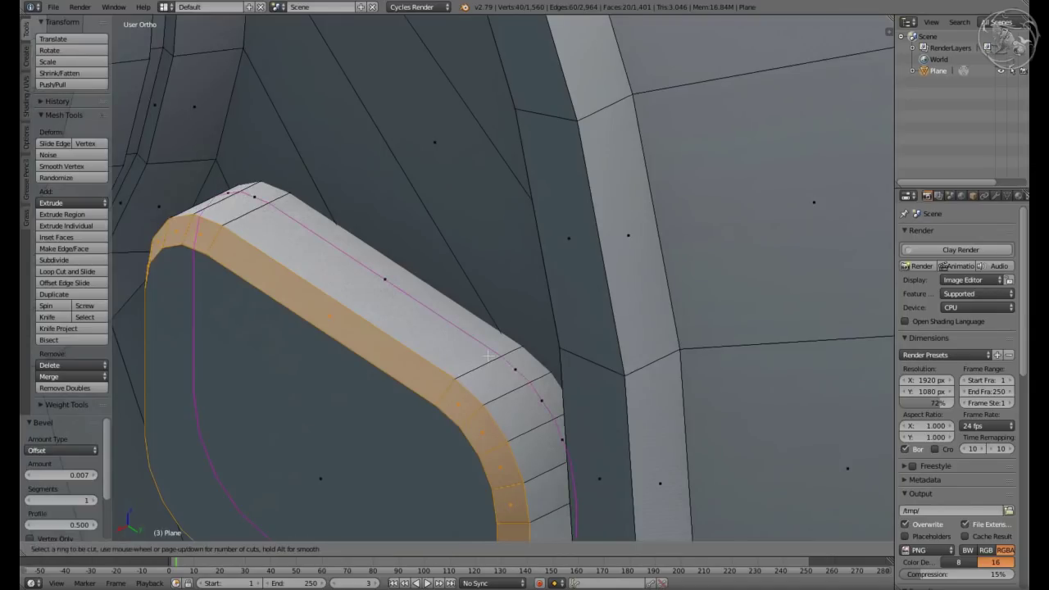
# Extrude the rim loop and scale it slightly inward
pyautogui.press('a')
pyautogui.press('e')
pyautogui.press('s')
pyautogui.click(605, 368)
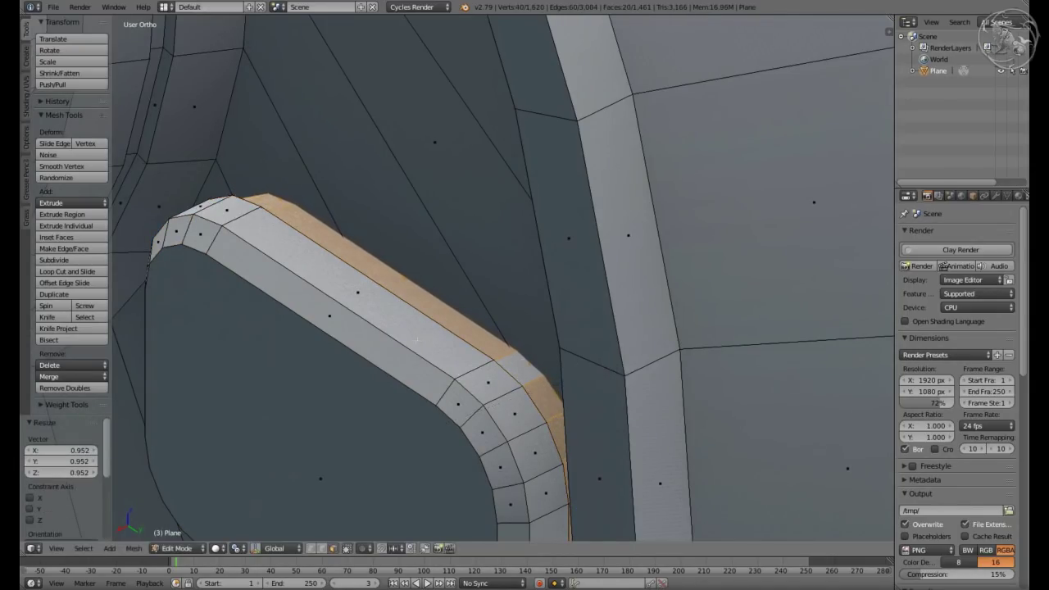
pyautogui.moveTo(604, 369); pyautogui.dragTo(500, 391, button='middle')
# Add a centred loop cut along the plate's rim
pyautogui.hotkey('ctrl', 'r')
pyautogui.click(501, 392)
pyautogui.rightClick(501, 392)
pyautogui.scroll(-2, 519, 370)
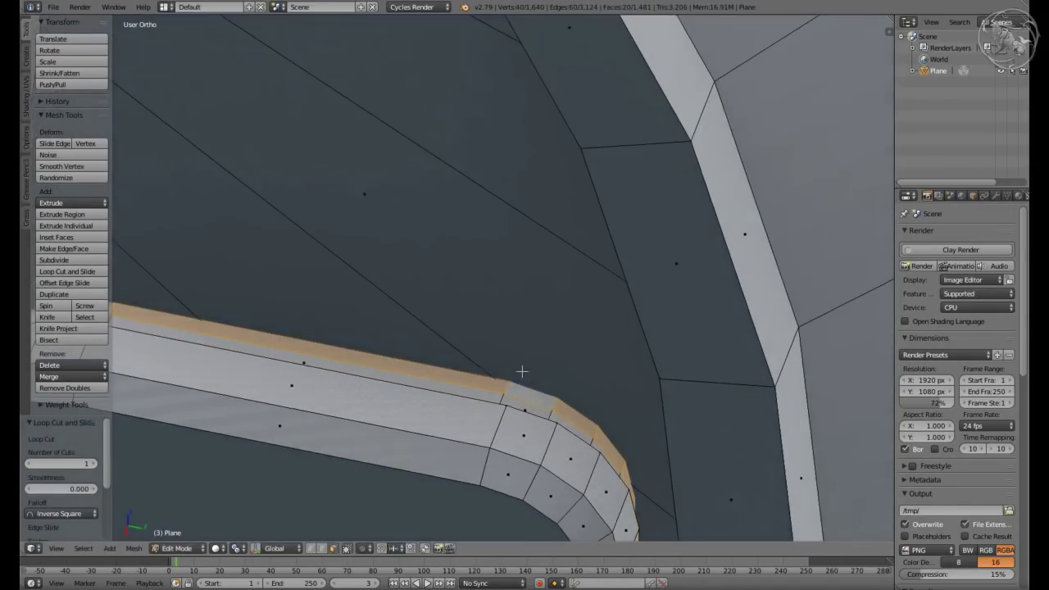
pyautogui.press('KP_3')
pyautogui.scroll(-2, 588, 306)
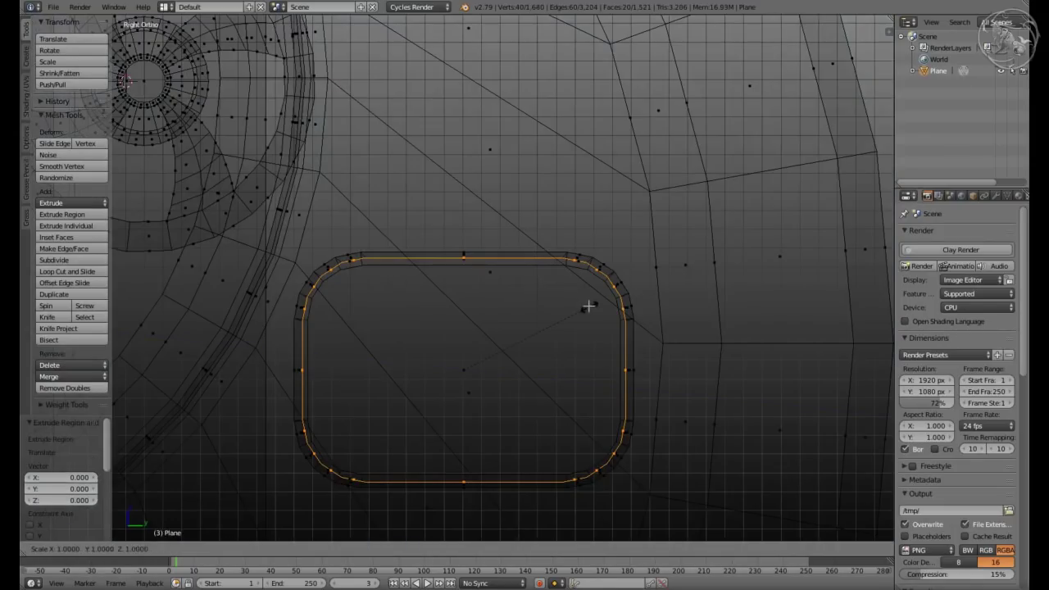
# Widen the plate's edge loop, then inset and push in its inner face to form a recessed panel
pyautogui.click(660, 333)
pyautogui.hotkey('ctrl', 'l')
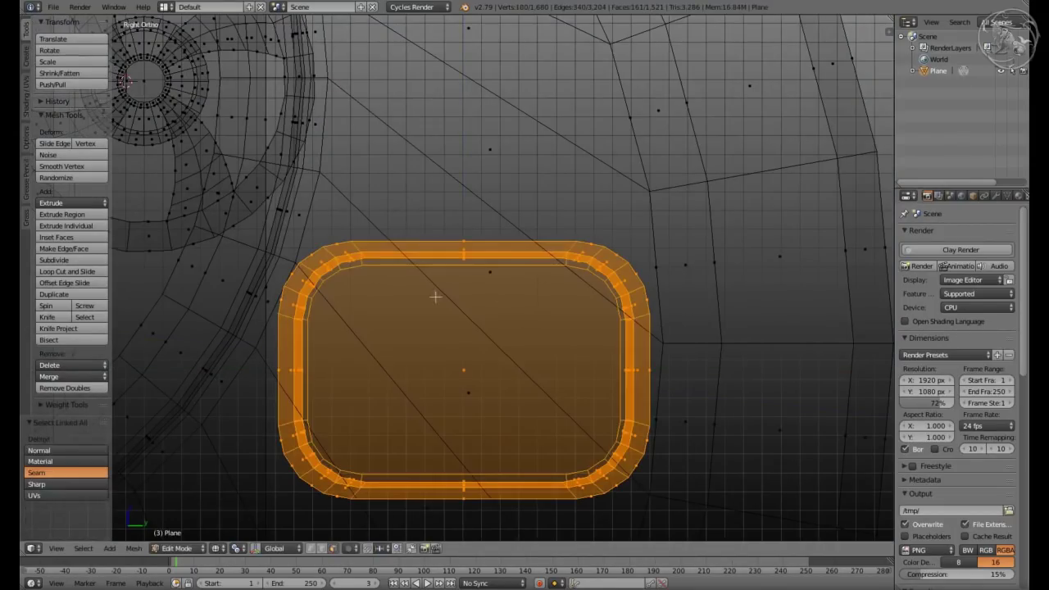
pyautogui.press('Tab')
pyautogui.moveTo(450, 298); pyautogui.dragTo(566, 221, button='middle')
pyautogui.press('Tab')
pyautogui.press('z')
pyautogui.press('Tab')
pyautogui.press('Tab')
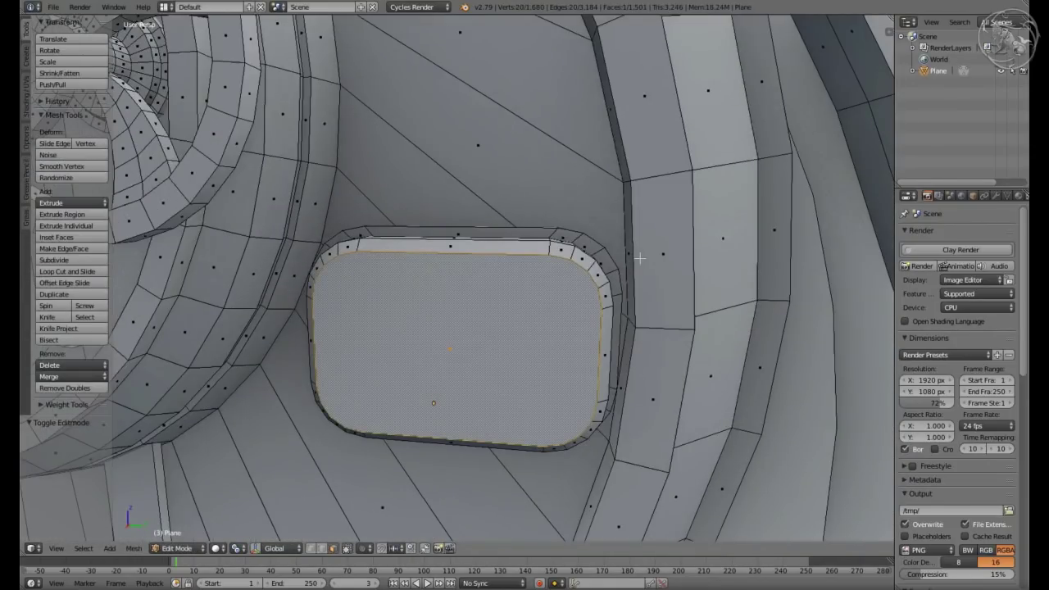
pyautogui.press('i')
pyautogui.click(639, 259)
pyautogui.moveTo(640, 259); pyautogui.dragTo(458, 327, button='middle')
pyautogui.click(455, 317)
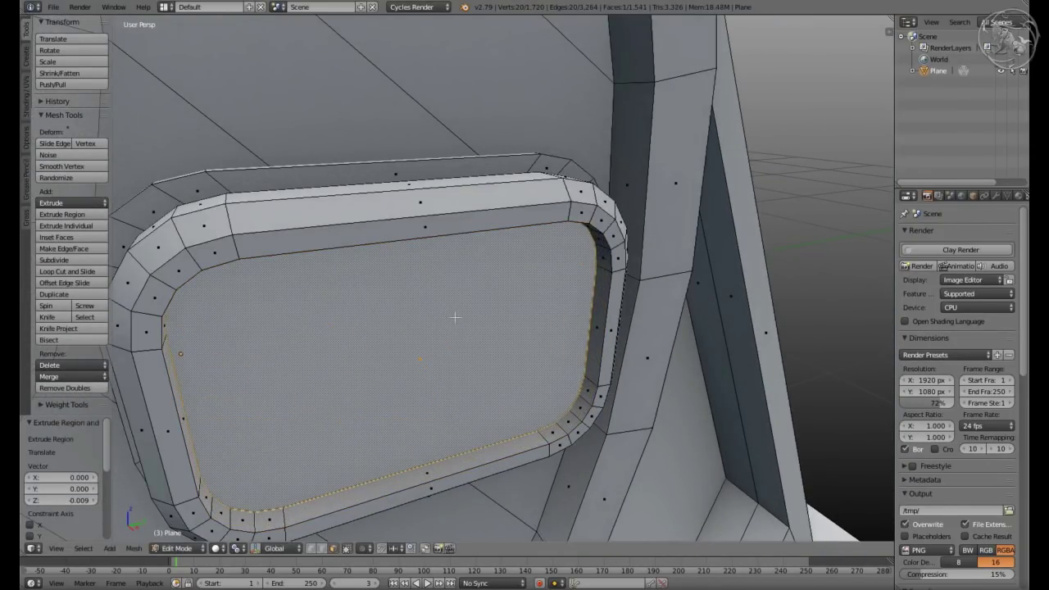
# Select the fan's hub ring, growing the selection, and bring the rounded plate into view
pyautogui.click(463, 320)
pyautogui.press('KP_3')
pyautogui.scroll(-3, 372, 277)
pyautogui.scroll(4, 371, 277)
pyautogui.rightClick(371, 277)
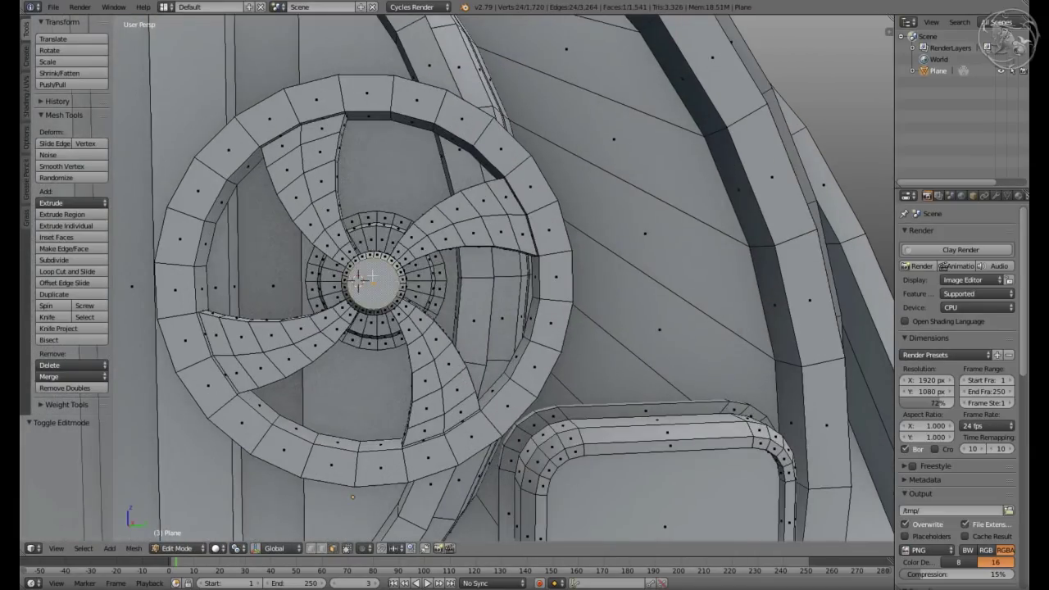
pyautogui.press('ctrl+KP_Add')
pyautogui.scroll(-4, 371, 277)
pyautogui.keyDown('shift'); pyautogui.moveTo(372, 277); pyautogui.dragTo(369, 232, button='middle'); pyautogui.keyUp('shift')
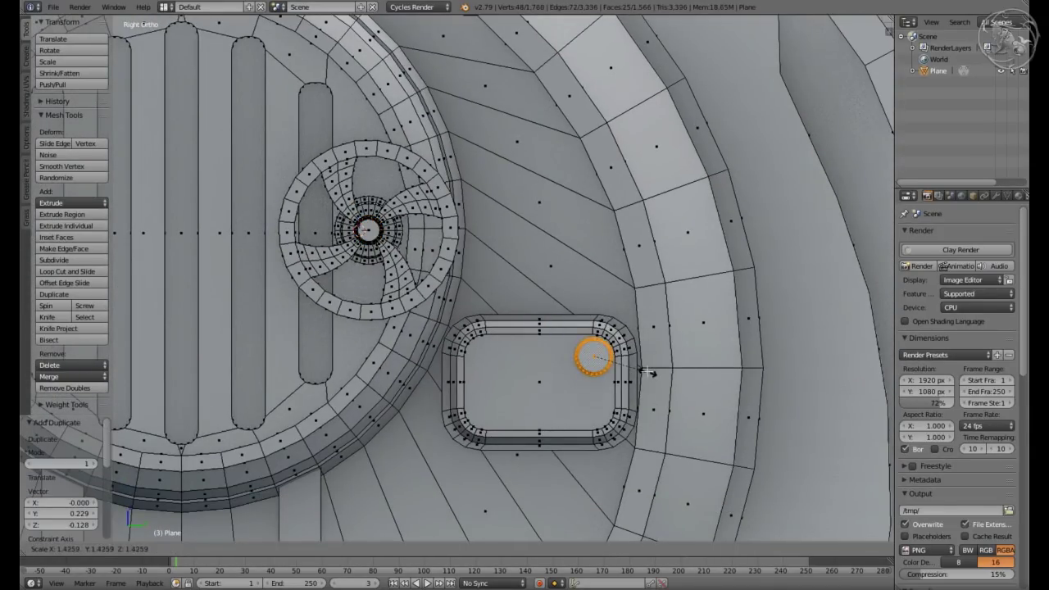
# Place the copied hub ring on the plate and make larger and smaller copies across it
pyautogui.click(623, 363)
pyautogui.click(502, 371)
pyautogui.press('s')
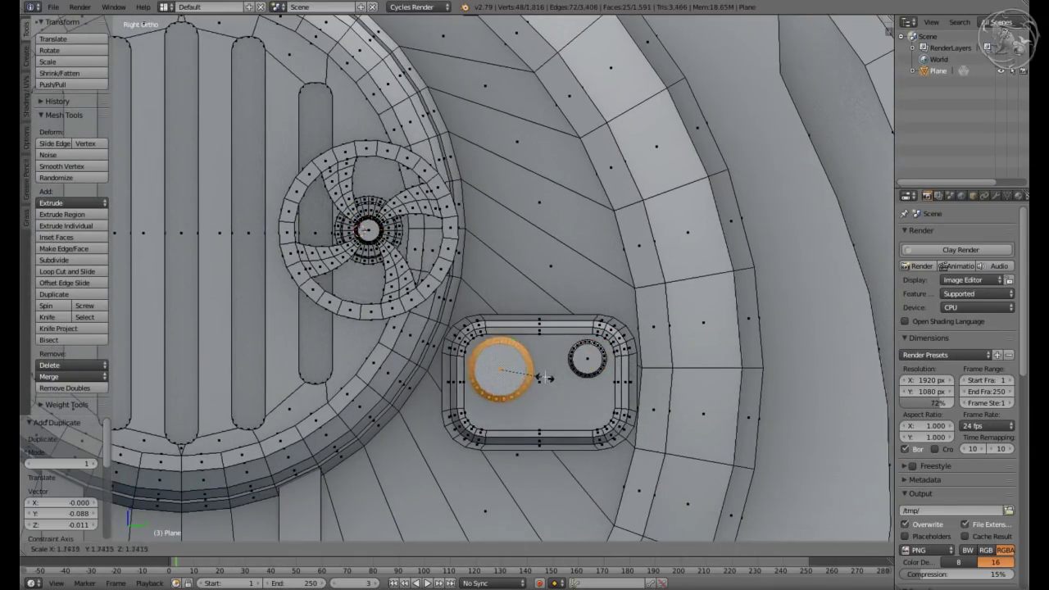
pyautogui.click(537, 374)
pyautogui.hotkey('shift', 'd')
pyautogui.click(525, 394)
pyautogui.press('s')
pyautogui.click(544, 399)
pyautogui.press('g')
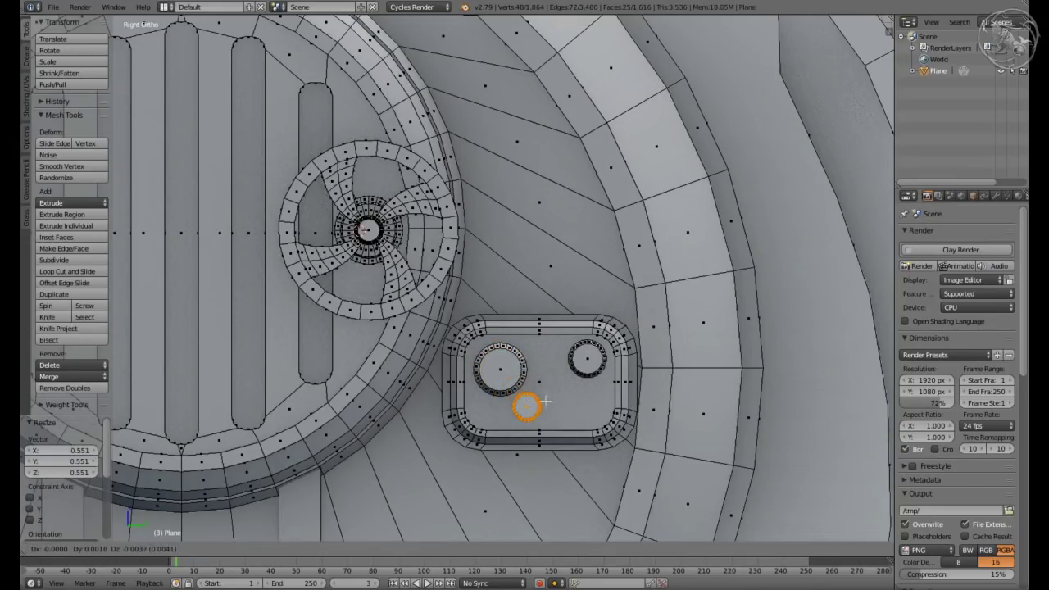
pyautogui.click(514, 383)
pyautogui.scroll(4, 515, 382)
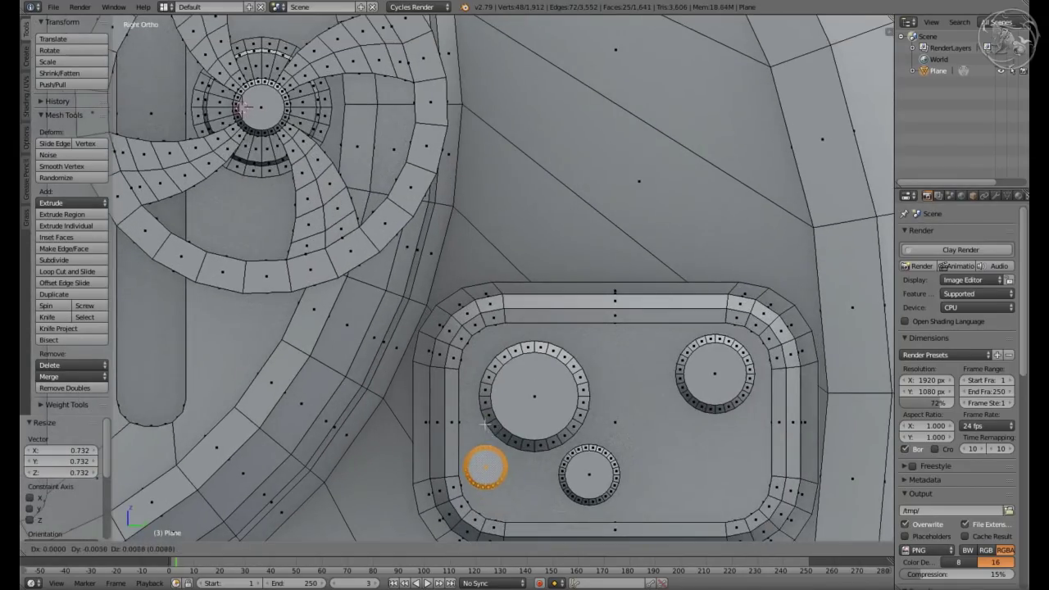
# Add the remaining ring copies, resizing the last one at the plate's right
pyautogui.hotkey('shift', 'd')
pyautogui.click(704, 285)
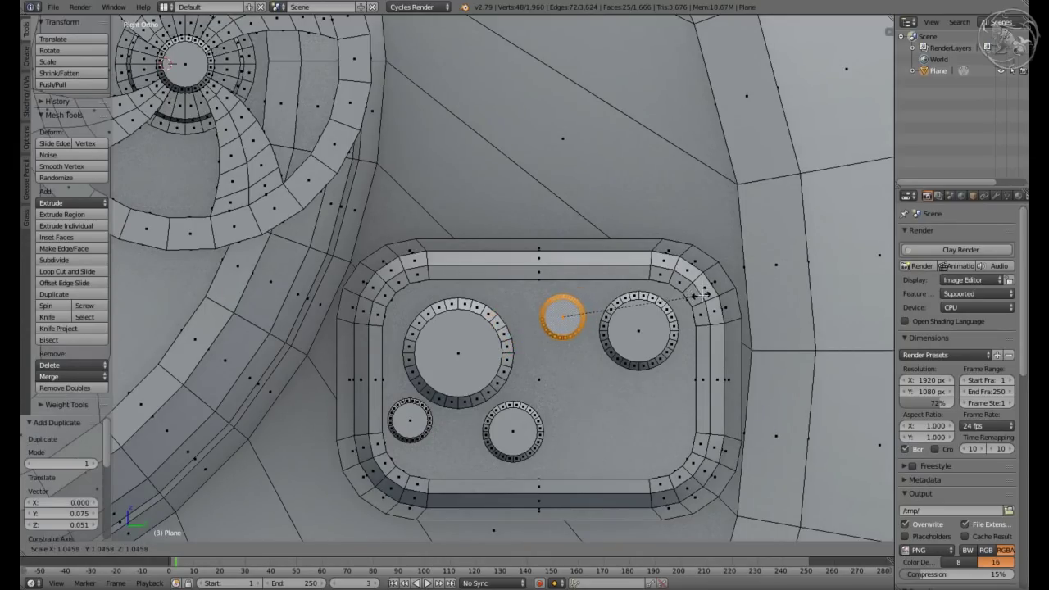
pyautogui.press('s')
pyautogui.click(607, 324)
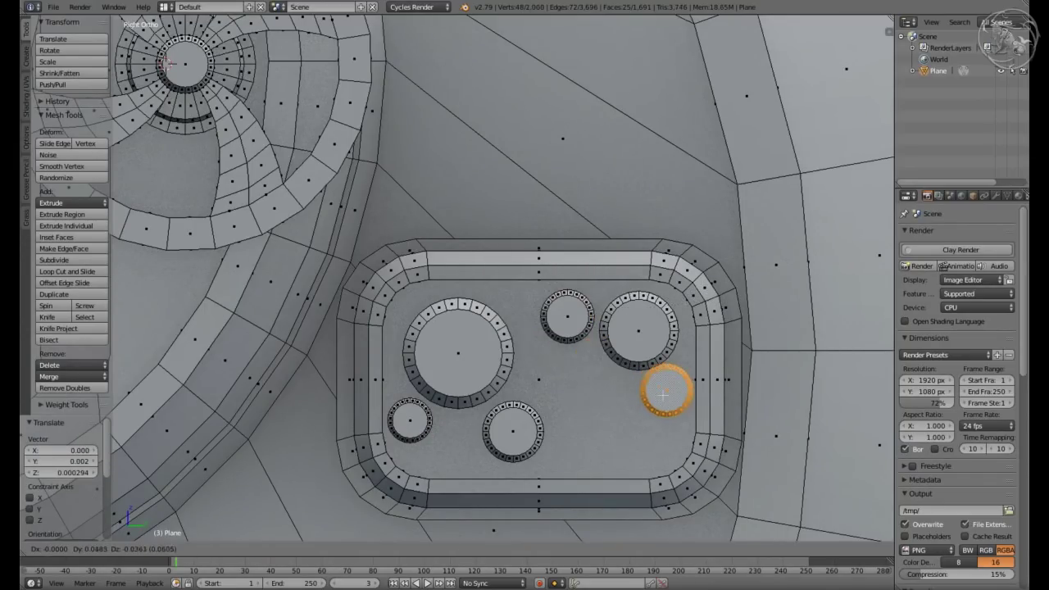
pyautogui.click(663, 395)
pyautogui.press('s')
pyautogui.click(655, 387)
pyautogui.moveTo(656, 387); pyautogui.dragTo(611, 375, button='middle')
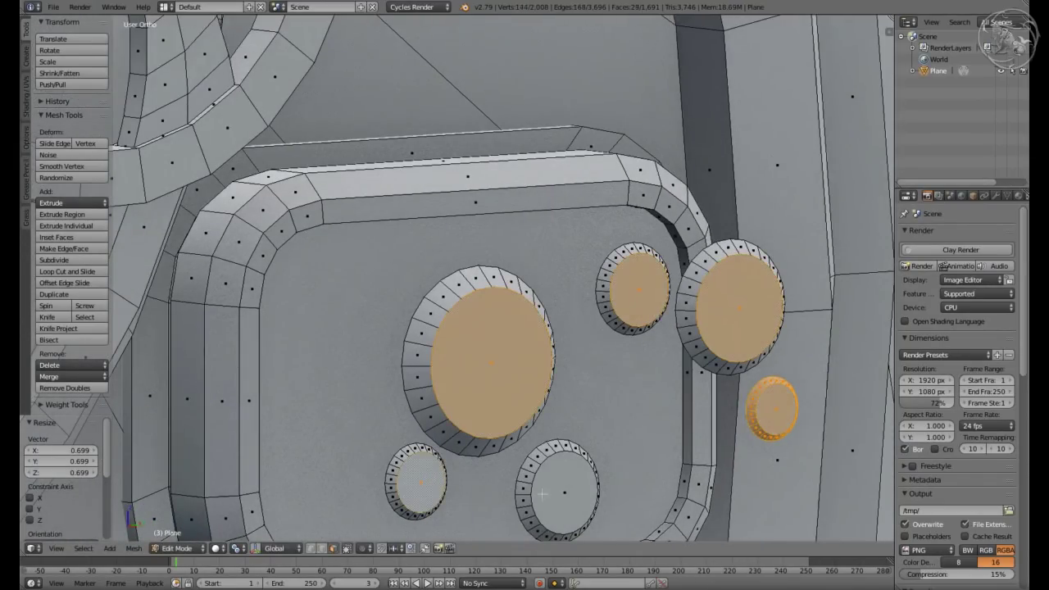
# Extrude the ring faces outward into cylinders, scale their caps and shift them along X
pyautogui.press('a')
pyautogui.press('e')
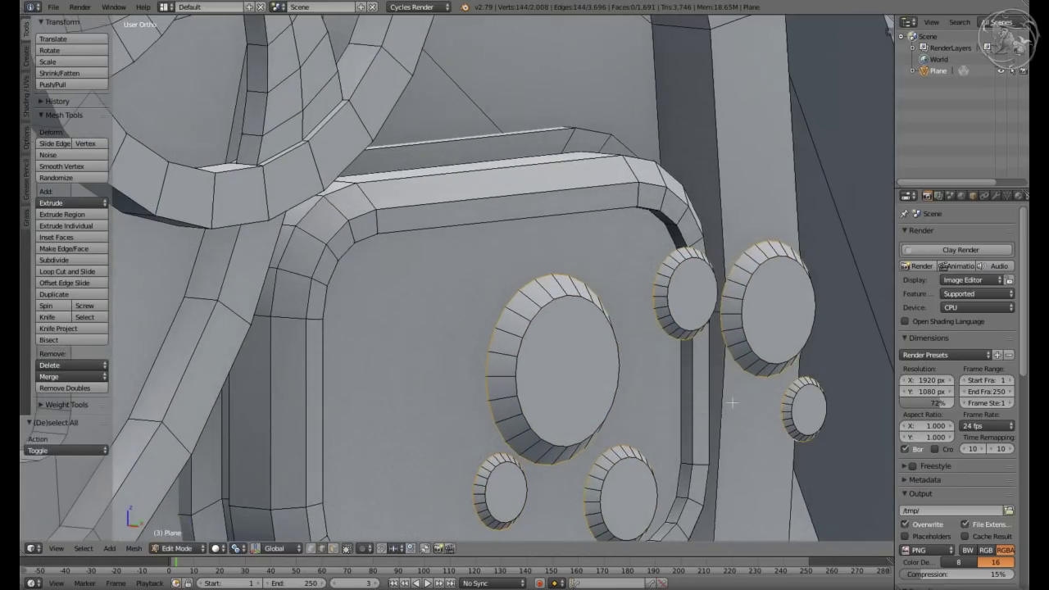
pyautogui.click(661, 360)
pyautogui.press('z')
pyautogui.press('s')
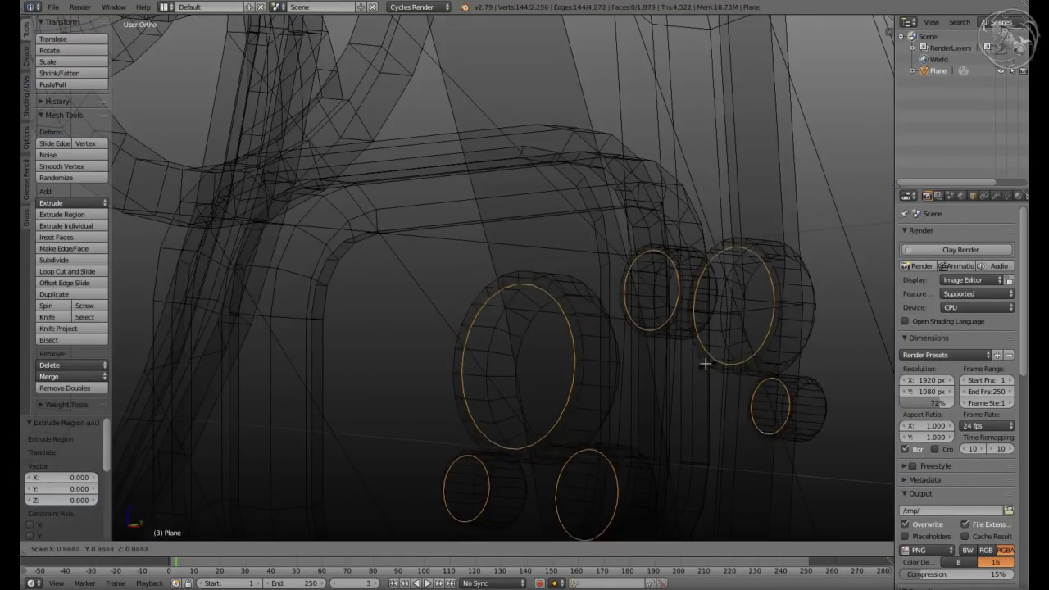
pyautogui.click(702, 364)
pyautogui.press('z')
pyautogui.press('z')
pyautogui.moveTo(702, 364); pyautogui.dragTo(476, 350, button='middle')
pyautogui.press('g')
pyautogui.press('x')
pyautogui.click(575, 355)
pyautogui.press('z')
# Select the whole gauge cylinders and move them along X to set their depth
pyautogui.hotkey('ctrl', 'l')
pyautogui.scroll(3, 611, 357)
pyautogui.press('g')
pyautogui.press('x')
pyautogui.click(366, 328)
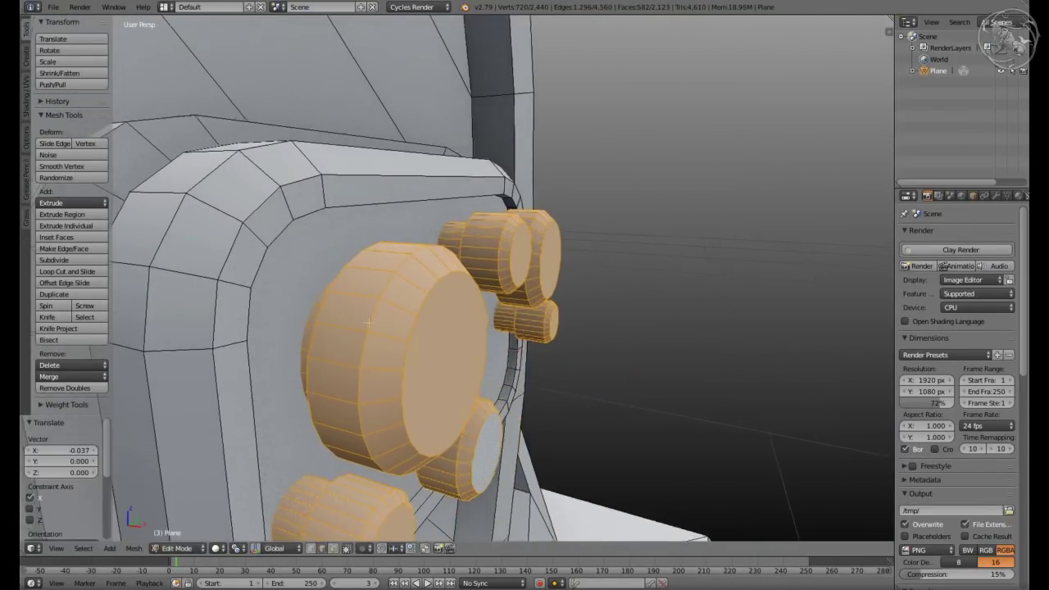
pyautogui.press('a')
pyautogui.scroll(-4, 501, 310)
pyautogui.moveTo(501, 310)
pyautogui.mouseDown(button='middle')
pyautogui.moveTo(472, 331)
pyautogui.moveTo(535, 306)
pyautogui.mouseUp(button='middle')
pyautogui.scroll(4, 482, 329)
pyautogui.press('l')
pyautogui.click(477, 331)
# Select a single gauge cylinder in side view and duplicate it
pyautogui.scroll(-3, 477, 330)
pyautogui.press('a')
pyautogui.press('Tab')
pyautogui.press('Tab')
pyautogui.scroll(5, 608, 316)
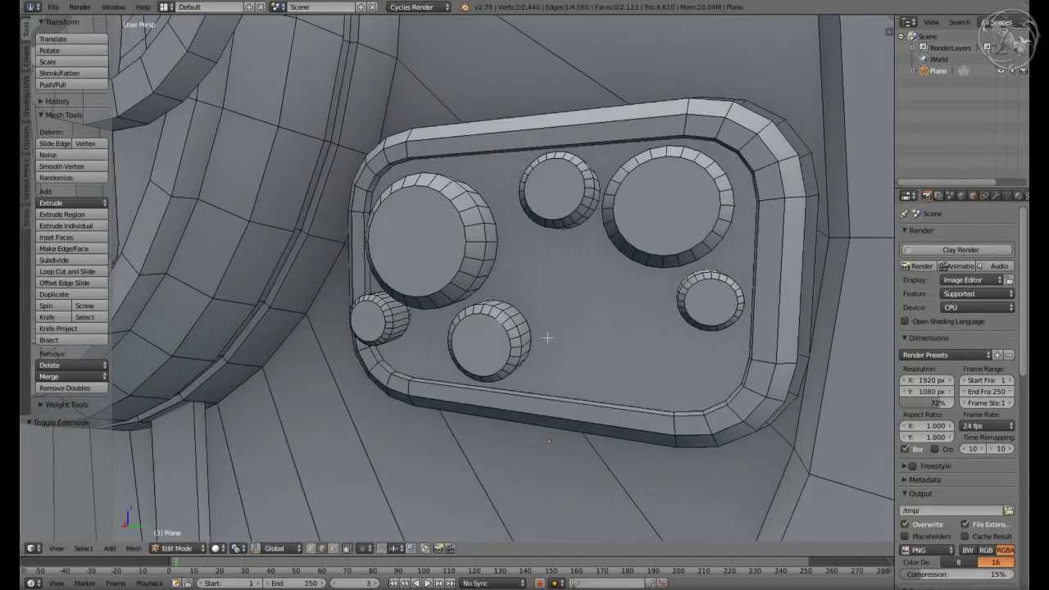
pyautogui.press('l')
pyautogui.press('KP_3')
pyautogui.hotkey('shift', 'd')
# Cancel the duplicate cylinder and delete its faces
pyautogui.press('Escape')
pyautogui.press('x')
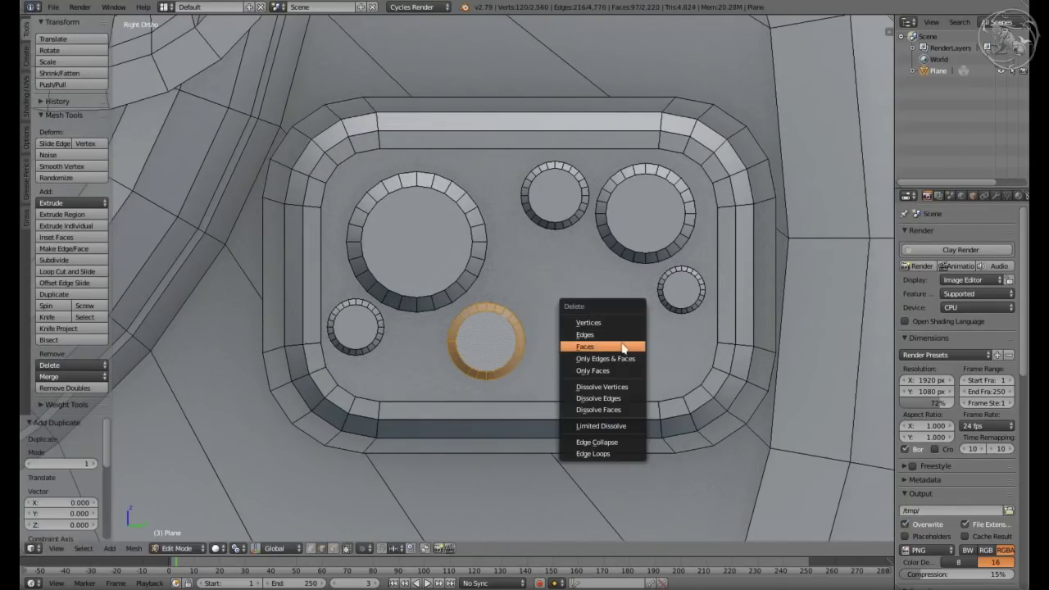
pyautogui.click(623, 349)
pyautogui.scroll(-3, 623, 348)
# Add a new cylinder at the 3D cursor on the plate, scaled down to 0.1
pyautogui.click(557, 328)
pyautogui.hotkey('shift', 'a')
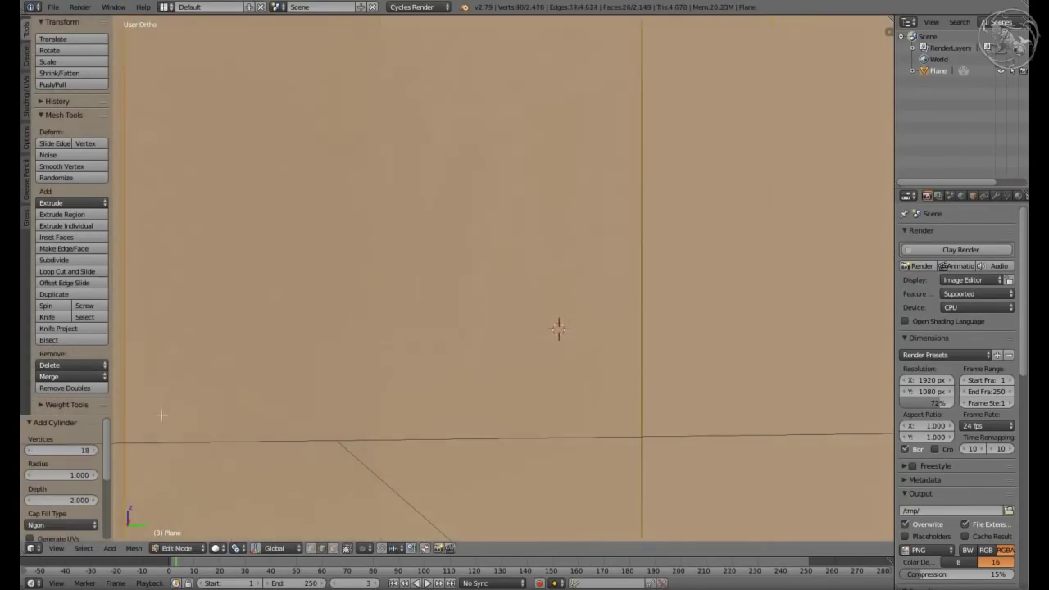
pyautogui.scroll(-6, 495, 271)
pyautogui.press('Return')
pyautogui.write('zs.1')
pyautogui.press('Return')
pyautogui.scroll(3, 607, 316)
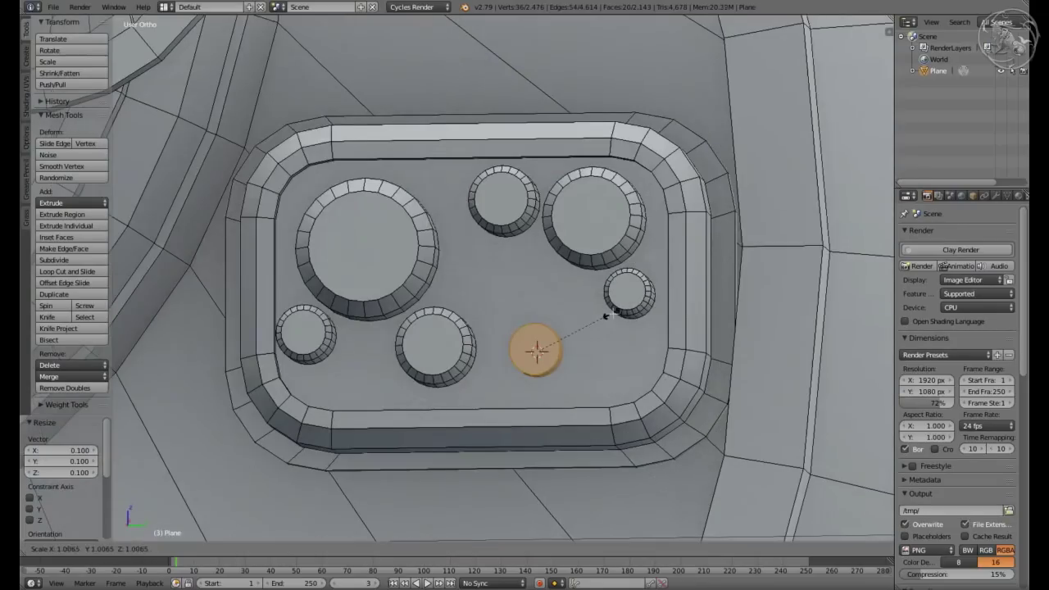
pyautogui.click(671, 320)
pyautogui.moveTo(670, 320); pyautogui.dragTo(568, 276, button='middle')
pyautogui.press('KP_3')
# Delete the new cylinder's front cap face
pyautogui.press('Tab')
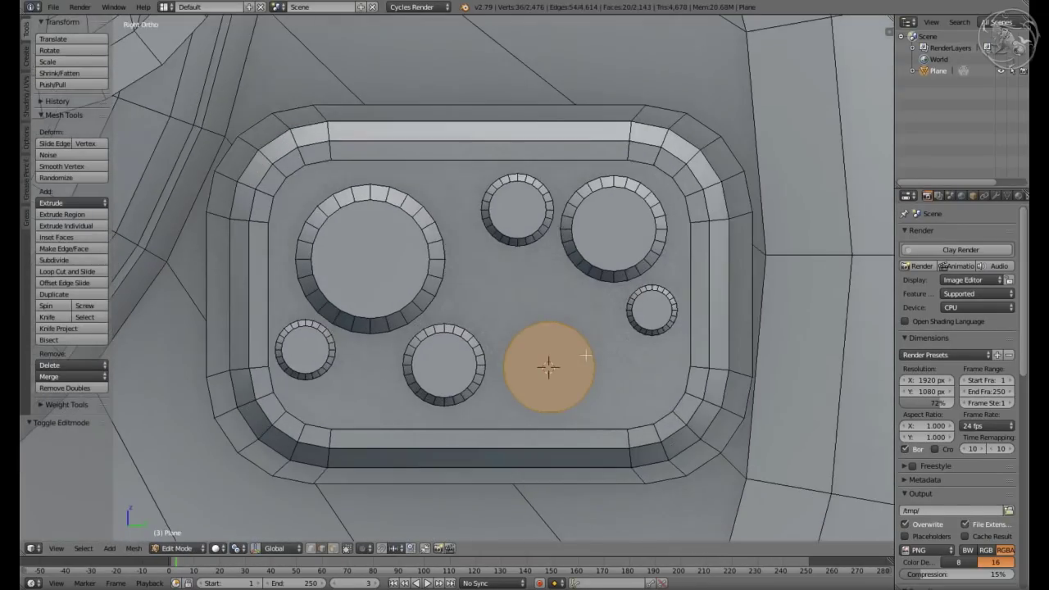
pyautogui.moveTo(548, 367); pyautogui.dragTo(508, 347, button='middle')
pyautogui.press('z')
pyautogui.press('z')
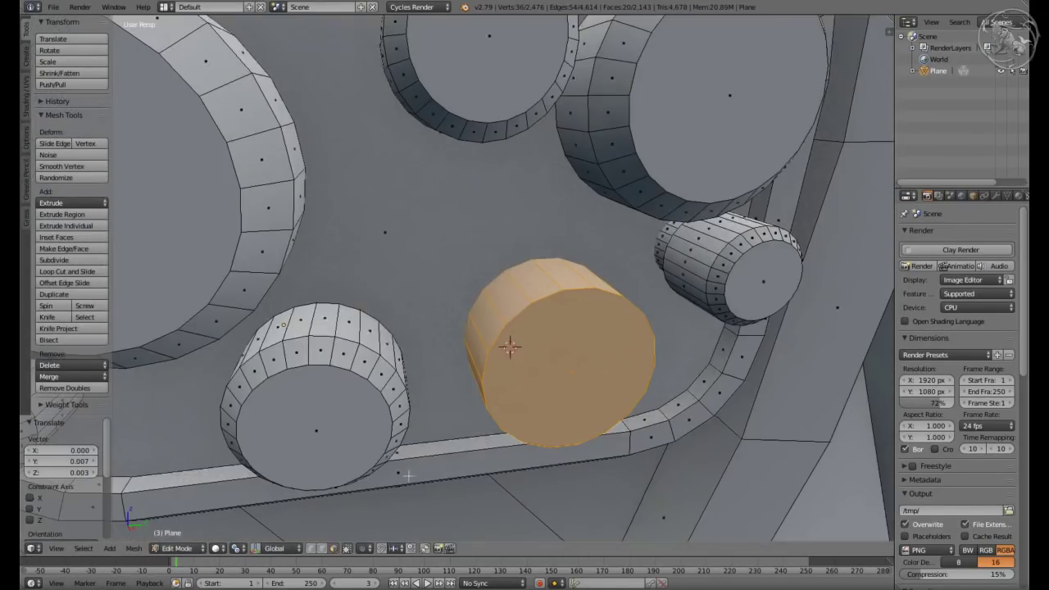
pyautogui.press('x')
pyautogui.press('f')
pyautogui.press('z')
pyautogui.press('z')
pyautogui.scroll(2, 431, 286)
pyautogui.press('z')
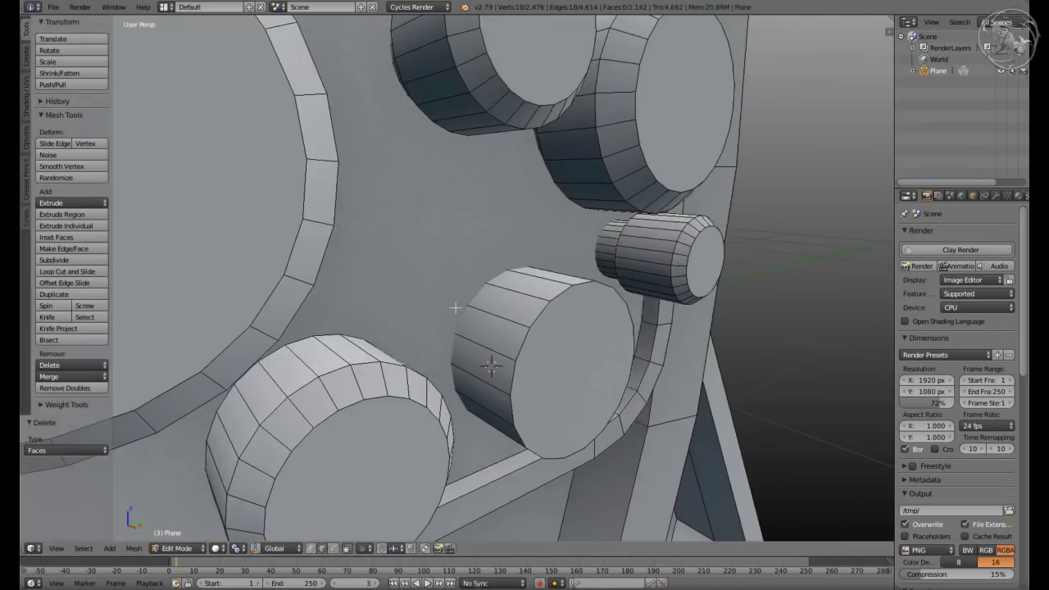
# Add an edge loop around the cylinder and extrude its faces outward into a collar
pyautogui.click(499, 331)
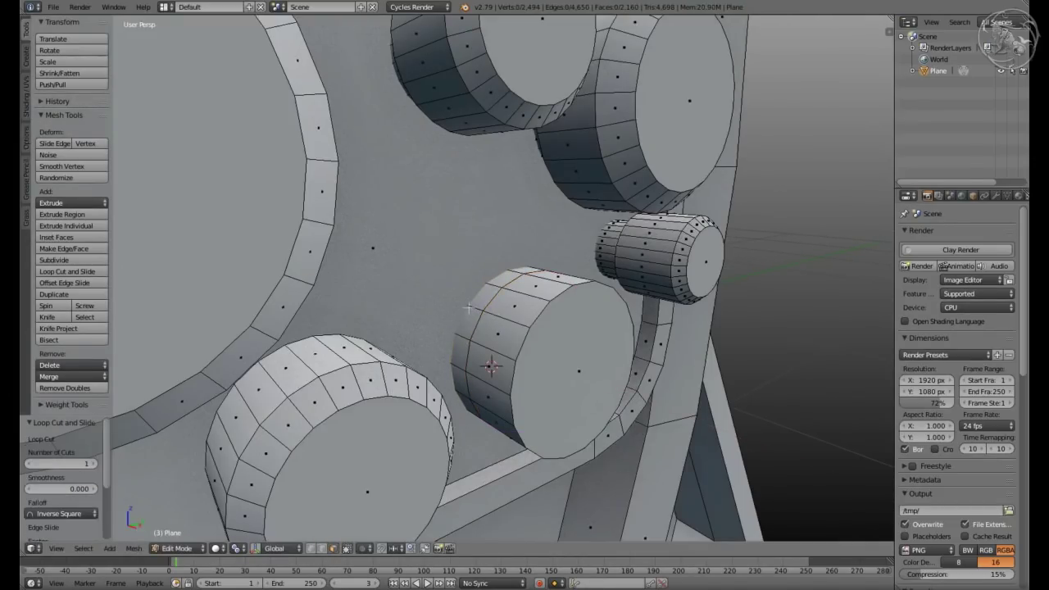
pyautogui.press('e')
pyautogui.press('s')
pyautogui.click(548, 303)
pyautogui.press('a')
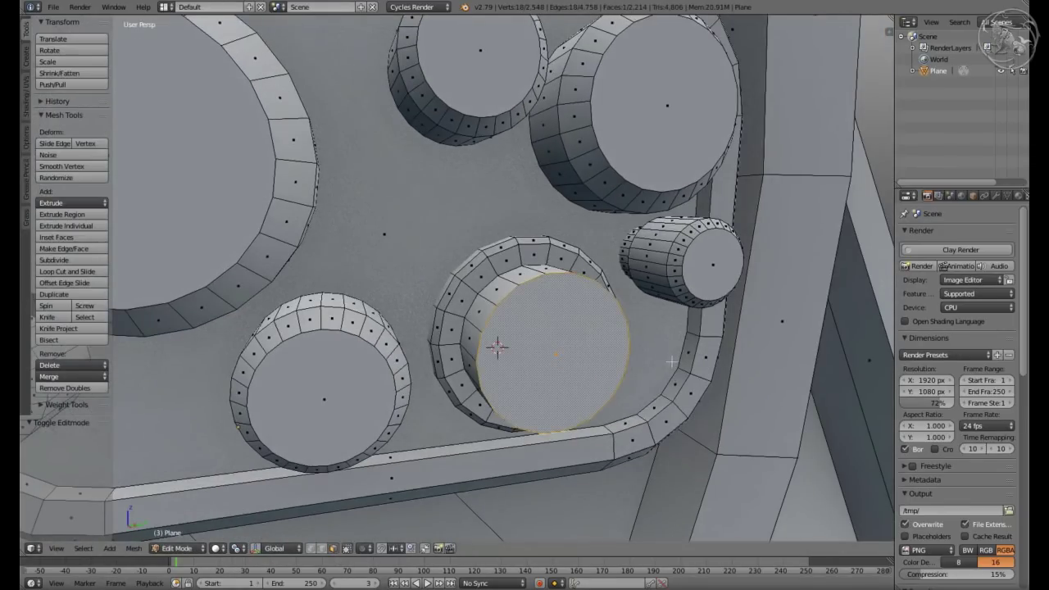
# Inset the gauge's front face and extrude it into a short pipe stub
pyautogui.press('i')
pyautogui.press('a')
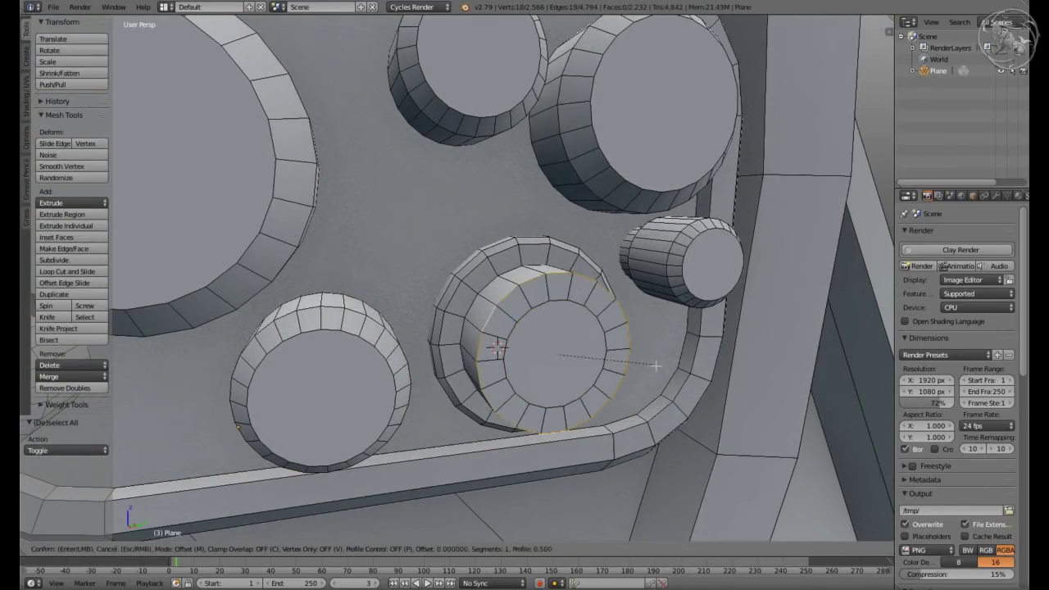
pyautogui.click(655, 366)
pyautogui.moveTo(656, 365); pyautogui.dragTo(337, 527, button='middle')
pyautogui.press('e')
pyautogui.click(337, 528)
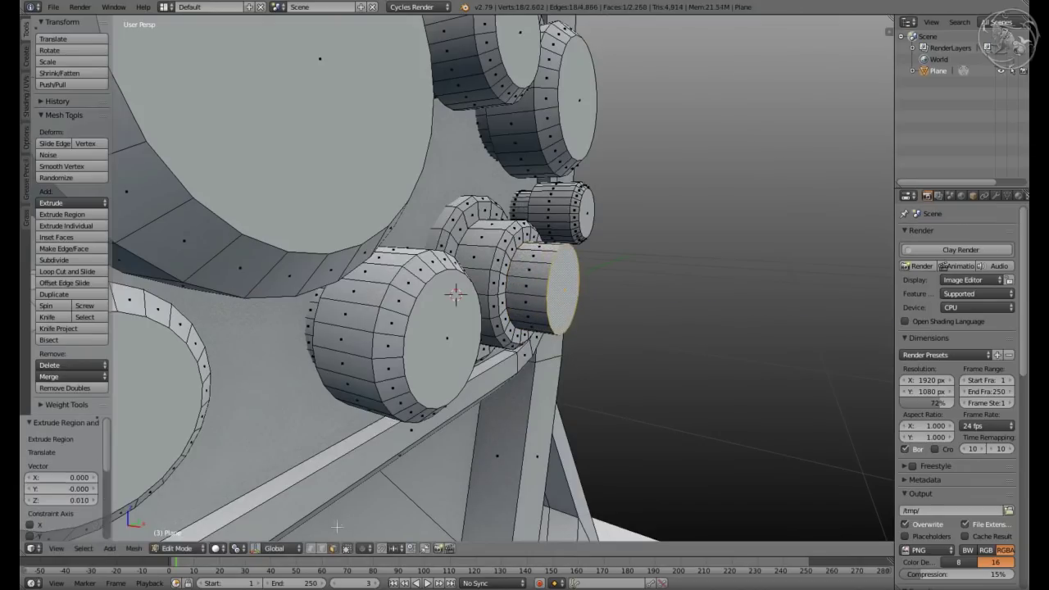
pyautogui.press('shift+KP_7')
pyautogui.moveTo(448, 283); pyautogui.dragTo(532, 293, button='middle')
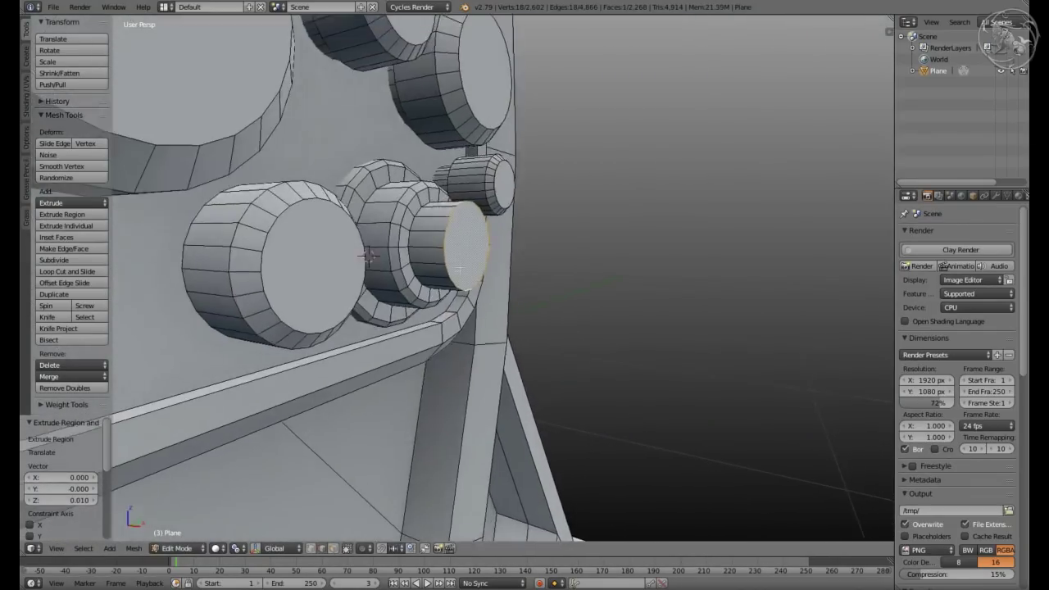
pyautogui.press('e')
pyautogui.click(531, 294)
# With pivot set to Active Element, extrude pipe segments each rotated 15° around Y into a bend
pyautogui.click(238, 548)
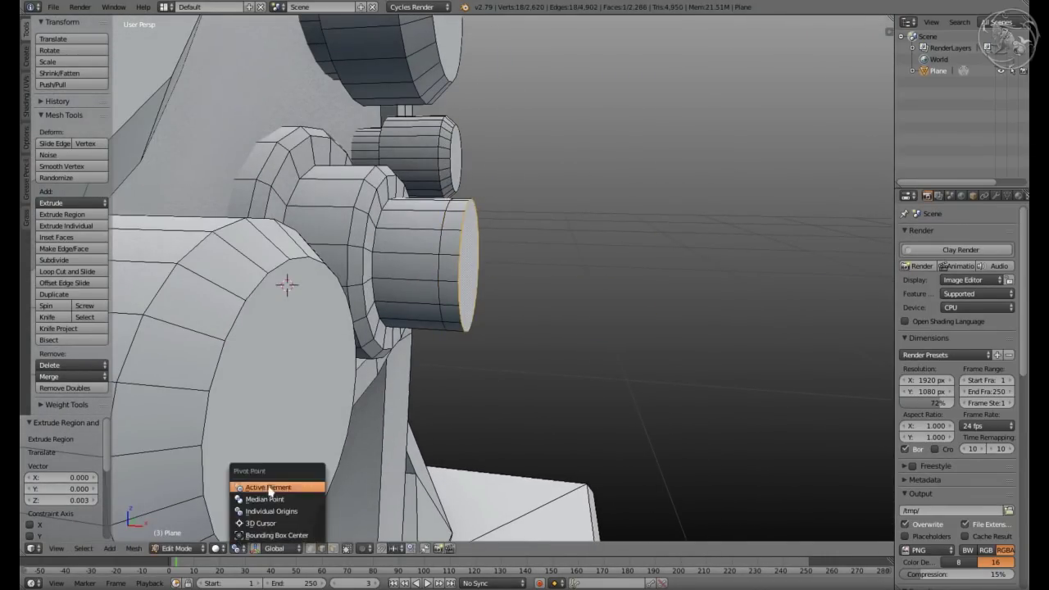
pyautogui.click(275, 482)
pyautogui.write('ry15')
pyautogui.press('Return')
pyautogui.press('e')
pyautogui.press('Return')
pyautogui.write('ry15')
pyautogui.press('Return')
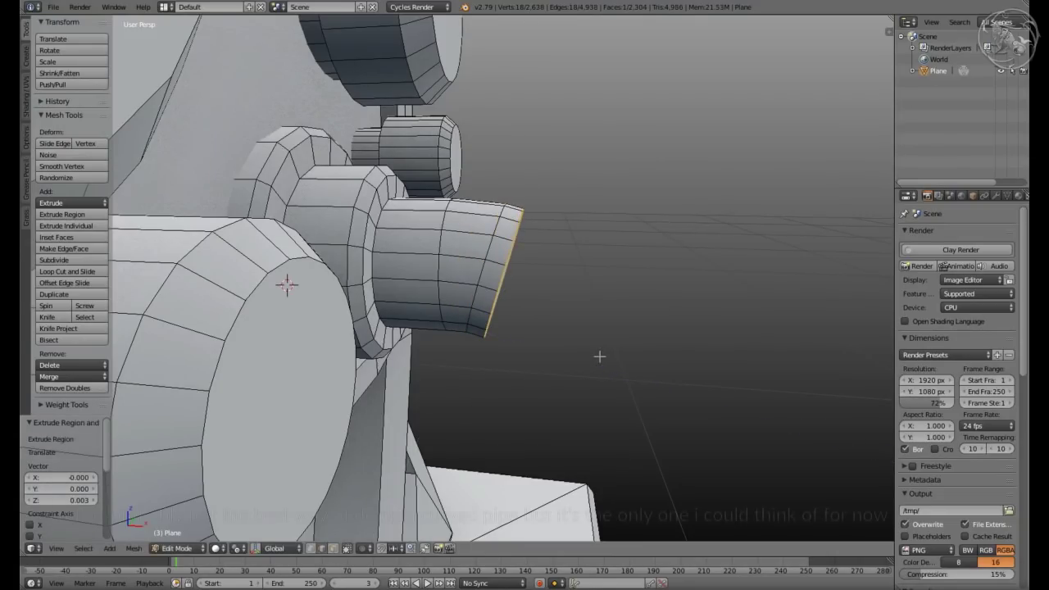
pyautogui.hotkey('shift', 'r')
pyautogui.hotkey('shift', 'r')
pyautogui.hotkey('shift', 'r')
pyautogui.hotkey('shift', 'r')
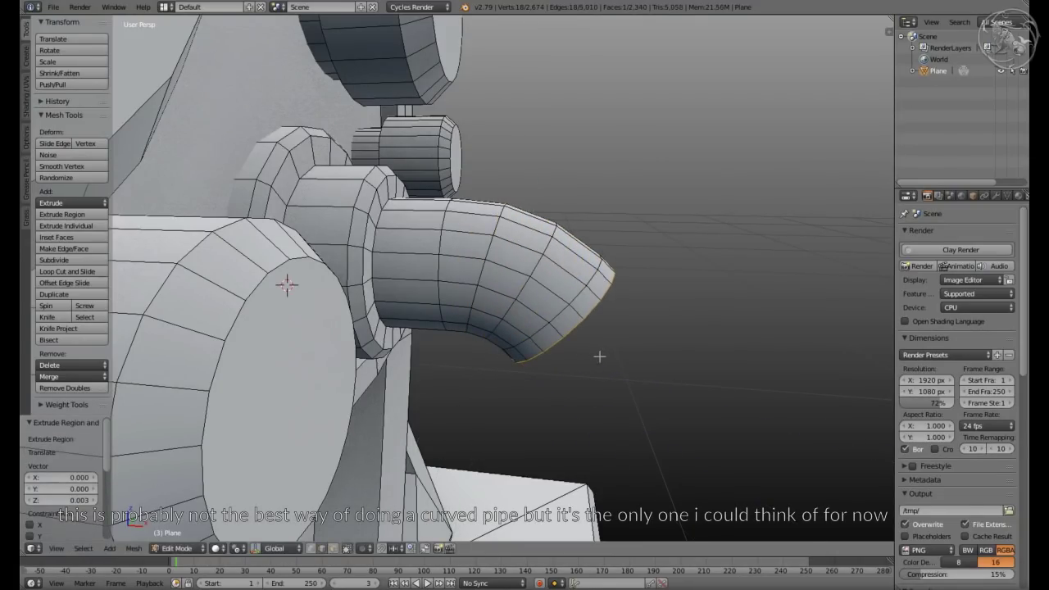
pyautogui.hotkey('shift', 'r')
pyautogui.hotkey('shift', 'r')
pyautogui.hotkey('shift', 'r')
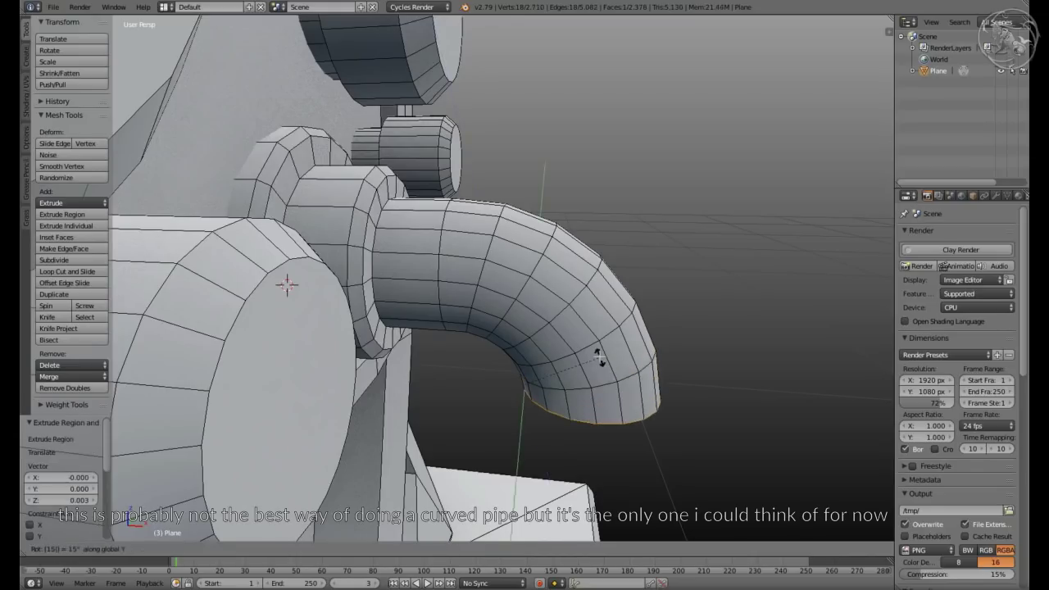
pyautogui.moveTo(599, 356); pyautogui.dragTo(476, 312, button='middle')
# Extrude the pipe end down toward the base and widen its bottom section
pyautogui.press('e')
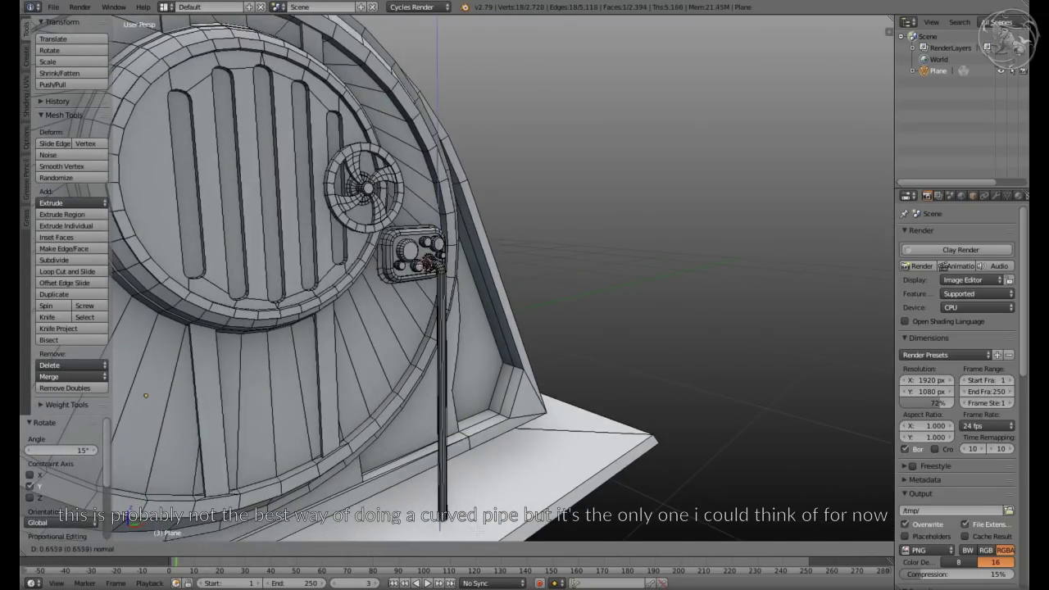
pyautogui.click(441, 524)
pyautogui.moveTo(441, 525); pyautogui.dragTo(366, 255, button='middle')
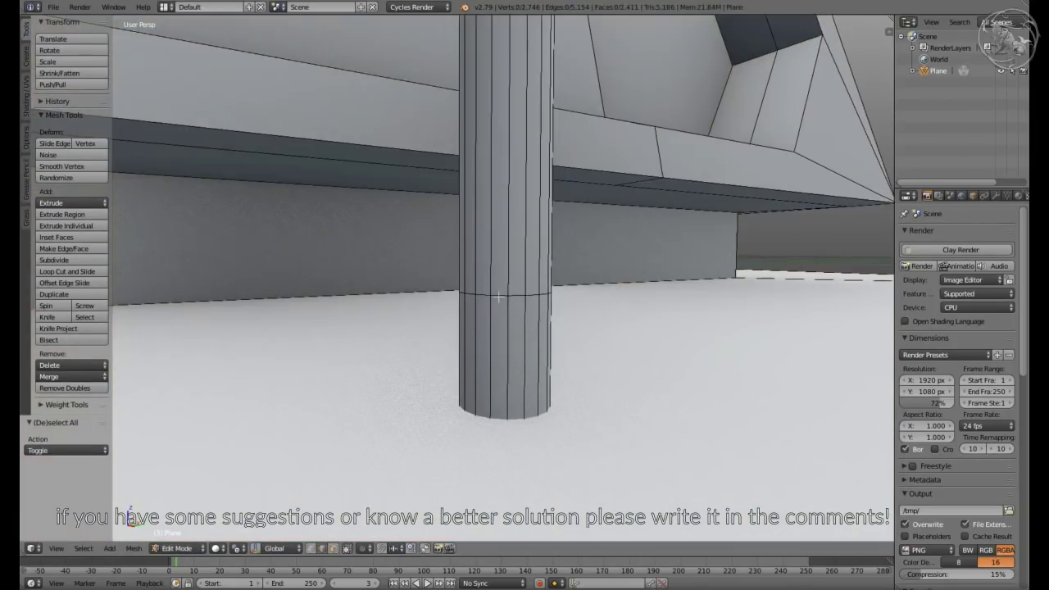
pyautogui.click(217, 547)
pyautogui.click(246, 501)
pyautogui.press('s')
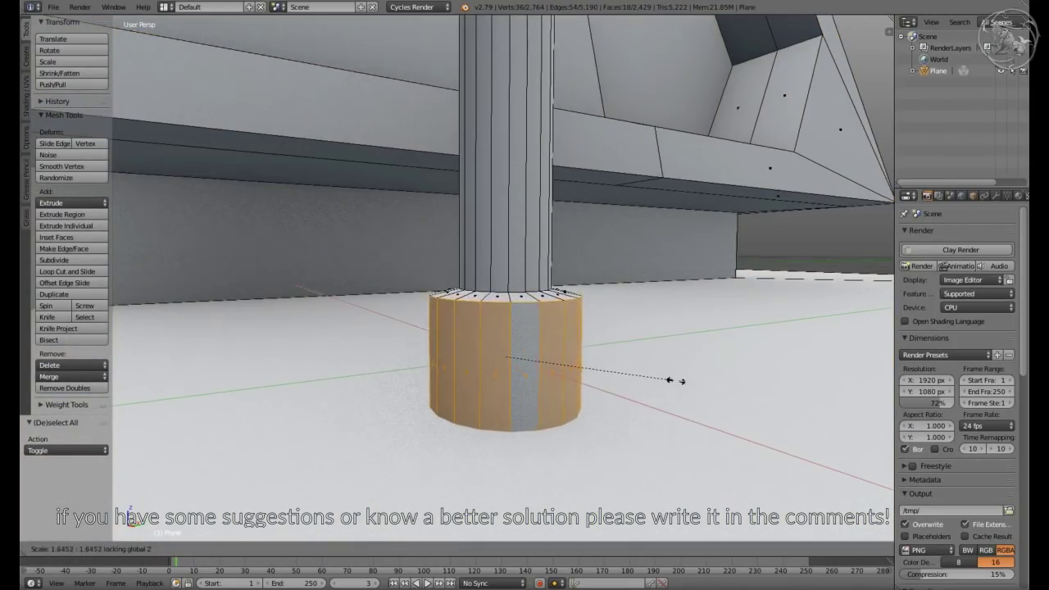
pyautogui.click(680, 379)
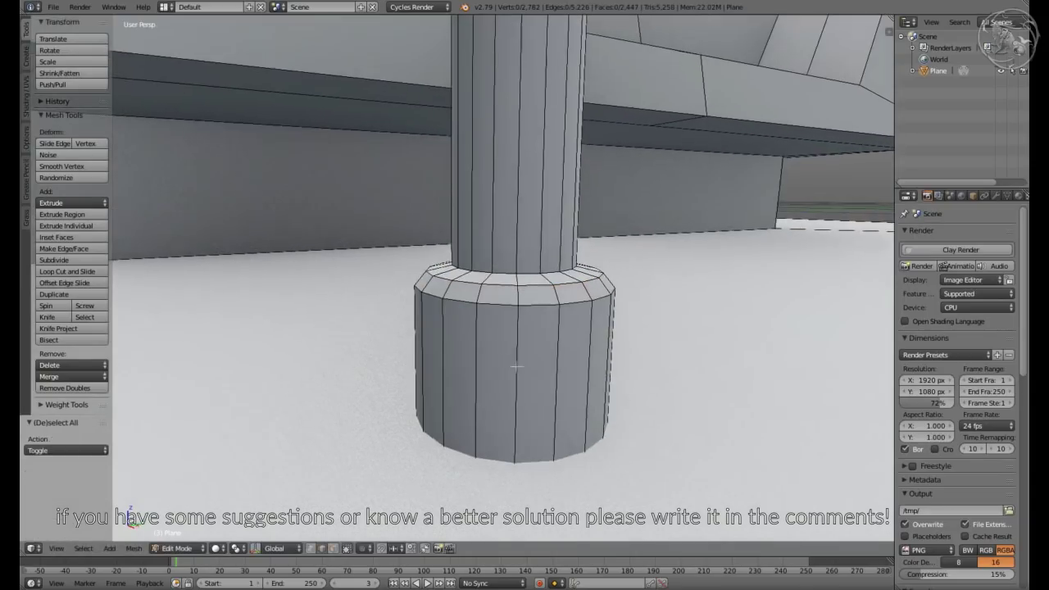
# Loop cut the foot and scale its lower ring outward horizontally
pyautogui.hotkey('ctrl', 'r')
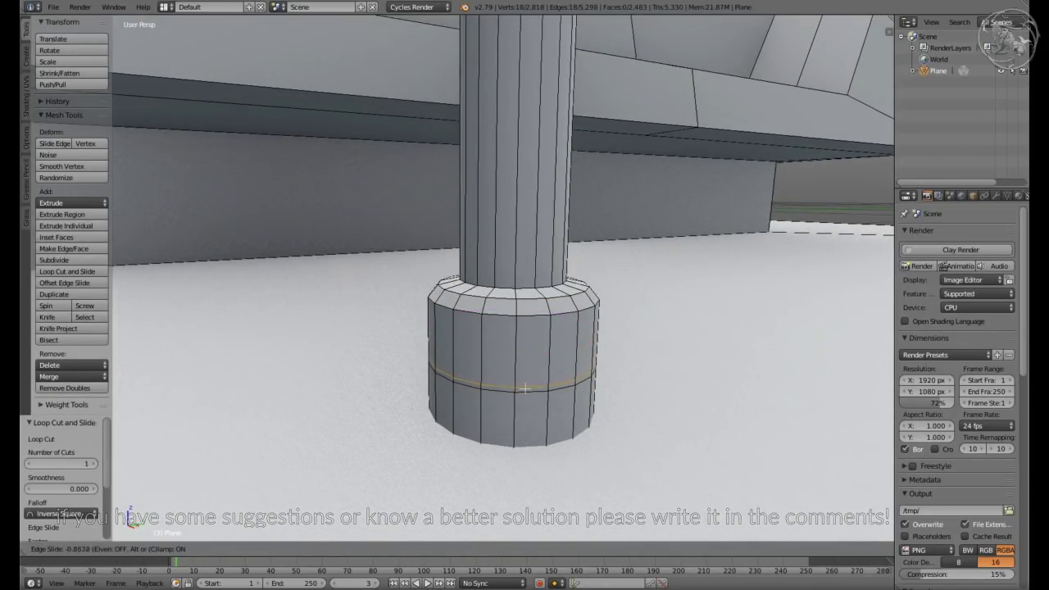
pyautogui.click(525, 388)
pyautogui.press('a')
pyautogui.press('s')
pyautogui.hotkey('shift', 'z')
pyautogui.click(717, 412)
pyautogui.press('a')
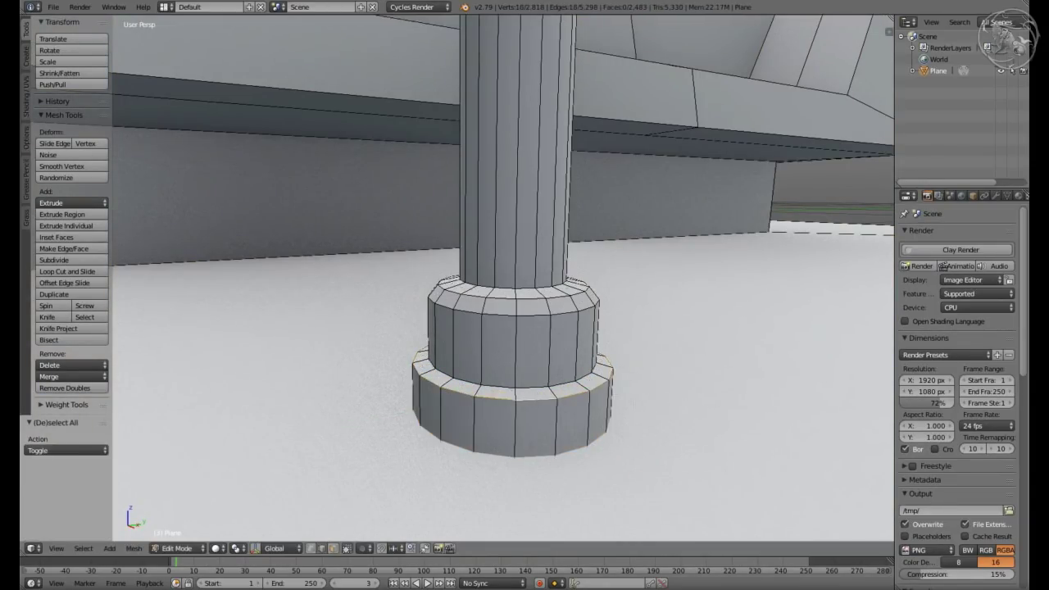
# Bevel the foot's loop and scale the bottom ring outward into a wider lip
pyautogui.click(523, 432)
pyautogui.hotkey('ctrl', 'b')
pyautogui.click(523, 433)
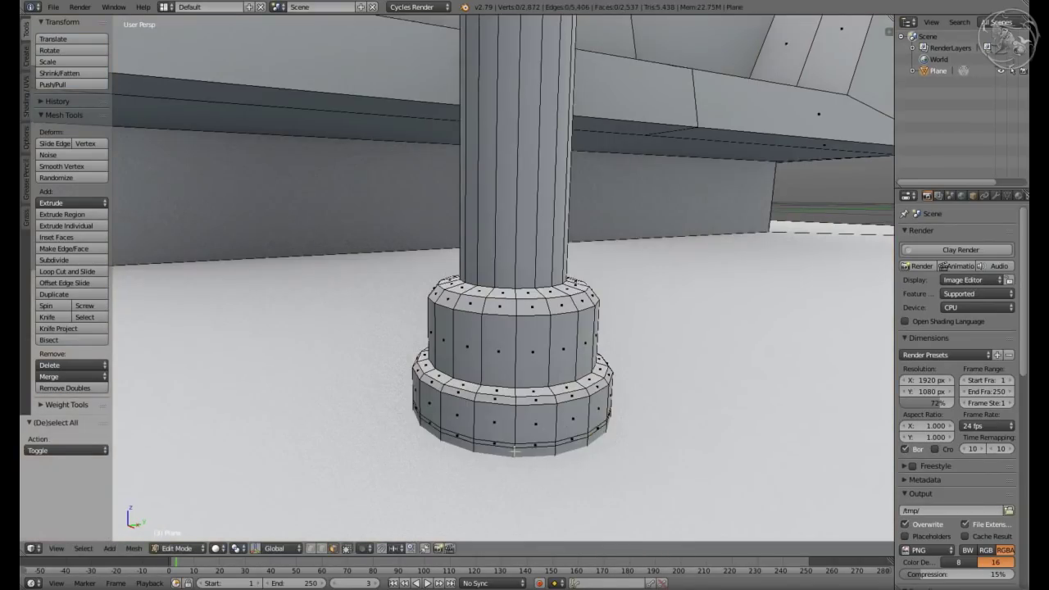
pyautogui.keyDown('alt'); pyautogui.rightClick(515, 449); pyautogui.keyUp('alt')
pyautogui.press('s')
pyautogui.hotkey('shift', 'z')
pyautogui.click(685, 448)
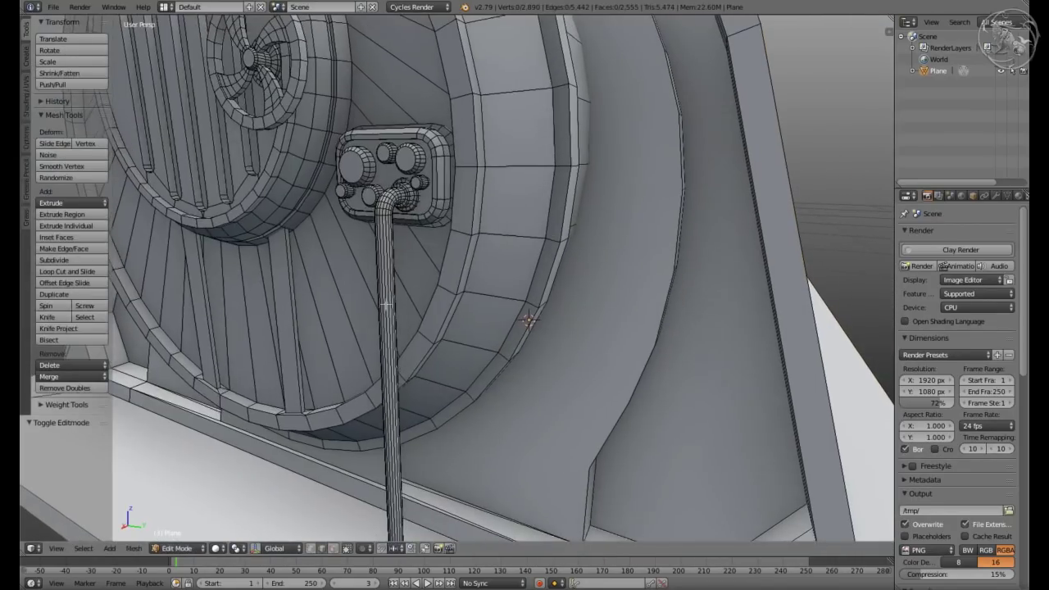
# Extrude a band of pipe faces below the bend and scale it horizontally into a sleeve with a bevelled top
pyautogui.click(401, 267)
pyautogui.scroll(2, 401, 266)
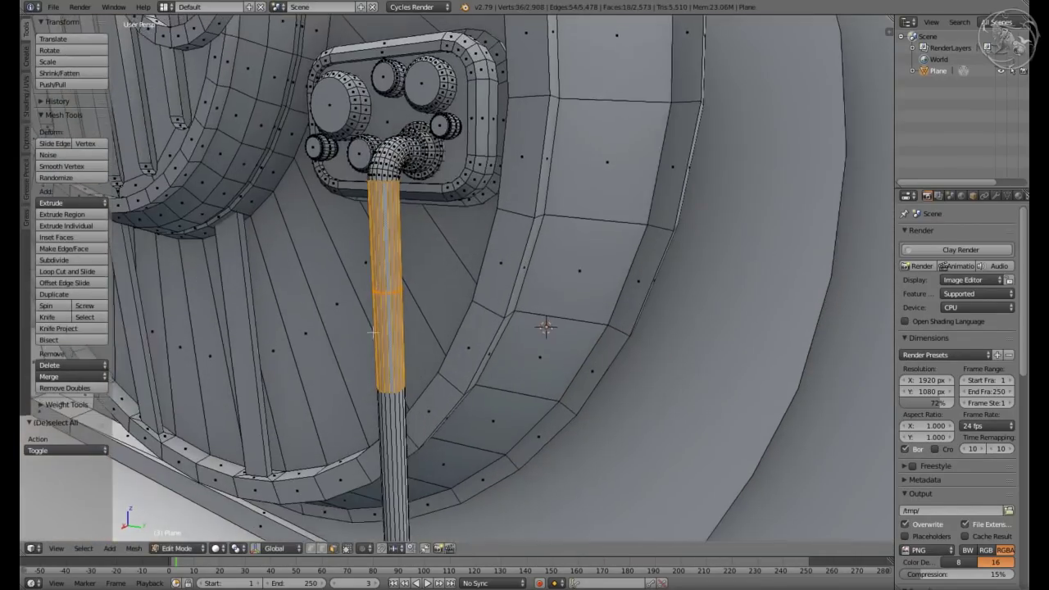
pyautogui.press('e')
pyautogui.press('s')
pyautogui.hotkey('shift', 'z')
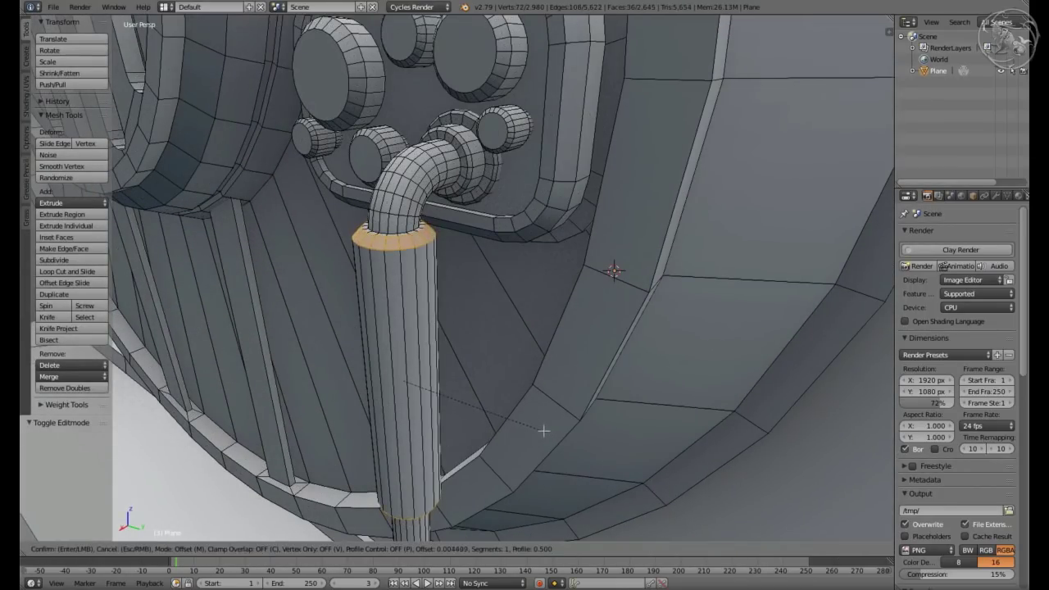
pyautogui.click(544, 430)
pyautogui.press('a')
pyautogui.moveTo(544, 430); pyautogui.dragTo(399, 362, button='middle')
# Extrude a lower ring of pipe faces and scale it horizontally into a wider collar band
pyautogui.keyDown('alt'); pyautogui.click(397, 336); pyautogui.keyUp('alt')
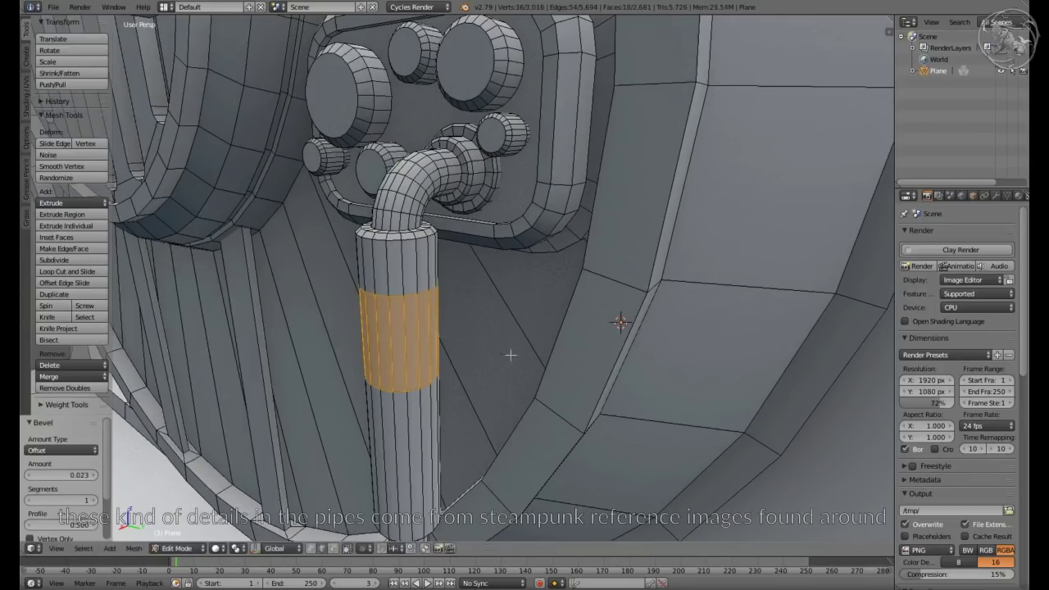
pyautogui.scroll(2, 397, 336)
pyautogui.press('e')
pyautogui.press('s')
pyautogui.hotkey('shift', 'z')
pyautogui.click(455, 339)
pyautogui.press('a')
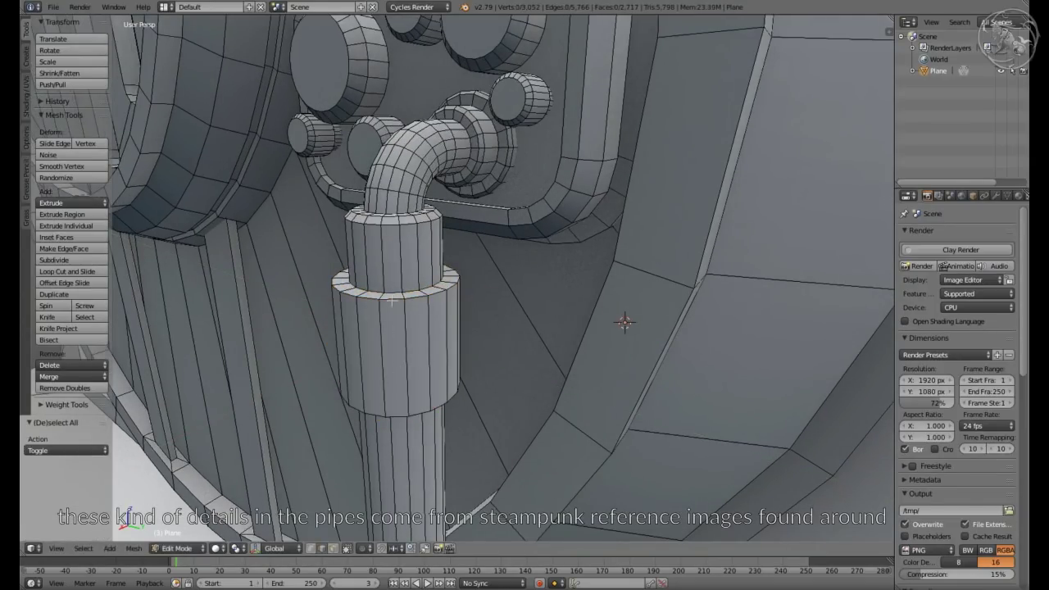
# From the top view, duplicate the small knob and place the copy beside the pipe collar
pyautogui.press('Tab')
pyautogui.press('Tab')
pyautogui.moveTo(480, 284); pyautogui.dragTo(480, 206, button='middle')
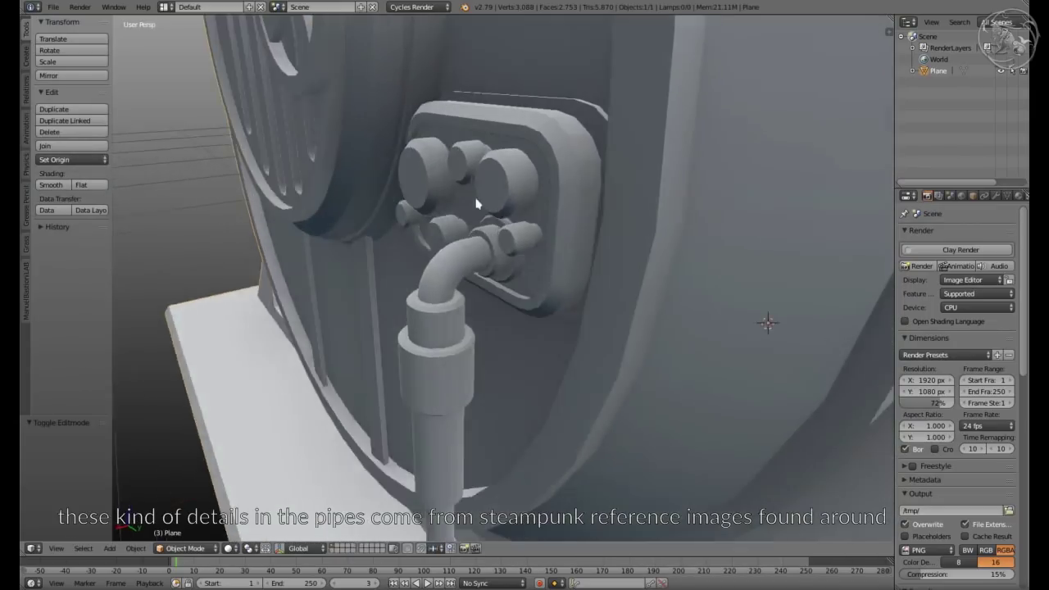
pyautogui.scroll(3, 478, 154)
pyautogui.press('KP_7')
pyautogui.scroll(2, 536, 179)
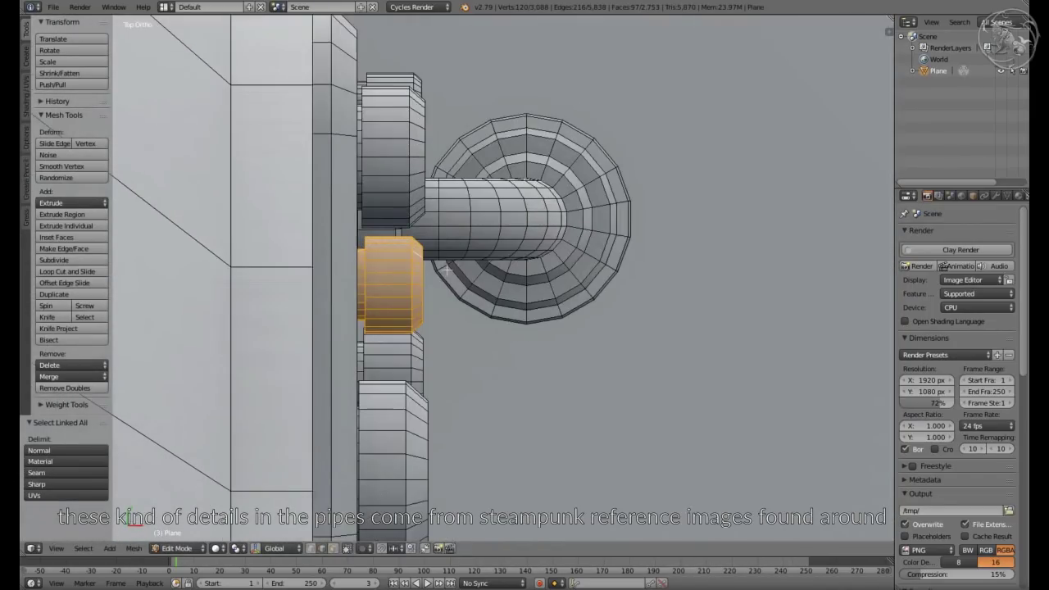
pyautogui.press('g')
pyautogui.click(645, 217)
pyautogui.press('z')
pyautogui.scroll(2, 574, 225)
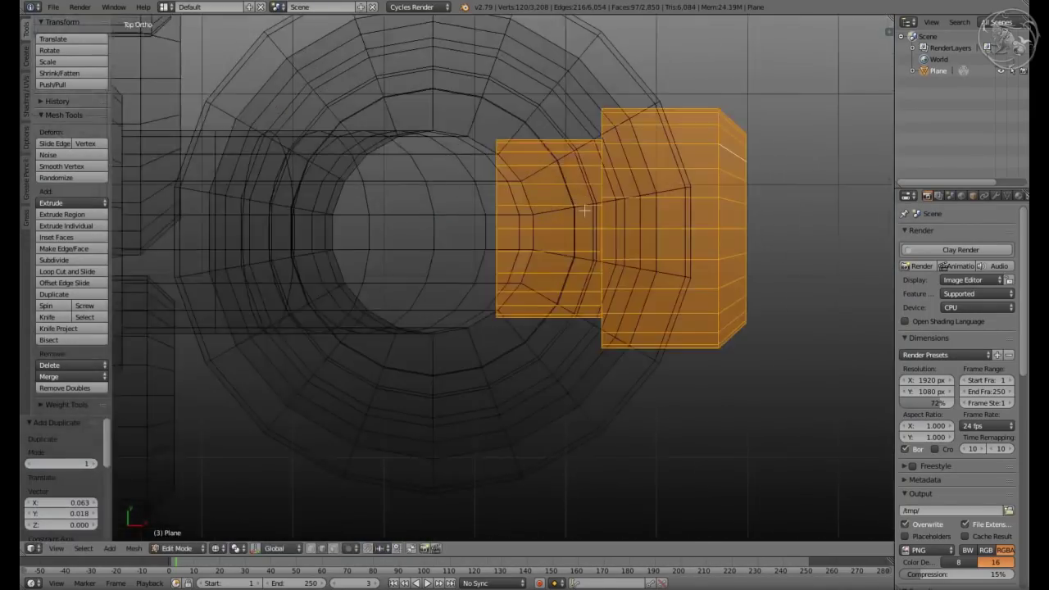
pyautogui.scroll(2, 536, 235)
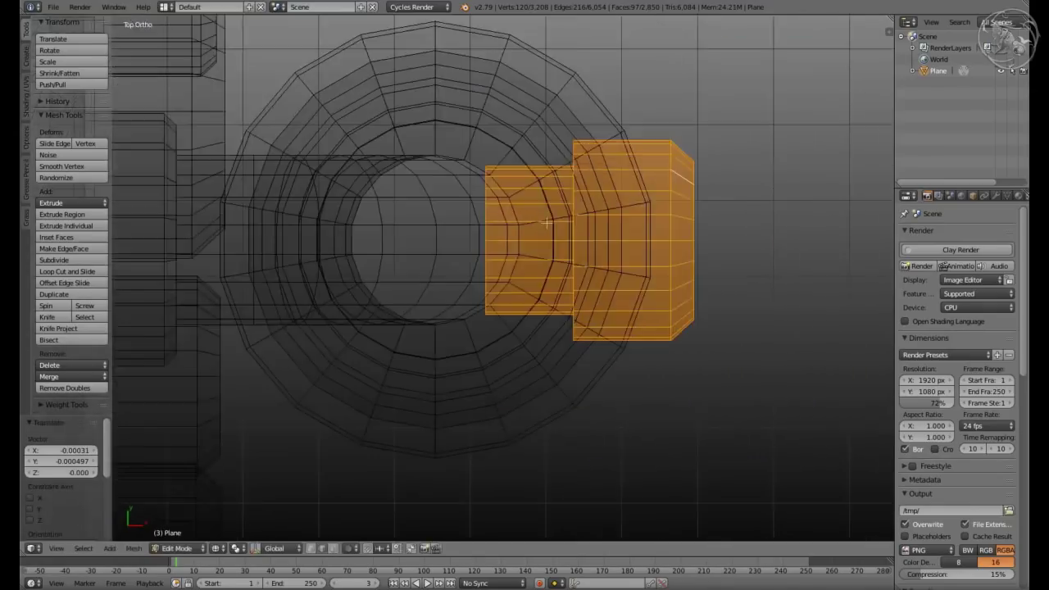
pyautogui.press('z')
# Slide the knob copy along X, move it vertically, and shrink it slightly
pyautogui.keyDown('shift'); pyautogui.moveTo(546, 222); pyautogui.dragTo(513, 222, button='middle'); pyautogui.keyUp('shift')
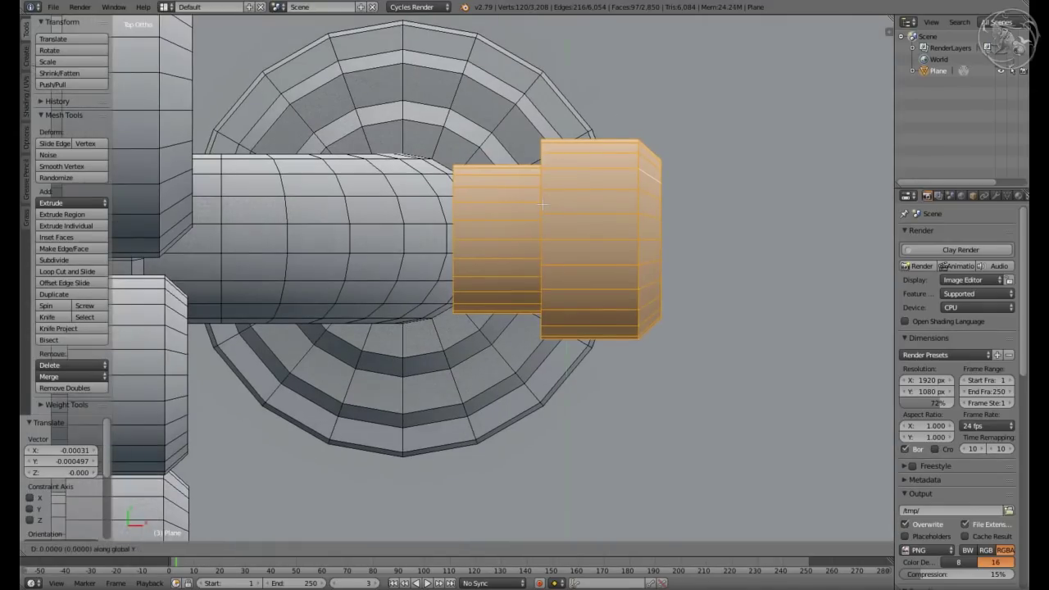
pyautogui.press('g')
pyautogui.press('x')
pyautogui.click(625, 223)
pyautogui.press('z')
pyautogui.press('z')
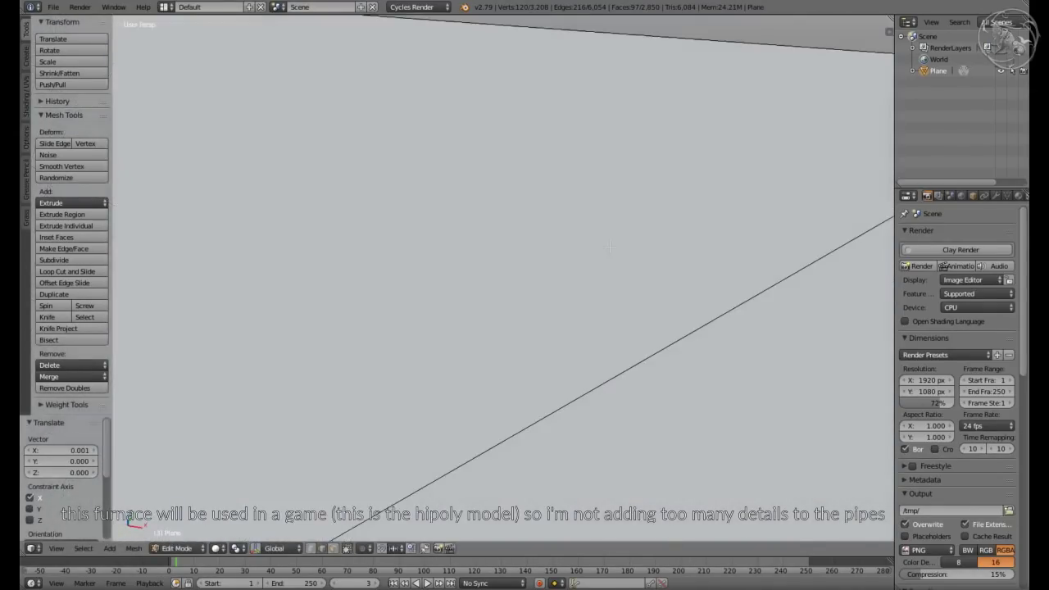
pyautogui.moveTo(625, 223); pyautogui.dragTo(574, 229, button='middle')
pyautogui.scroll(-3, 574, 230)
pyautogui.press('g')
pyautogui.press('z')
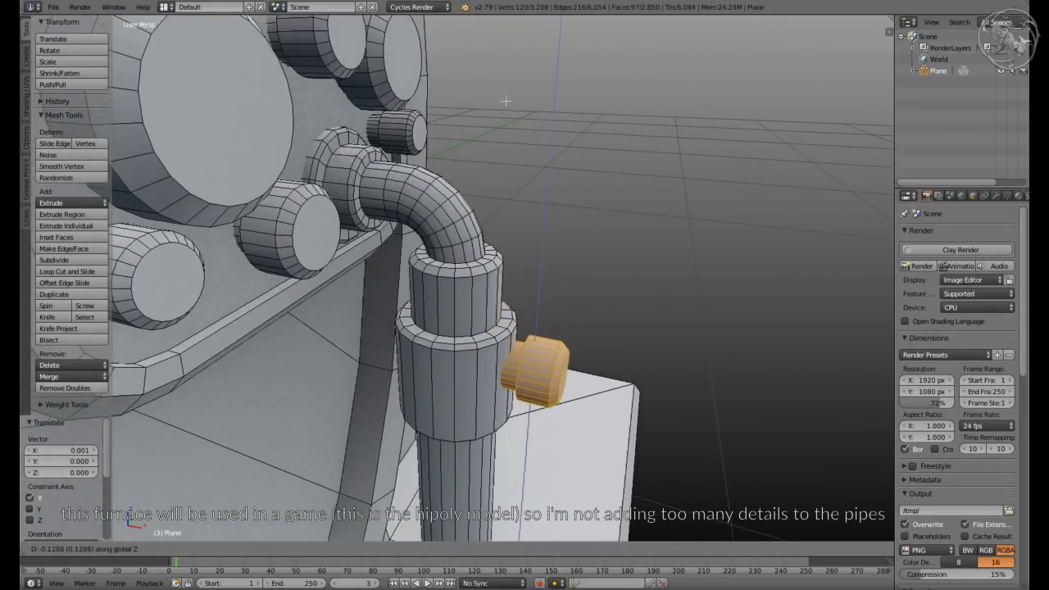
pyautogui.moveTo(575, 139); pyautogui.dragTo(572, 315, button='middle')
pyautogui.press('s')
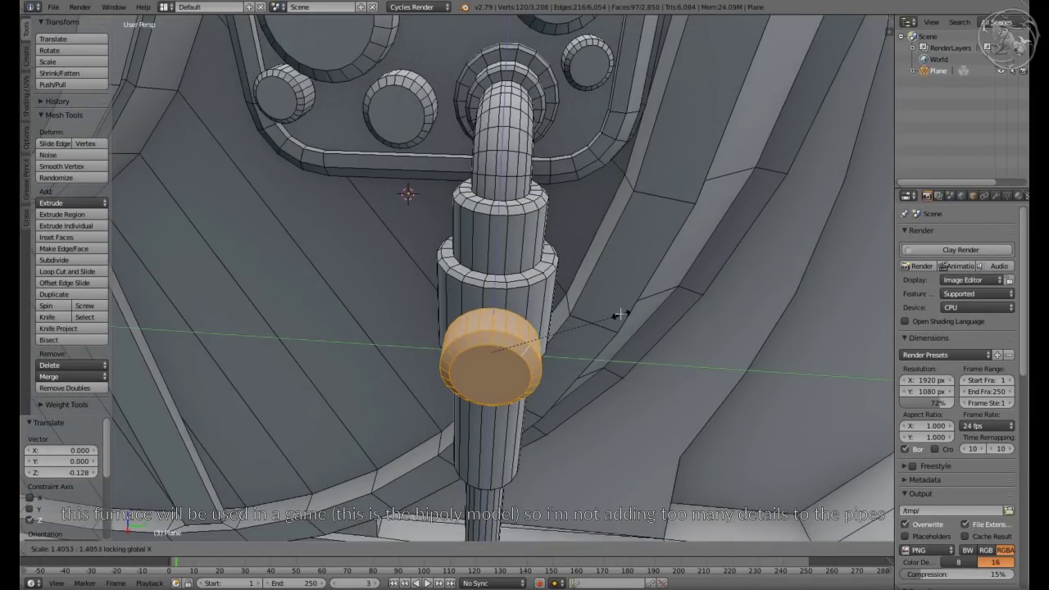
pyautogui.moveTo(492, 246); pyautogui.dragTo(499, 330, button='middle')
pyautogui.scroll(3, 499, 329)
# Loop-cut the pipe beside the knob and widen that strip of faces into a bracket
pyautogui.hotkey('ctrl', 'r')
pyautogui.click(499, 329)
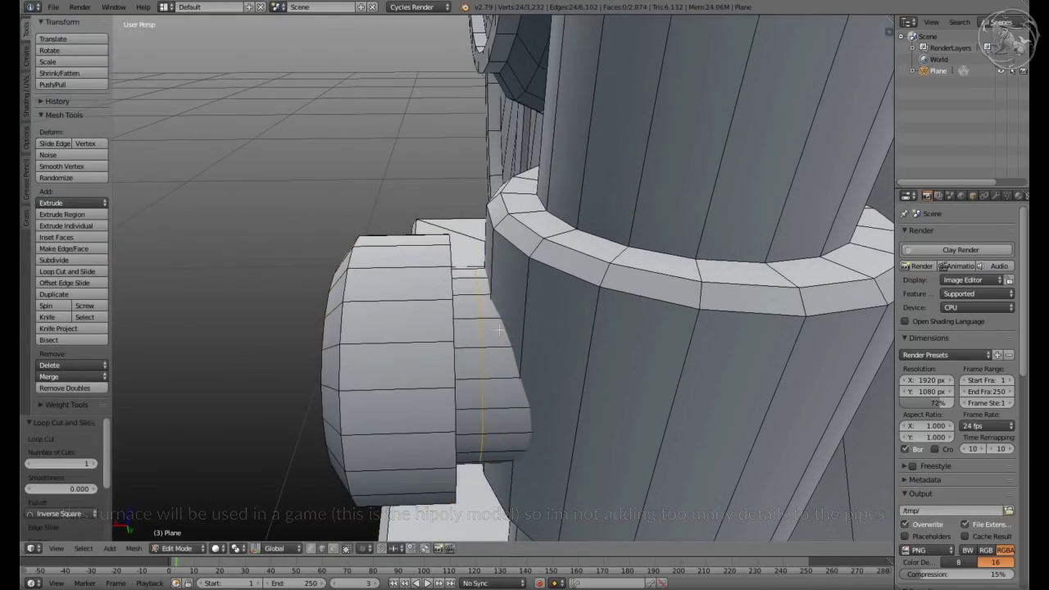
pyautogui.press('s')
pyautogui.hotkey('shift', 'x')
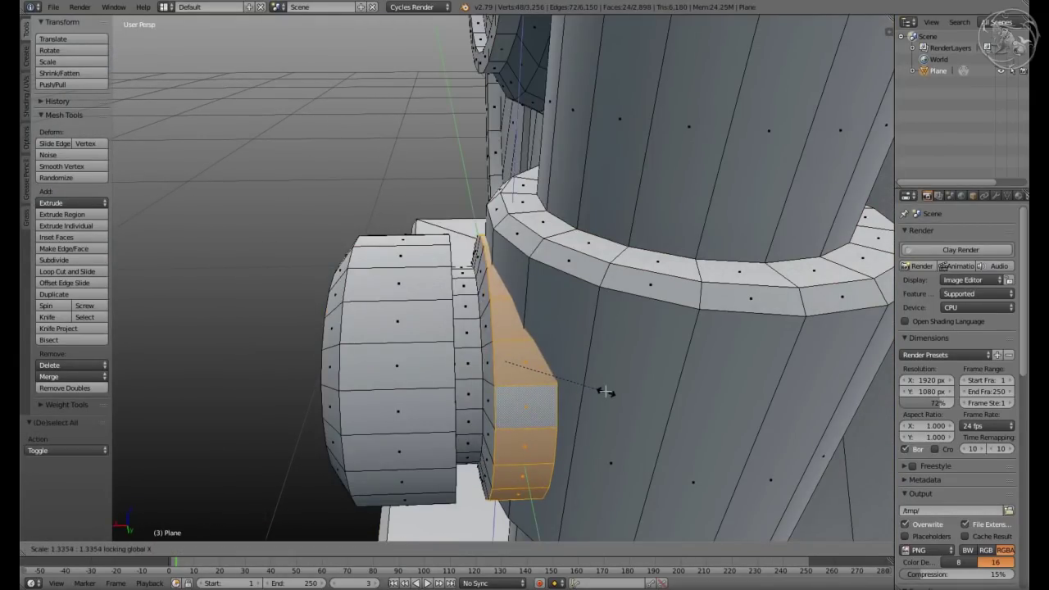
pyautogui.click(606, 392)
pyautogui.press('a')
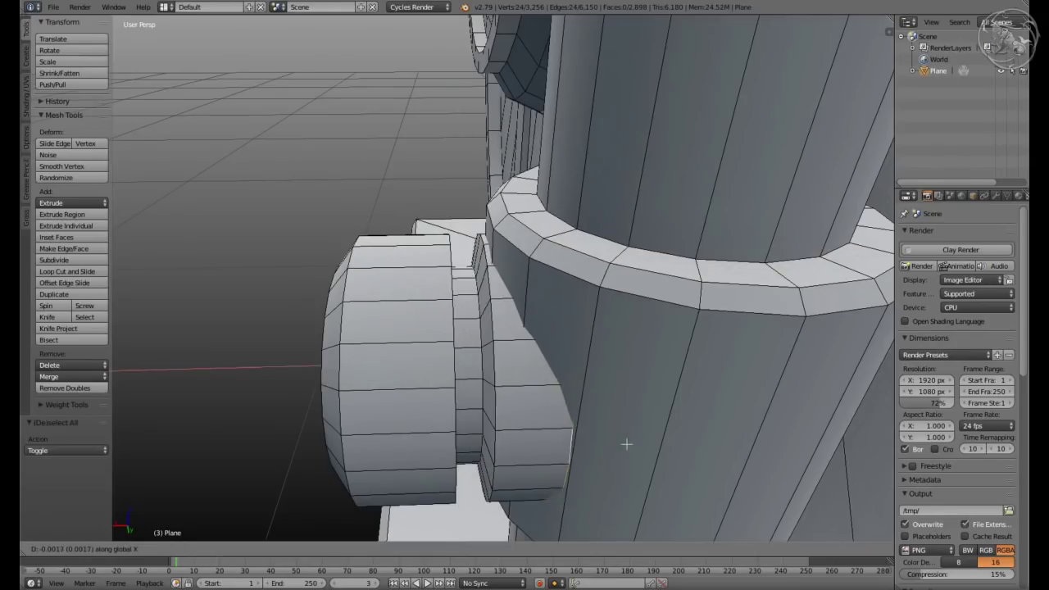
# Nudge the selected ring along the X axis and then the Y axis
pyautogui.press('Escape')
pyautogui.press('a')
pyautogui.press('Escape')
pyautogui.press('a')
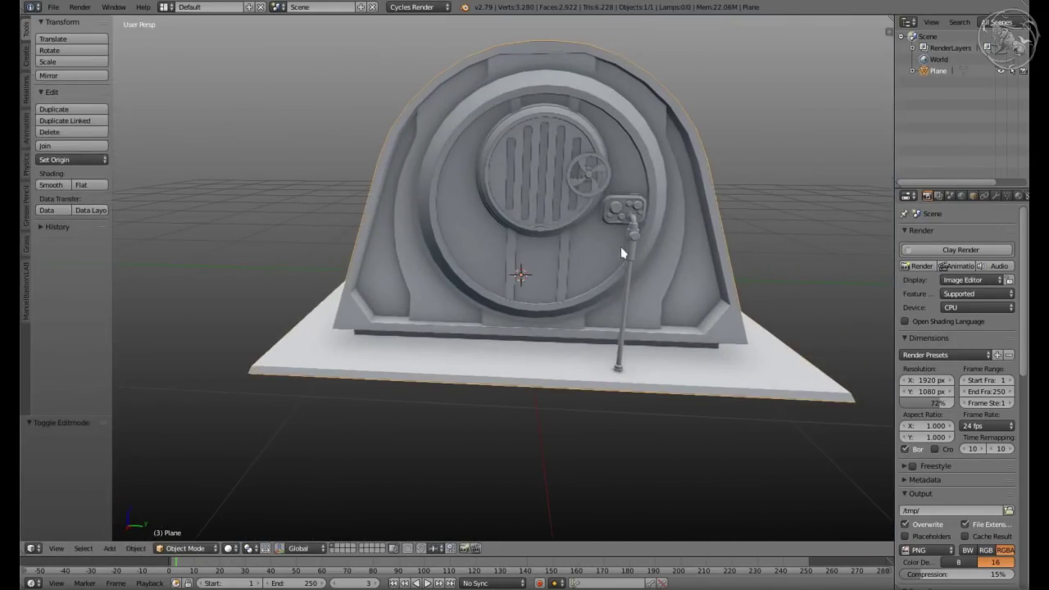
# Grow the selection over the pipe's foot and widen it horizontally while keeping its height
pyautogui.press('ctrl+KP_Add')
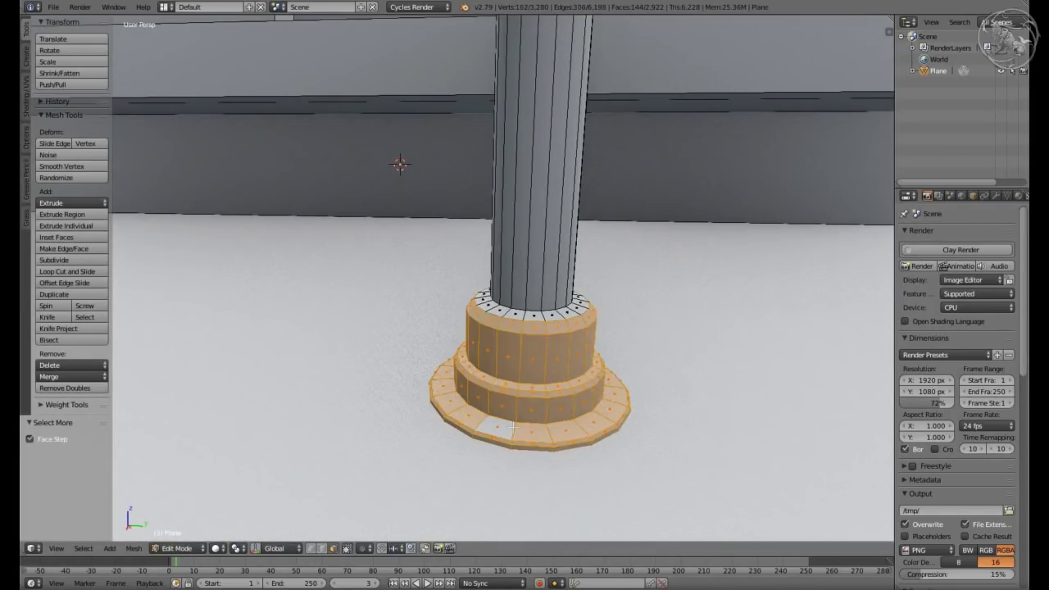
pyautogui.scroll(-4, 546, 354)
pyautogui.scroll(-3, 564, 297)
pyautogui.press('s')
pyautogui.hotkey('shift', 'z')
pyautogui.click(613, 309)
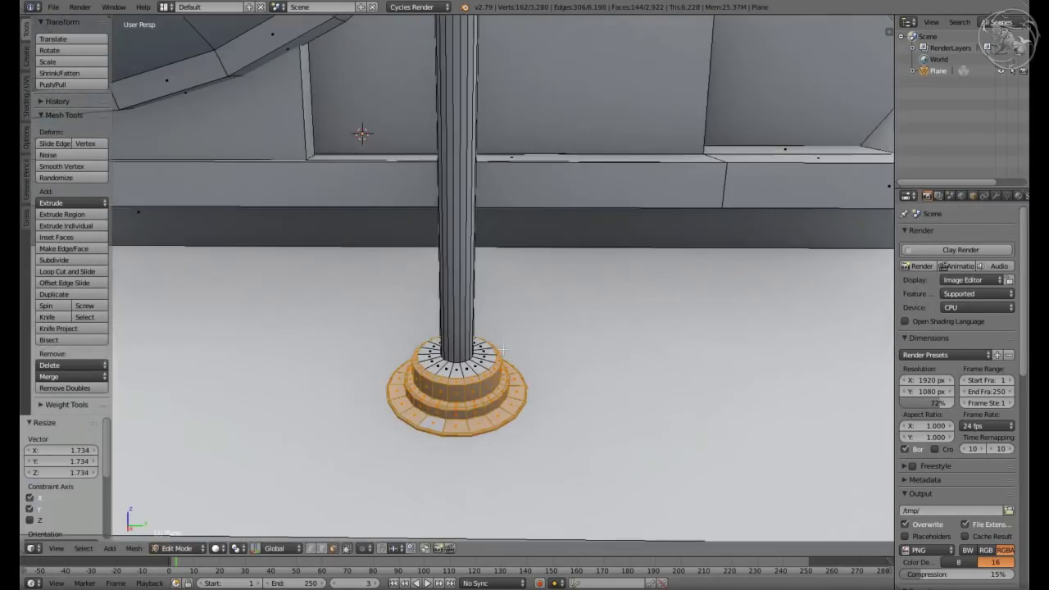
pyautogui.press('Tab')
pyautogui.press('z')
pyautogui.scroll(5, 503, 372)
pyautogui.press('Tab')
pyautogui.scroll(2, 503, 372)
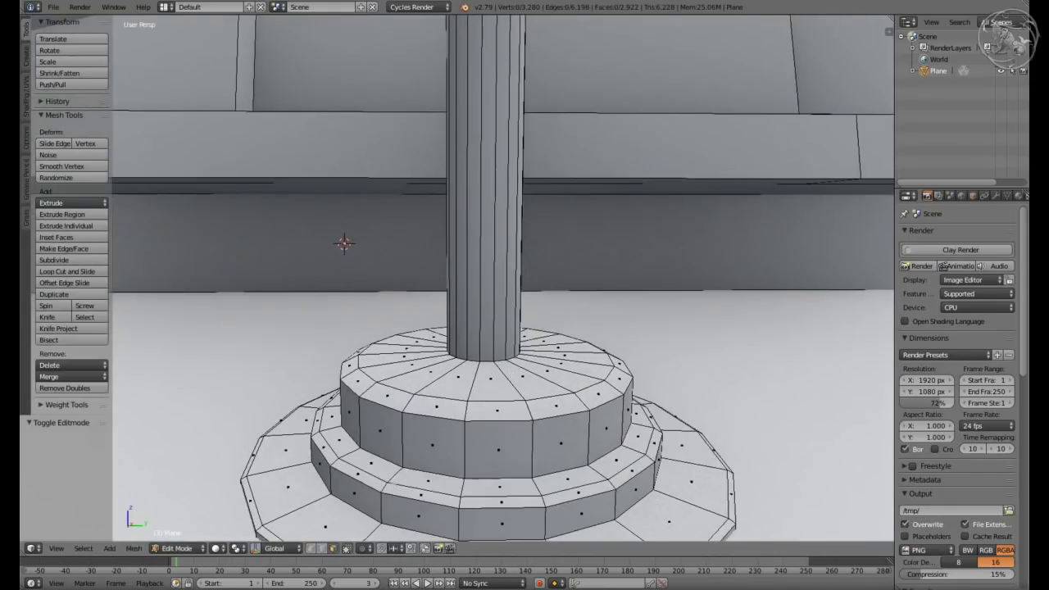
# Scale the step's edge loop and delete the stray unneeded vertices
pyautogui.press('a')
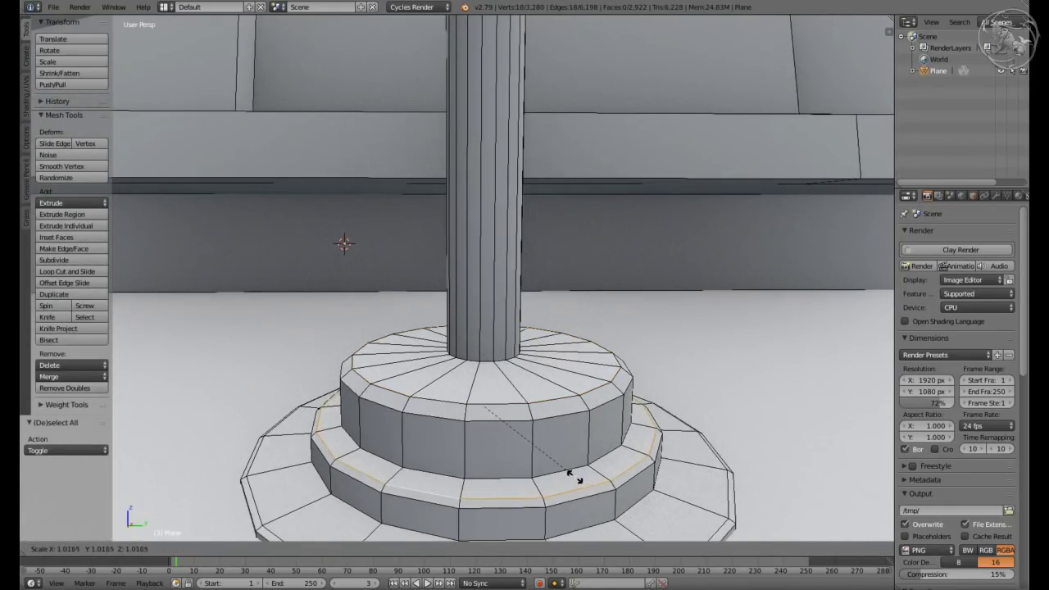
pyautogui.click(574, 476)
pyautogui.scroll(-2, 574, 476)
pyautogui.press('x')
pyautogui.click(369, 494)
pyautogui.press('Tab')
pyautogui.press('KP_Decimal')
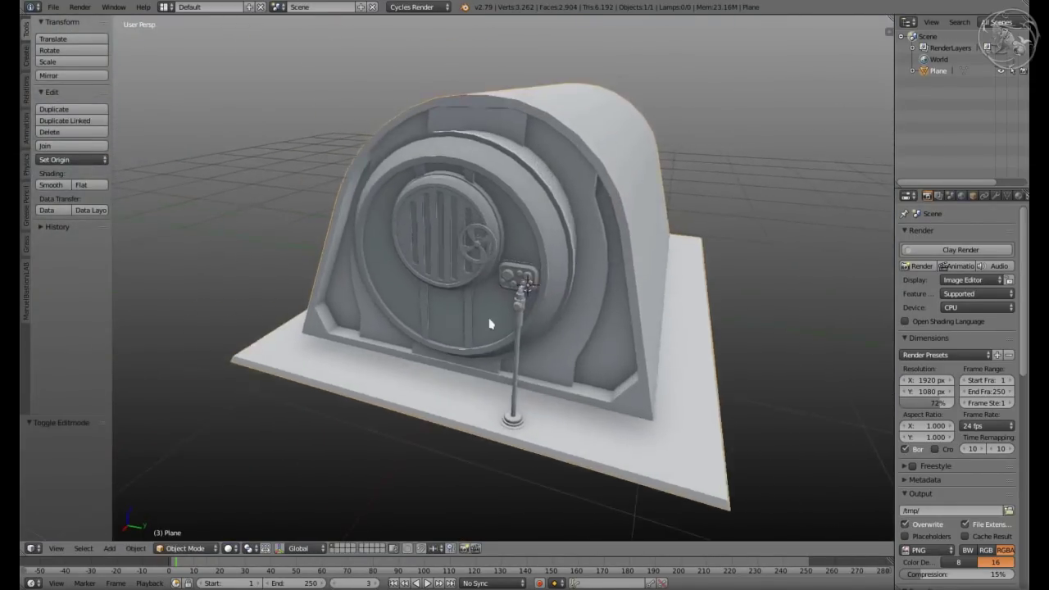
pyautogui.press('KP_1')
# In front view, select a horizontal edge loop across the door and bevel it to 0.077
pyautogui.press('Tab')
pyautogui.press('z')
pyautogui.press('a')
pyautogui.scroll(4, 388, 247)
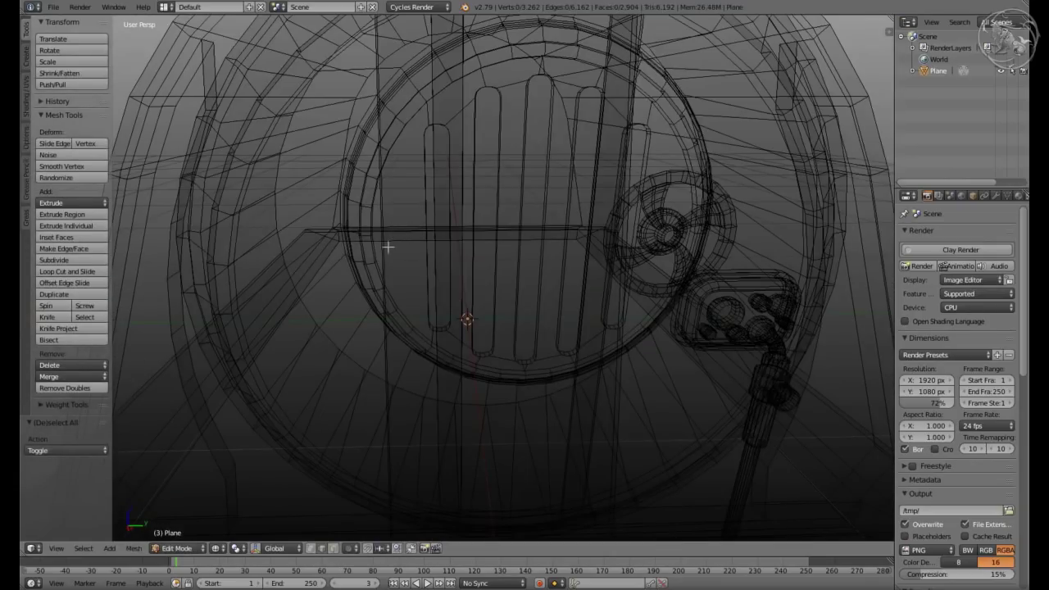
pyautogui.keyDown('alt'); pyautogui.rightClick(388, 247); pyautogui.keyUp('alt')
pyautogui.scroll(-4, 388, 247)
pyautogui.scroll(1, 387, 247)
pyautogui.hotkey('ctrl', 'b')
pyautogui.click(316, 513)
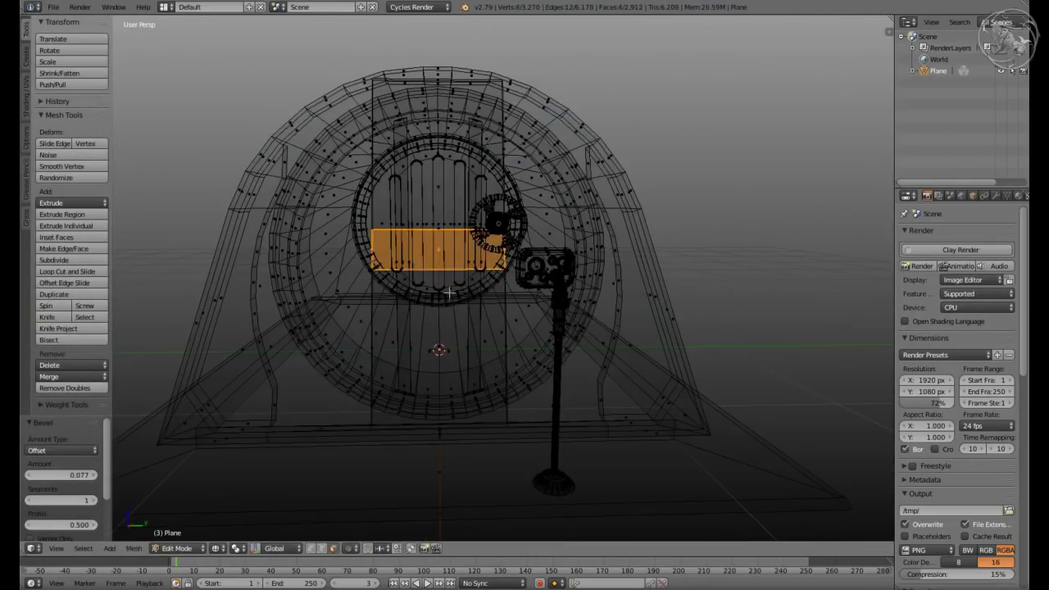
# In side view, extrude the thin bevelled strip into a wider band and scale it
pyautogui.press('z')
pyautogui.press('z')
pyautogui.press('KP_3')
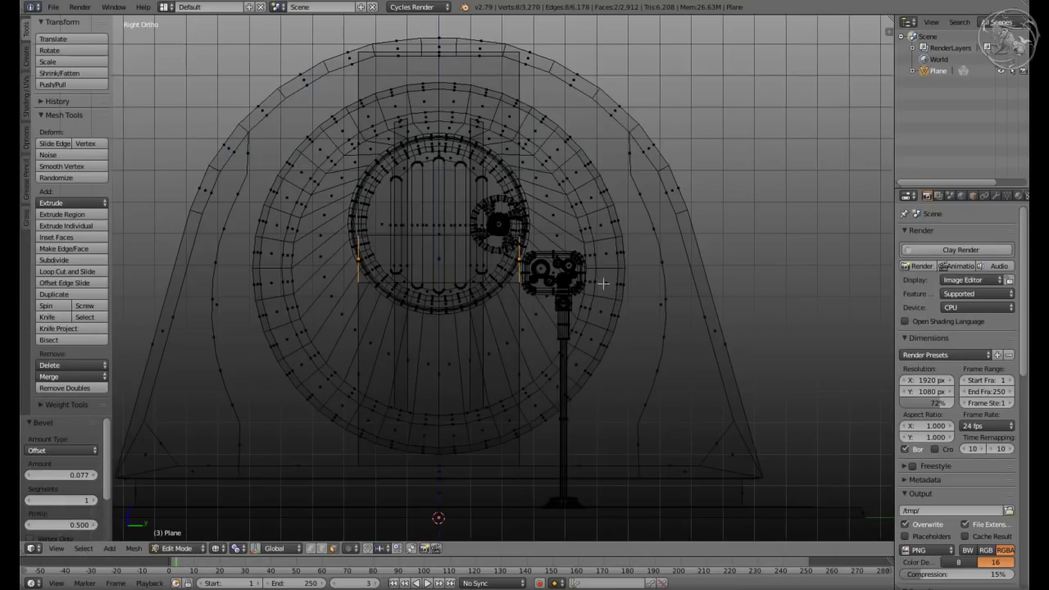
pyautogui.press('e')
pyautogui.click(255, 279)
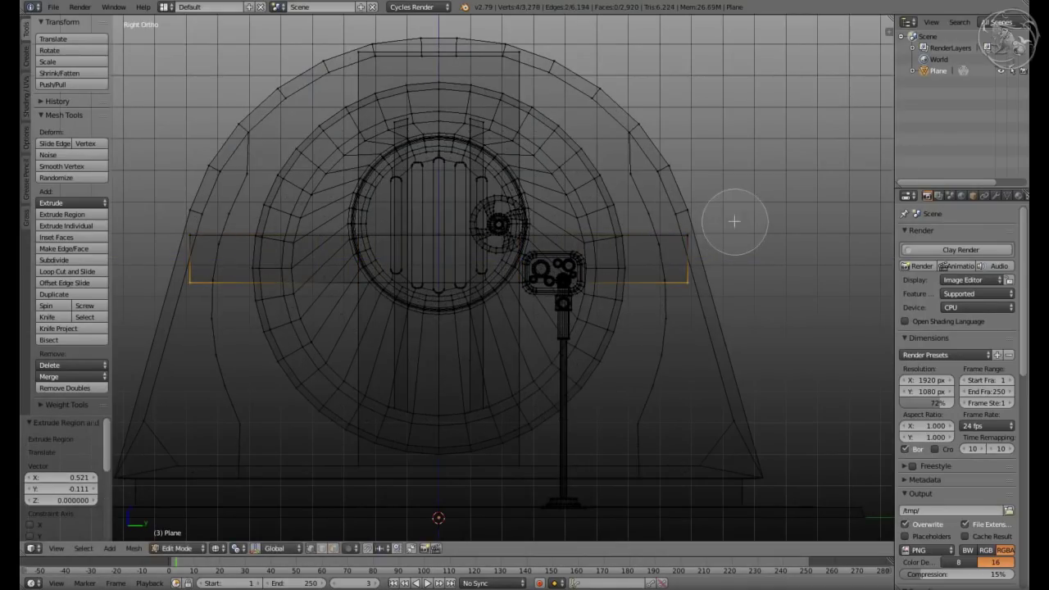
pyautogui.press('s')
pyautogui.click(651, 416)
pyautogui.press('z')
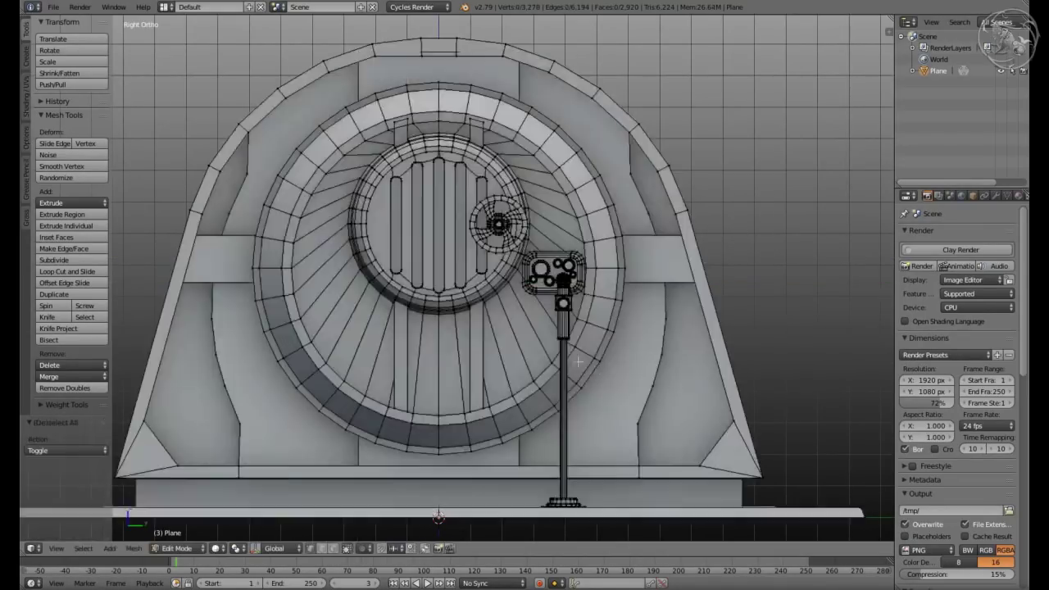
pyautogui.press('Tab')
pyautogui.press('z')
pyautogui.moveTo(651, 416); pyautogui.dragTo(538, 320, button='middle')
pyautogui.press('z')
# Add the band faces on the other side and move the band downward
pyautogui.press('z')
pyautogui.press('Tab')
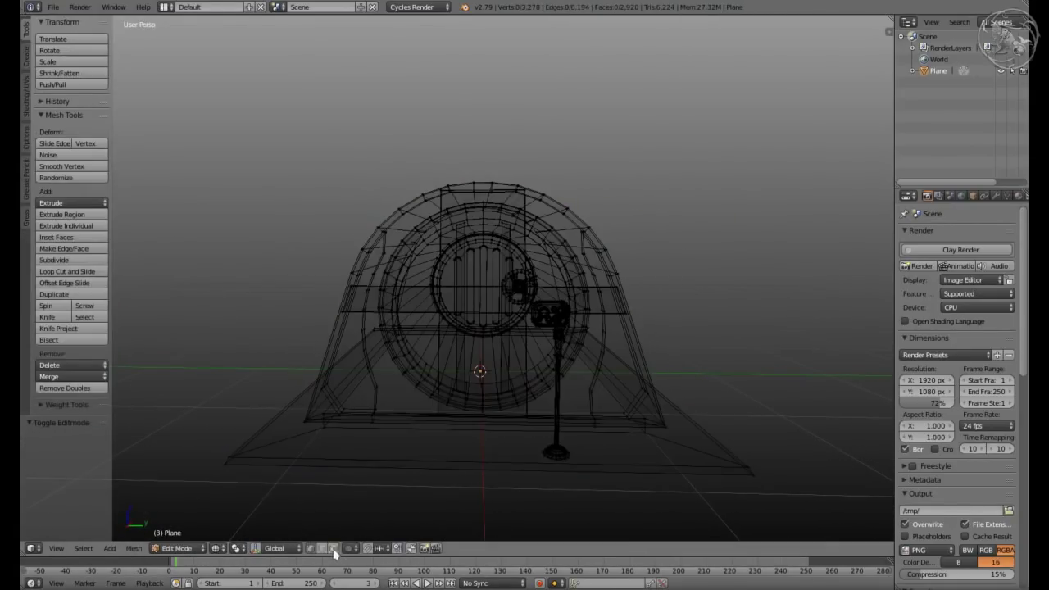
pyautogui.keyDown('shift'); pyautogui.rightClick(619, 310); pyautogui.keyUp('shift')
pyautogui.press('g')
pyautogui.press('z')
pyautogui.click(638, 367)
pyautogui.press('z')
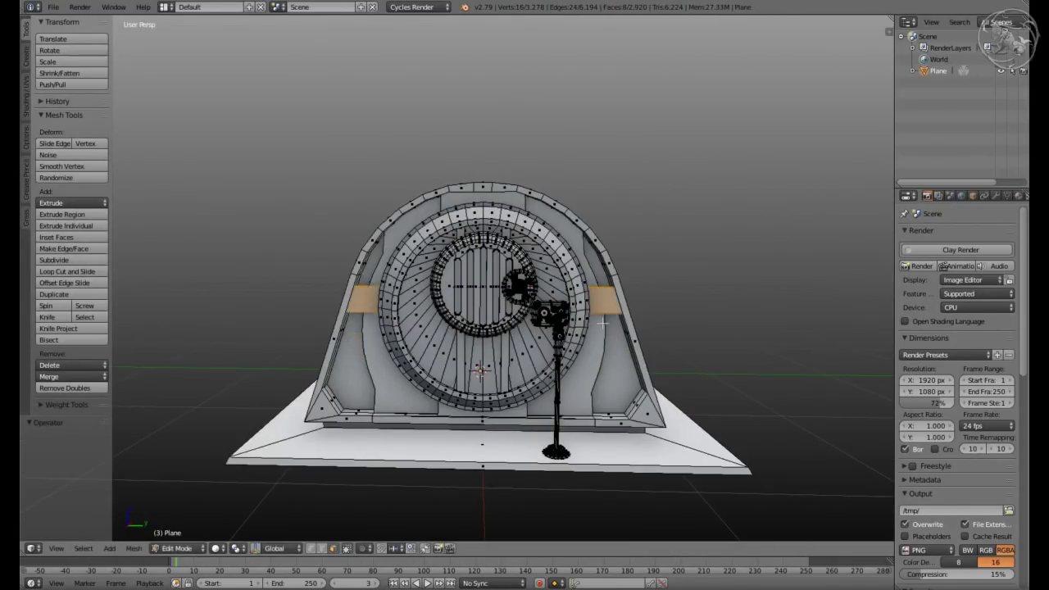
pyautogui.press('Tab')
pyautogui.press('Tab')
pyautogui.press('z')
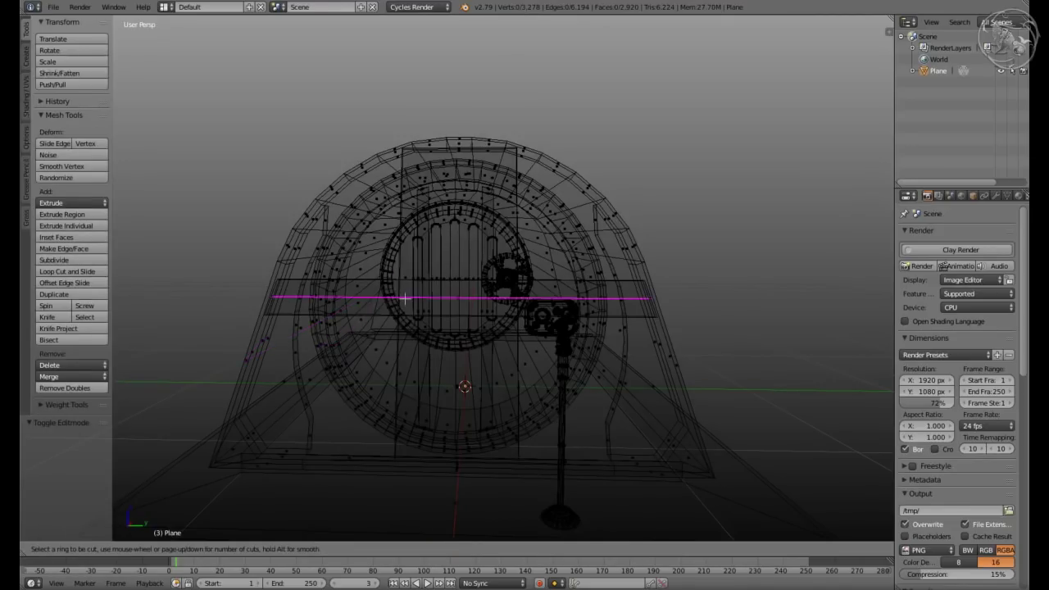
# Place a loop cut across the body and delete the selected band of faces
pyautogui.click(405, 299)
pyautogui.scroll(5, 741, 284)
pyautogui.press('x')
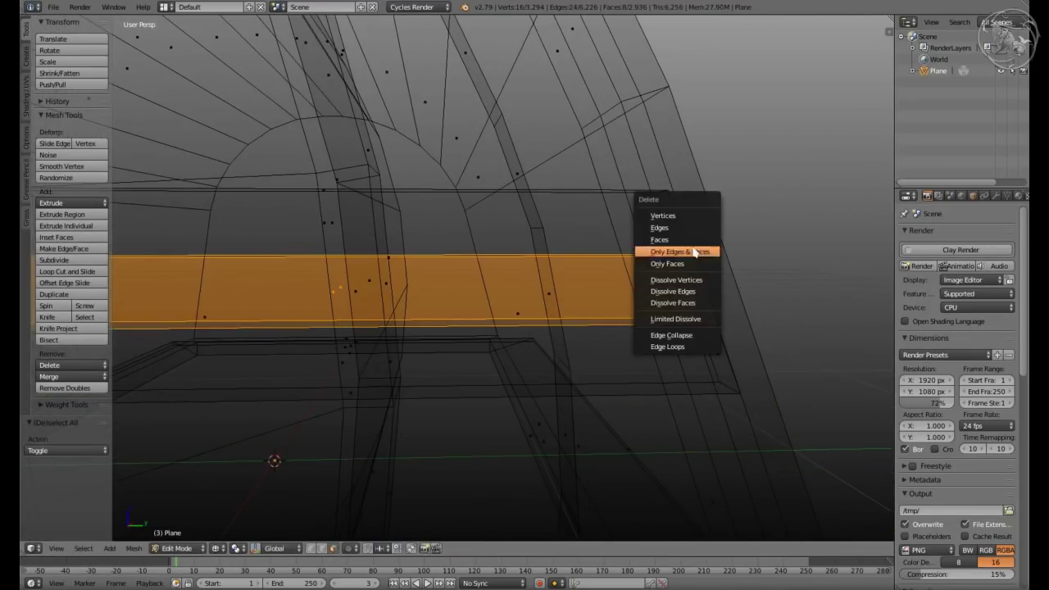
pyautogui.click(664, 239)
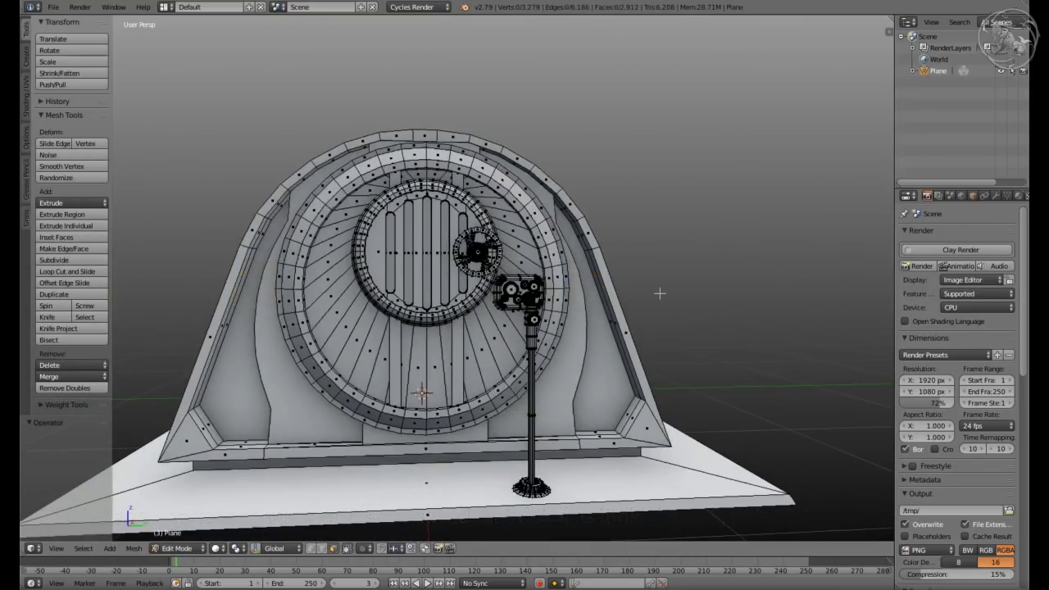
pyautogui.moveTo(660, 292)
pyautogui.mouseDown(button='middle')
pyautogui.moveTo(369, 354)
pyautogui.moveTo(390, 370)
pyautogui.mouseUp(button='middle')
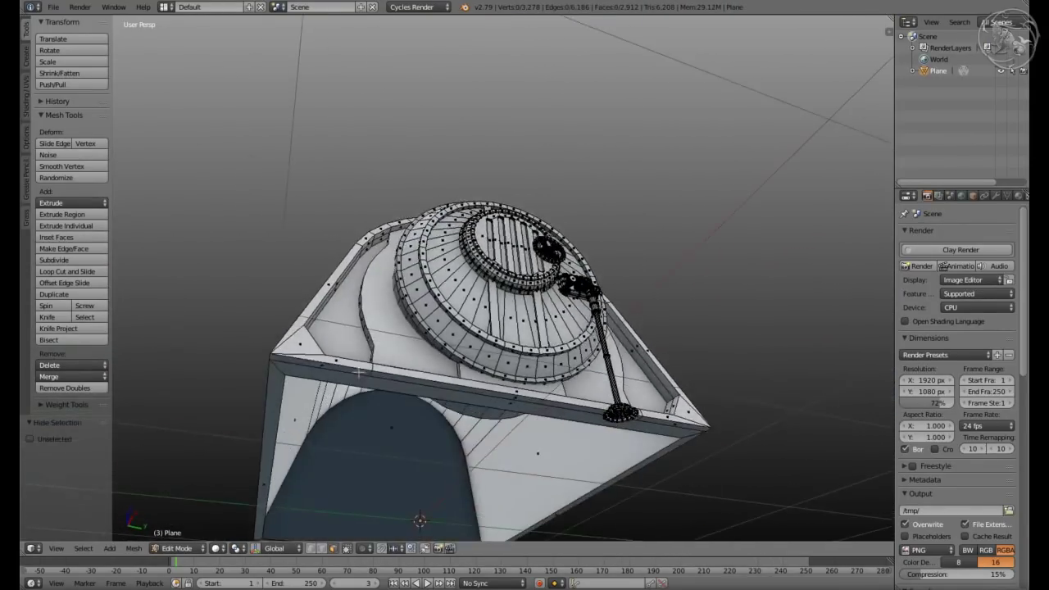
# Delete the side band faces and bevel the base plate's corner edges
pyautogui.press('x')
pyautogui.click(389, 371)
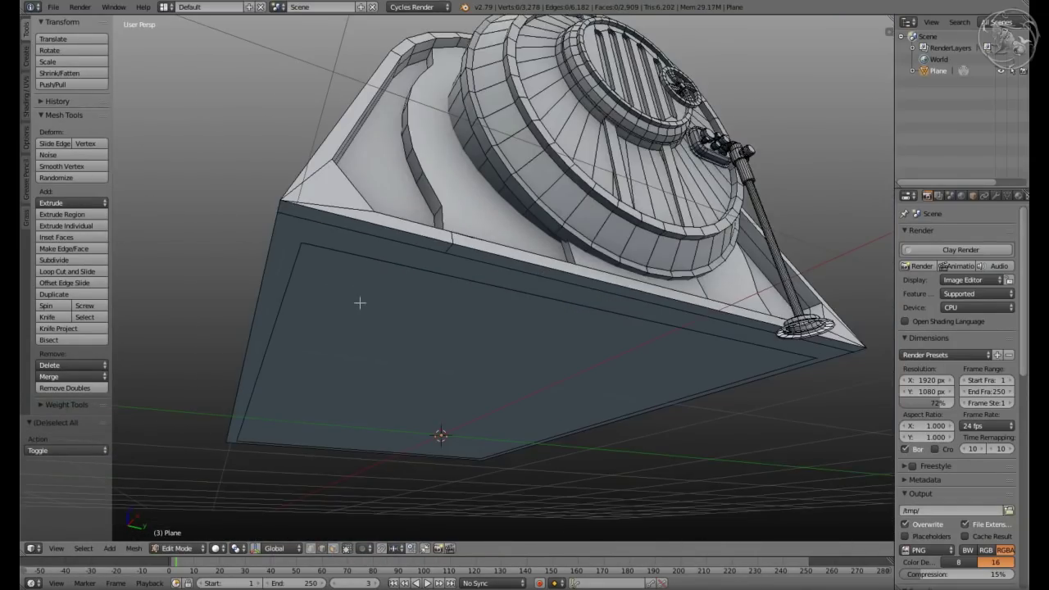
pyautogui.moveTo(360, 303); pyautogui.dragTo(421, 145, button='middle')
pyautogui.press('z')
pyautogui.press('z')
pyautogui.moveTo(597, 145)
pyautogui.mouseDown(button='middle')
pyautogui.moveTo(479, 189)
pyautogui.moveTo(612, 293)
pyautogui.mouseUp(button='middle')
pyautogui.scroll(4, 479, 189)
pyautogui.click(592, 285)
pyautogui.press('Tab')
pyautogui.scroll(-5, 592, 285)
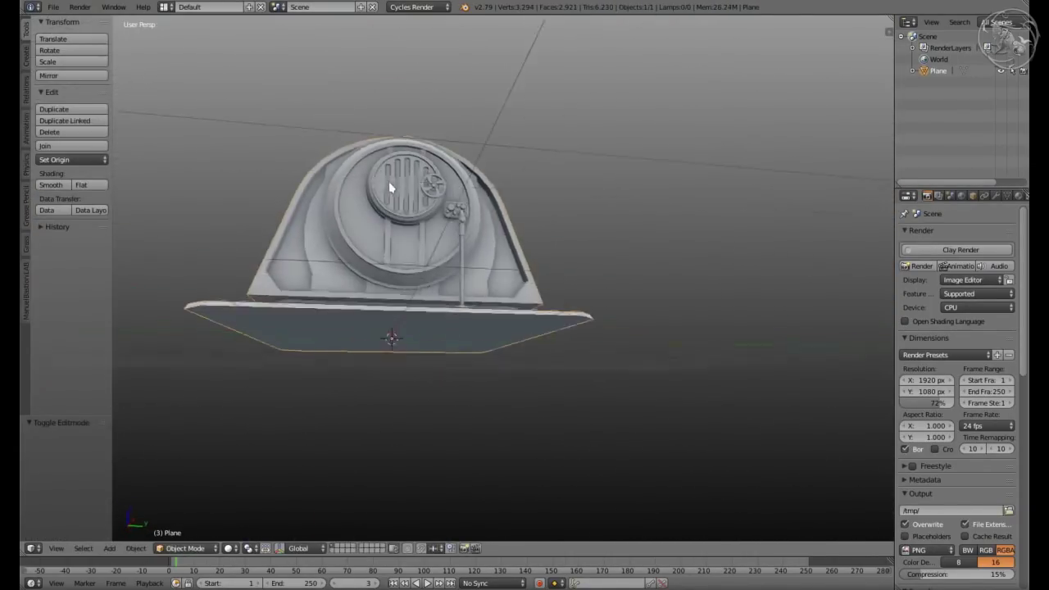
# Add the base's left corner edge to the selection and dissolve the selected edges
pyautogui.press('Tab')
pyautogui.moveTo(492, 311); pyautogui.dragTo(424, 338, button='middle')
pyautogui.press('z')
pyautogui.keyDown('shift'); pyautogui.rightClick(277, 304); pyautogui.keyUp('shift')
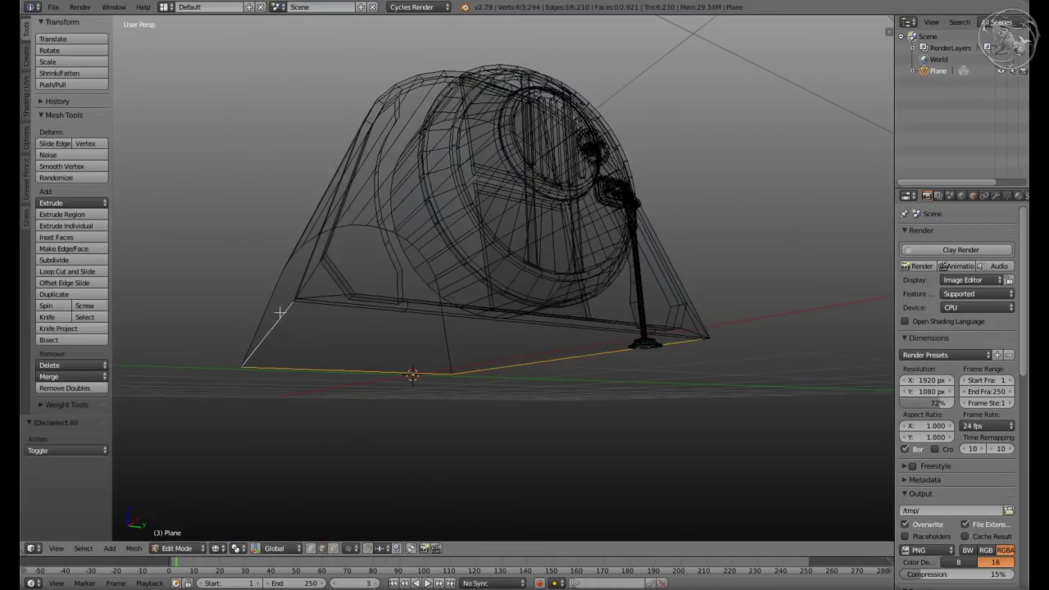
pyautogui.scroll(5, 298, 300)
pyautogui.press('z')
pyautogui.scroll(-4, 406, 318)
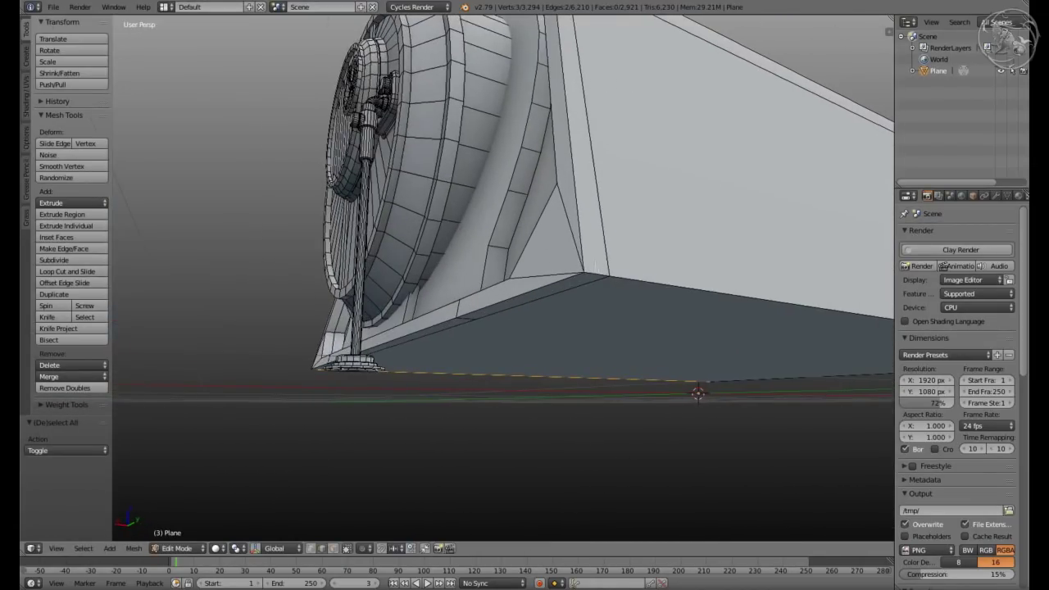
pyautogui.moveTo(406, 318); pyautogui.dragTo(604, 293, button='middle')
pyautogui.hotkey('ctrl', 'b')
pyautogui.press('Escape')
pyautogui.scroll(4, 417, 265)
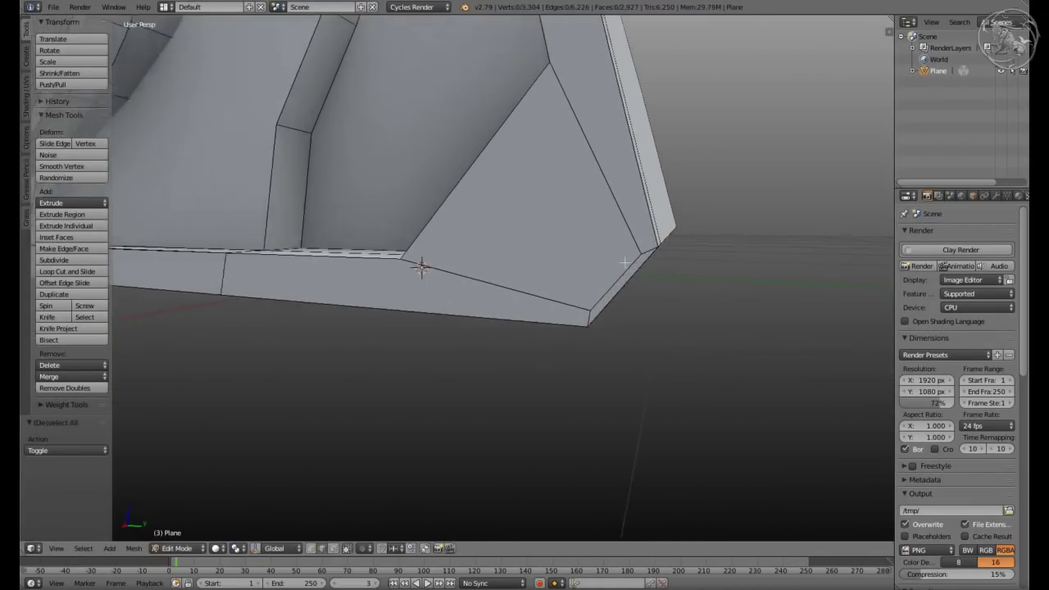
pyautogui.press('x')
pyautogui.click(418, 279)
# Add a loop cut along the furnace body near the base plate
pyautogui.moveTo(417, 265); pyautogui.dragTo(806, 276, button='middle')
pyautogui.scroll(-4, 533, 247)
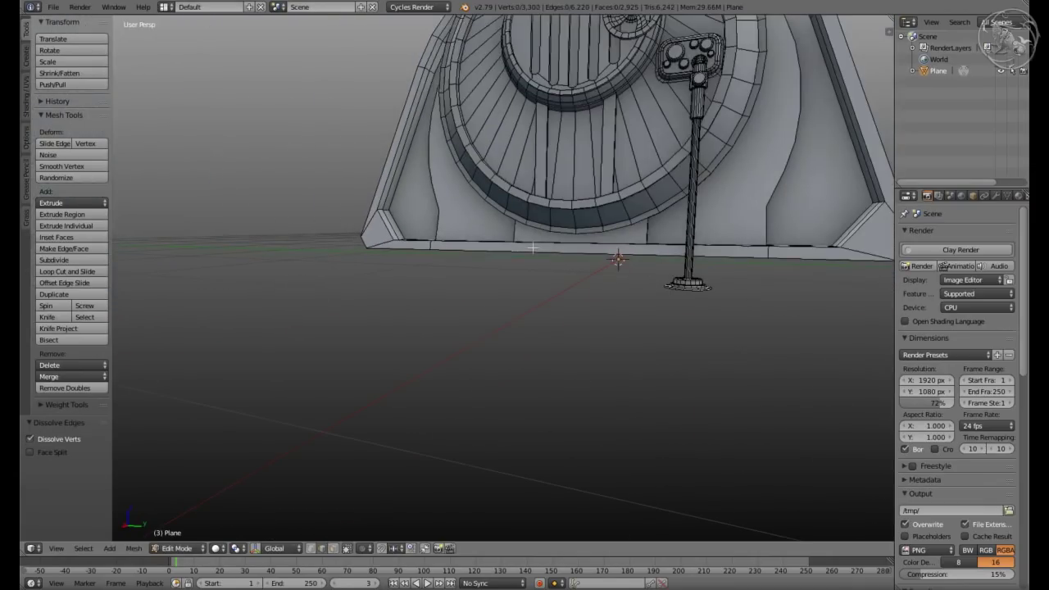
pyautogui.scroll(-3, 533, 248)
pyautogui.press('Tab')
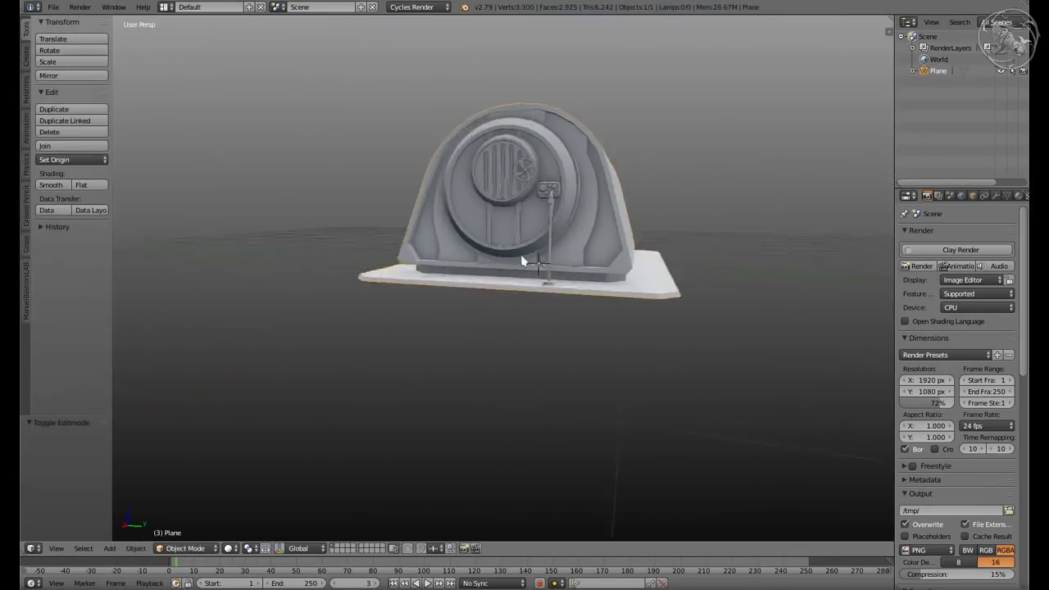
pyautogui.moveTo(525, 257)
pyautogui.mouseDown(button='middle')
pyautogui.moveTo(437, 277)
pyautogui.moveTo(448, 338)
pyautogui.mouseUp(button='middle')
pyautogui.press('Tab')
pyautogui.scroll(3, 437, 276)
pyautogui.click(423, 271)
pyautogui.scroll(-2, 448, 338)
# Cancel and undo the unwanted loop cut while orbiting around the furnace
pyautogui.press('Escape')
pyautogui.hotkey('ctrl', 'z')
pyautogui.moveTo(574, 373); pyautogui.dragTo(435, 270, button='middle')
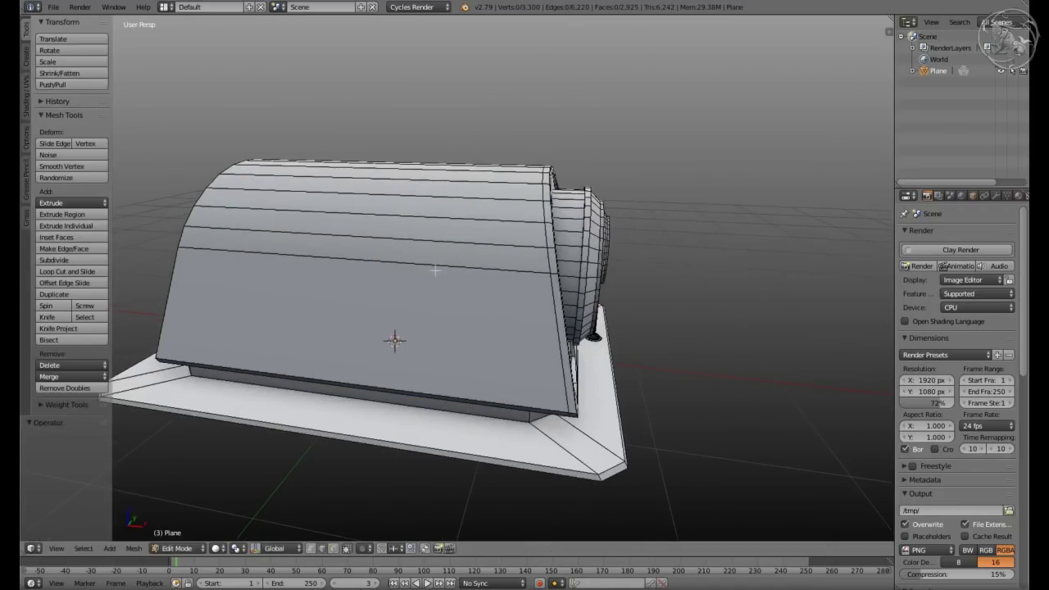
pyautogui.click(597, 293)
pyautogui.moveTo(597, 293); pyautogui.dragTo(549, 313, button='middle')
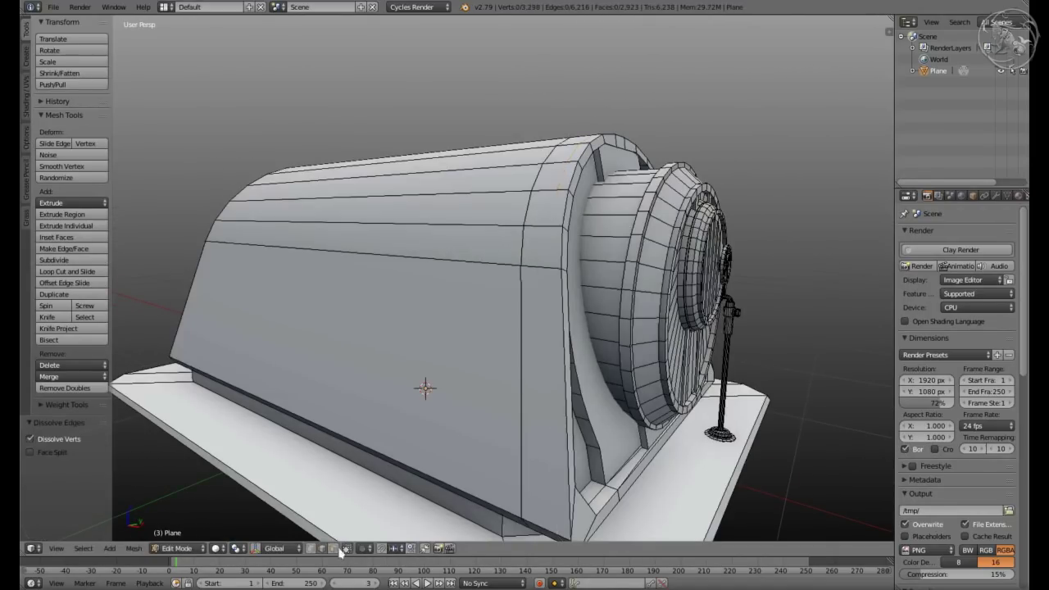
pyautogui.hotkey('ctrl', 'z')
pyautogui.moveTo(426, 344)
pyautogui.mouseDown(button='middle')
pyautogui.moveTo(373, 365)
pyautogui.moveTo(508, 338)
pyautogui.mouseUp(button='middle')
# In wireframe view, extrude the arched ring outward and scale it
pyautogui.press('z')
pyautogui.moveTo(633, 182); pyautogui.dragTo(554, 375, button='middle')
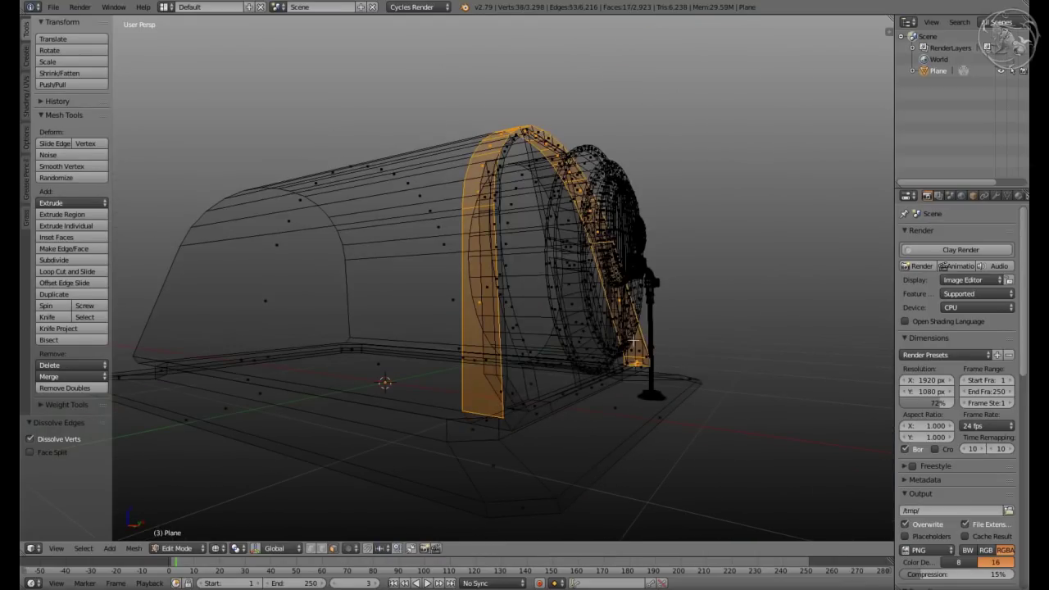
pyautogui.moveTo(634, 341); pyautogui.dragTo(690, 283, button='middle')
pyautogui.press('z')
pyautogui.press('e')
pyautogui.click(691, 283)
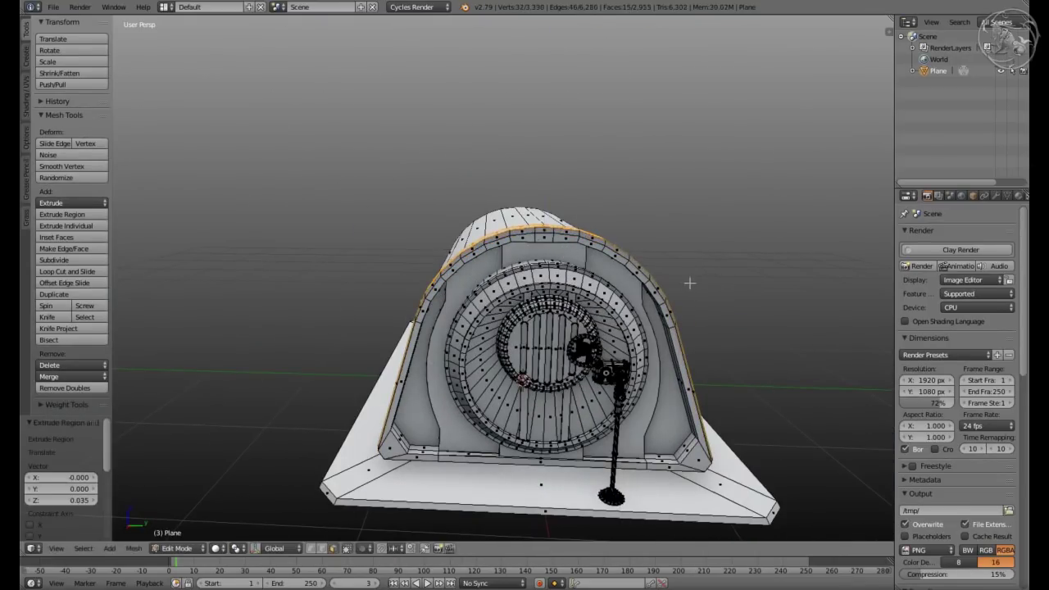
pyautogui.click(694, 285)
pyautogui.press('Tab')
pyautogui.press('Tab')
# Select faces along a shortest path and frame them in front orthographic view
pyautogui.moveTo(694, 284); pyautogui.dragTo(494, 262, button='middle')
pyautogui.scroll(3, 494, 261)
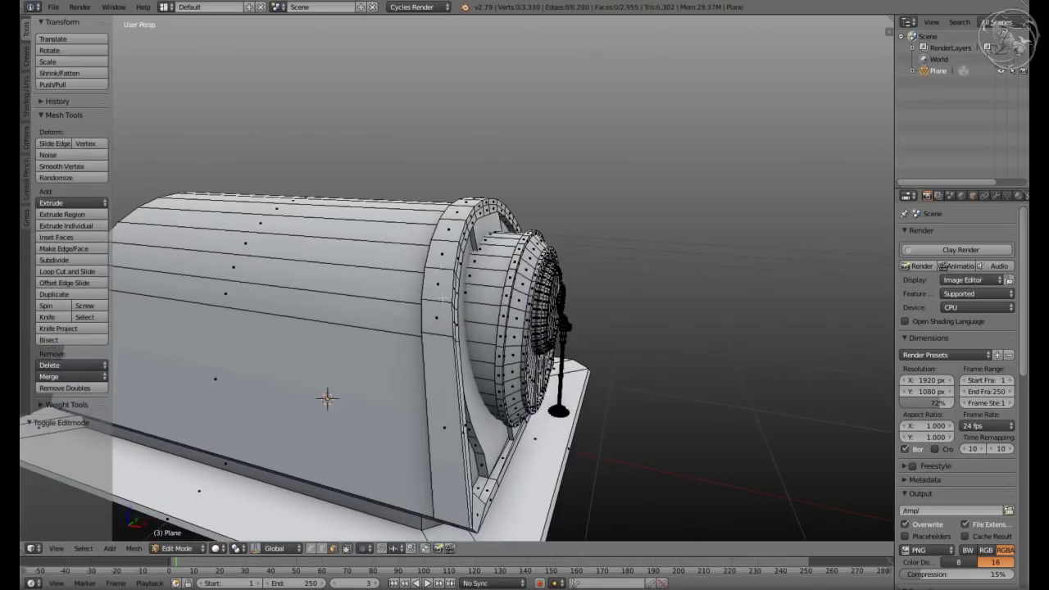
pyautogui.keyDown('ctrl'); pyautogui.rightClick(474, 358); pyautogui.keyUp('ctrl')
pyautogui.moveTo(474, 358); pyautogui.dragTo(555, 314, button='middle')
pyautogui.press('KP_1')
pyautogui.press('KP_Decimal')
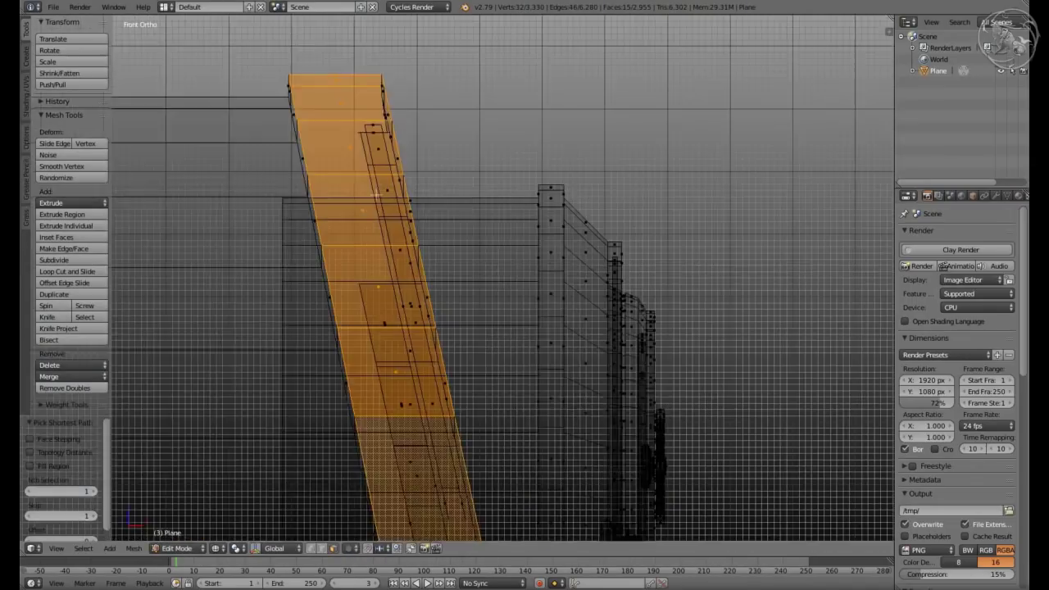
pyautogui.press('Tab')
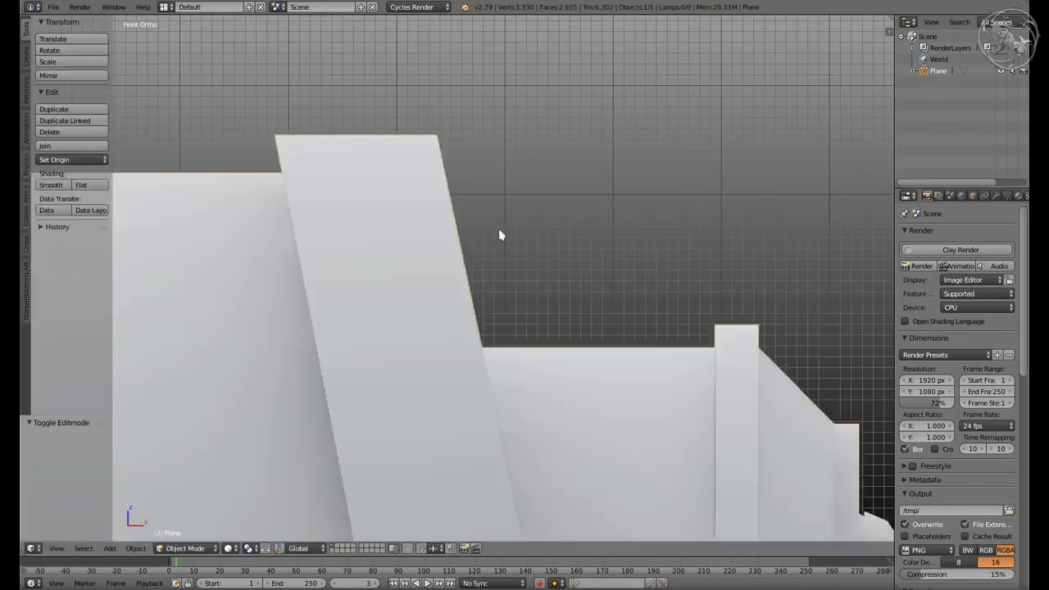
pyautogui.scroll(-5, 500, 235)
pyautogui.moveTo(499, 235)
pyautogui.mouseDown(button='middle')
pyautogui.moveTo(432, 355)
pyautogui.moveTo(403, 317)
pyautogui.moveTo(466, 326)
pyautogui.moveTo(402, 300)
pyautogui.moveTo(428, 276)
pyautogui.mouseUp(button='middle')
# Add a cube to the furnace mesh and raise it 1 unit along Z
pyautogui.press('Tab')
pyautogui.press('z')
pyautogui.hotkey('shift', 'a')
pyautogui.click(400, 300)
pyautogui.press('g')
pyautogui.press('z')
pyautogui.press('1')
pyautogui.press('Return')
# Toggle wireframe shading and set the pivot point to the 3D Cursor
pyautogui.press('z')
pyautogui.press('z')
pyautogui.press('z')
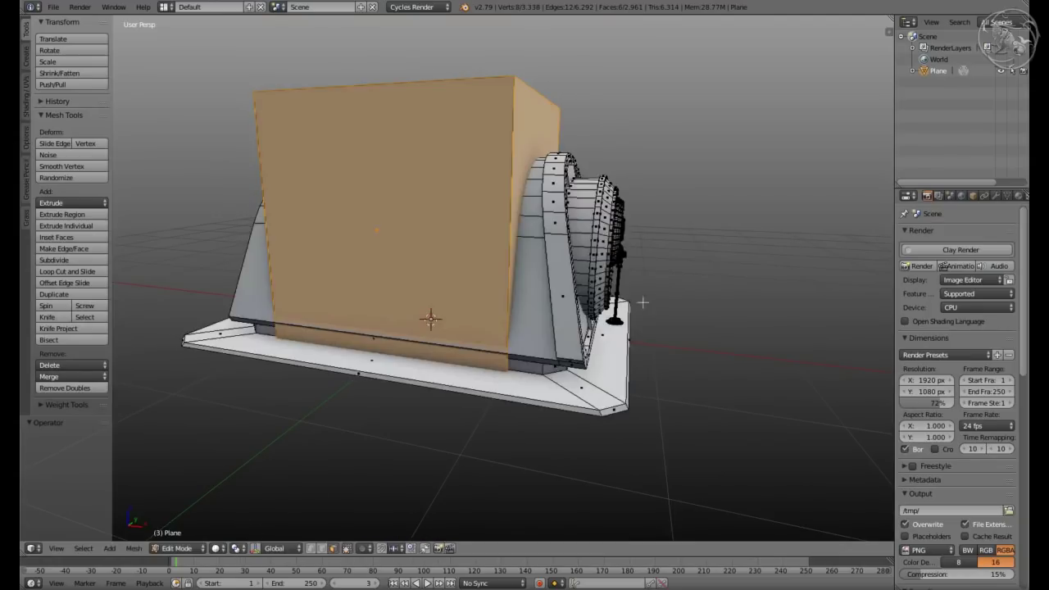
pyautogui.press('z')
pyautogui.click(238, 549)
pyautogui.click(281, 523)
# Shrink the box, move it along Y against the furnace side, and stretch it taller
pyautogui.press('s')
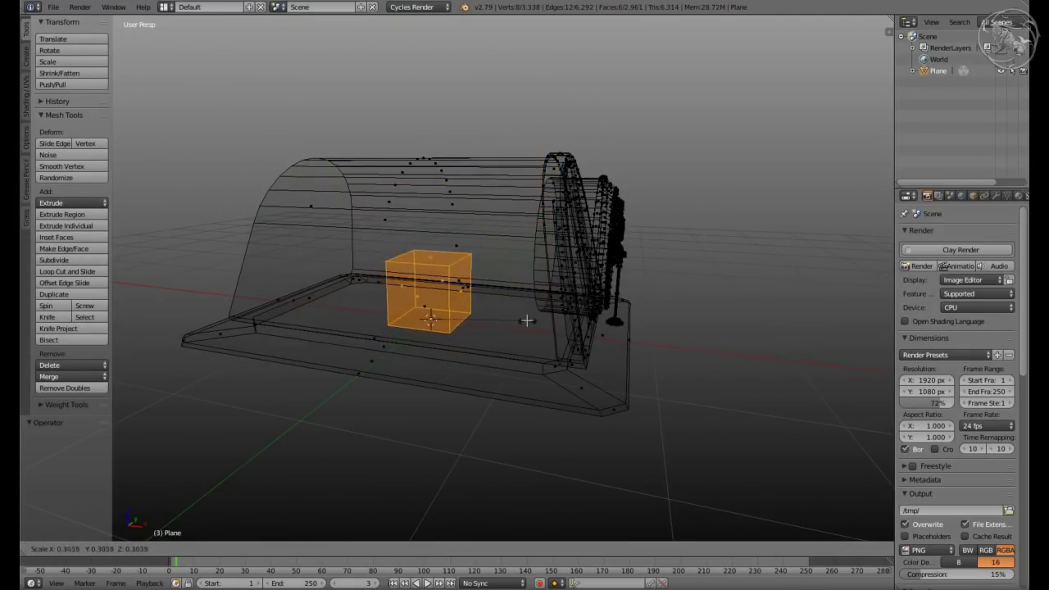
pyautogui.press('Return')
pyautogui.press('g')
pyautogui.press('y')
pyautogui.press('Return')
pyautogui.press('z')
pyautogui.press('s')
pyautogui.press('z')
pyautogui.moveTo(420, 269); pyautogui.dragTo(435, 275, button='middle')
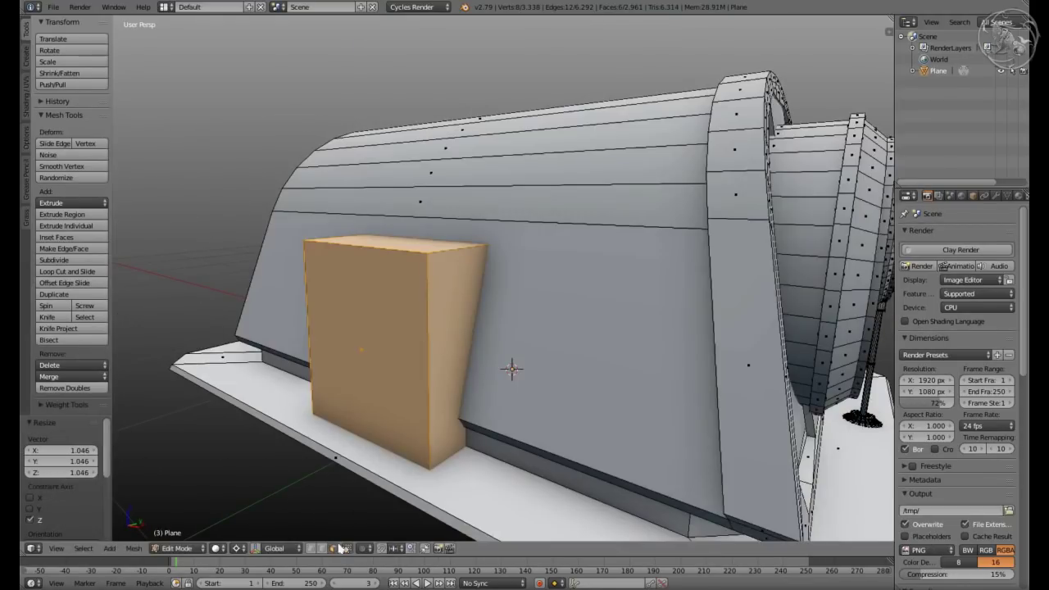
# Delete the box's face against the body and inset its front face
pyautogui.press('x')
pyautogui.click(440, 275)
pyautogui.moveTo(328, 492); pyautogui.dragTo(459, 345, button='middle')
pyautogui.rightClick(352, 344)
pyautogui.press('i')
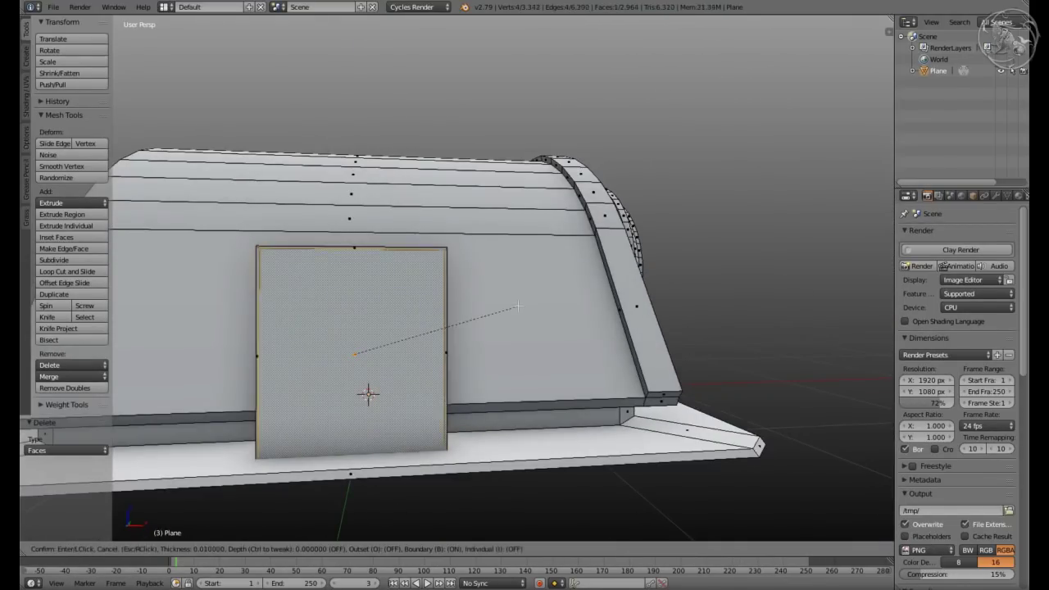
pyautogui.click(486, 312)
# Bevel the box's top edges with extra segments into an arched top
pyautogui.moveTo(486, 311); pyautogui.dragTo(480, 311, button='middle')
pyautogui.rightClick(418, 275)
pyautogui.press('z')
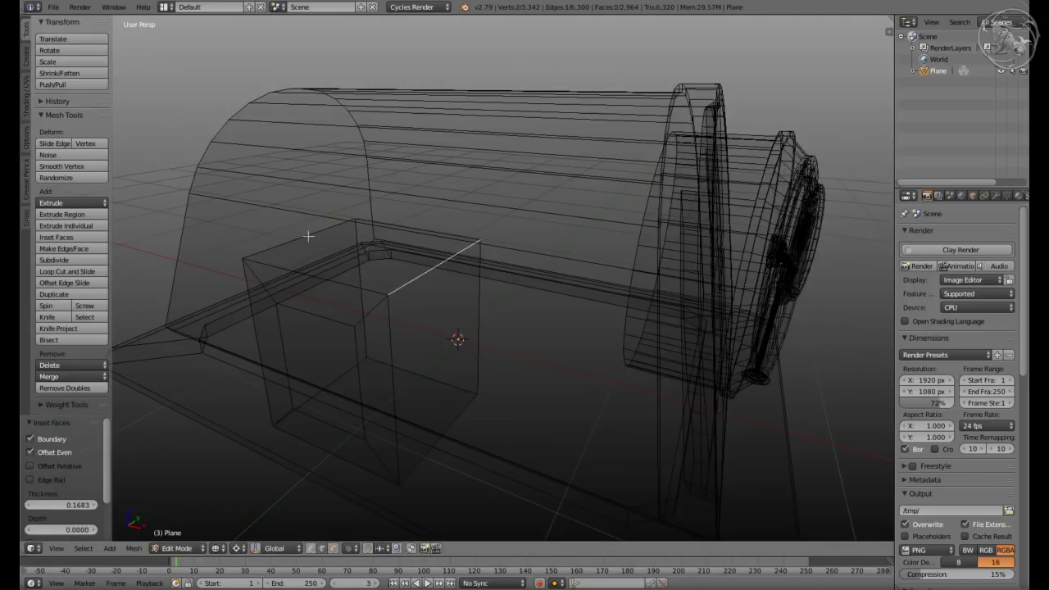
pyautogui.press('z')
pyautogui.hotkey('ctrl', 'b')
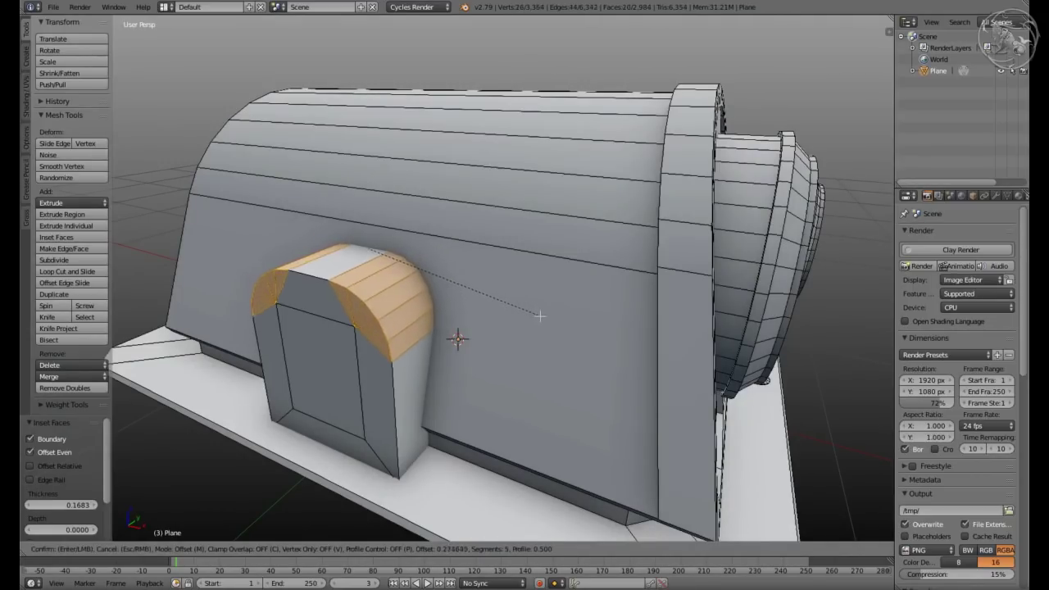
pyautogui.click(539, 316)
pyautogui.press('a')
pyautogui.press('Tab')
pyautogui.press('Tab')
# Dissolve the fan edges in the arch and delete an unwanted hatch face
pyautogui.scroll(3, 285, 471)
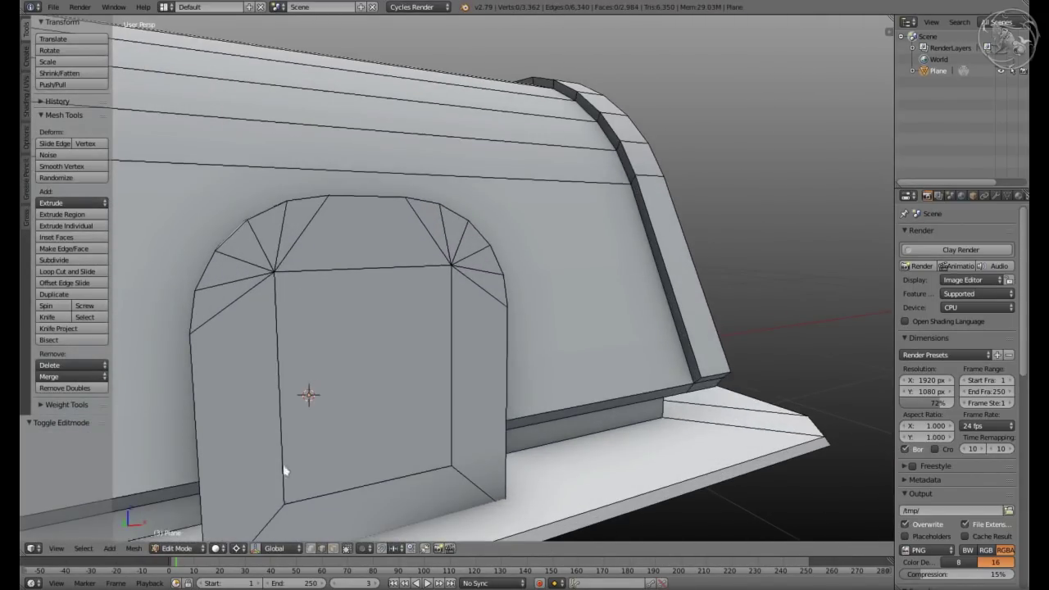
pyautogui.press('x')
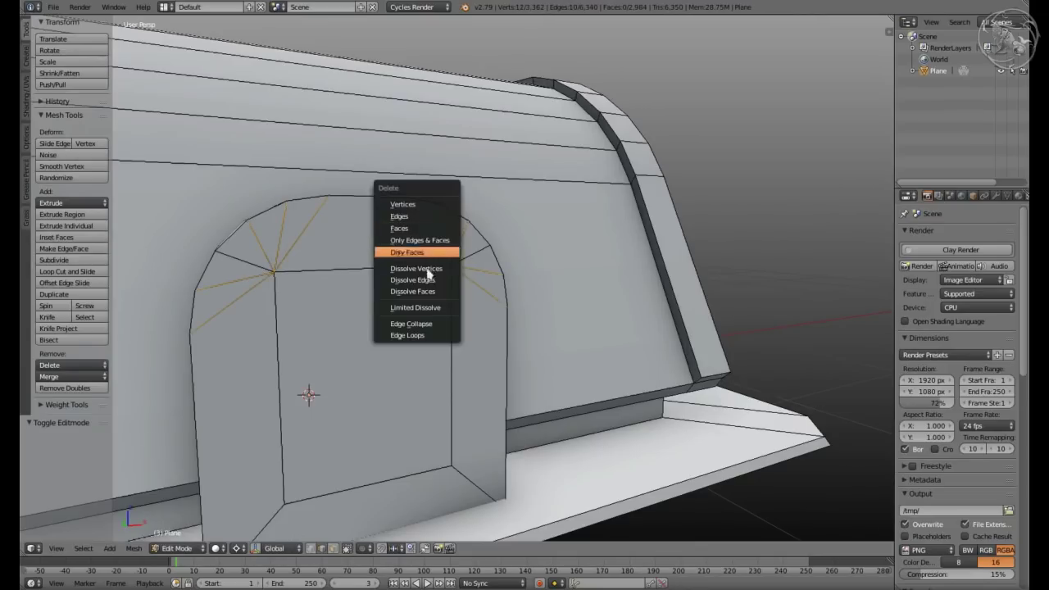
pyautogui.click(431, 283)
pyautogui.moveTo(430, 283); pyautogui.dragTo(335, 552, button='middle')
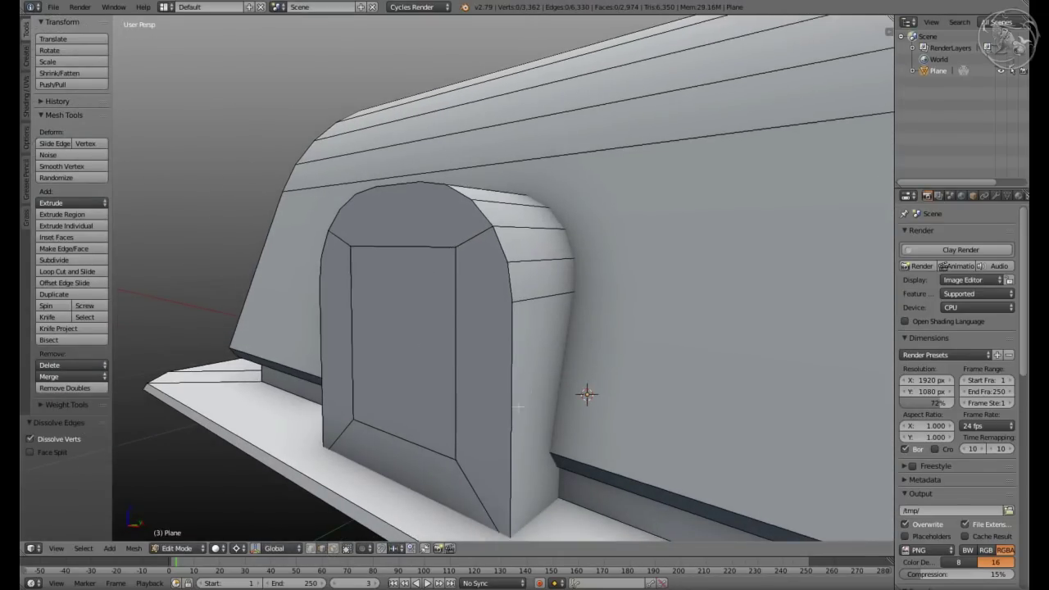
pyautogui.press('z')
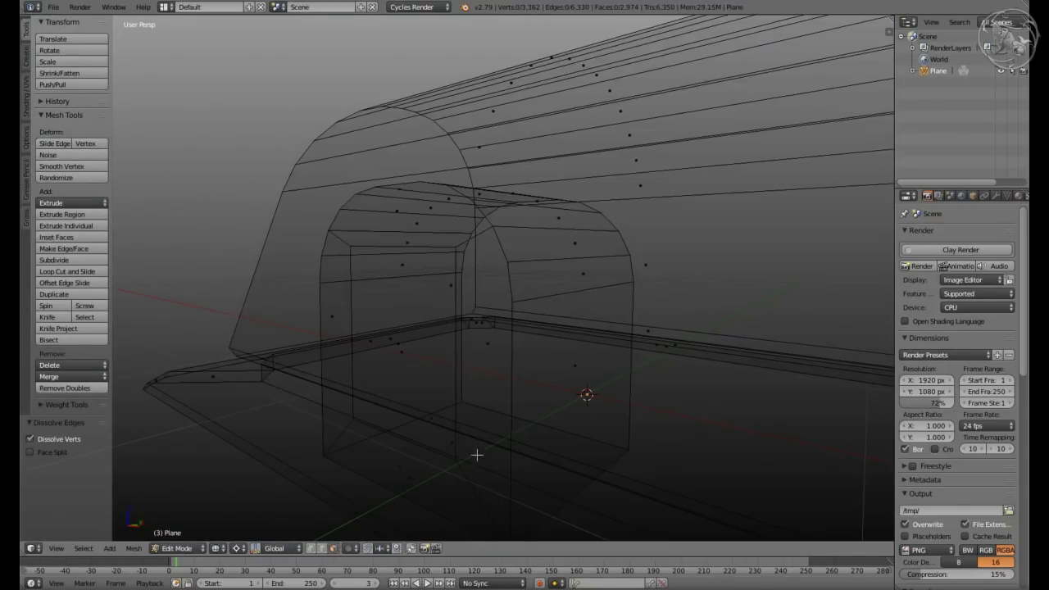
pyautogui.press('x')
pyautogui.click(298, 536)
pyautogui.press('z')
pyautogui.press('a')
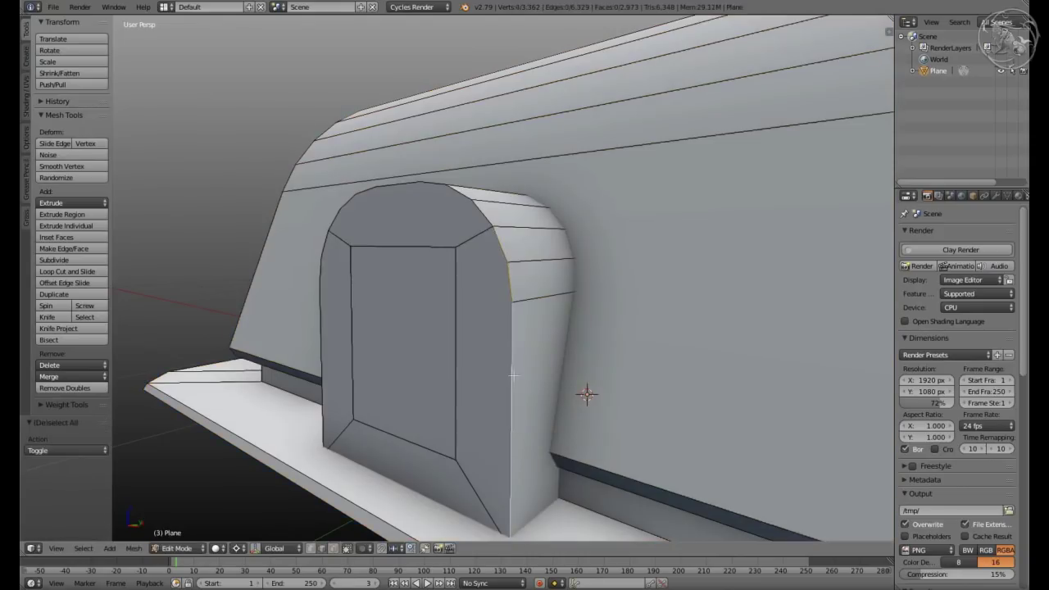
# Select several faces on the hatch front and delete them
pyautogui.moveTo(391, 449); pyautogui.dragTo(410, 393, button='middle')
pyautogui.scroll(3, 410, 393)
pyautogui.click(334, 548)
pyautogui.moveTo(334, 491); pyautogui.dragTo(328, 394, button='middle')
pyautogui.rightClick(278, 409)
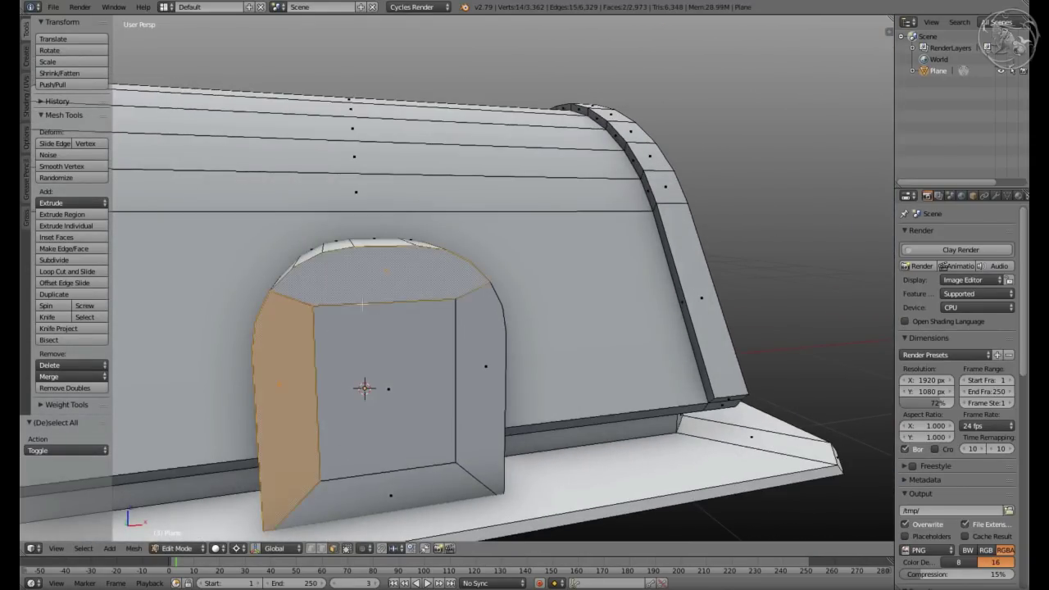
pyautogui.keyDown('shift'); pyautogui.rightClick(433, 398); pyautogui.keyUp('shift')
pyautogui.press('x')
pyautogui.click(363, 469)
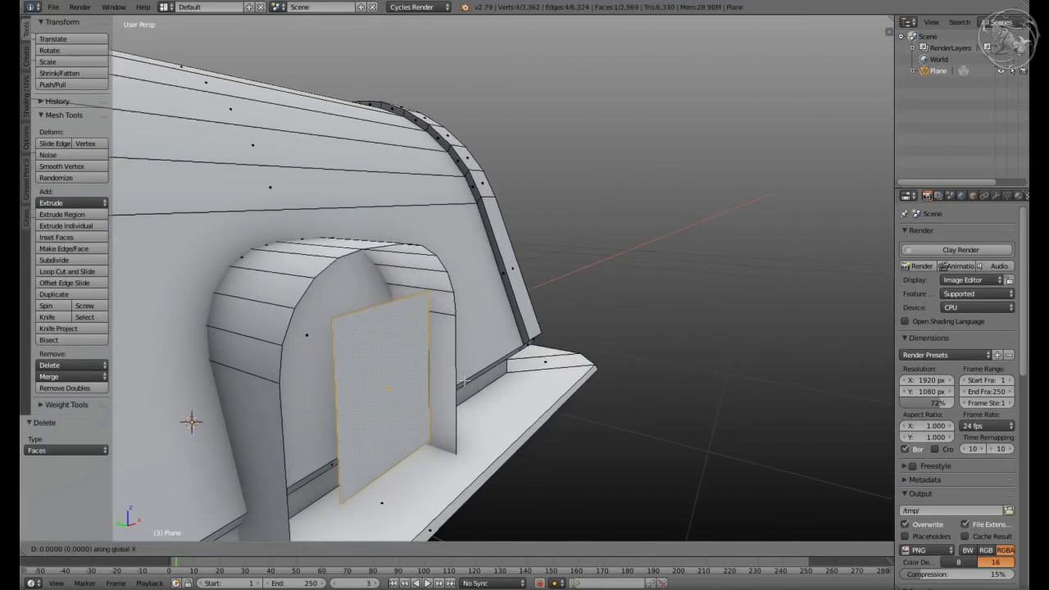
# Fill the arch opening's edge loop with a face and inset it
pyautogui.click(473, 384)
pyautogui.moveTo(473, 383); pyautogui.dragTo(459, 410, button='middle')
pyautogui.press('z')
pyautogui.keyDown('alt'); pyautogui.keyDown('shift'); pyautogui.rightClick(238, 368); pyautogui.keyUp('shift'); pyautogui.keyUp('alt')
pyautogui.press('z')
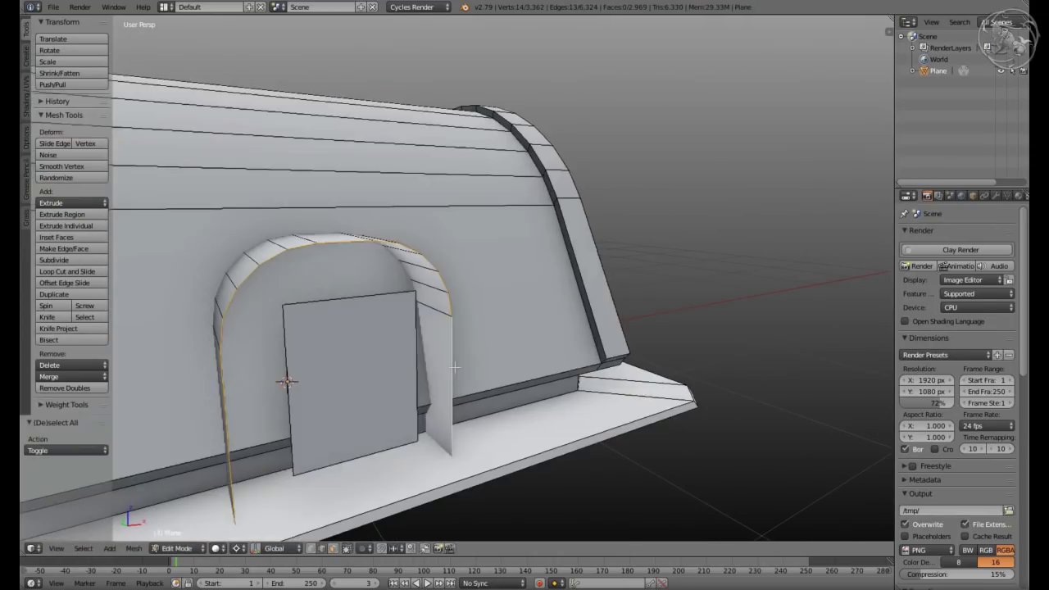
pyautogui.press('f')
pyautogui.press('i')
pyautogui.click(334, 525)
# Delete the arch's bottom face and extrude the ring out as a raised rim
pyautogui.moveTo(334, 525)
pyautogui.mouseDown(button='middle')
pyautogui.moveTo(344, 459)
pyautogui.moveTo(328, 508)
pyautogui.mouseUp(button='middle')
pyautogui.rightClick(337, 474)
pyautogui.press('z')
pyautogui.press('x')
pyautogui.click(335, 473)
pyautogui.press('z')
pyautogui.press('e')
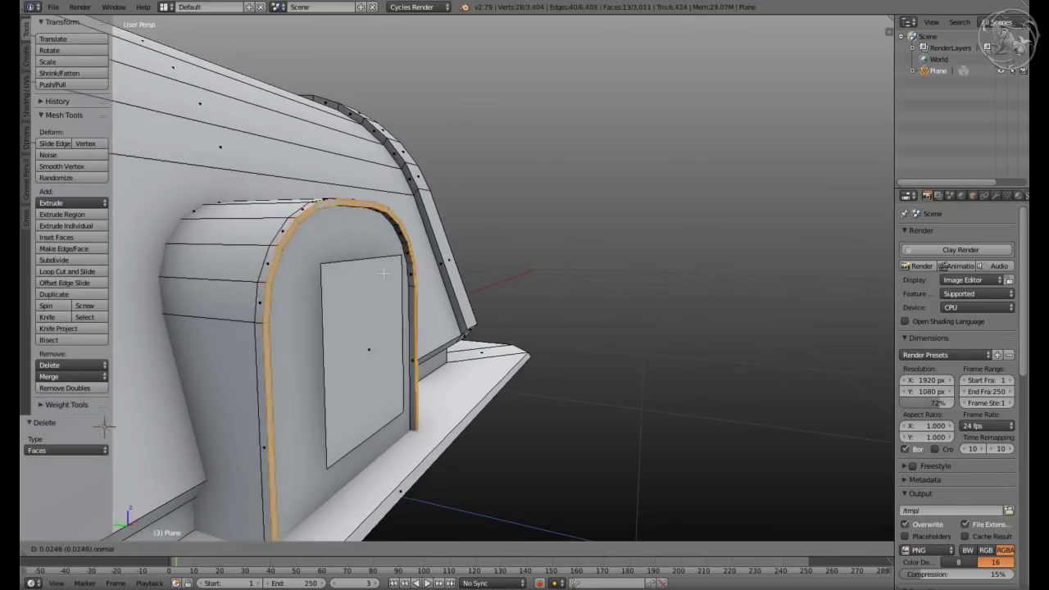
pyautogui.click(322, 551)
# Select the extruded arch ring and a path of edges along the arch
pyautogui.press('a')
pyautogui.press('a')
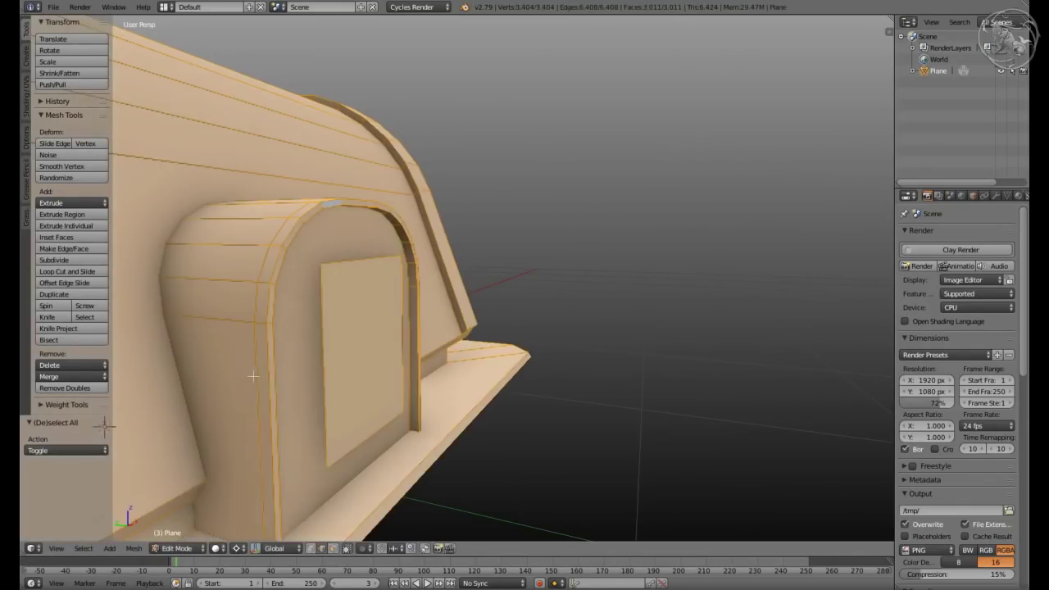
pyautogui.press('a')
pyautogui.moveTo(259, 324)
pyautogui.mouseDown(button='middle')
pyautogui.moveTo(246, 348)
pyautogui.moveTo(430, 373)
pyautogui.mouseUp(button='middle')
pyautogui.press('z')
pyautogui.press('l')
pyautogui.keyDown('ctrl'); pyautogui.rightClick(244, 351); pyautogui.keyUp('ctrl')
# Undo the accidental extrusion and dissolve the extra arch edges
pyautogui.press('z')
pyautogui.moveTo(239, 538); pyautogui.dragTo(430, 289, button='middle')
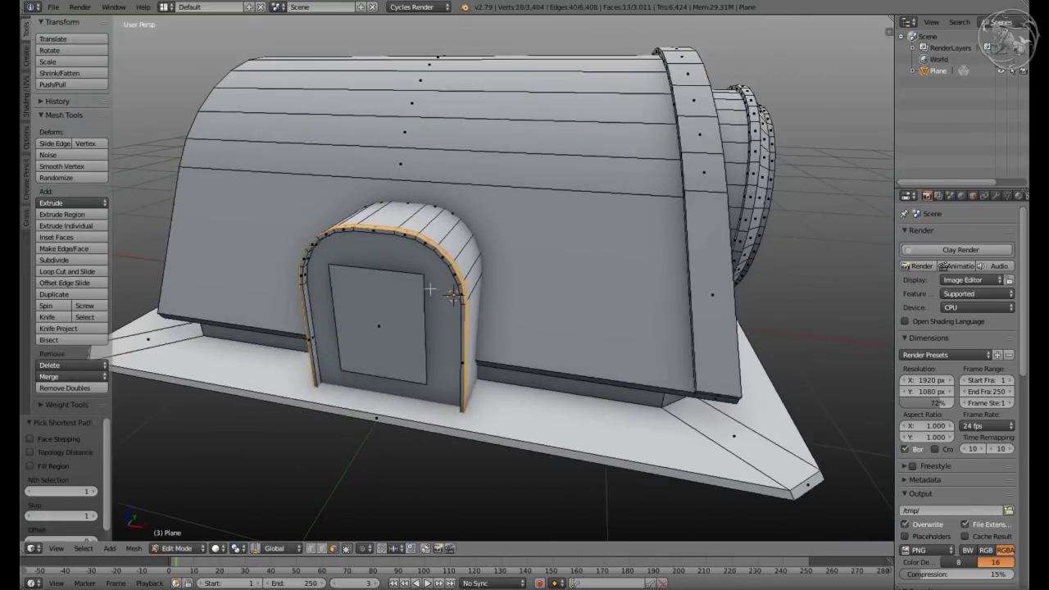
pyautogui.press('Escape')
pyautogui.hotkey('ctrl', 'z')
pyautogui.press('KP_Decimal')
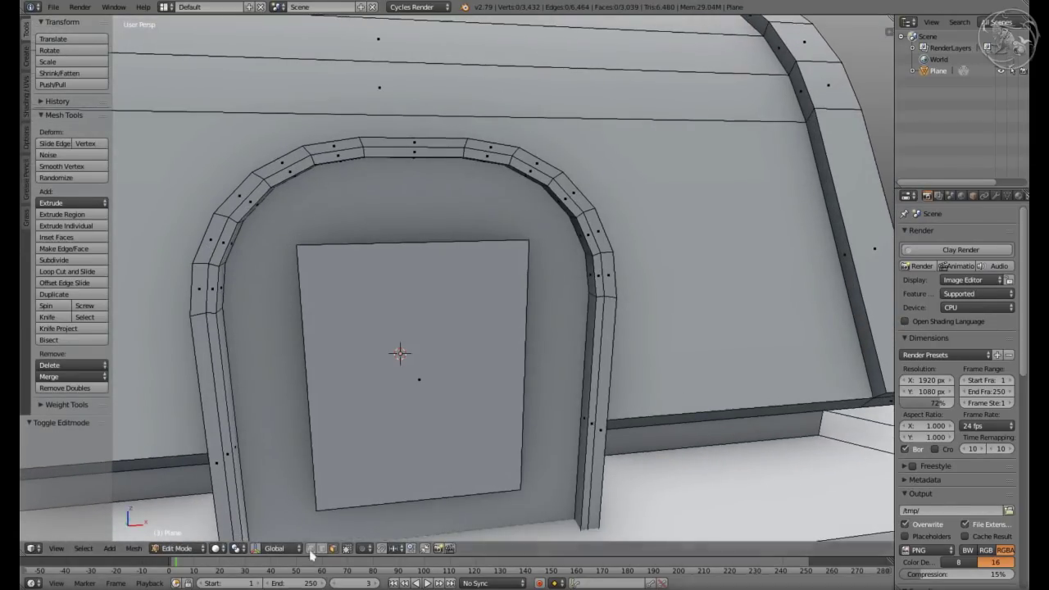
pyautogui.press('x')
pyautogui.click(174, 387)
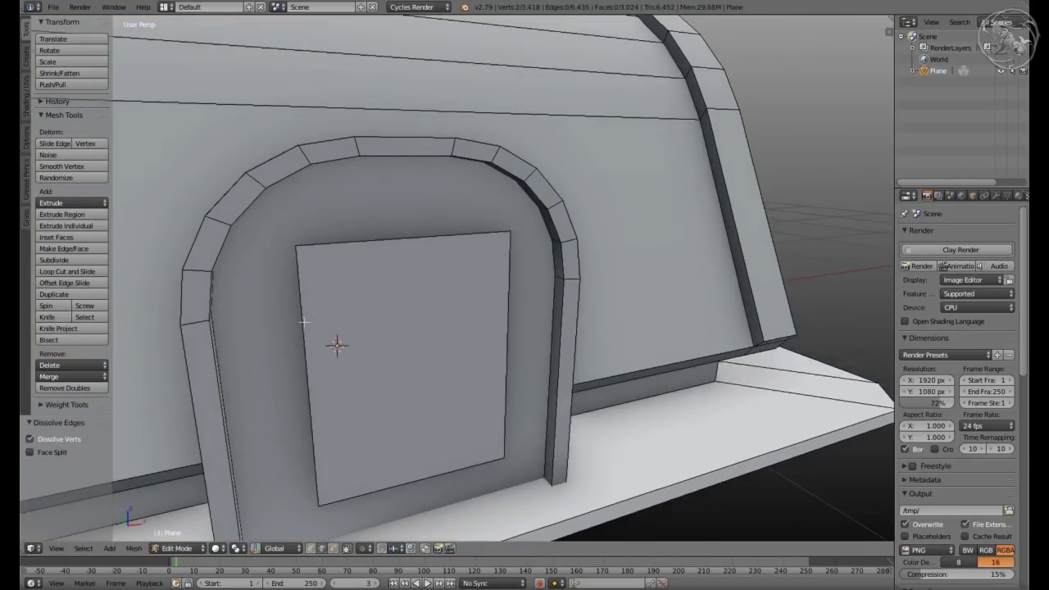
# Inset the door panel face and round its corners
pyautogui.press('3')
pyautogui.rightClick(492, 344)
pyautogui.press('i')
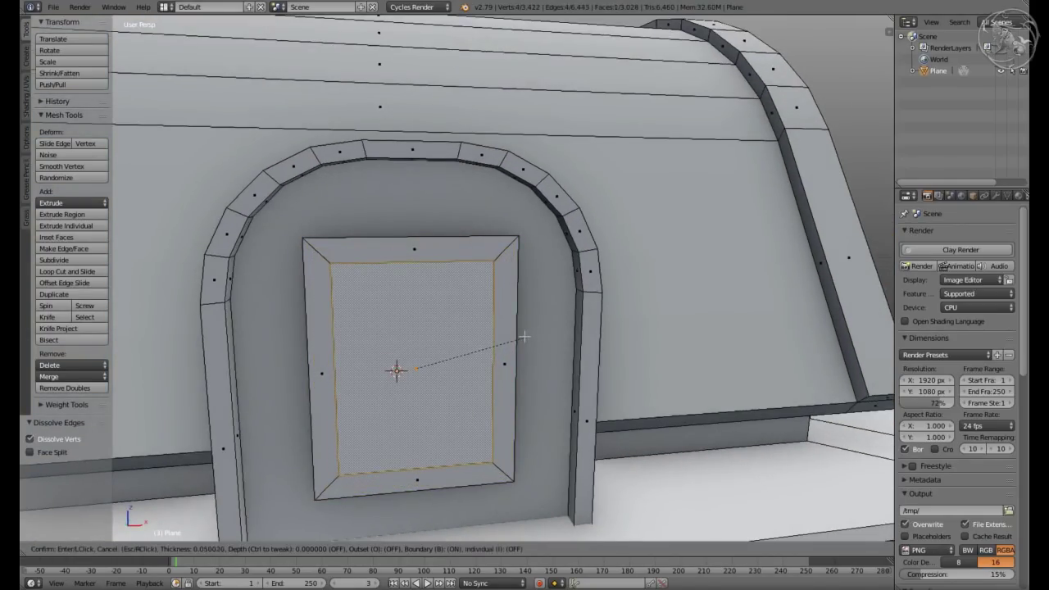
pyautogui.click(524, 336)
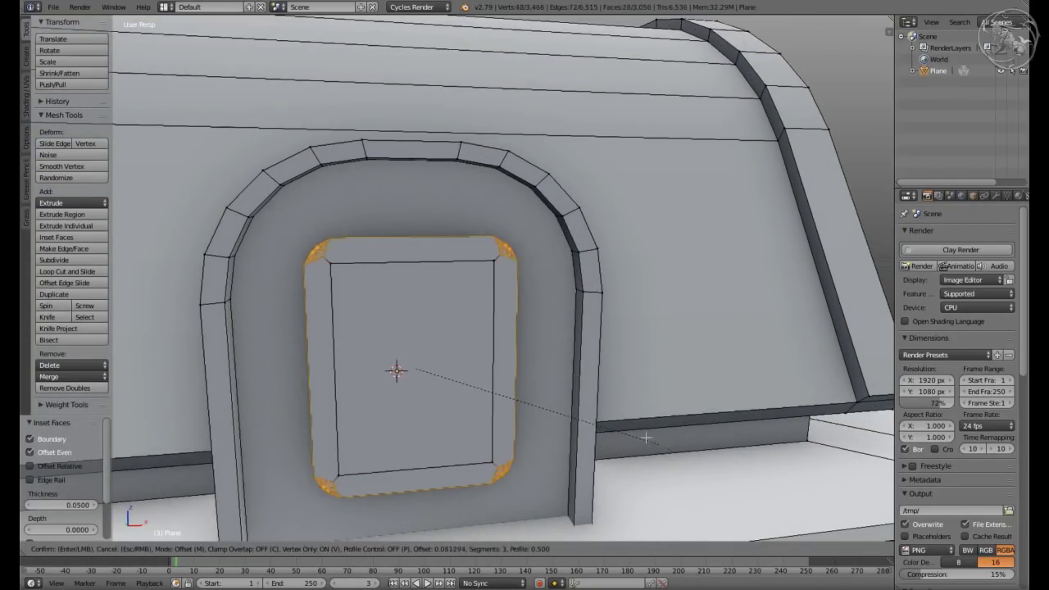
pyautogui.click(597, 377)
pyautogui.moveTo(597, 377); pyautogui.dragTo(282, 373, button='middle')
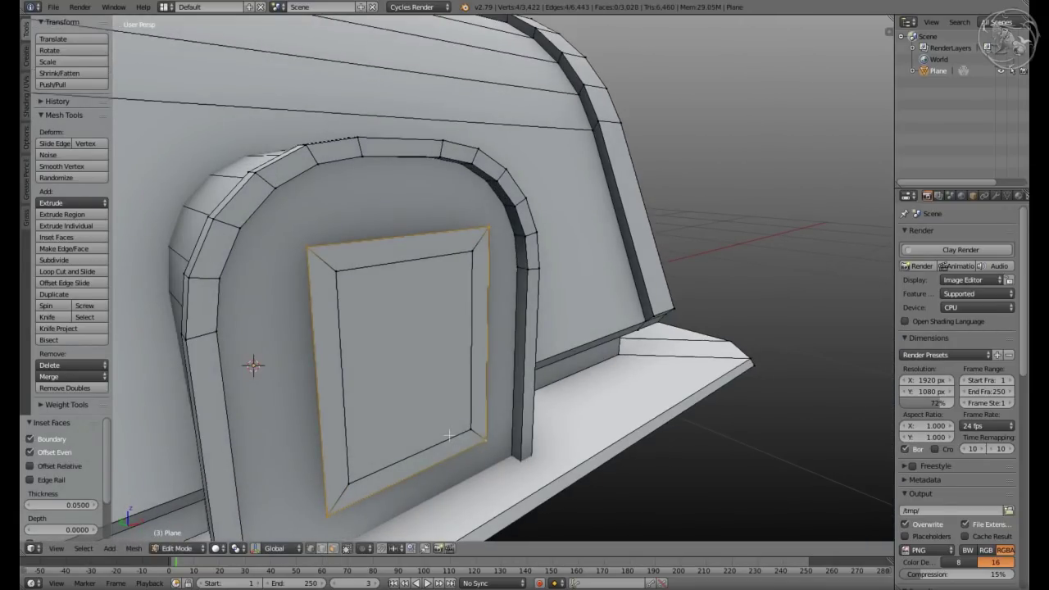
# Extrude the door face outward along Y and round its corners again
pyautogui.press('e')
pyautogui.press('y')
pyautogui.click(422, 388)
pyautogui.press('z')
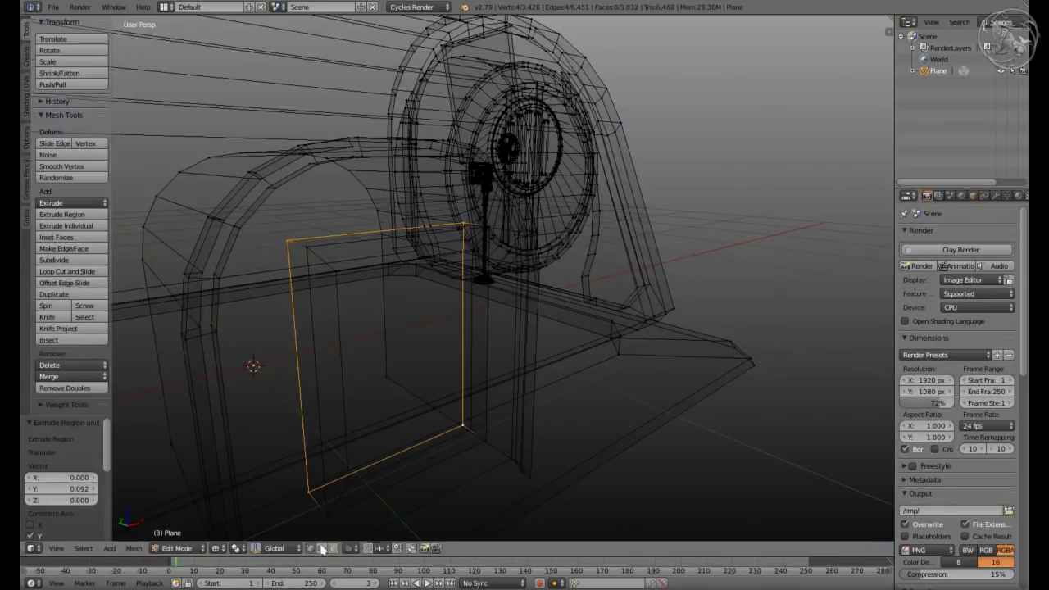
pyautogui.moveTo(336, 541)
pyautogui.mouseDown(button='middle')
pyautogui.moveTo(374, 429)
pyautogui.moveTo(330, 251)
pyautogui.moveTo(533, 271)
pyautogui.moveTo(335, 423)
pyautogui.moveTo(509, 366)
pyautogui.mouseUp(button='middle')
pyautogui.press('z')
pyautogui.press('z')
pyautogui.press('z')
pyautogui.click(542, 360)
# Remove duplicate vertices across the mesh and bevel the door frame's edge
pyautogui.press('a')
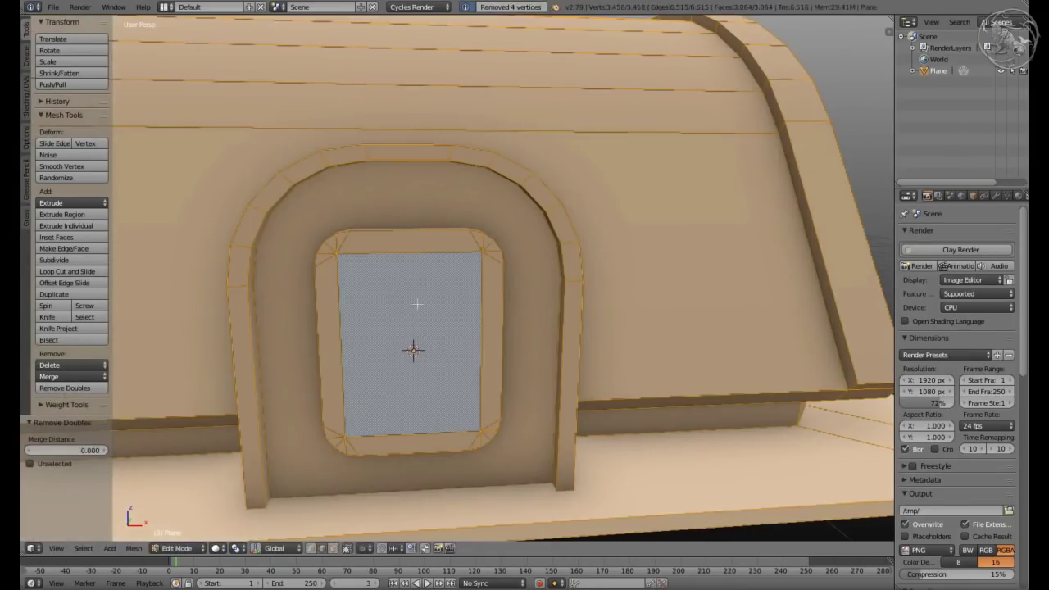
pyautogui.press('Tab')
pyautogui.press('Tab')
pyautogui.moveTo(456, 316); pyautogui.dragTo(338, 280, button='middle')
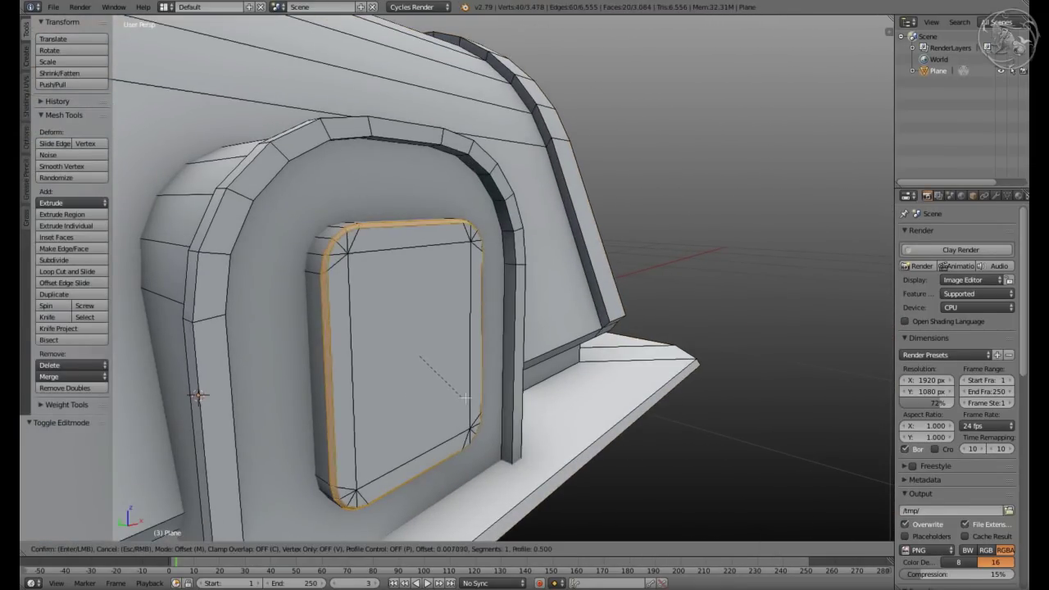
pyautogui.click(465, 398)
pyautogui.moveTo(465, 398); pyautogui.dragTo(391, 286, button='middle')
pyautogui.scroll(3, 391, 286)
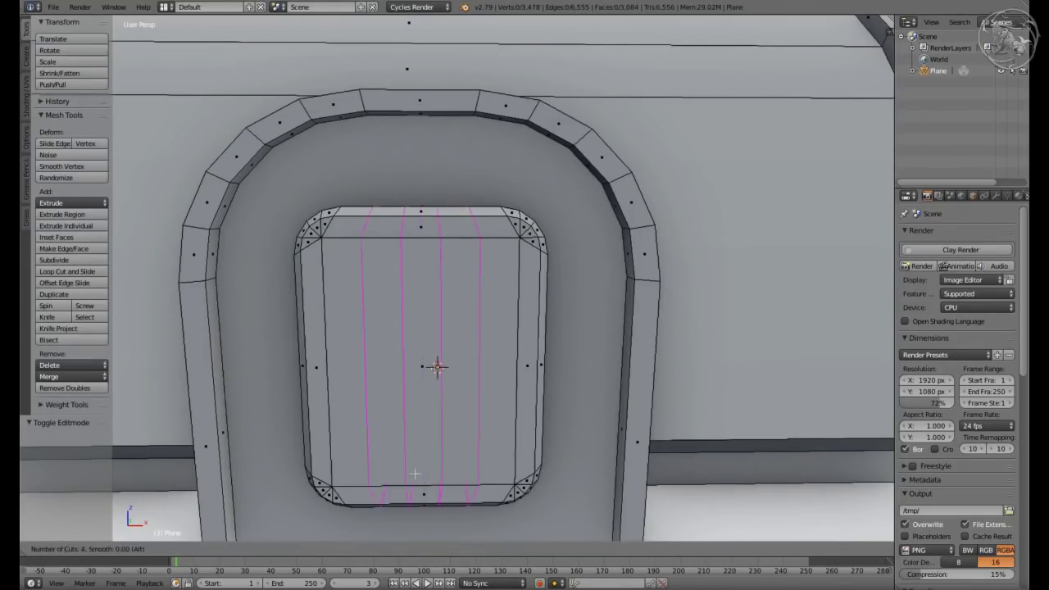
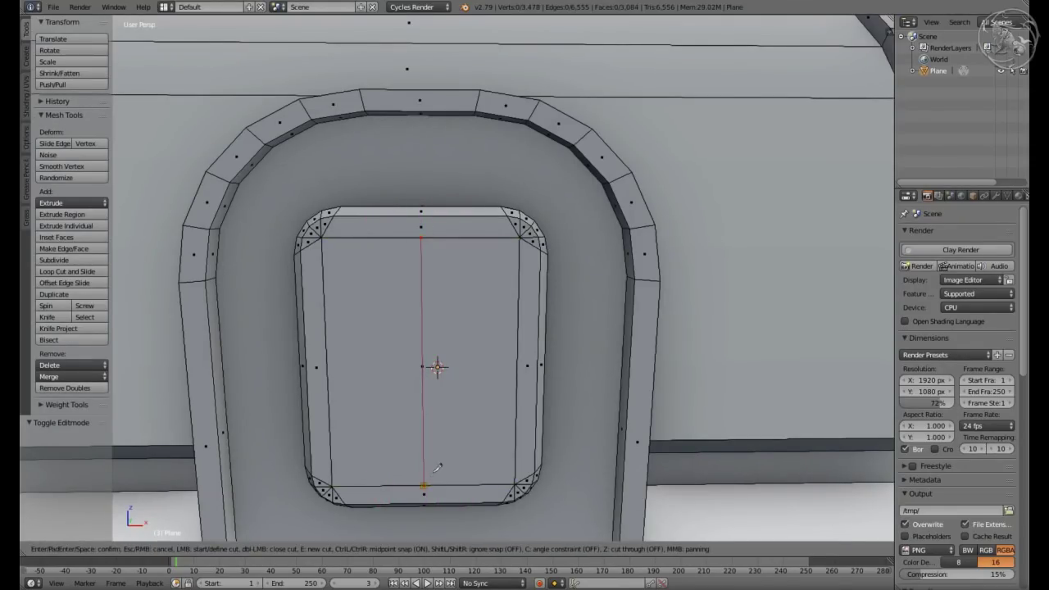
# Round the door corners with a 7-segment bevel and extrude alternate strips inward as recessed slats
pyautogui.scroll(2, 562, 455)
pyautogui.click(562, 455)
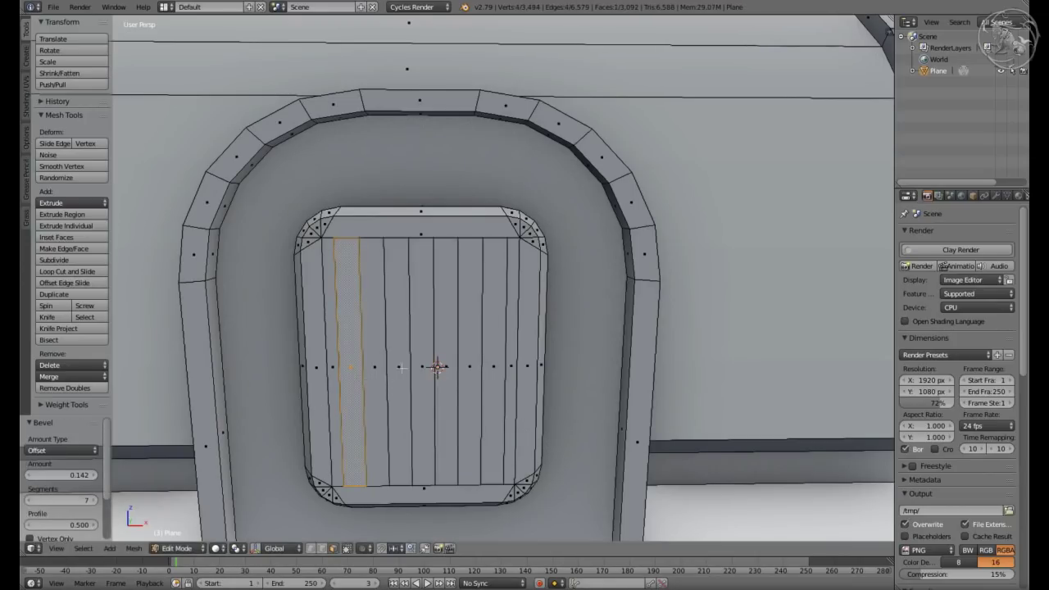
pyautogui.keyDown('shift'); pyautogui.click(402, 368); pyautogui.keyUp('shift')
pyautogui.keyDown('shift'); pyautogui.click(446, 368); pyautogui.keyUp('shift')
pyautogui.moveTo(447, 367)
pyautogui.mouseDown(button='middle')
pyautogui.moveTo(457, 323)
pyautogui.moveTo(492, 276)
pyautogui.mouseUp(button='middle')
pyautogui.press('e')
pyautogui.click(457, 322)
# Add an edge loop to the rounded door frame and give its corner a small bevel
pyautogui.press('Tab')
pyautogui.scroll(3, 491, 276)
pyautogui.press('Tab')
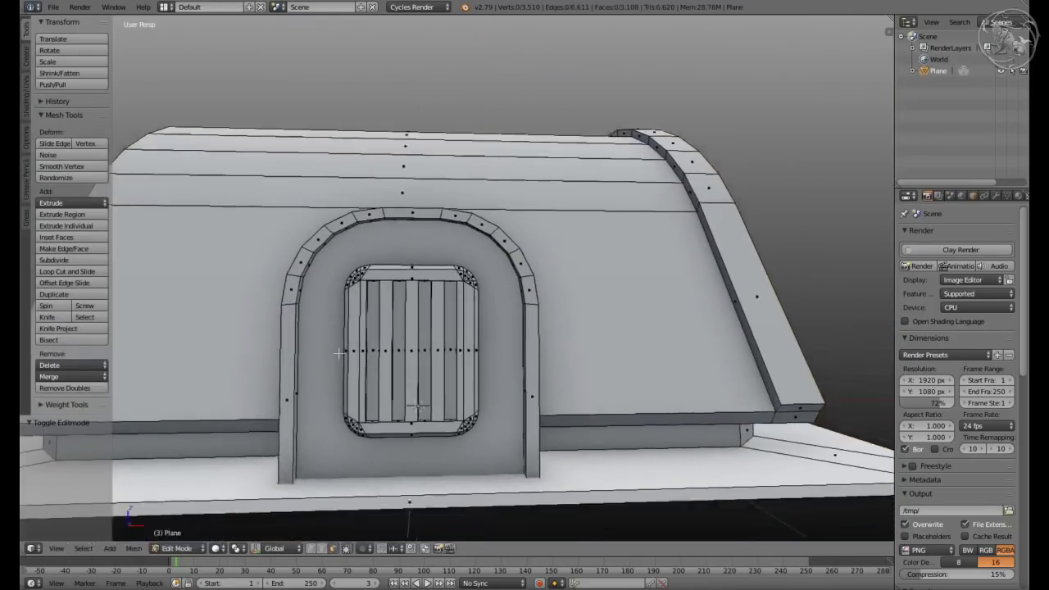
pyautogui.scroll(2, 338, 354)
pyautogui.press('Tab')
pyautogui.scroll(-2, 413, 327)
pyautogui.scroll(1, 366, 284)
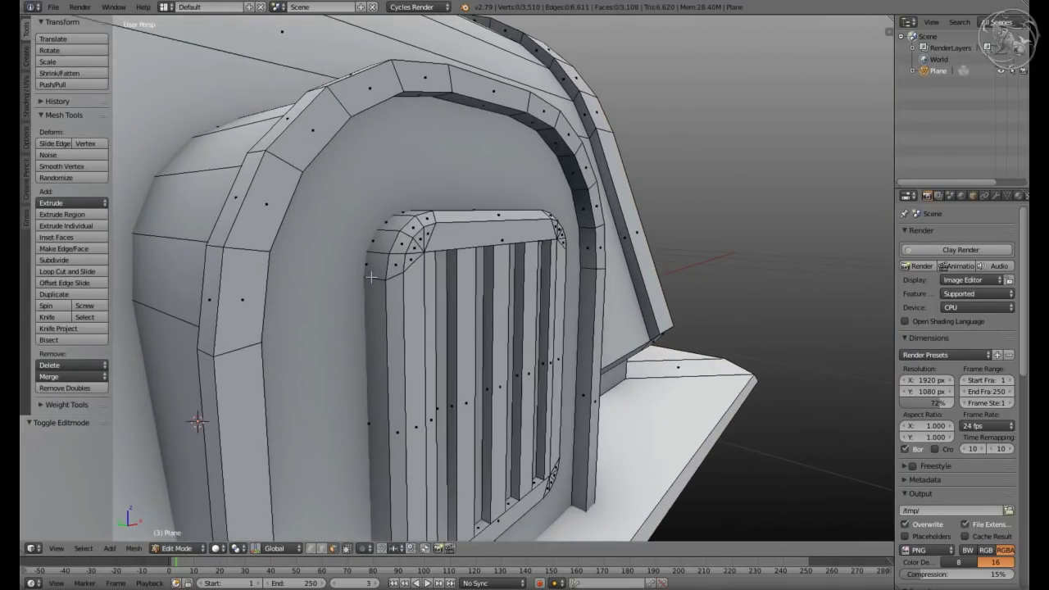
pyautogui.click(381, 280)
pyautogui.scroll(2, 381, 280)
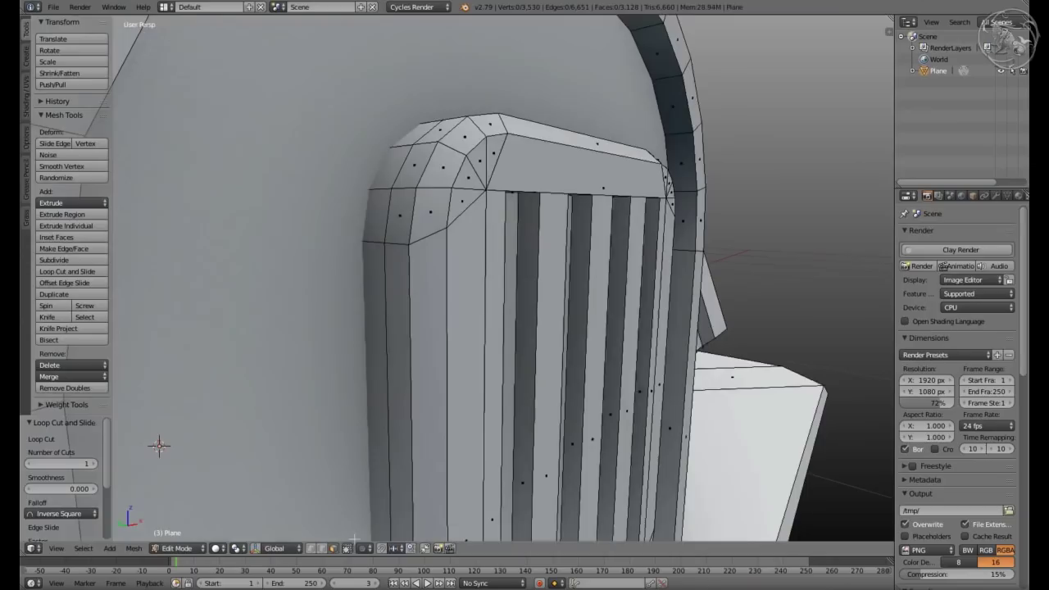
pyautogui.click(448, 304)
pyautogui.scroll(-6, 560, 275)
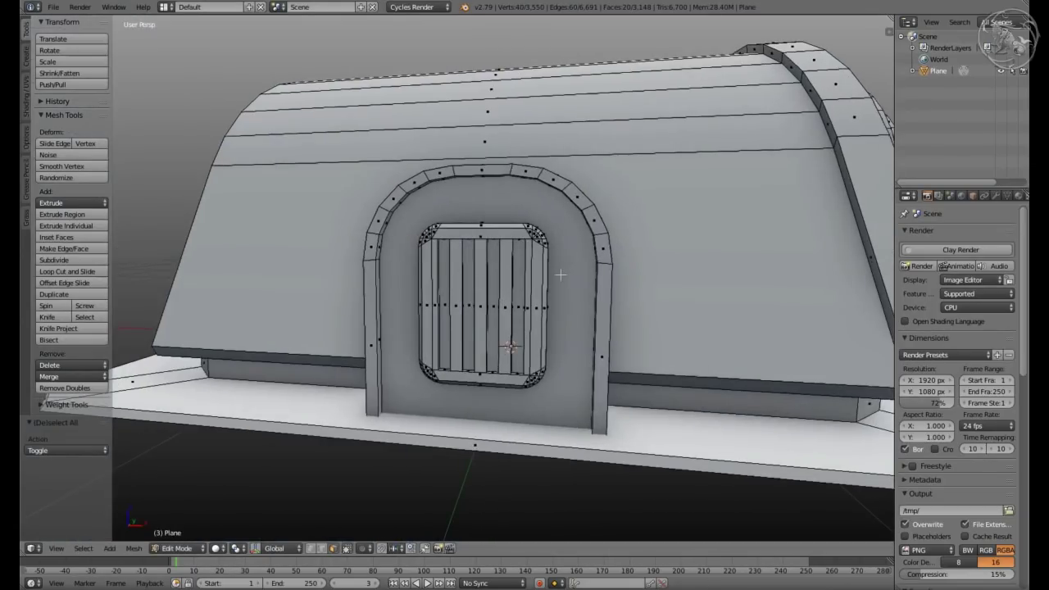
# Select the connected door arch and inner door frame with Select Linked
pyautogui.click(583, 277)
pyautogui.press('Tab')
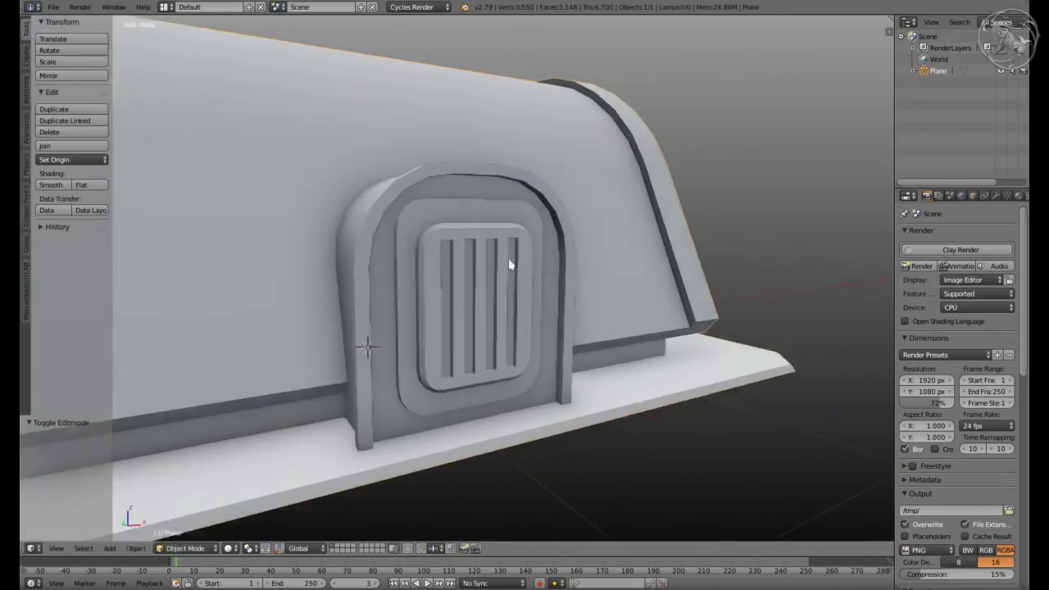
pyautogui.press('Tab')
pyautogui.press('Tab')
pyautogui.press('Tab')
pyautogui.moveTo(584, 277); pyautogui.dragTo(570, 252, button='middle')
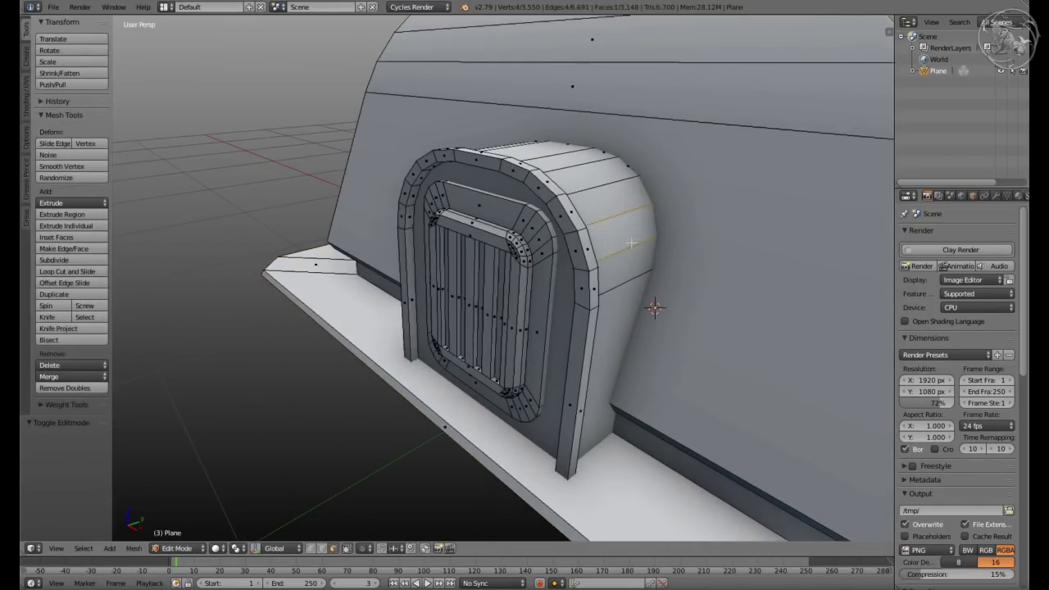
pyautogui.hotkey('ctrl', 'l')
pyautogui.press('z')
pyautogui.press('z')
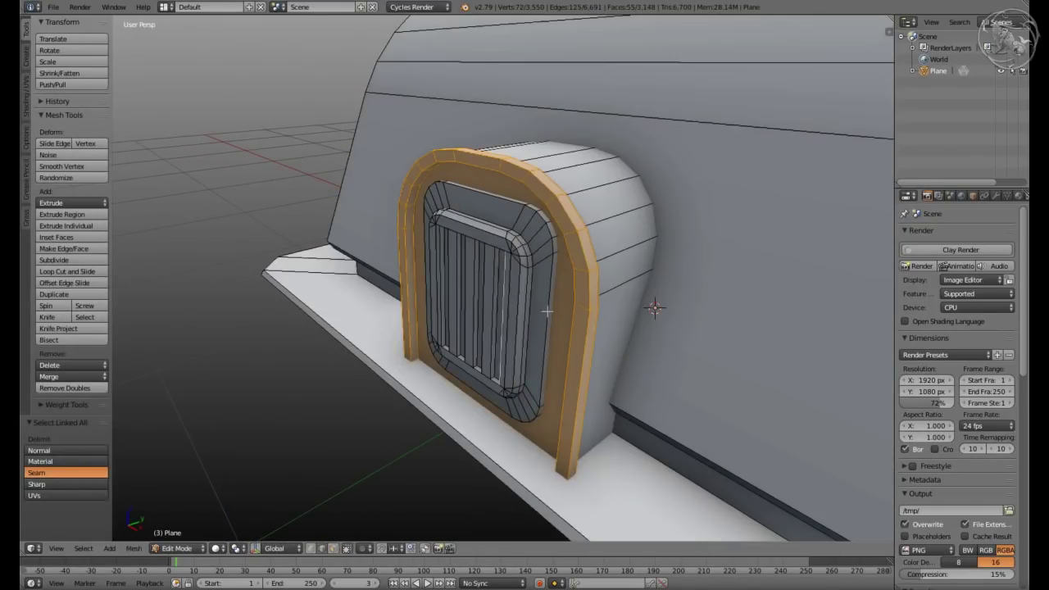
pyautogui.press('l')
pyautogui.press('z')
pyautogui.press('z')
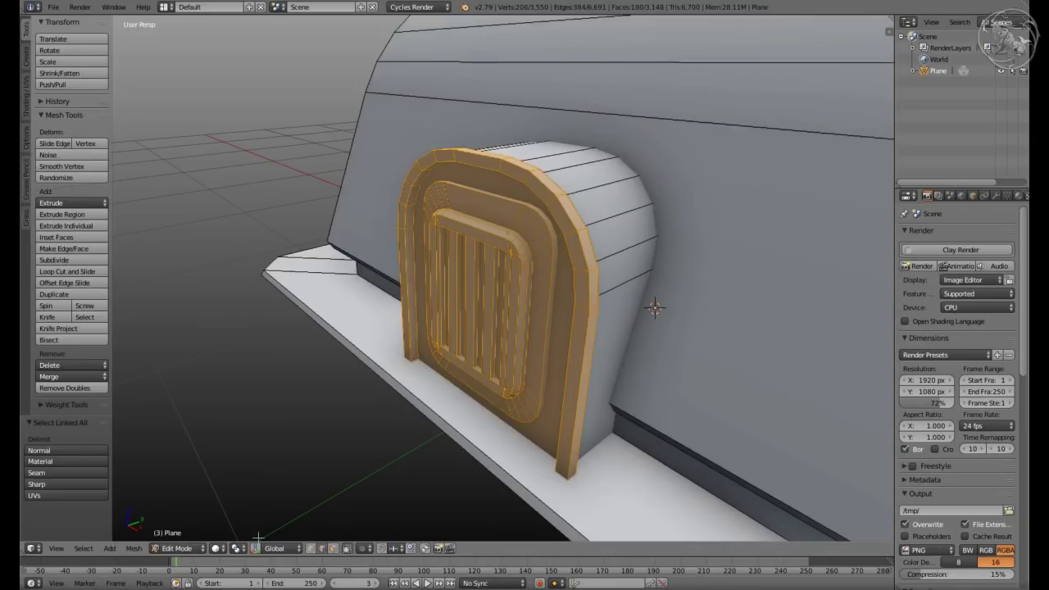
pyautogui.moveTo(590, 275)
pyautogui.mouseDown(button='middle')
pyautogui.moveTo(599, 266)
pyautogui.moveTo(762, 375)
pyautogui.moveTo(653, 240)
pyautogui.moveTo(546, 241)
pyautogui.moveTo(494, 258)
pyautogui.mouseUp(button='middle')
pyautogui.press('Tab')
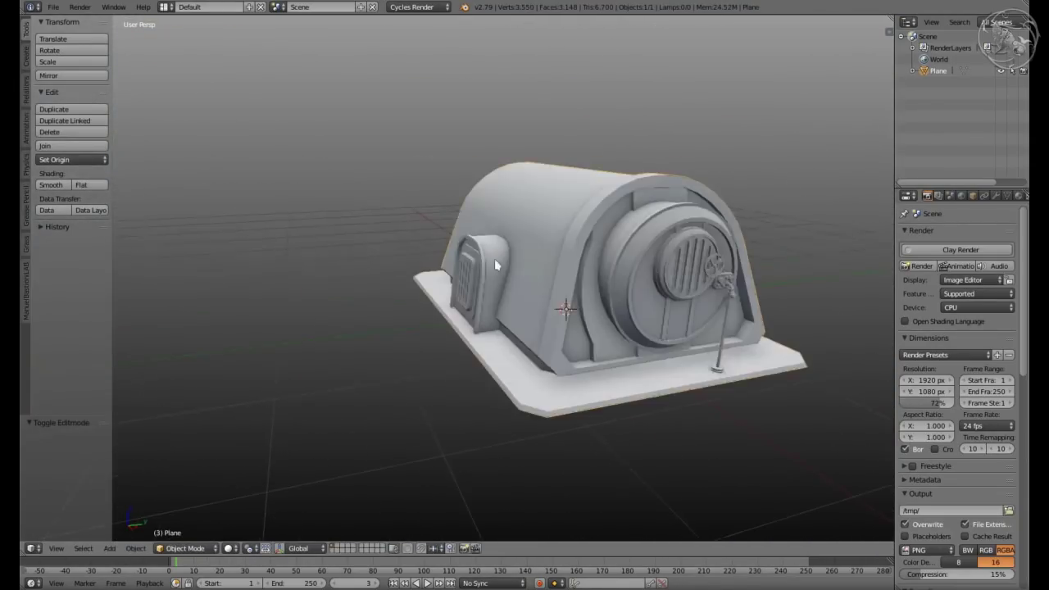
pyautogui.press('Tab')
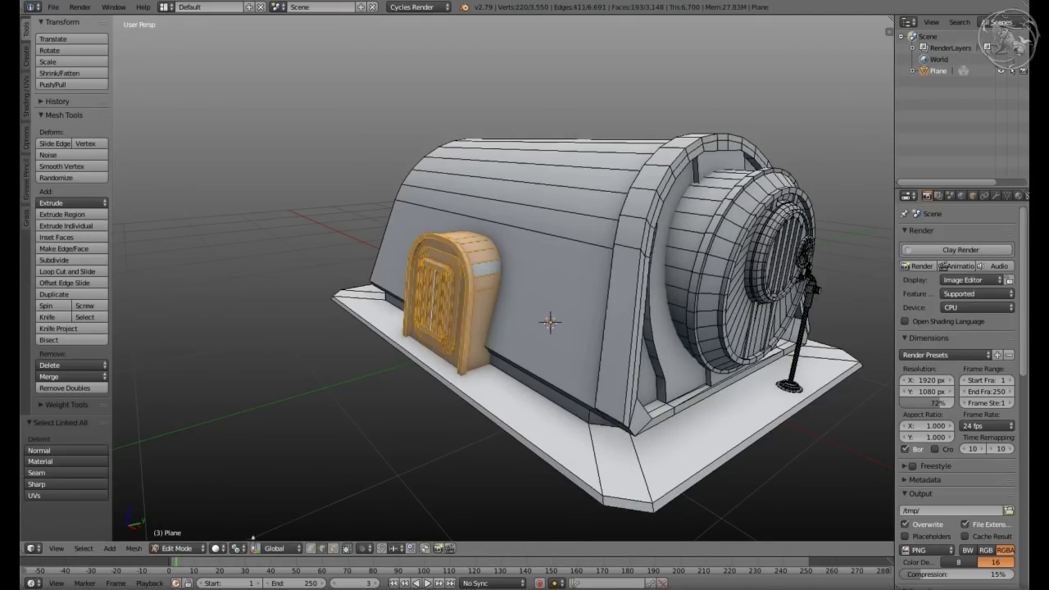
# Duplicate the selected door panel with Shift+D to make a second copy on the furnace
pyautogui.press('z')
pyautogui.hotkey('shift', 'd')
pyautogui.press('a')
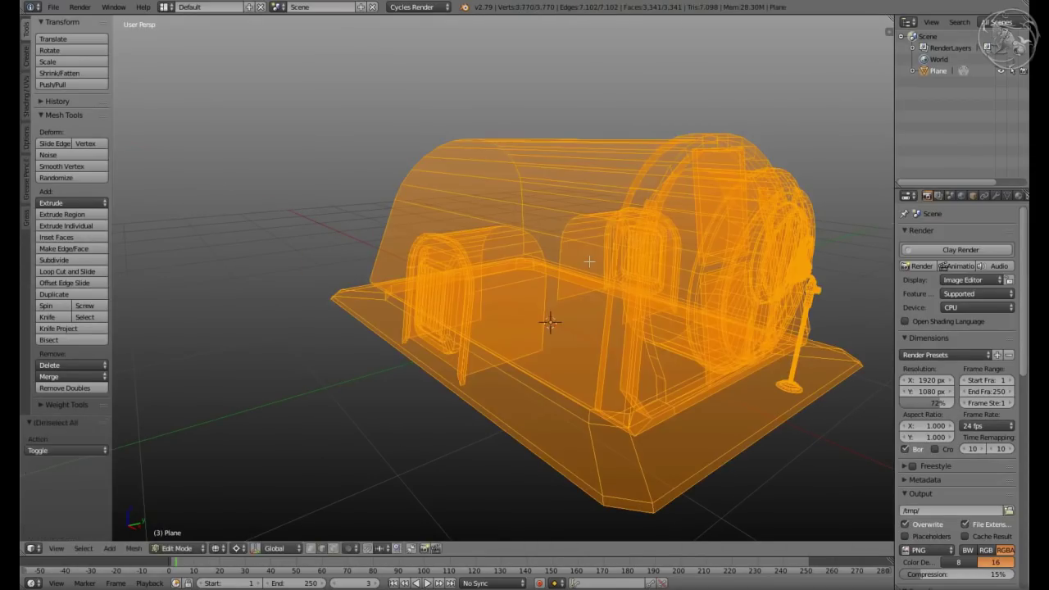
pyautogui.press('Tab')
pyautogui.press('z')
pyautogui.scroll(-4, 558, 295)
pyautogui.scroll(3, 528, 293)
pyautogui.moveTo(558, 296)
pyautogui.mouseDown(button='middle')
pyautogui.moveTo(530, 288)
pyautogui.moveTo(492, 311)
pyautogui.mouseUp(button='middle')
pyautogui.press('Tab')
pyautogui.scroll(4, 491, 311)
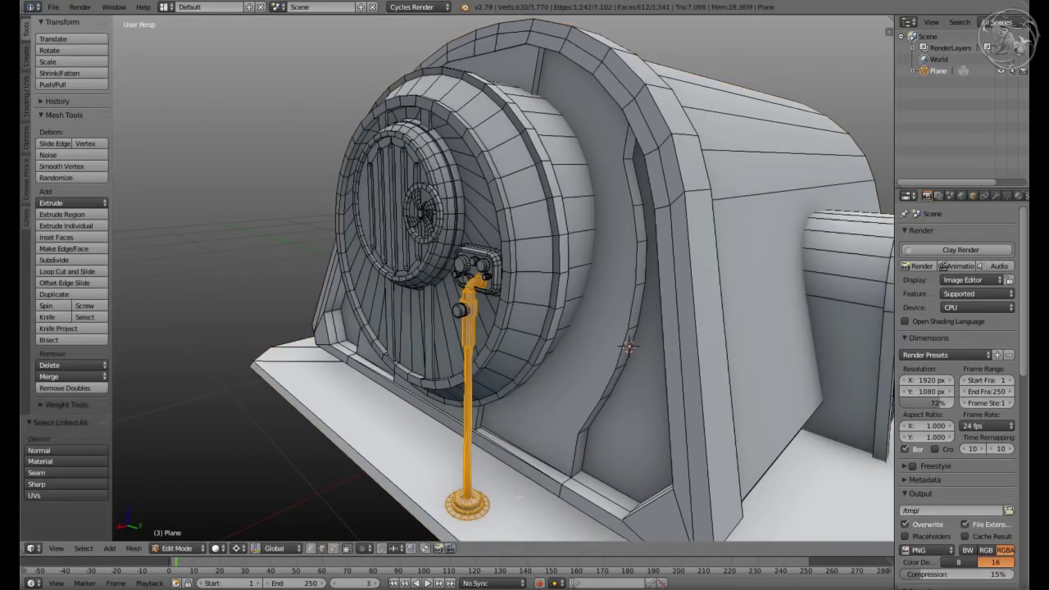
# Duplicate the door pipe in Top Ortho view and place the copy beside the original
pyautogui.press('KP_3')
pyautogui.press('KP_7')
pyautogui.press('z')
pyautogui.hotkey('shift', 'd')
pyautogui.click(494, 162)
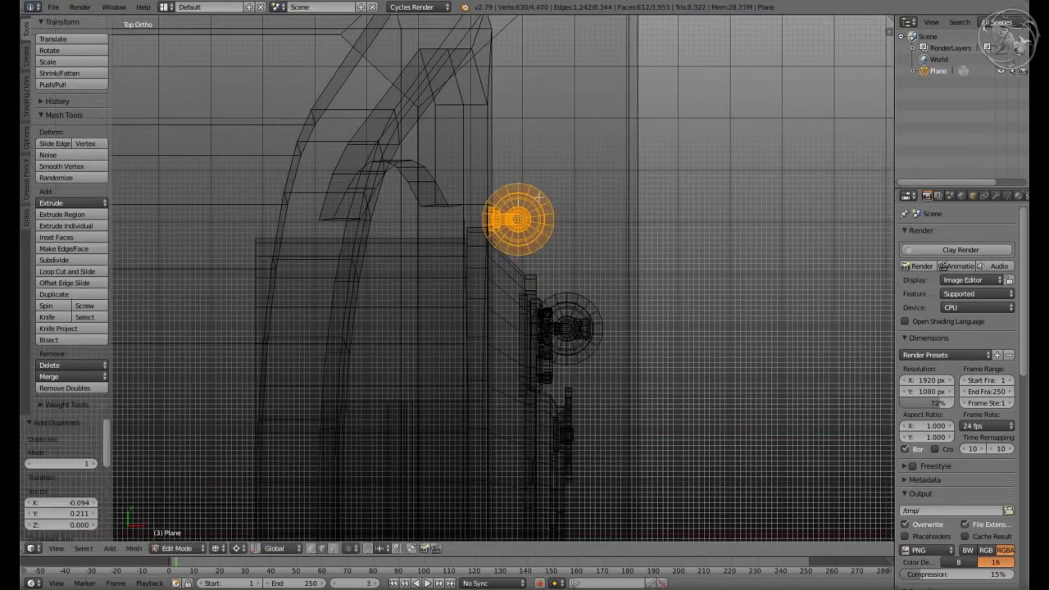
pyautogui.press('z')
pyautogui.moveTo(493, 162); pyautogui.dragTo(460, 344, button='middle')
pyautogui.scroll(4, 459, 345)
pyautogui.press('z')
# Delete the outer rim ring faces of the copied pipe's base to make it smaller
pyautogui.keyDown('alt'); pyautogui.rightClick(447, 414); pyautogui.keyUp('alt')
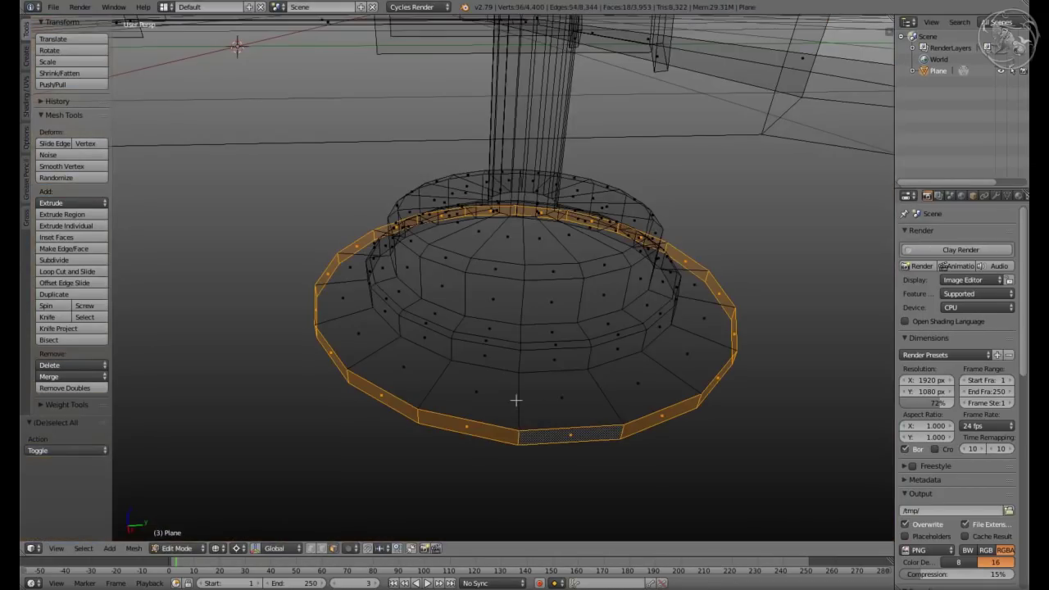
pyautogui.press('x')
pyautogui.click(474, 357)
pyautogui.press('z')
pyautogui.scroll(-4, 505, 353)
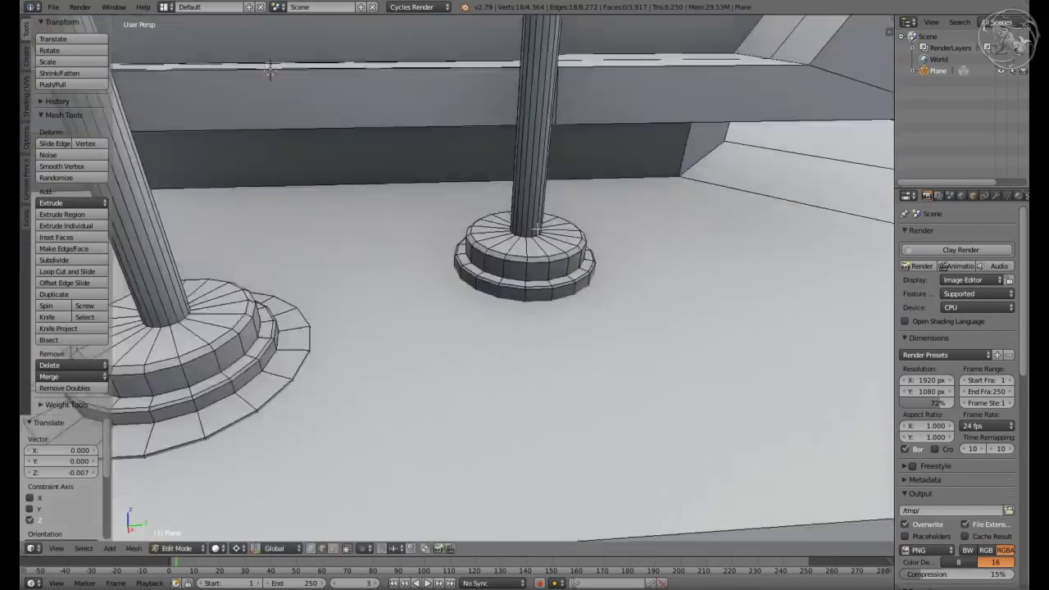
pyautogui.press('a')
pyautogui.press('a')
pyautogui.press('a')
# Select the edges in the gap behind the new pipe and fill them with a face
pyautogui.moveTo(506, 354)
pyautogui.mouseDown(button='middle')
pyautogui.moveTo(525, 246)
pyautogui.moveTo(529, 292)
pyautogui.mouseUp(button='middle')
pyautogui.scroll(4, 524, 246)
pyautogui.scroll(-3, 524, 270)
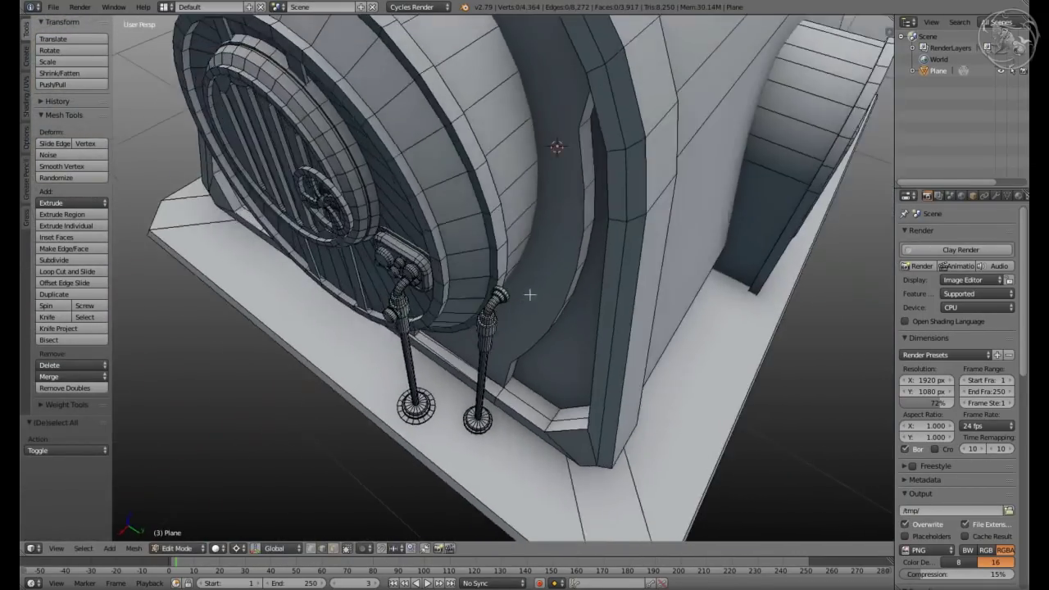
pyautogui.scroll(3, 530, 292)
pyautogui.press('KP_Decimal')
pyautogui.press('KP_3')
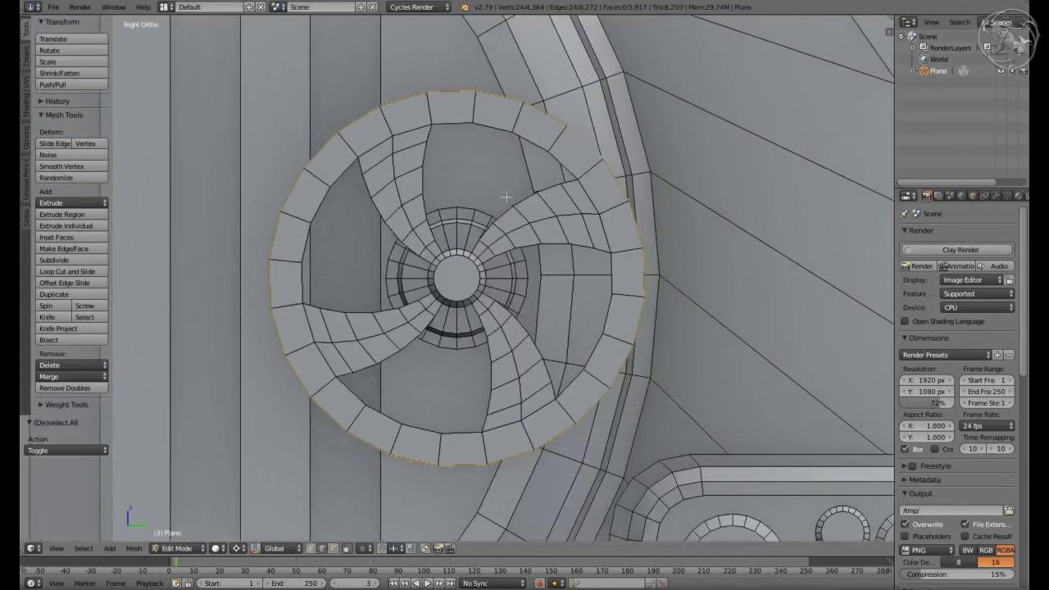
pyautogui.scroll(-3, 414, 211)
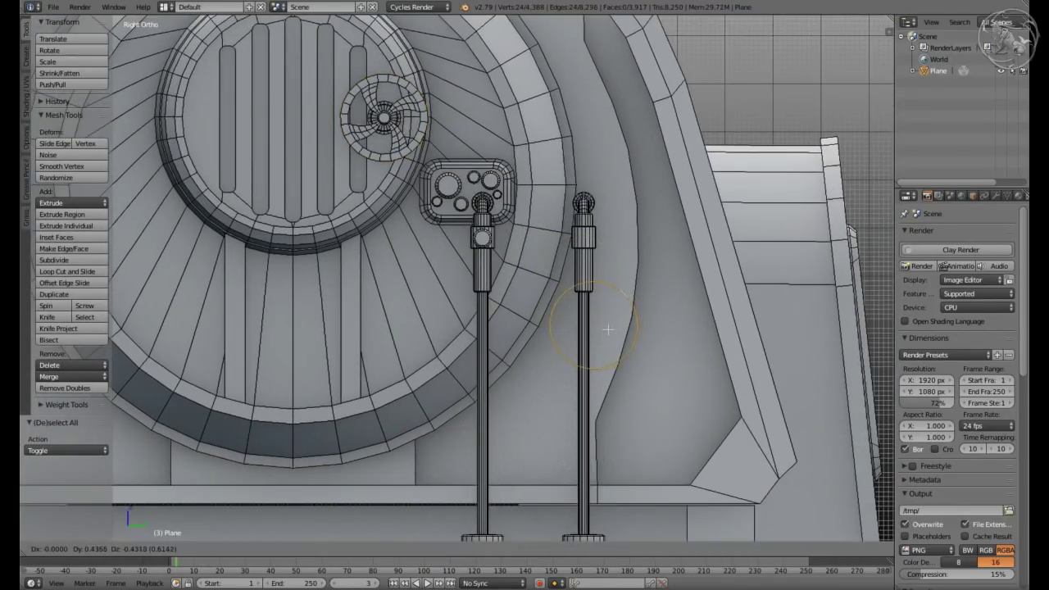
pyautogui.click(656, 344)
pyautogui.scroll(2, 604, 331)
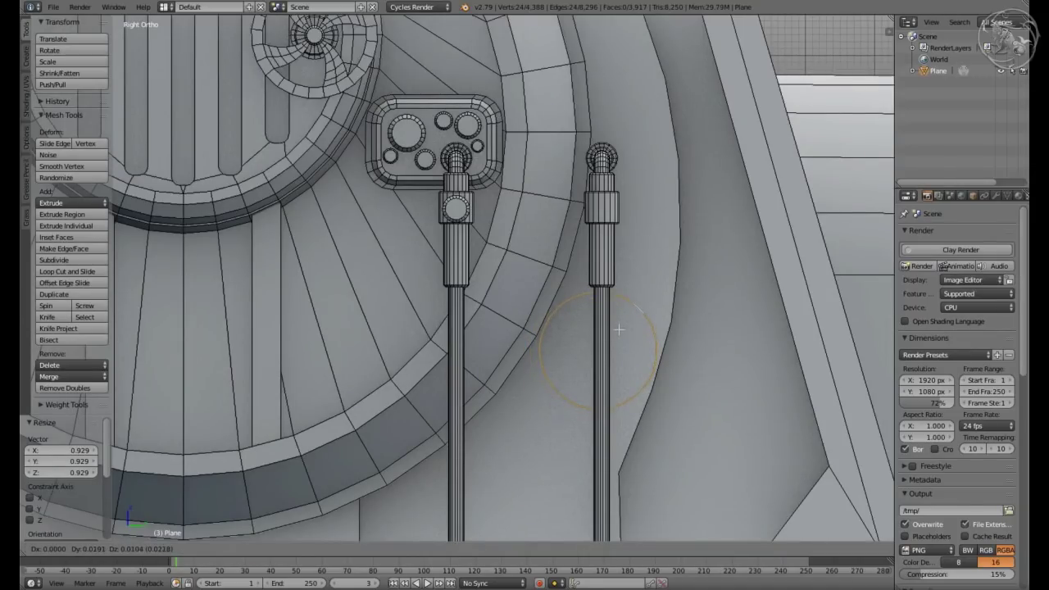
pyautogui.click(619, 330)
pyautogui.moveTo(619, 329); pyautogui.dragTo(742, 511, button='middle')
pyautogui.press('f')
pyautogui.moveTo(620, 326); pyautogui.dragTo(869, 341, button='middle')
# Move the new face along the Y axis into position
pyautogui.press('g')
pyautogui.press('y')
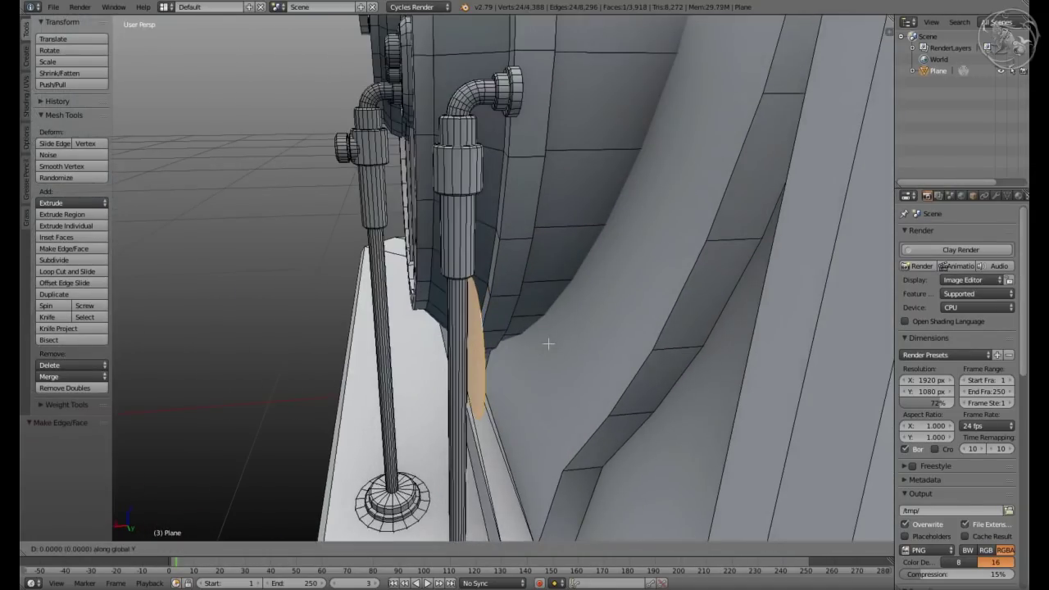
pyautogui.click(591, 343)
pyautogui.moveTo(591, 343); pyautogui.dragTo(583, 328, button='middle')
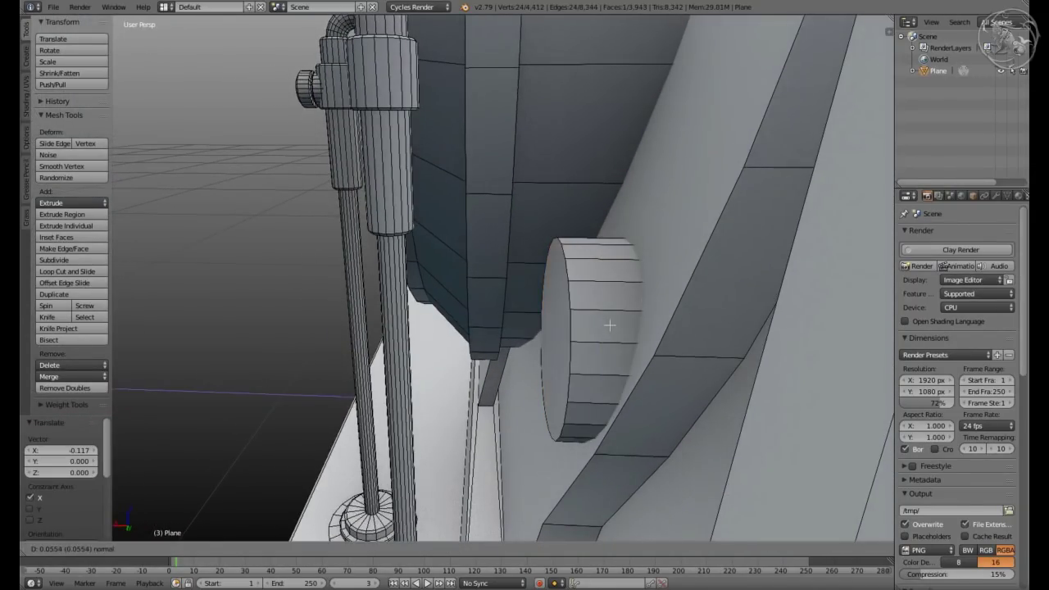
# Add a loop cut on the new pipe and frame its collar in front orthographic view
pyautogui.press('Tab')
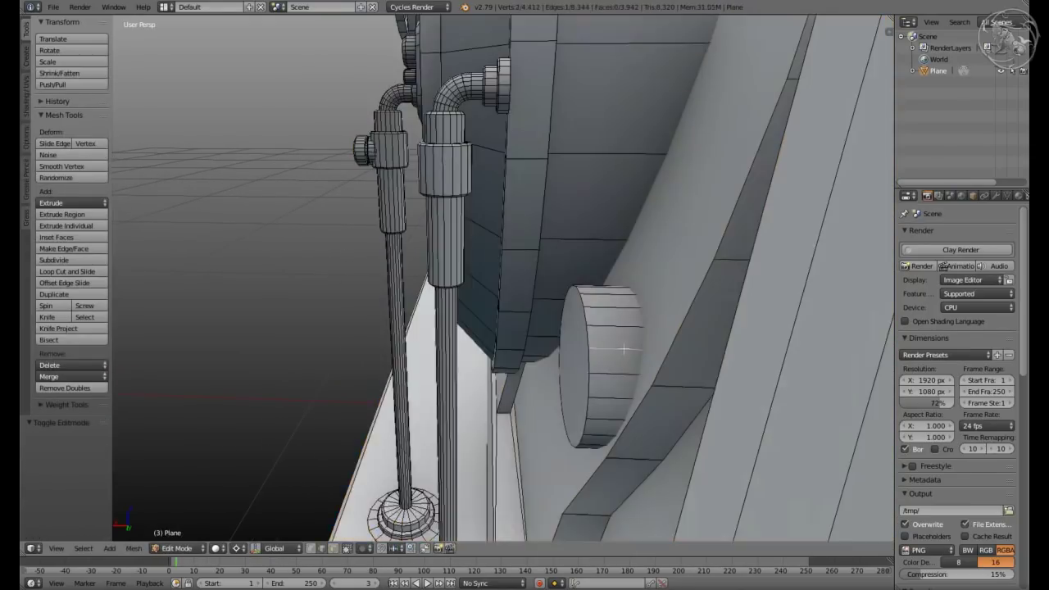
pyautogui.scroll(3, 630, 372)
pyautogui.scroll(2, 629, 372)
pyautogui.click(660, 359)
pyautogui.press('KP_1')
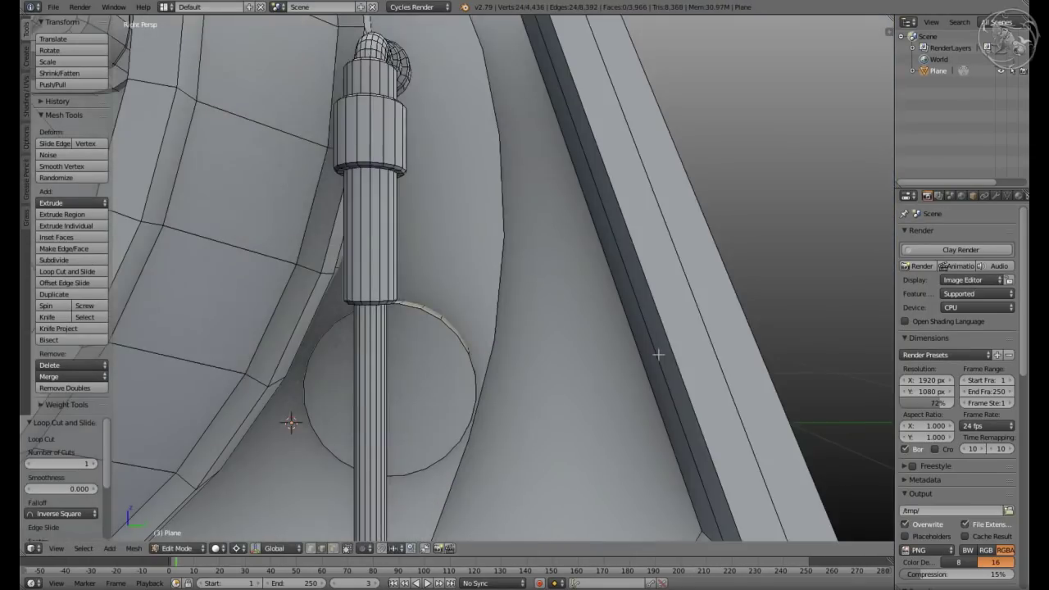
pyautogui.scroll(3, 380, 200)
pyautogui.moveTo(380, 199)
pyautogui.keyDown('shift'); pyautogui.mouseDown(button='middle')
pyautogui.moveTo(445, 187)
pyautogui.moveTo(459, 230)
pyautogui.moveTo(464, 370)
pyautogui.mouseUp(button='middle'); pyautogui.keyUp('shift')
# Dissolve the stepped collar ring edges so the flange tapers
pyautogui.press('z')
pyautogui.scroll(3, 459, 230)
pyautogui.press('a')
pyautogui.keyDown('alt'); pyautogui.click(461, 246); pyautogui.keyUp('alt')
pyautogui.press('x')
pyautogui.click(462, 246)
pyautogui.keyDown('alt'); pyautogui.click(464, 370); pyautogui.keyUp('alt')
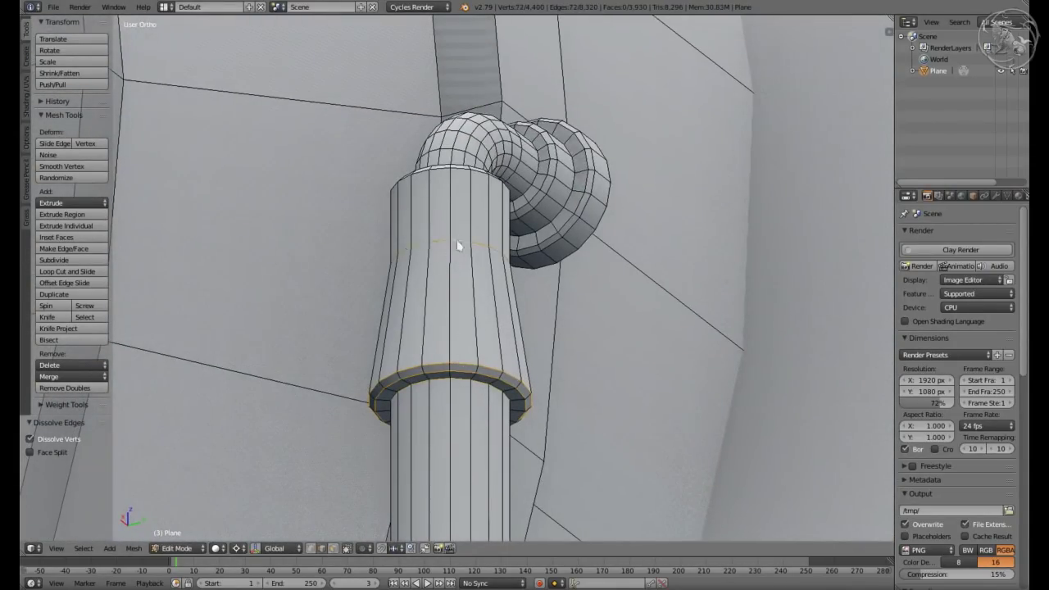
pyautogui.scroll(-4, 459, 246)
# Inset the round disc face behind the pipe and extrude it inward into a hollow ring
pyautogui.hotkey('ctrl', 'l')
pyautogui.moveTo(452, 321)
pyautogui.mouseDown(button='middle')
pyautogui.moveTo(573, 334)
pyautogui.moveTo(468, 403)
pyautogui.moveTo(445, 448)
pyautogui.mouseUp(button='middle')
pyautogui.scroll(2, 514, 333)
pyautogui.press('a')
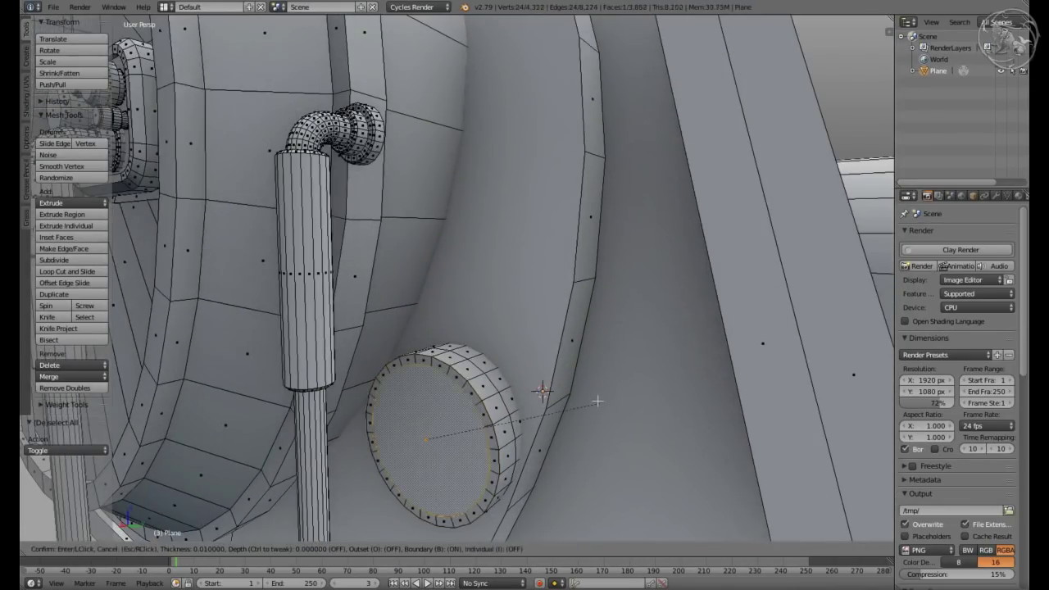
pyautogui.click(597, 401)
pyautogui.scroll(3, 532, 385)
pyautogui.press('e')
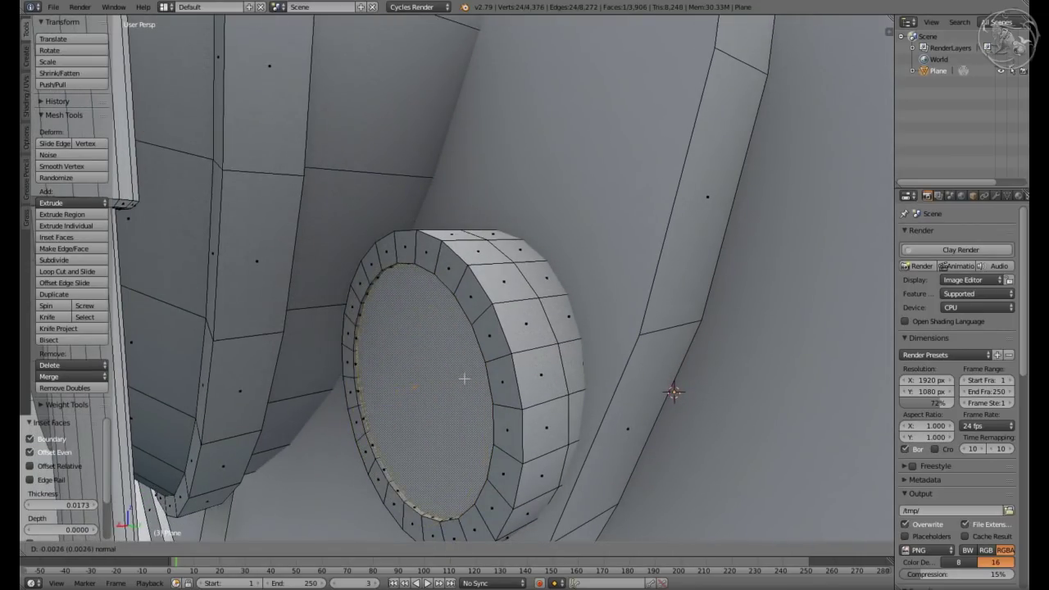
pyautogui.rightClick(464, 379)
pyautogui.press('a')
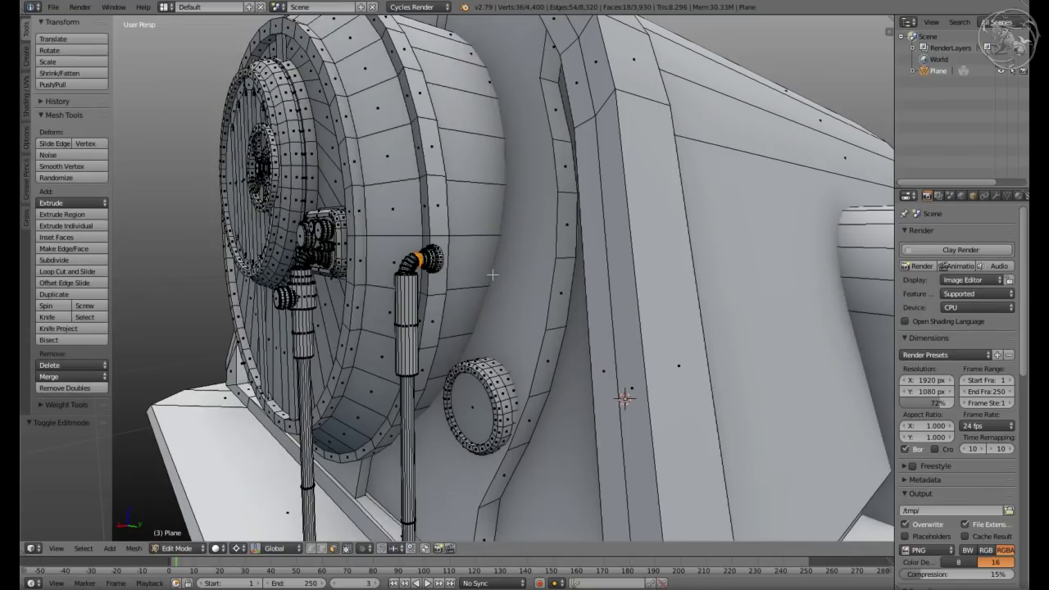
# Fit the door pipe into the ring and shift the whole pipe slightly along Y
pyautogui.press('KP_3')
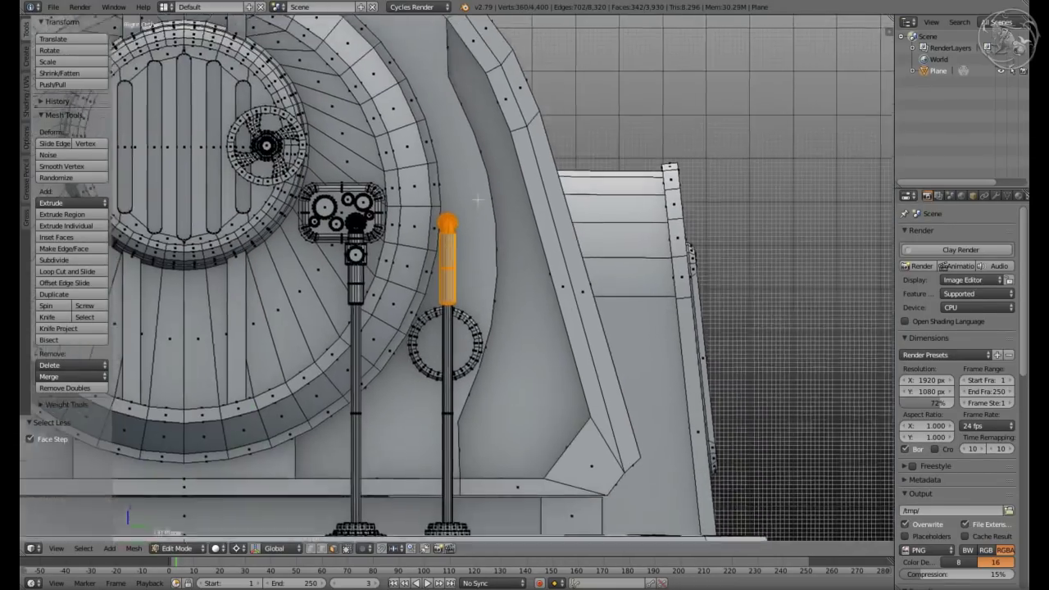
pyautogui.click(494, 339)
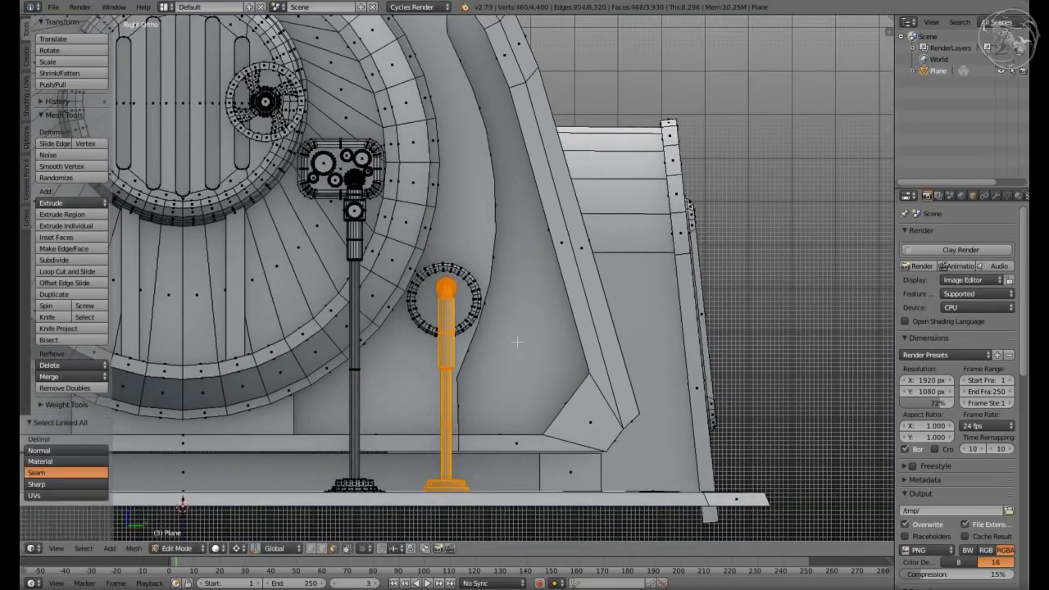
pyautogui.scroll(5, 484, 320)
pyautogui.hotkey('ctrl', 'z')
pyautogui.hotkey('ctrl', 'shift', 'z')
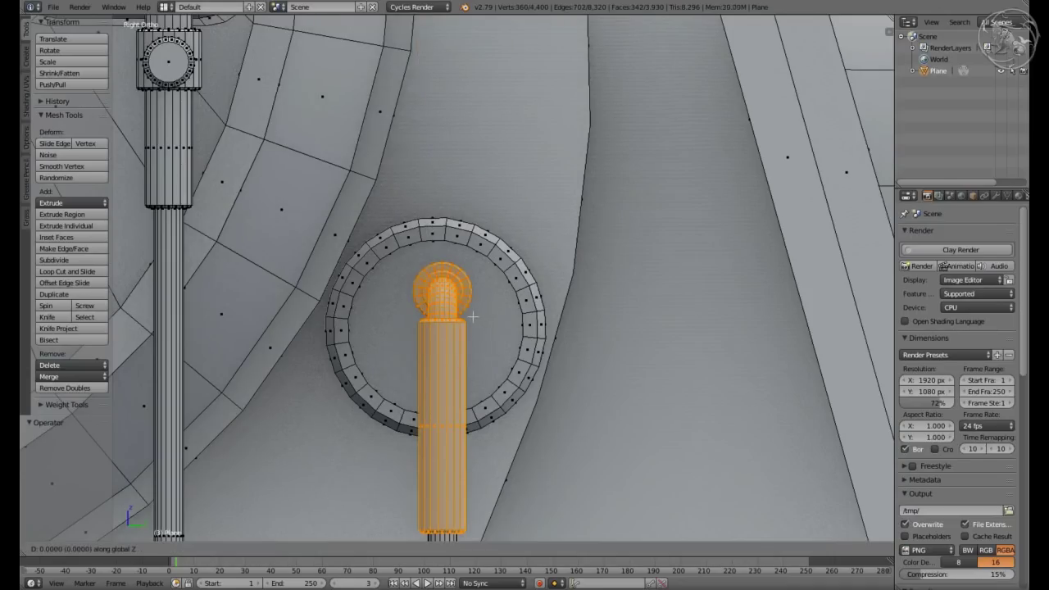
pyautogui.hotkey('ctrl', 'l')
pyautogui.press('g')
pyautogui.press('y')
pyautogui.click(541, 314)
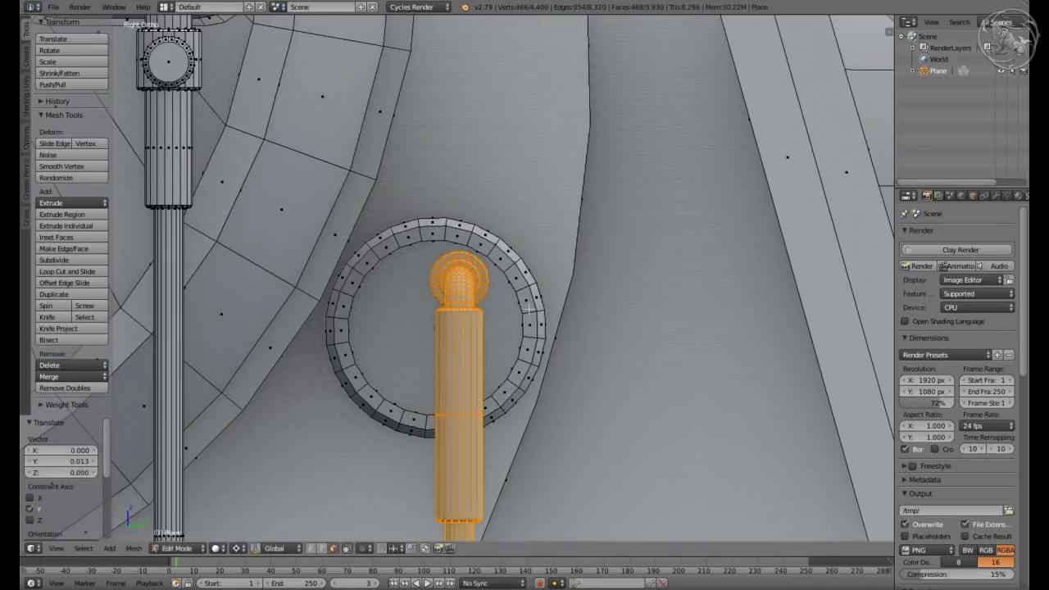
# Place the duplicated pipe beside the original, lower it along Z, and shift both sideways
pyautogui.click(467, 307)
pyautogui.scroll(-3, 468, 308)
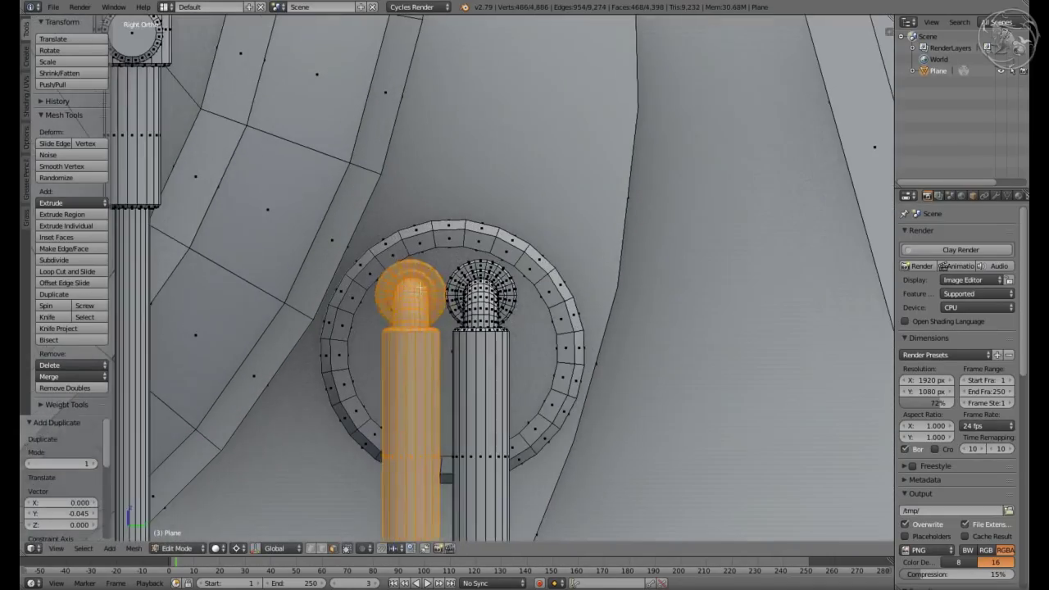
pyautogui.press('ctrl+KP_Add')
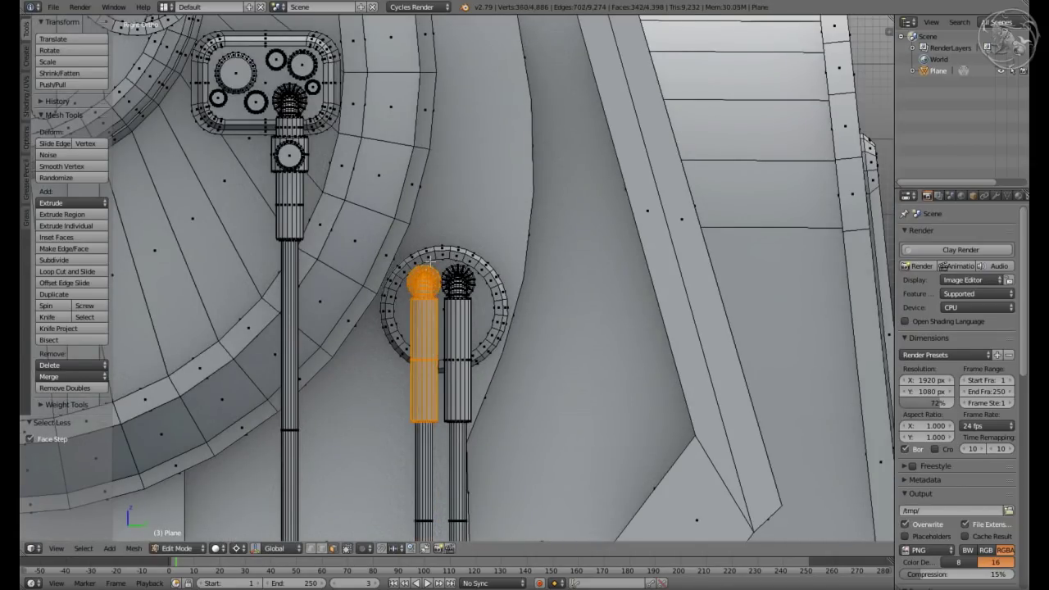
pyautogui.scroll(6, 428, 259)
pyautogui.press('g')
pyautogui.press('z')
pyautogui.click(416, 390)
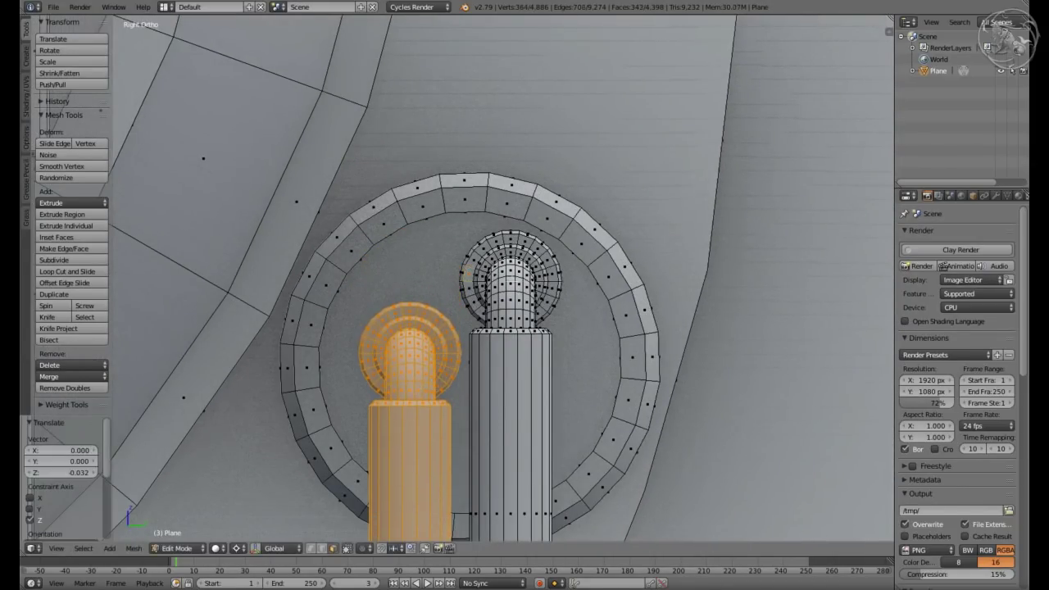
pyautogui.press('l')
pyautogui.click(461, 293)
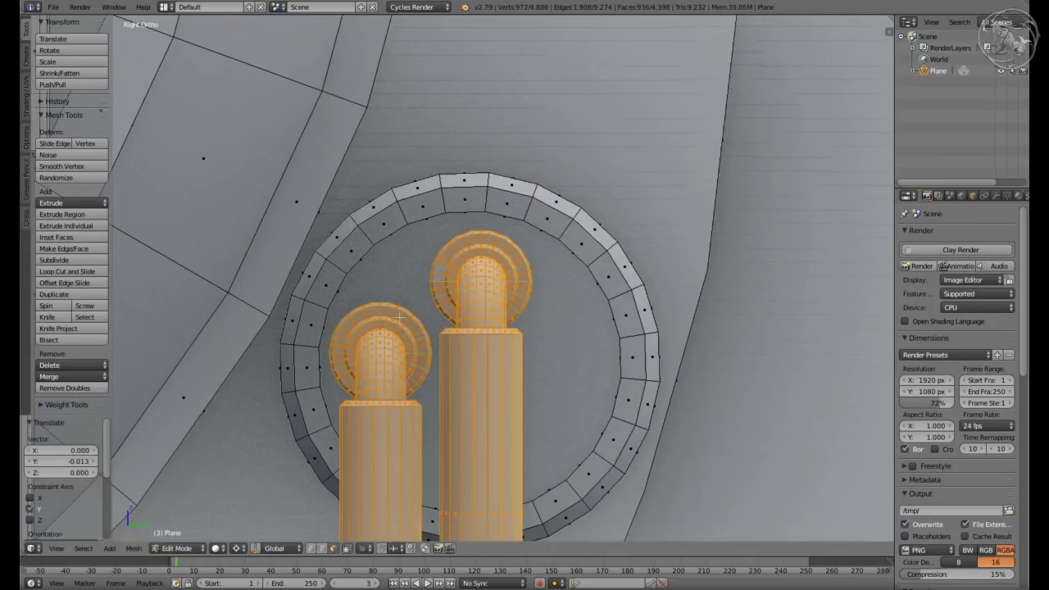
# Duplicate the left pipe to create a third pipe on the right
pyautogui.rightClick(381, 353)
pyautogui.hotkey('ctrl', 'l')
pyautogui.press('y')
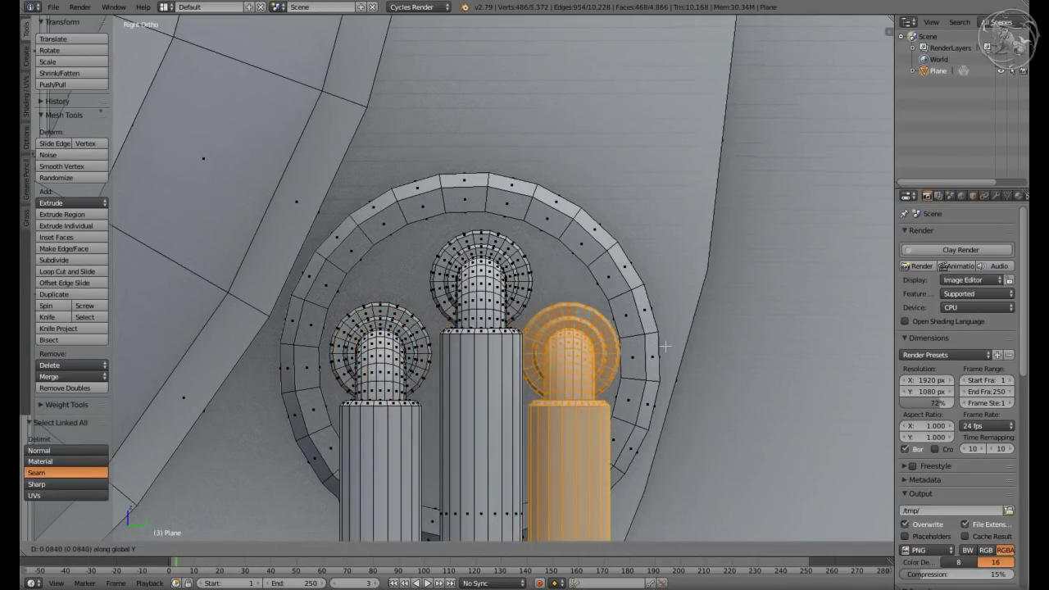
pyautogui.click(663, 346)
pyautogui.scroll(-3, 662, 346)
# Lower the right-hand pipe along Z so the three heights are staggered
pyautogui.press('a')
pyautogui.scroll(4, 574, 344)
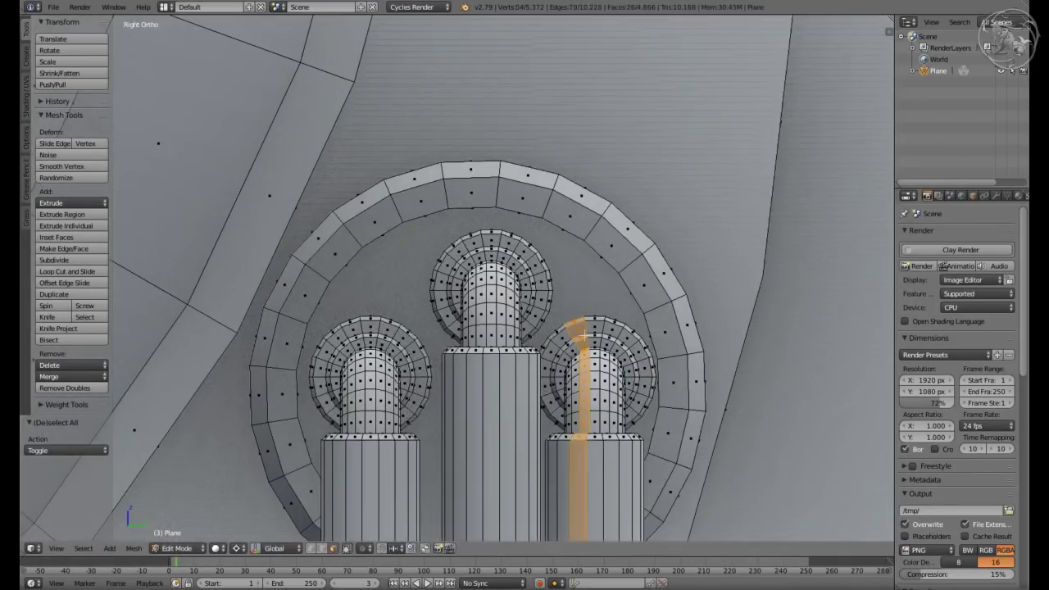
pyautogui.keyDown('alt'); pyautogui.rightClick(601, 329); pyautogui.keyUp('alt')
pyautogui.scroll(-4, 601, 329)
pyautogui.press('ctrl+KP_Add')
pyautogui.scroll(2, 601, 330)
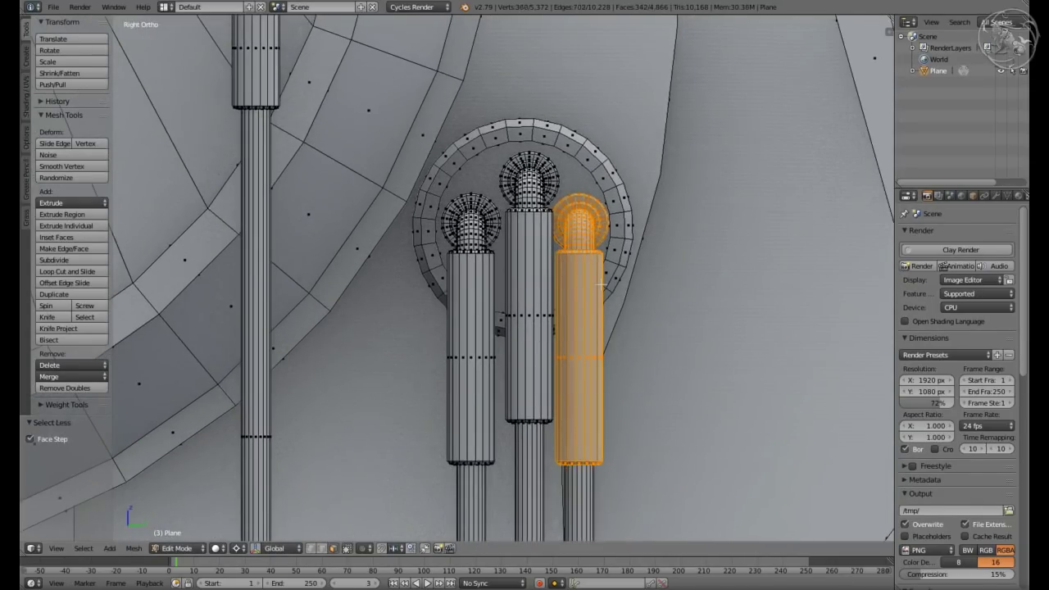
pyautogui.scroll(2, 606, 295)
pyautogui.press('g')
pyautogui.press('z')
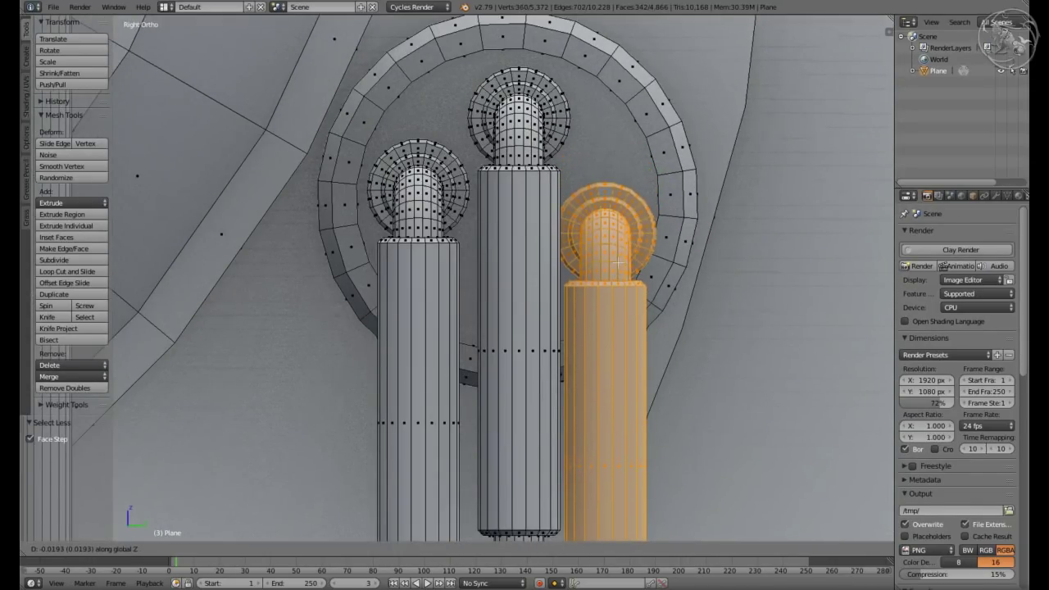
pyautogui.click(615, 262)
# Select face rings on the left pipe's elbow and grow them over the pipe
pyautogui.press('a')
pyautogui.keyDown('alt'); pyautogui.rightClick(399, 205); pyautogui.keyUp('alt')
pyautogui.scroll(3, 418, 152)
pyautogui.keyDown('alt'); pyautogui.rightClick(418, 152); pyautogui.keyUp('alt')
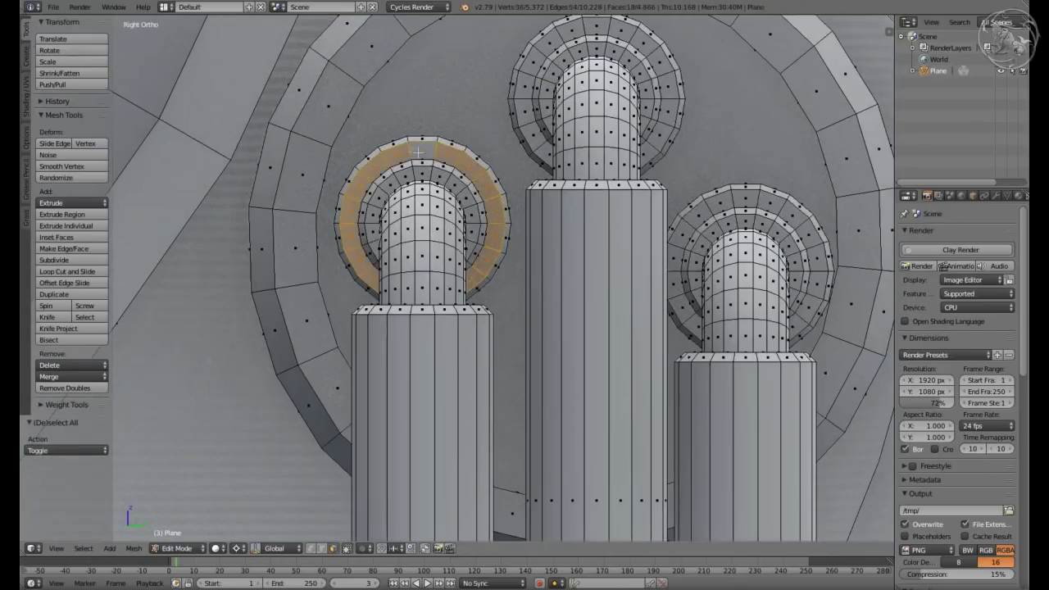
pyautogui.press('ctrl+KP_Add')
pyautogui.scroll(-4, 391, 205)
pyautogui.press('z')
pyautogui.scroll(3, 403, 206)
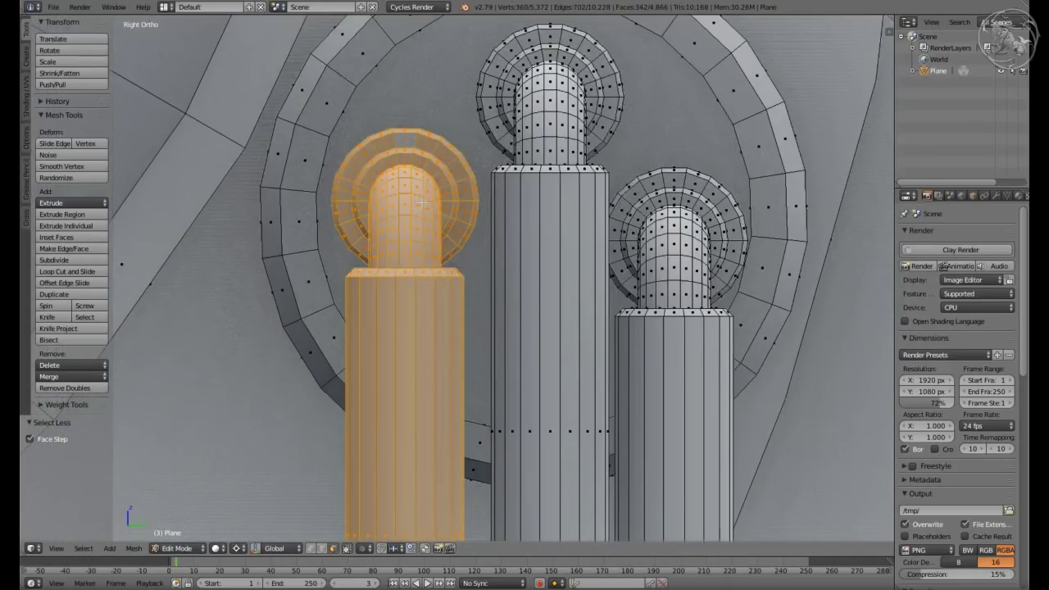
# Inspect the pipe cluster and its elbows from an angle and the front view
pyautogui.press('Tab')
pyautogui.moveTo(402, 207); pyautogui.dragTo(460, 232, button='middle')
pyautogui.scroll(5, 459, 232)
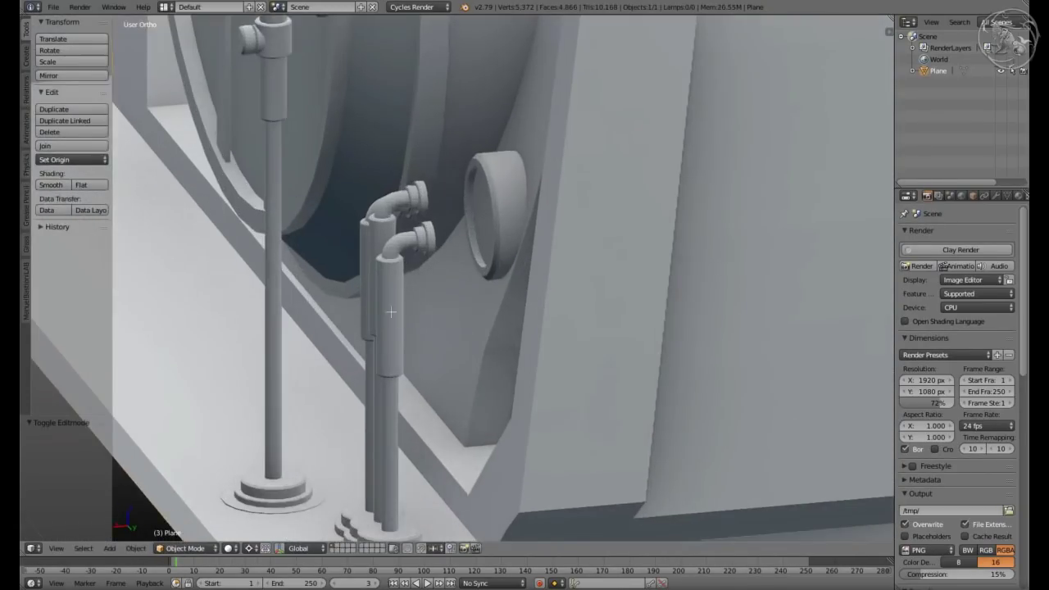
pyautogui.press('Tab')
pyautogui.hotkey('ctrl', 'l')
pyautogui.moveTo(391, 278); pyautogui.dragTo(482, 283, button='middle')
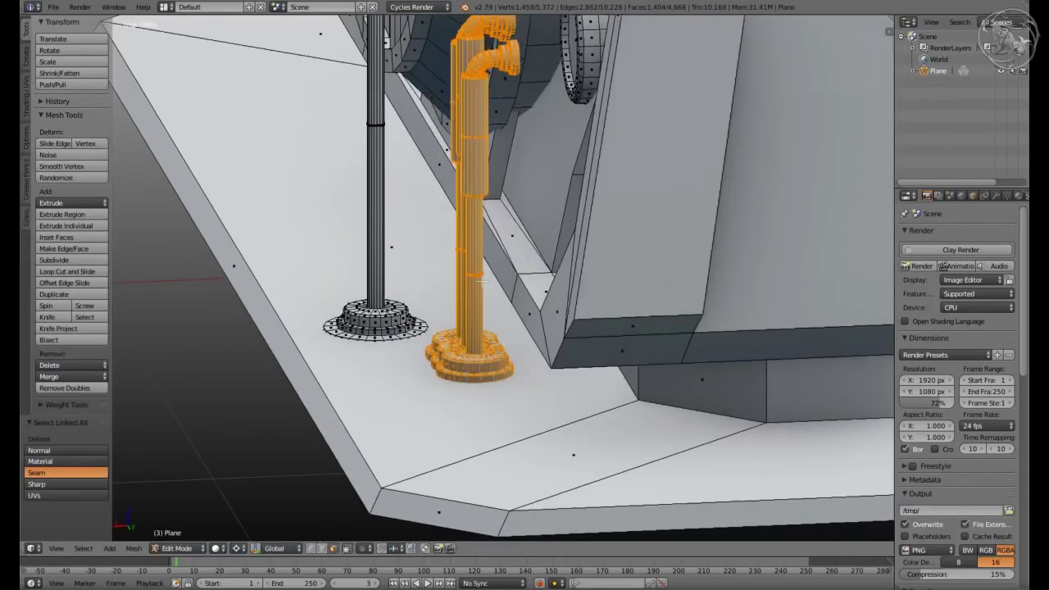
pyautogui.press('KP_1')
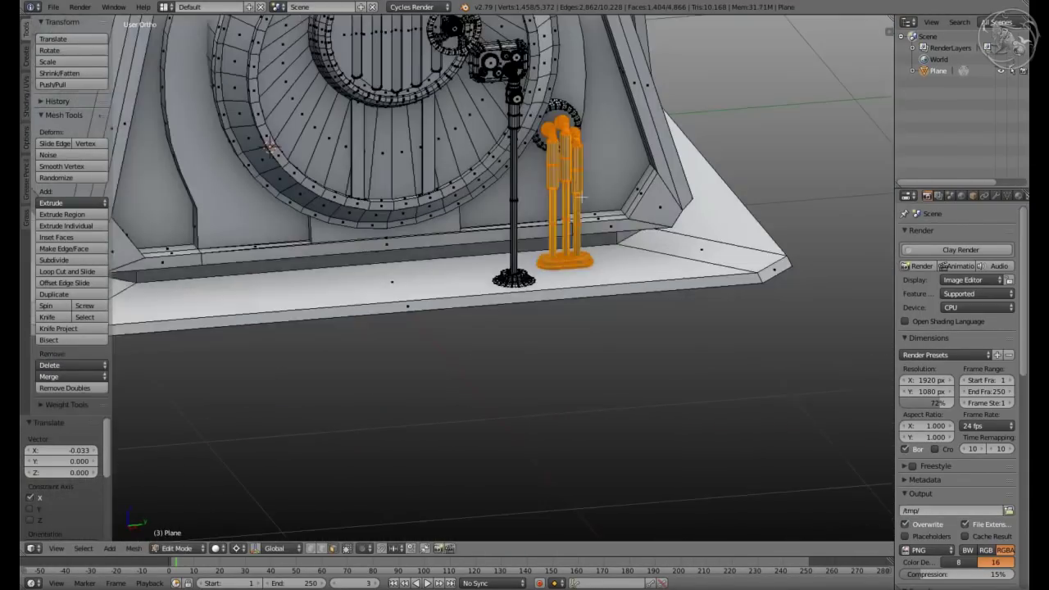
pyautogui.moveTo(483, 282); pyautogui.dragTo(402, 302, button='middle')
# Grow the selection across all flanges and slide them along the pipes toward the ring
pyautogui.press('a')
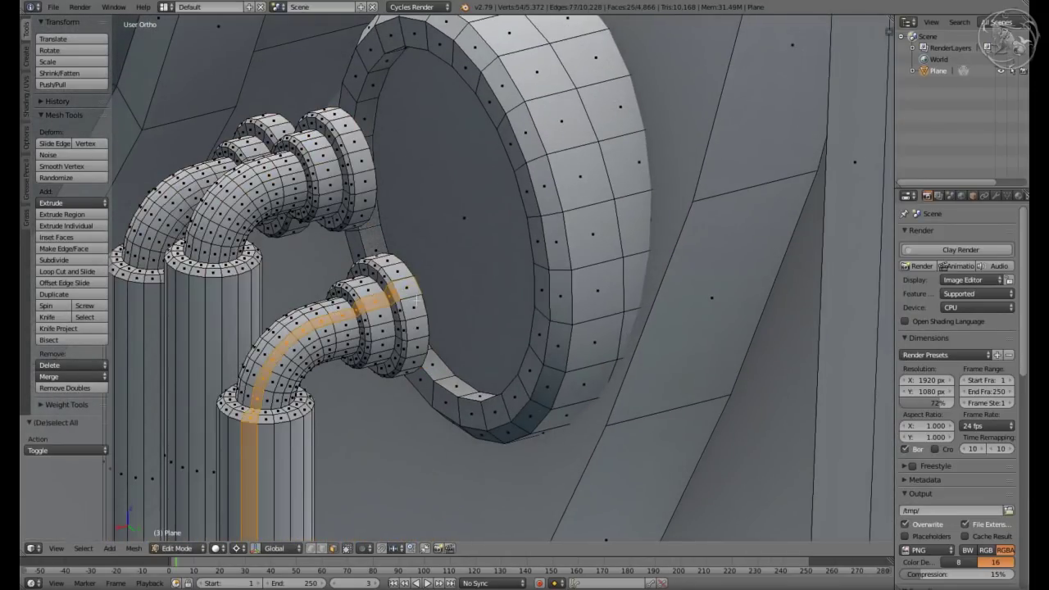
pyautogui.press('ctrl+KP_Add')
pyautogui.press('g')
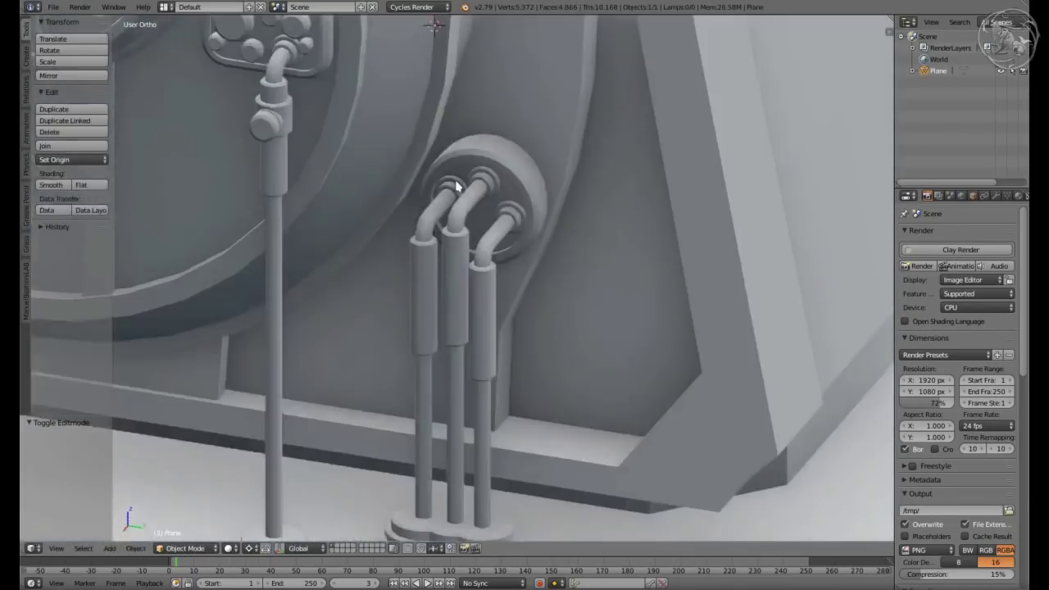
pyautogui.moveTo(456, 187); pyautogui.dragTo(352, 216, button='middle')
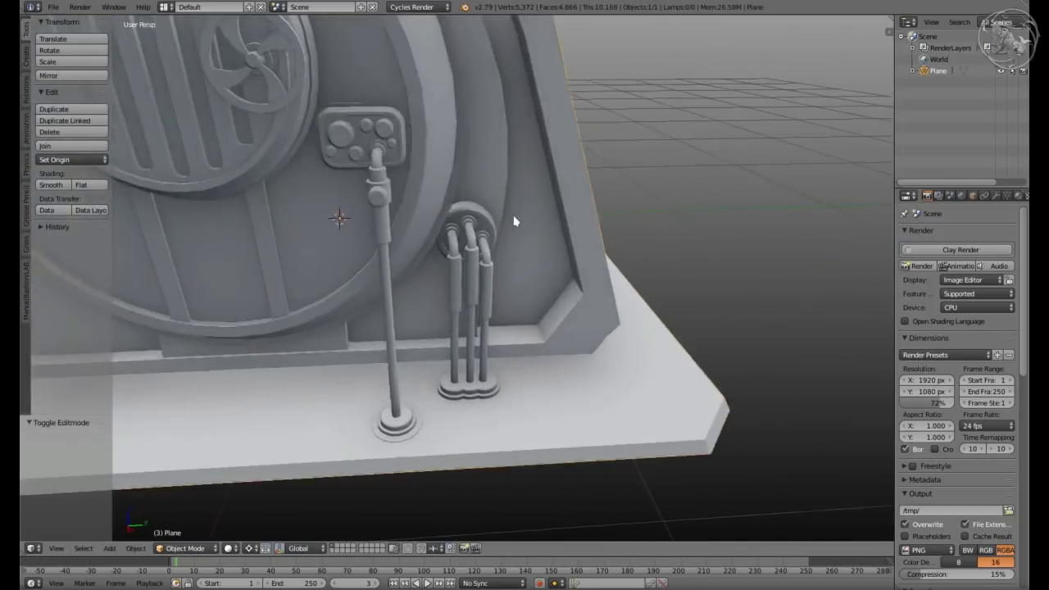
pyautogui.scroll(2, 498, 251)
pyautogui.scroll(-5, 492, 281)
pyautogui.moveTo(479, 305); pyautogui.dragTo(639, 262, button='middle')
pyautogui.scroll(4, 642, 258)
pyautogui.press('Tab')
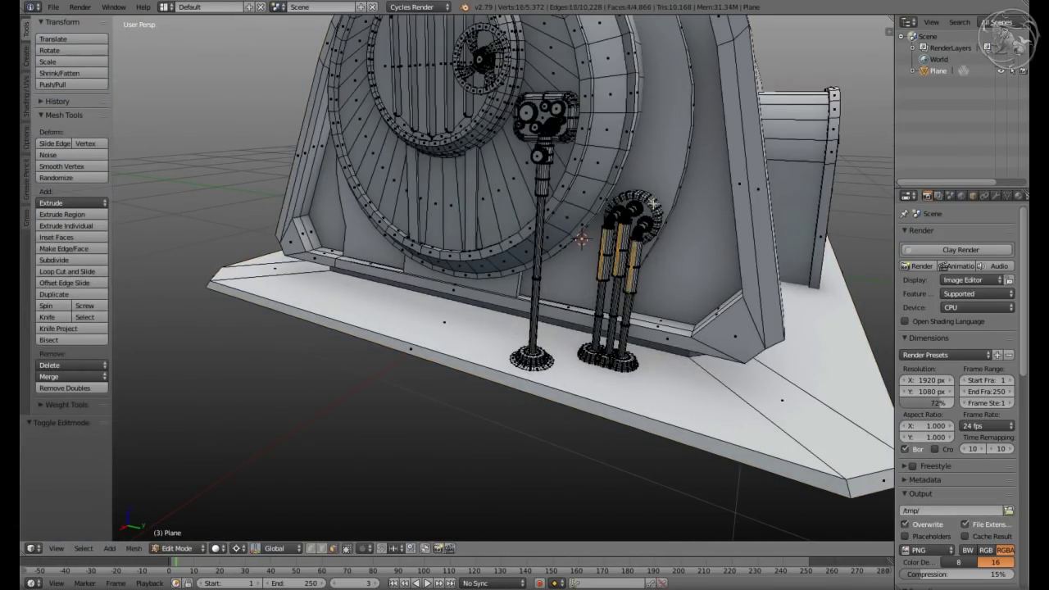
# Duplicate the pipe cluster and place the copy on the left of the door
pyautogui.hotkey('ctrl', 'l')
pyautogui.press('KP_3')
pyautogui.scroll(3, 560, 194)
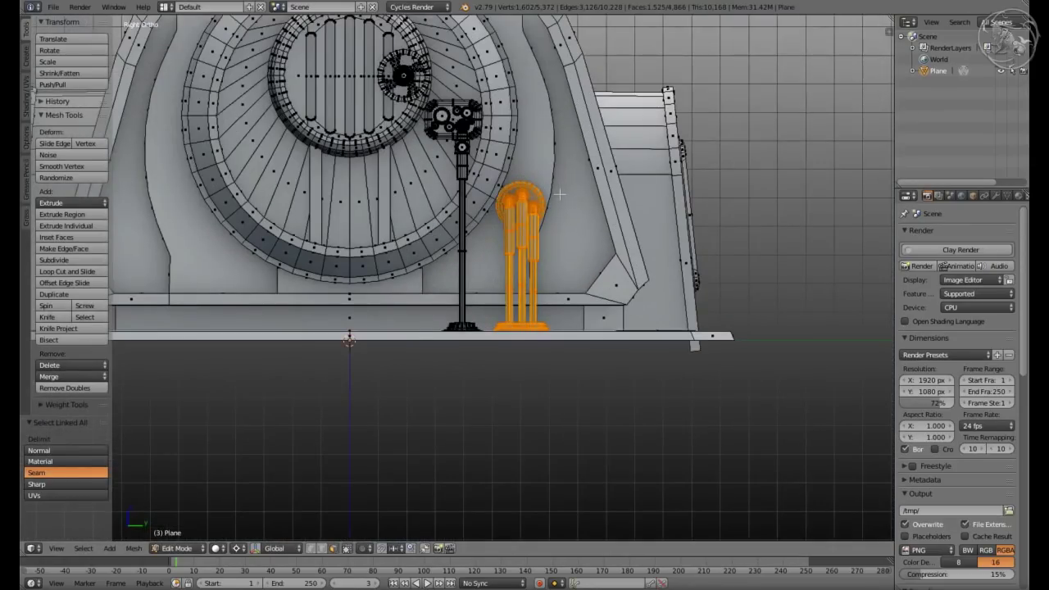
pyautogui.hotkey('shift', 'd')
pyautogui.press('x')
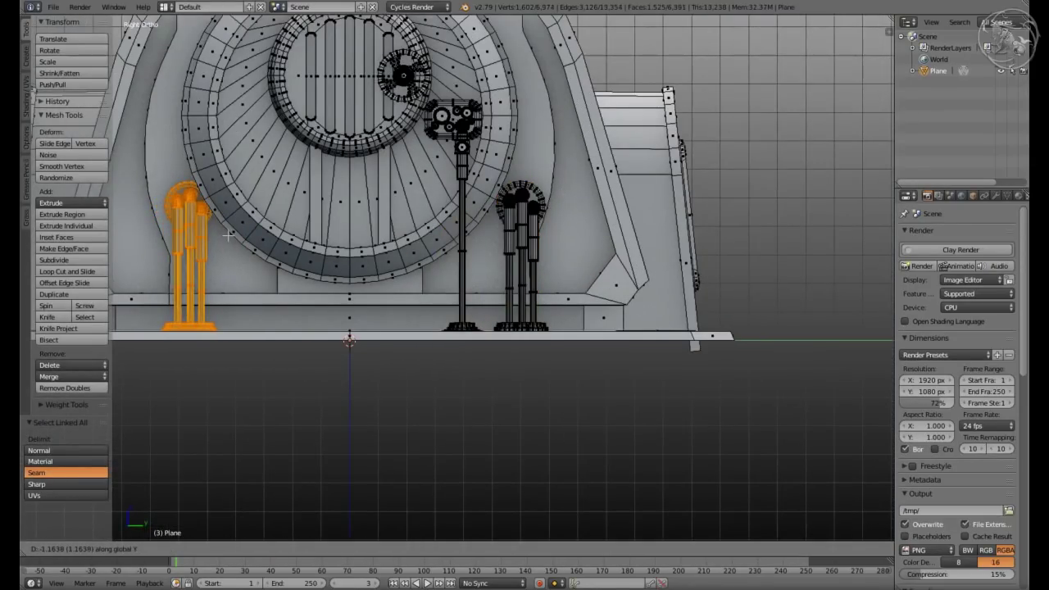
pyautogui.click(229, 236)
# Select the copied round fitting and extend the selection across its pipes
pyautogui.press('z')
pyautogui.scroll(4, 399, 320)
pyautogui.press('a')
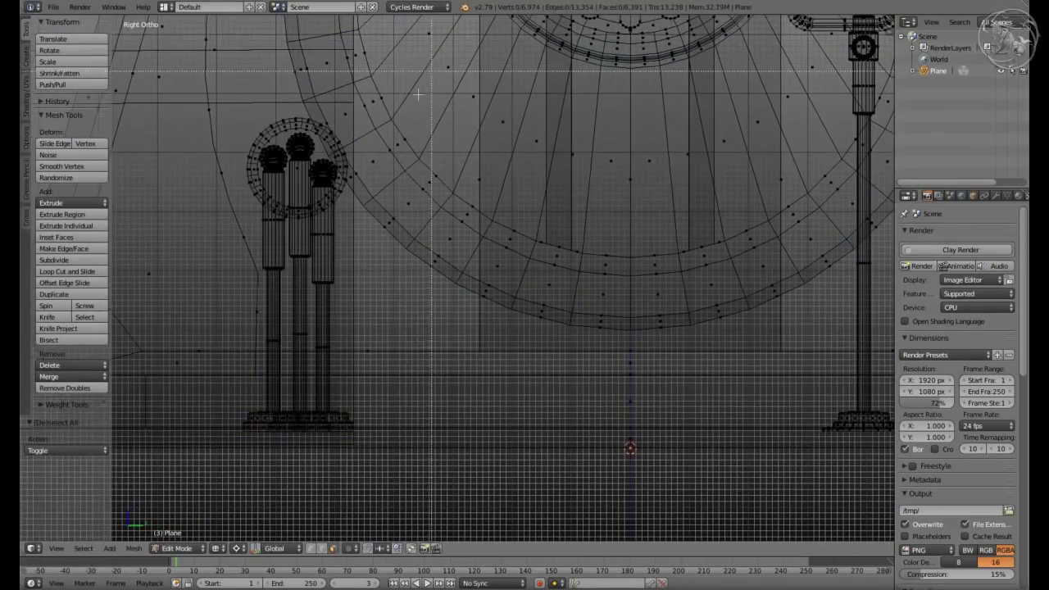
pyautogui.press('z')
pyautogui.rightClick(278, 132)
pyautogui.moveTo(423, 243); pyautogui.dragTo(459, 271, button='middle')
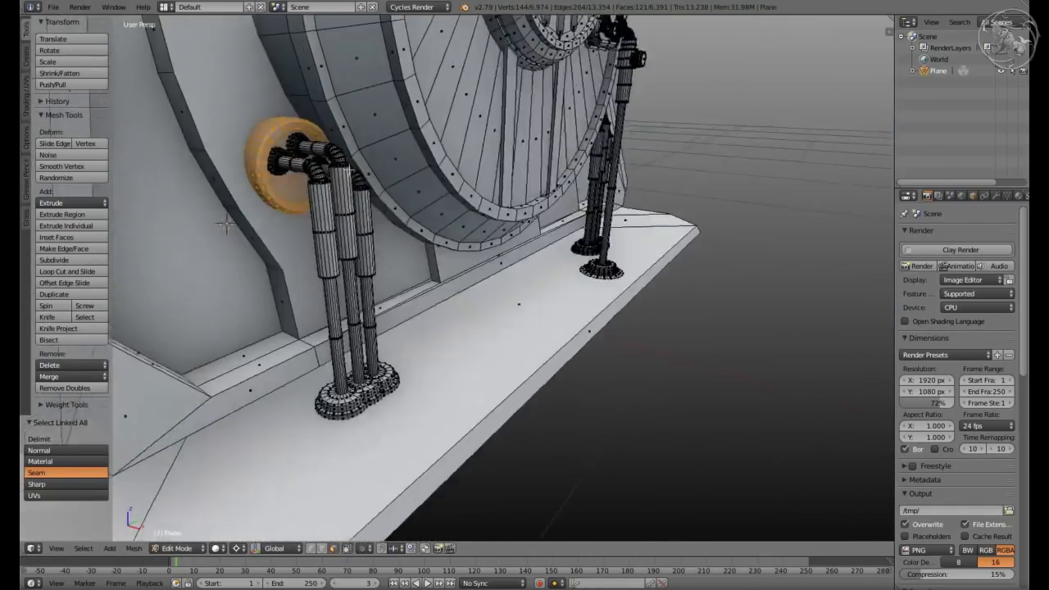
pyautogui.press('KP_Decimal')
pyautogui.scroll(-3, 423, 244)
pyautogui.press('ctrl+KP_Add')
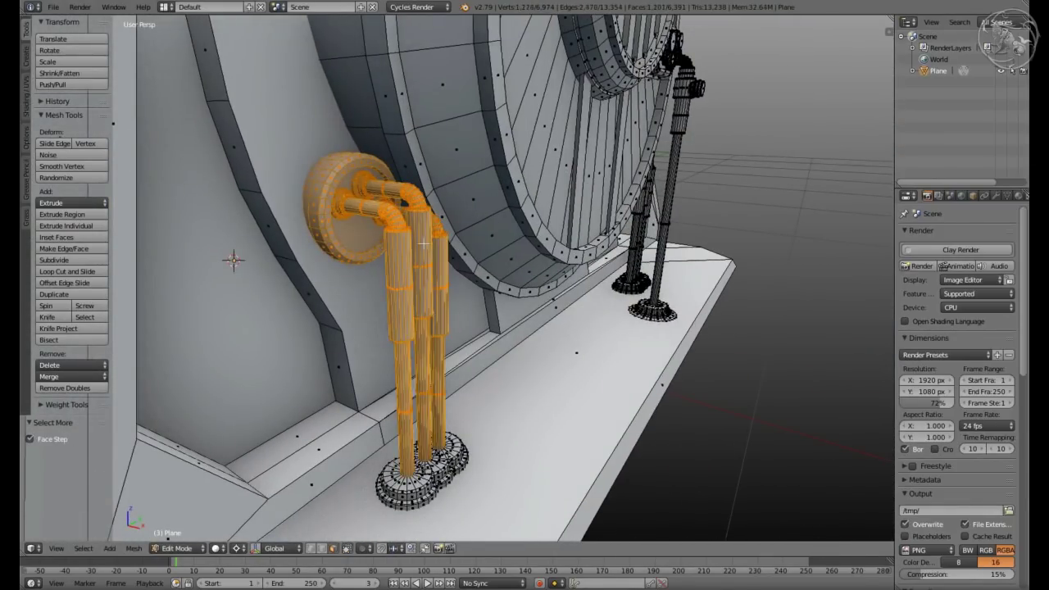
# Lower the copied pipes and fitting along Z, then review the furnace in Object Mode
pyautogui.press('z')
pyautogui.press('KP_3')
pyautogui.press('ctrl+KP_Subtract')
pyautogui.press('g')
pyautogui.press('z')
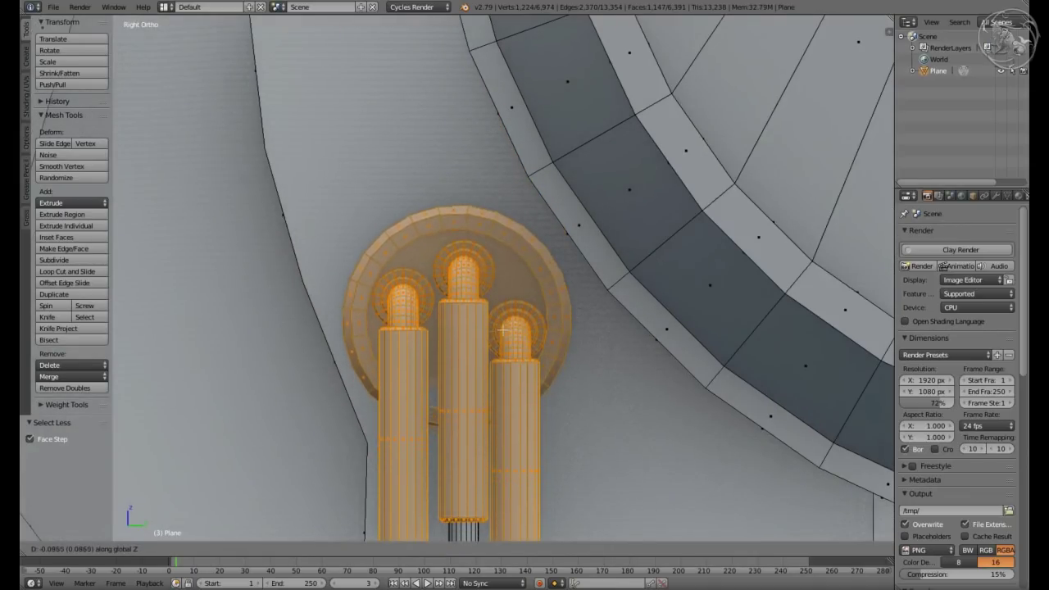
pyautogui.click(502, 329)
pyautogui.press('Tab')
pyautogui.scroll(-5, 502, 329)
pyautogui.moveTo(517, 271)
pyautogui.mouseDown(button='middle')
pyautogui.moveTo(522, 316)
pyautogui.moveTo(546, 304)
pyautogui.mouseUp(button='middle')
pyautogui.scroll(5, 546, 304)
# Move the whole door pipe along Y to the left side
pyautogui.press('Tab')
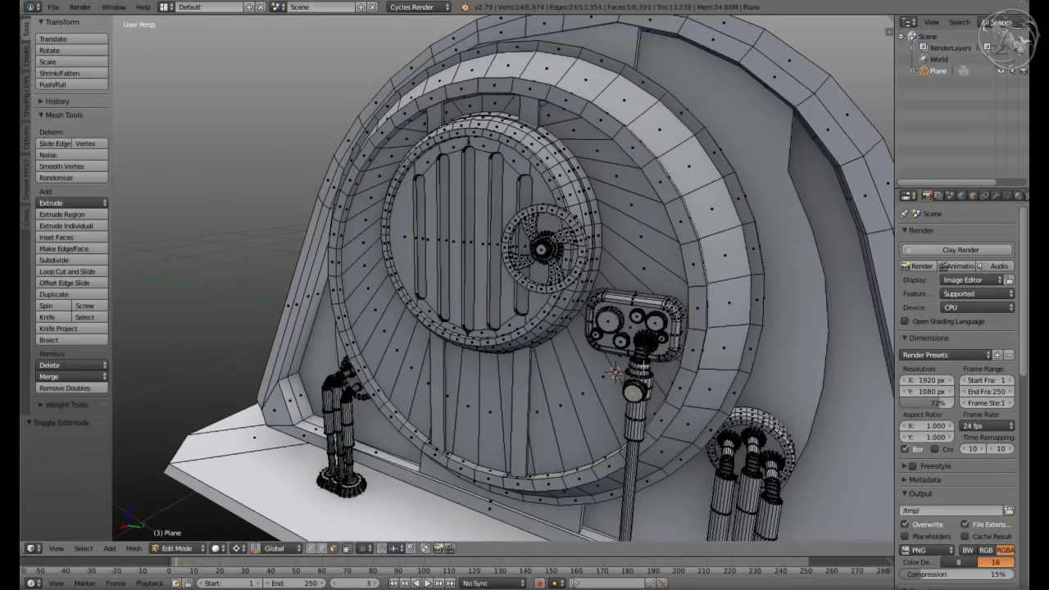
pyautogui.hotkey('ctrl', 'l')
pyautogui.moveTo(669, 376); pyautogui.dragTo(653, 378, button='middle')
pyautogui.scroll(-3, 654, 377)
pyautogui.press('g')
pyautogui.press('y')
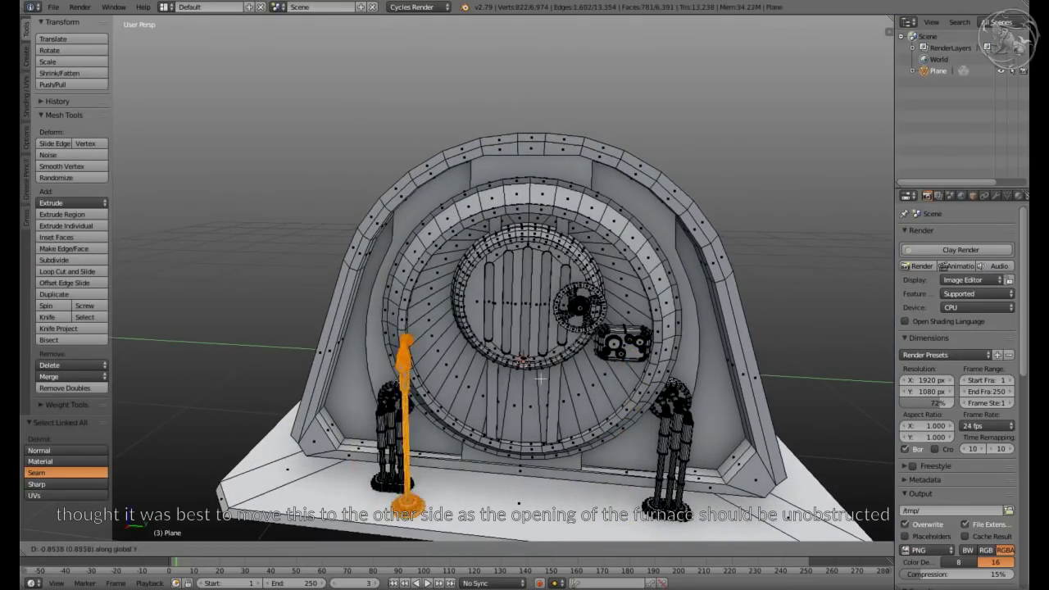
pyautogui.click(552, 381)
# Adjust the door pipe's depth along the X axis
pyautogui.moveTo(552, 380); pyautogui.dragTo(566, 331, button='middle')
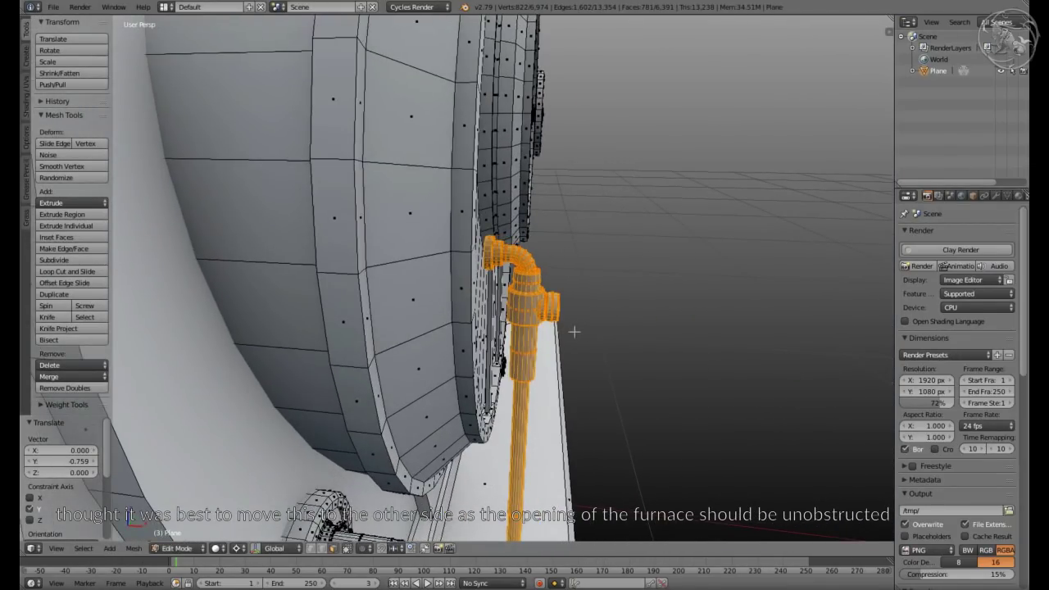
pyautogui.press('g')
pyautogui.press('x')
pyautogui.click(566, 330)
pyautogui.scroll(-3, 566, 330)
pyautogui.scroll(5, 230, 382)
# Select and reposition the flange's back faces, then add an edge loop to the flange
pyautogui.press('a')
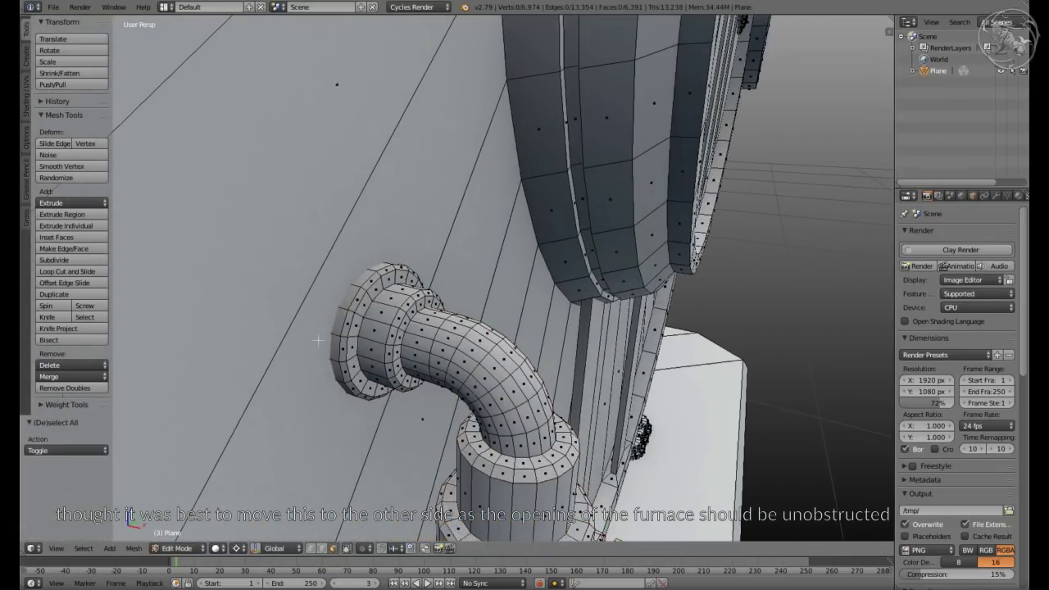
pyautogui.moveTo(230, 382); pyautogui.dragTo(337, 342, button='middle')
pyautogui.press('z')
pyautogui.keyDown('alt'); pyautogui.rightClick(326, 362); pyautogui.keyUp('alt')
pyautogui.press('x')
pyautogui.press('f')
pyautogui.press('z')
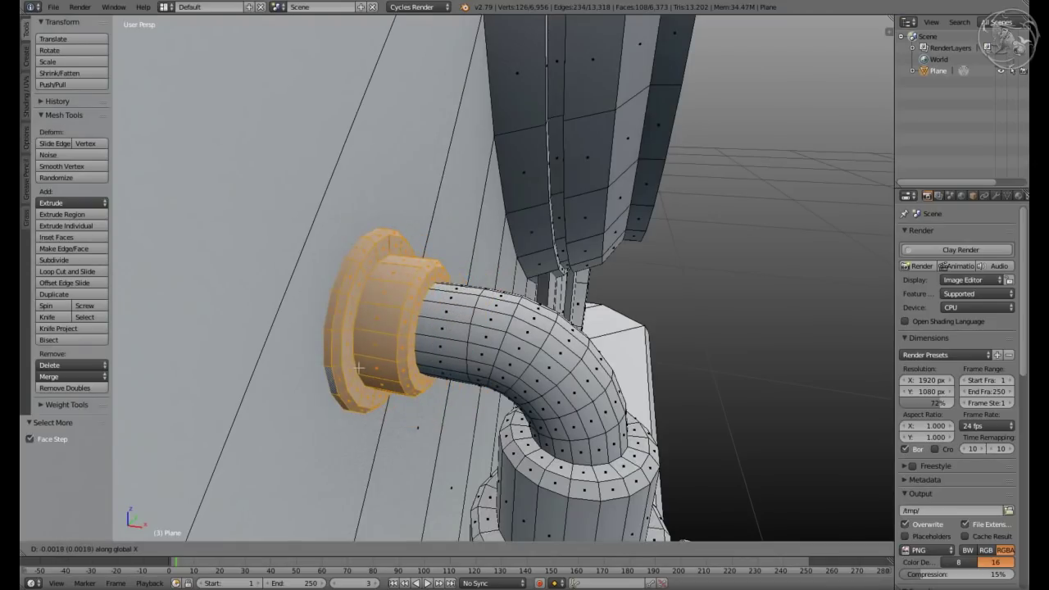
pyautogui.click(361, 368)
pyautogui.hotkey('ctrl', 'r')
pyautogui.click(338, 377)
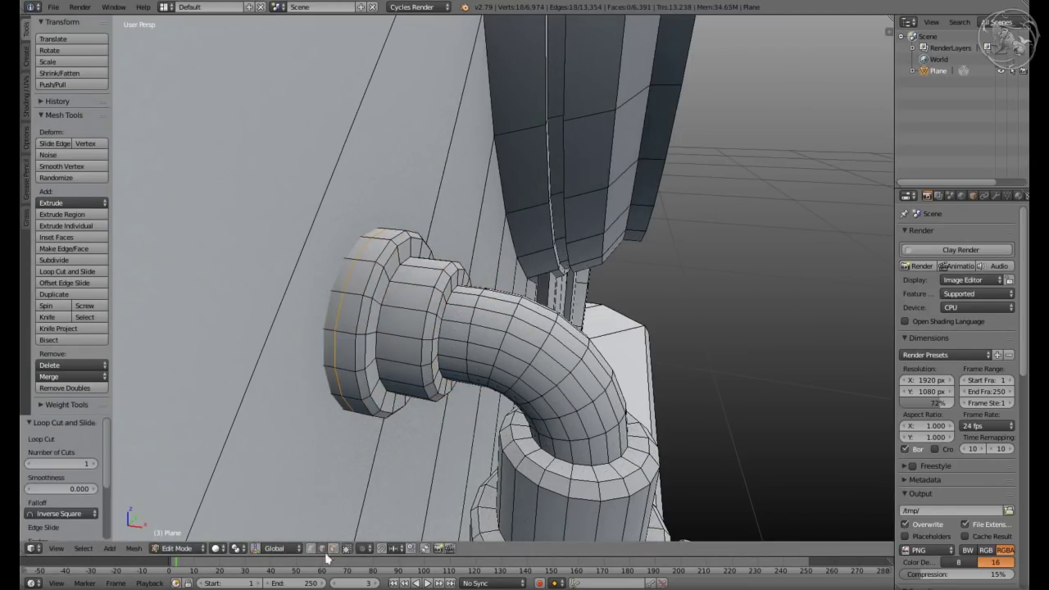
pyautogui.click(484, 303)
# Scale the flange ring larger with Z excluded, then deselect all
pyautogui.press('Tab')
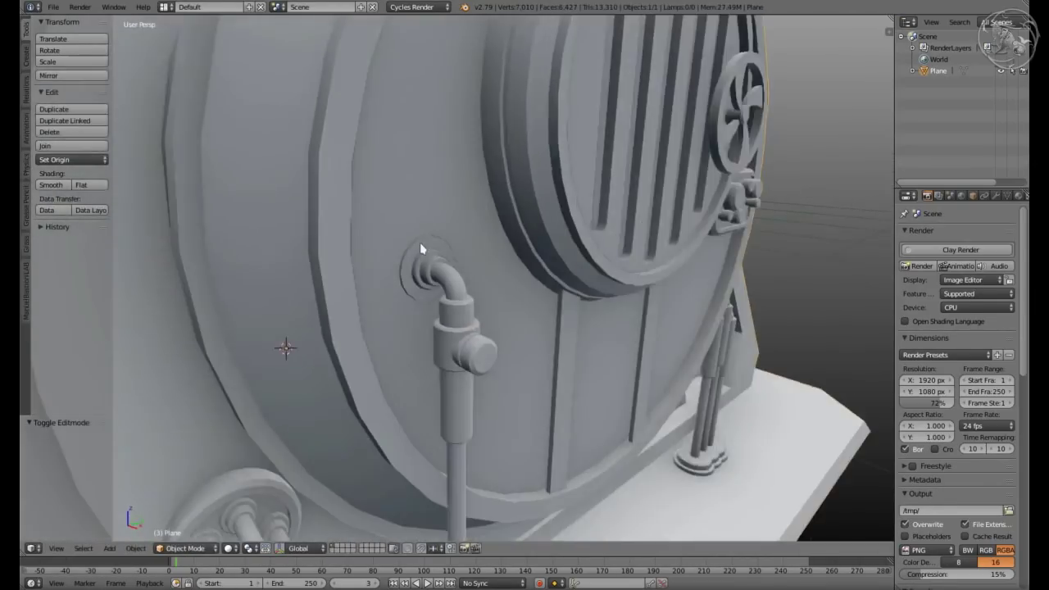
pyautogui.press('Tab')
pyautogui.moveTo(459, 312)
pyautogui.mouseDown(button='middle')
pyautogui.moveTo(339, 288)
pyautogui.moveTo(409, 279)
pyautogui.moveTo(585, 335)
pyautogui.moveTo(484, 184)
pyautogui.mouseUp(button='middle')
pyautogui.scroll(-8, 410, 278)
pyautogui.press('s')
pyautogui.hotkey('shift', 'z')
pyautogui.click(483, 264)
pyautogui.press('a')
pyautogui.scroll(-3, 445, 253)
pyautogui.scroll(5, 585, 335)
pyautogui.scroll(3, 625, 327)
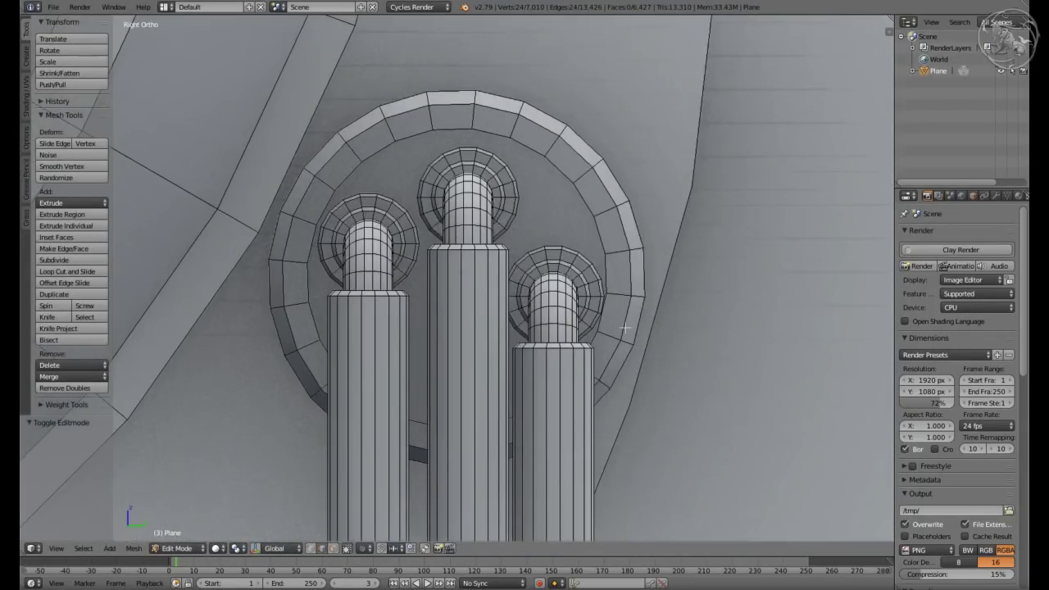
# In front wireframe view, shear the first backing flange's edge to follow the sloping wall
pyautogui.press('KP_1')
pyautogui.press('z')
pyautogui.press('space')
pyautogui.write('she')
pyautogui.press('Return')
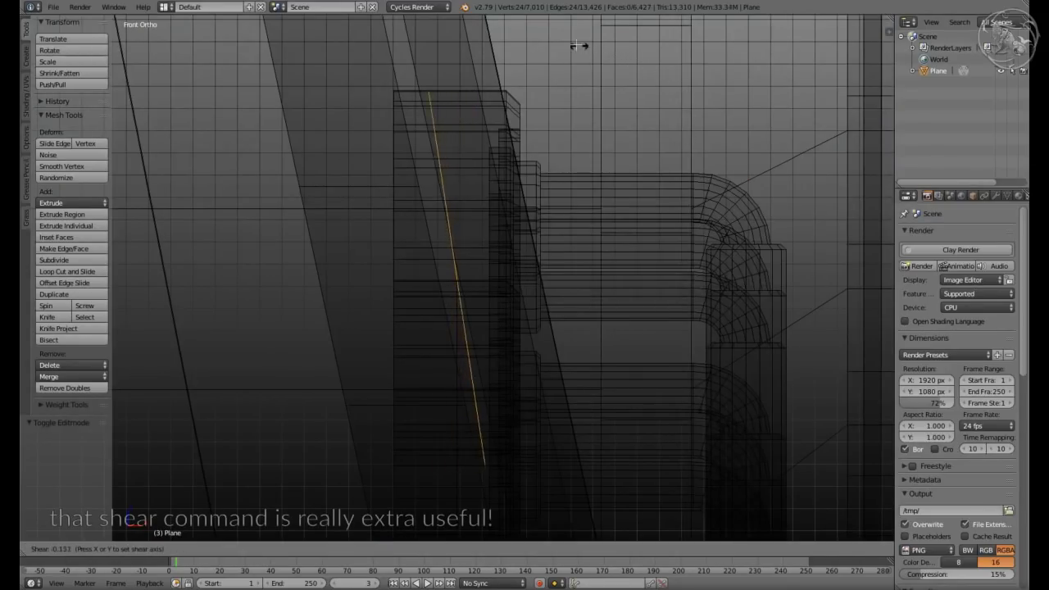
pyautogui.click(554, 41)
pyautogui.press('z')
pyautogui.moveTo(554, 41); pyautogui.dragTo(664, 289, button='middle')
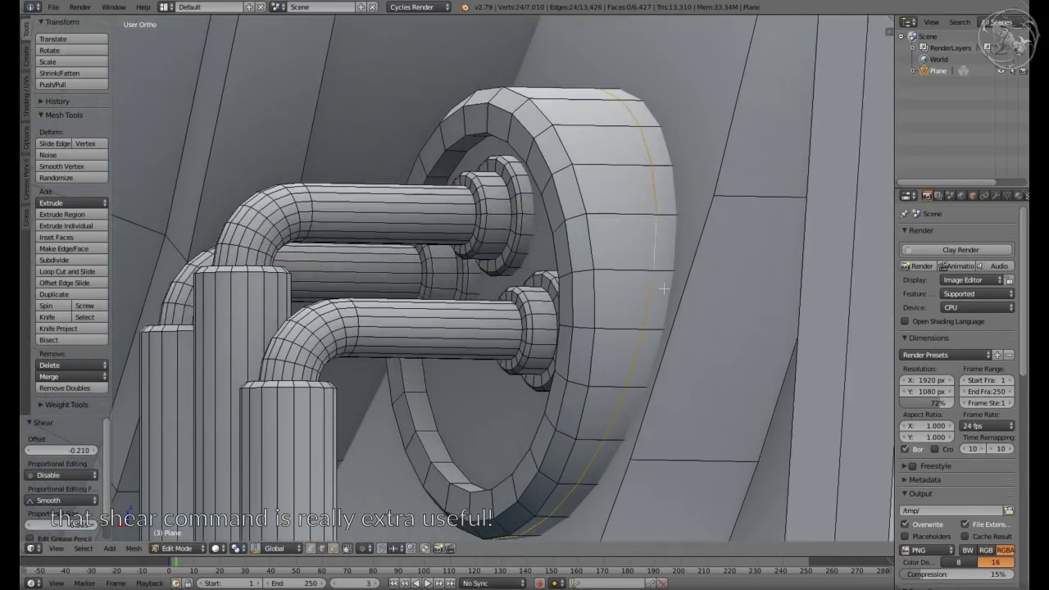
pyautogui.press('Escape')
pyautogui.press('a')
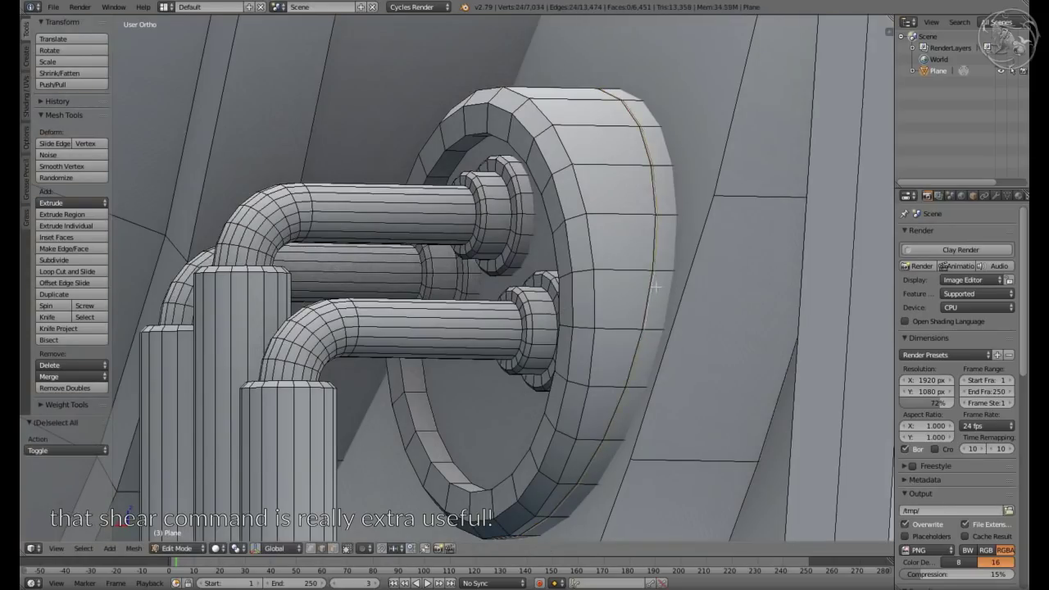
pyautogui.moveTo(675, 293); pyautogui.dragTo(687, 301, button='middle')
pyautogui.press('s')
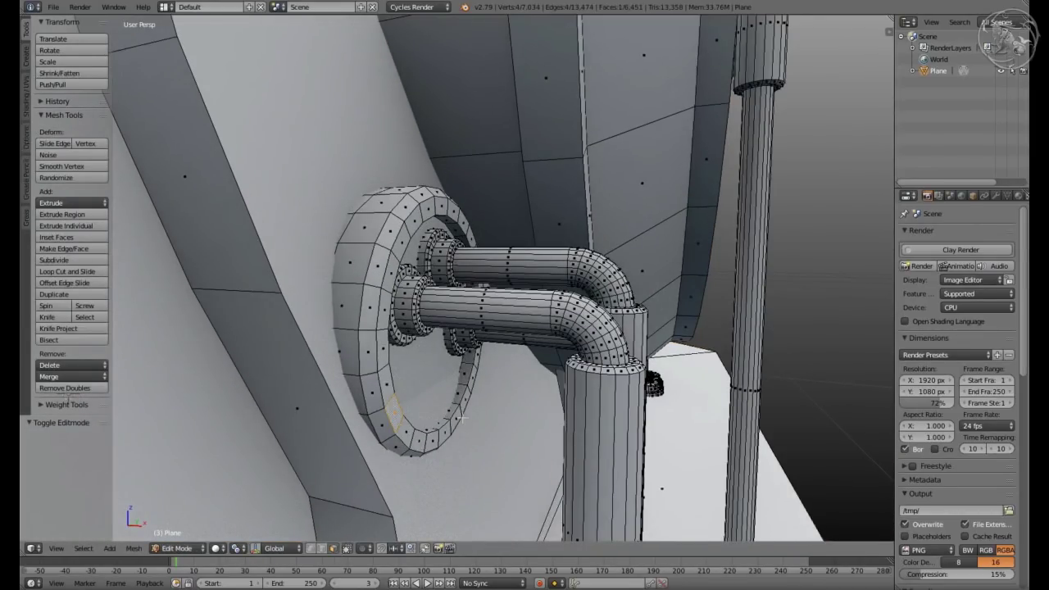
# Select the backing ring and the lower pipe's collar, then shift them along X
pyautogui.hotkey('ctrl', 'l')
pyautogui.press('KP_Decimal')
pyautogui.press('l')
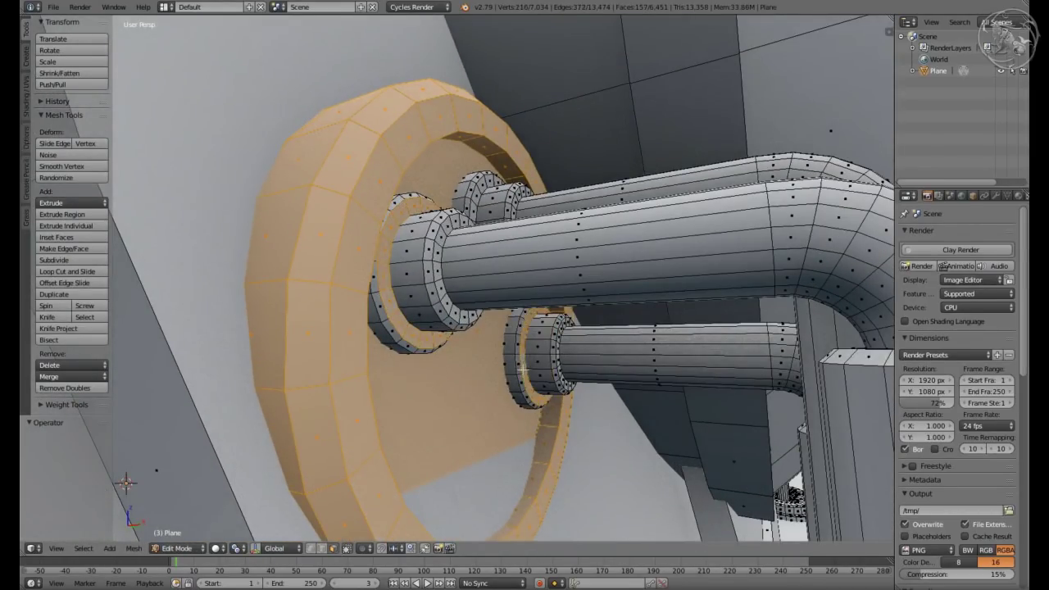
pyautogui.press('z')
pyautogui.moveTo(497, 207); pyautogui.dragTo(459, 312, button='middle')
pyautogui.press('z')
pyautogui.press('g')
pyautogui.press('x')
pyautogui.click(512, 259)
# Shear the second cluster's flange edge so it slants to match the wall
pyautogui.press('a')
pyautogui.press('a')
pyautogui.press('z')
pyautogui.press('KP_1')
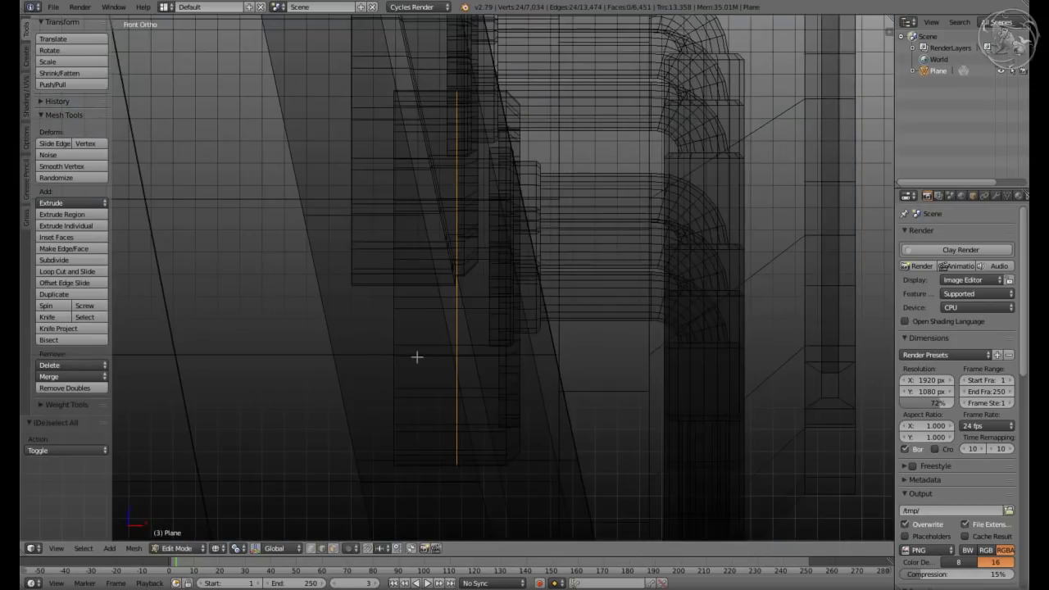
pyautogui.hotkey('shift', 'ctrl', 'alt', 's')
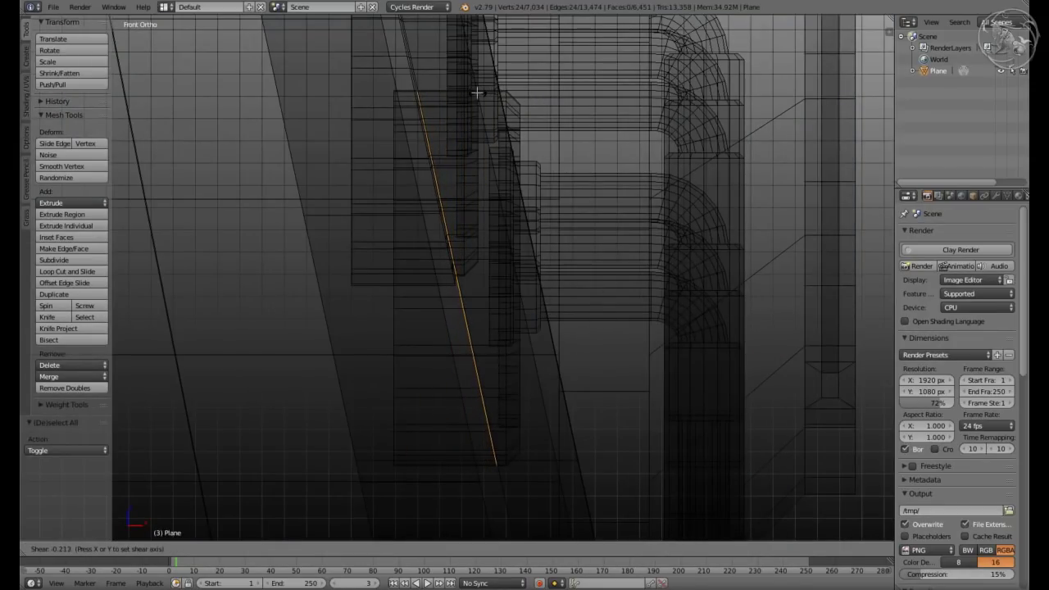
pyautogui.click(477, 92)
pyautogui.moveTo(478, 93); pyautogui.dragTo(441, 241, button='middle')
pyautogui.press('z')
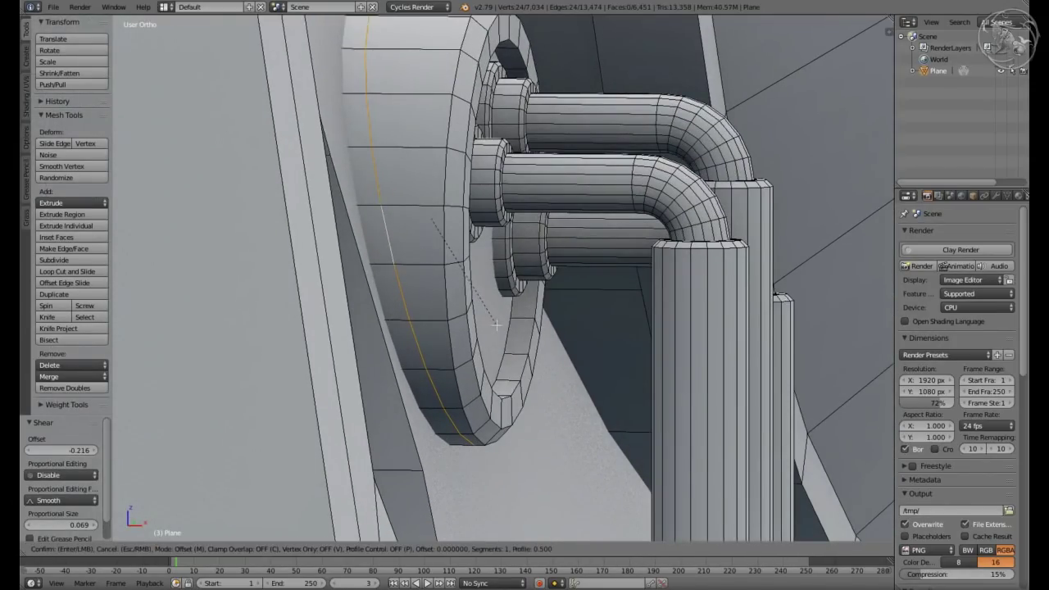
pyautogui.press('Escape')
pyautogui.moveTo(499, 326); pyautogui.dragTo(617, 255, button='middle')
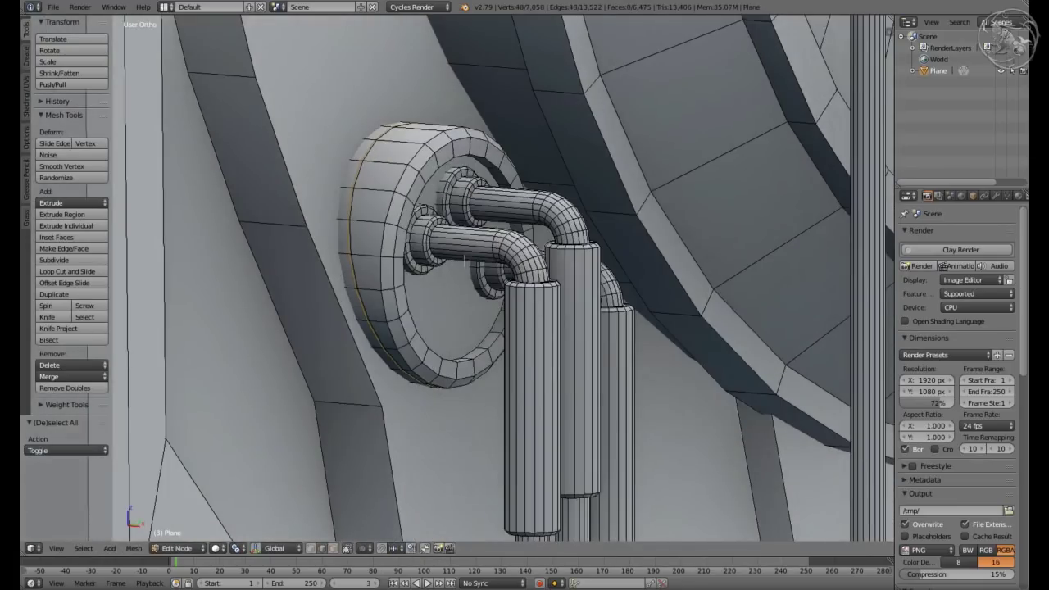
pyautogui.press('s')
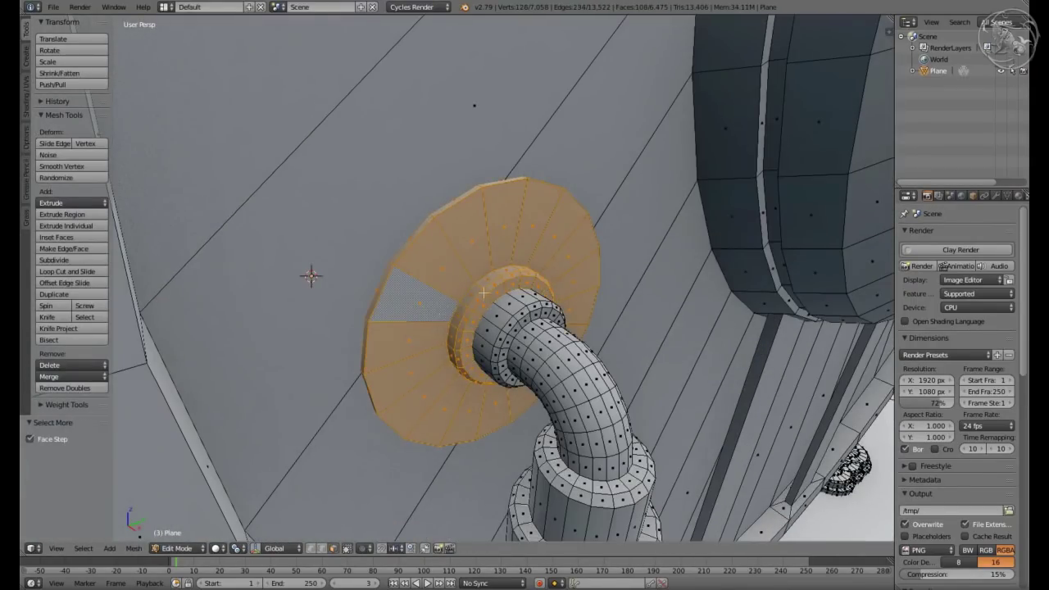
# Place a duplicated flange pipe beside the door and resize its rim loop, excluding X
pyautogui.press('a')
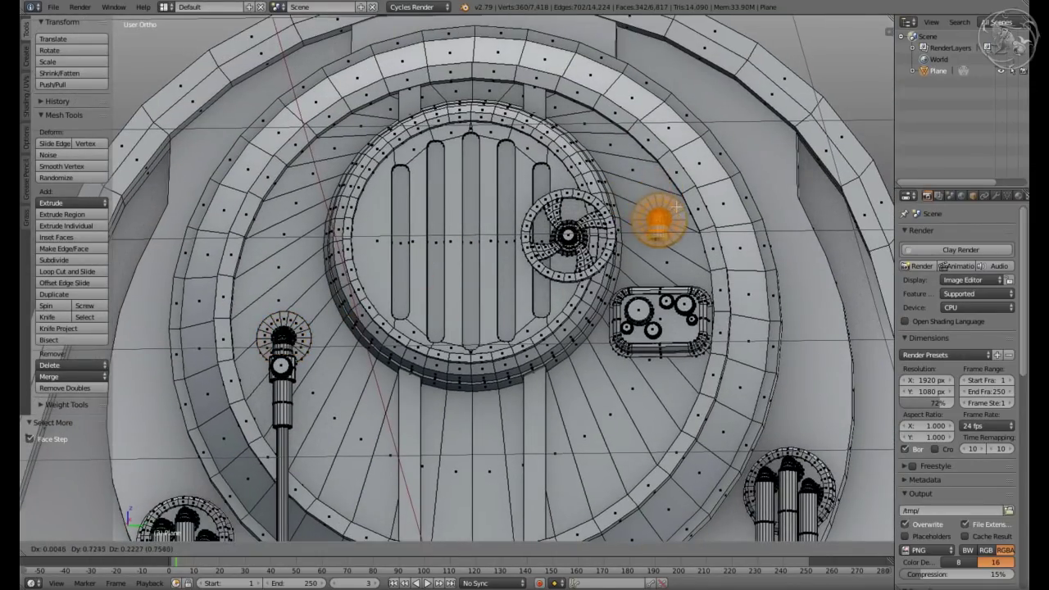
pyautogui.click(674, 205)
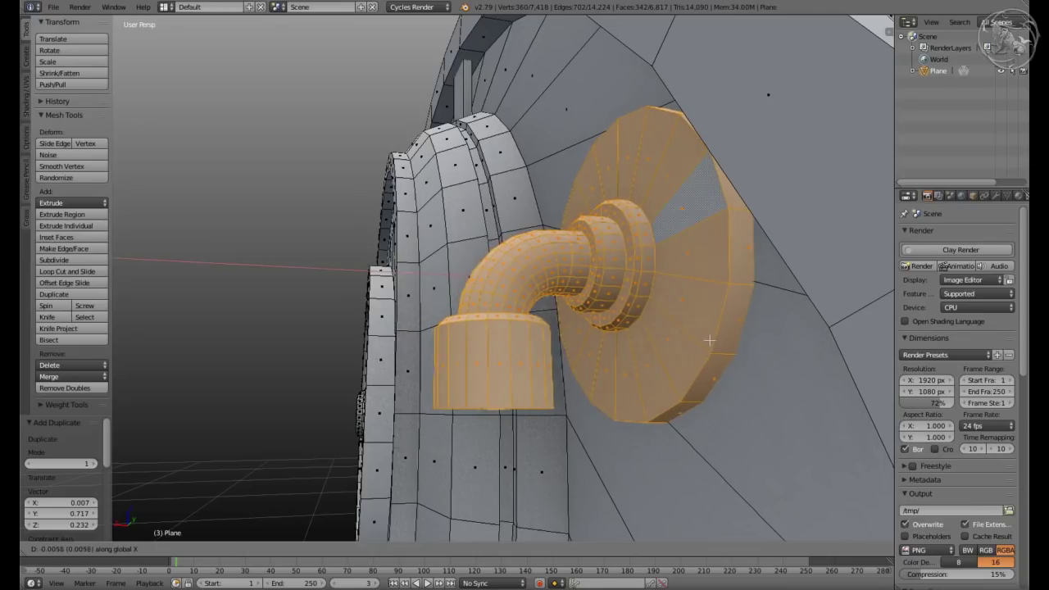
pyautogui.press('a')
pyautogui.keyDown('alt'); pyautogui.click(732, 354); pyautogui.keyUp('alt')
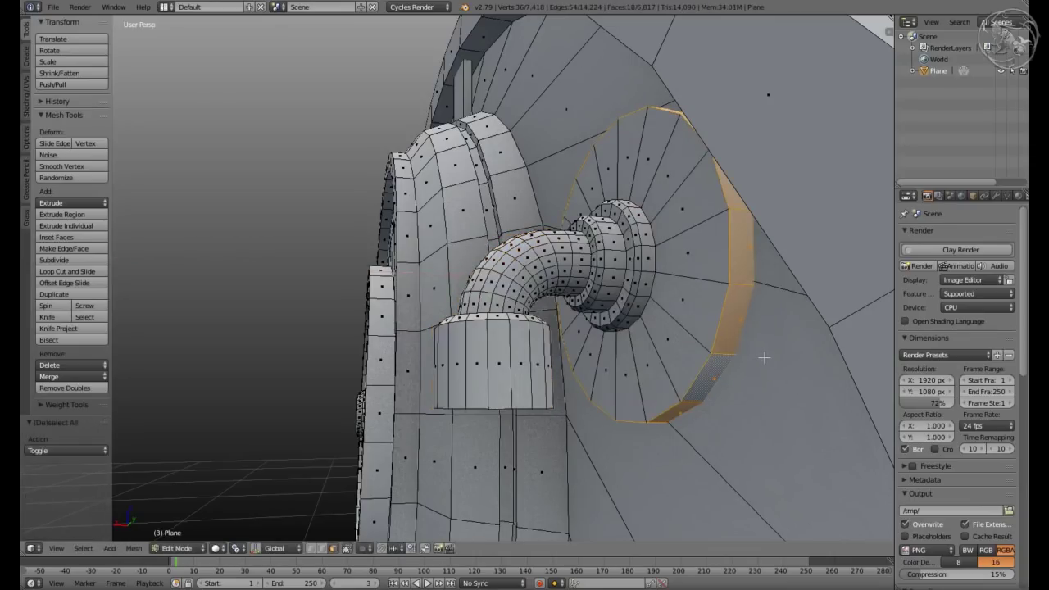
pyautogui.press('s')
pyautogui.hotkey('shift', 'z')
pyautogui.hotkey('shift', 'z')
pyautogui.hotkey('shift', 'x')
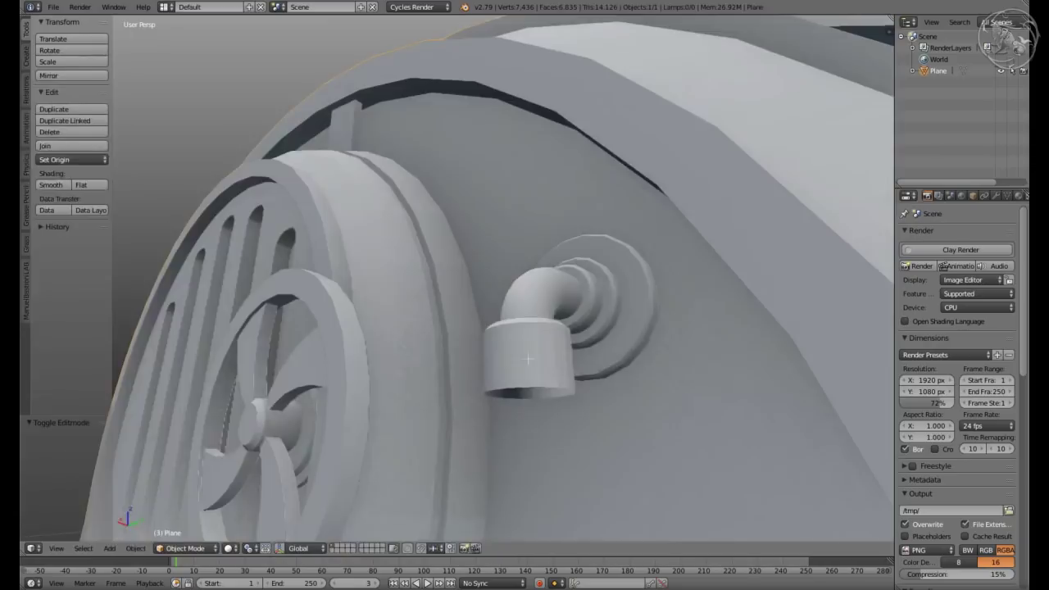
# Fill the pipe's open end, inset it, and extrude a tapered nozzle
pyautogui.press('f')
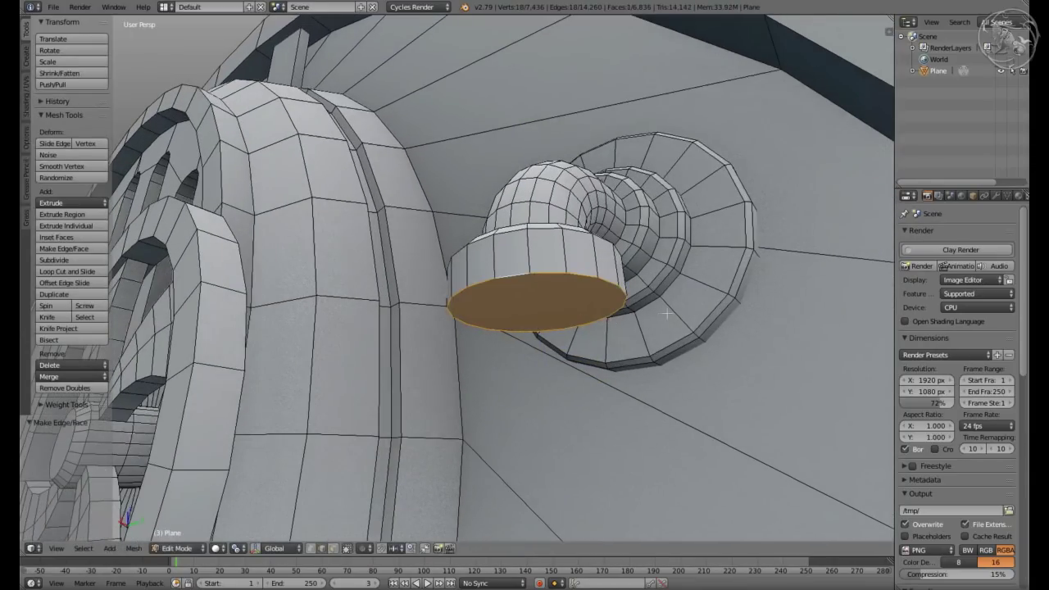
pyautogui.press('i')
pyautogui.click(680, 311)
pyautogui.moveTo(655, 307)
pyautogui.mouseDown(button='middle')
pyautogui.moveTo(579, 291)
pyautogui.moveTo(623, 393)
pyautogui.mouseUp(button='middle')
pyautogui.press('e')
pyautogui.press('s')
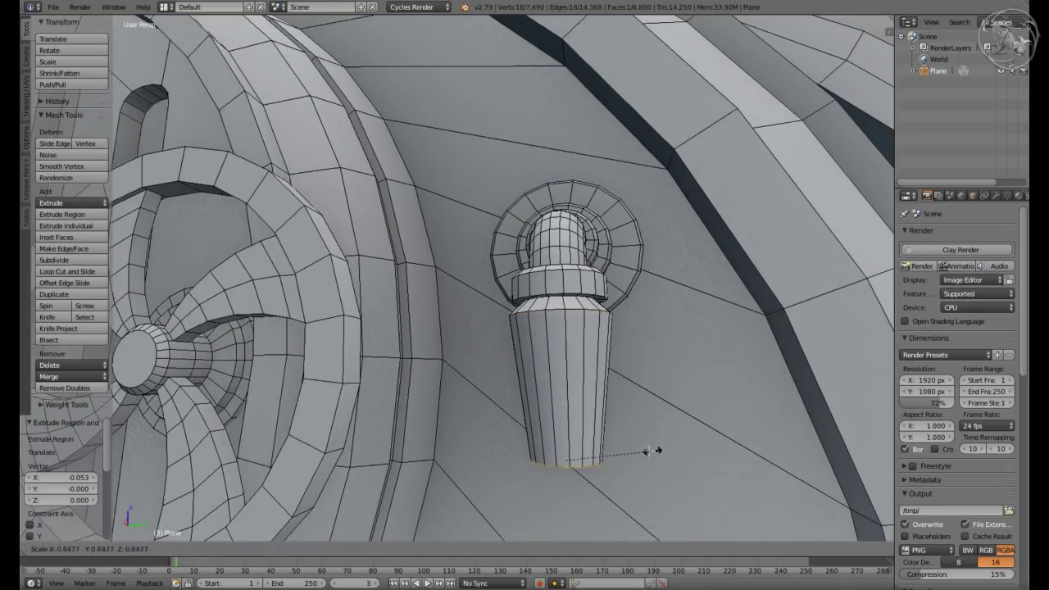
pyautogui.click(572, 382)
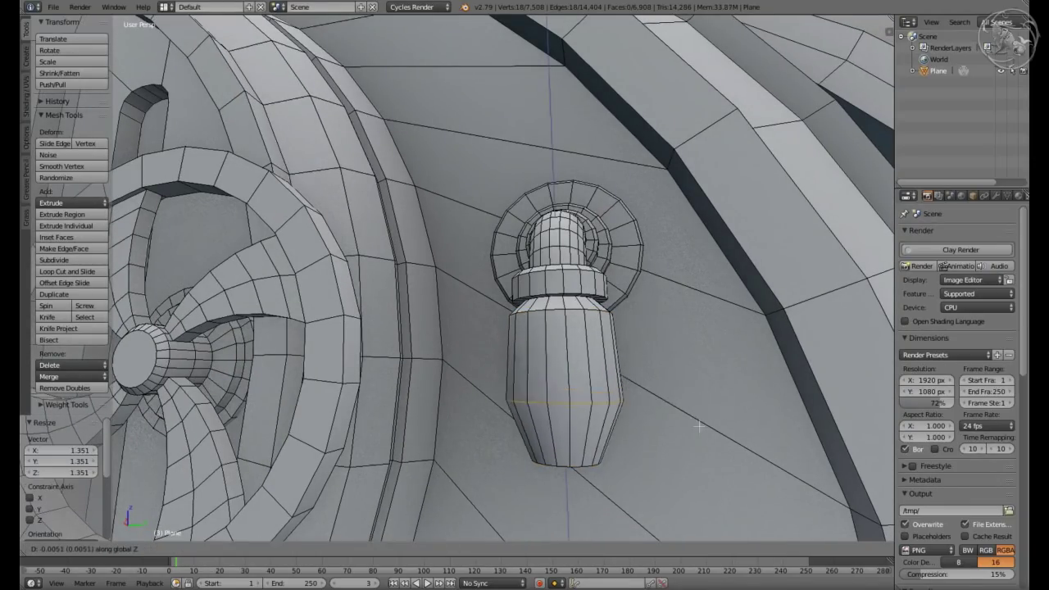
pyautogui.scroll(2, 563, 453)
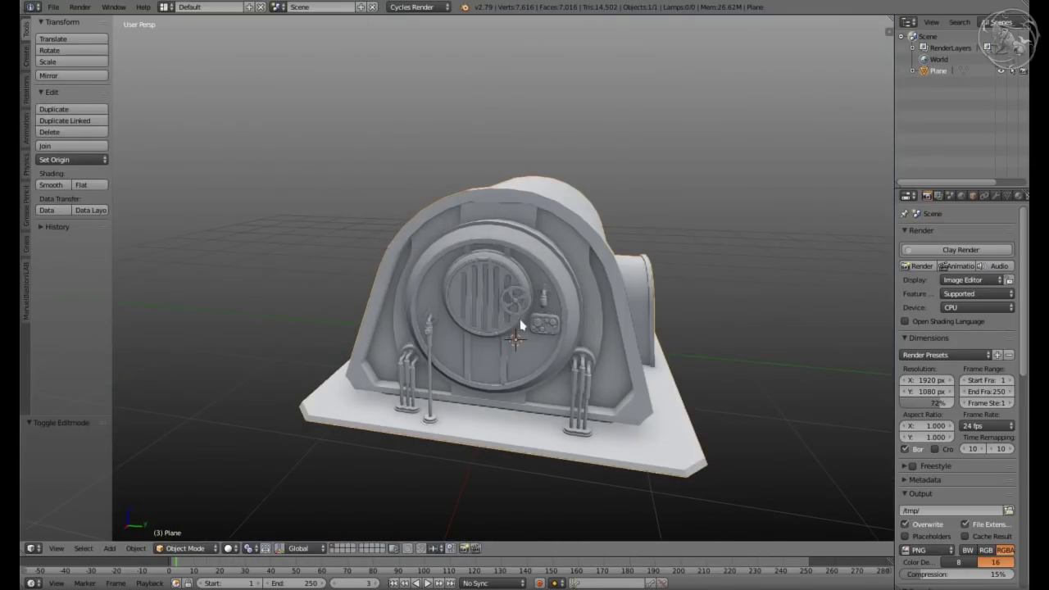
# Add a cylinder, shrink it to about a fifth, and bevel its top into a rounded dome
pyautogui.click(543, 339)
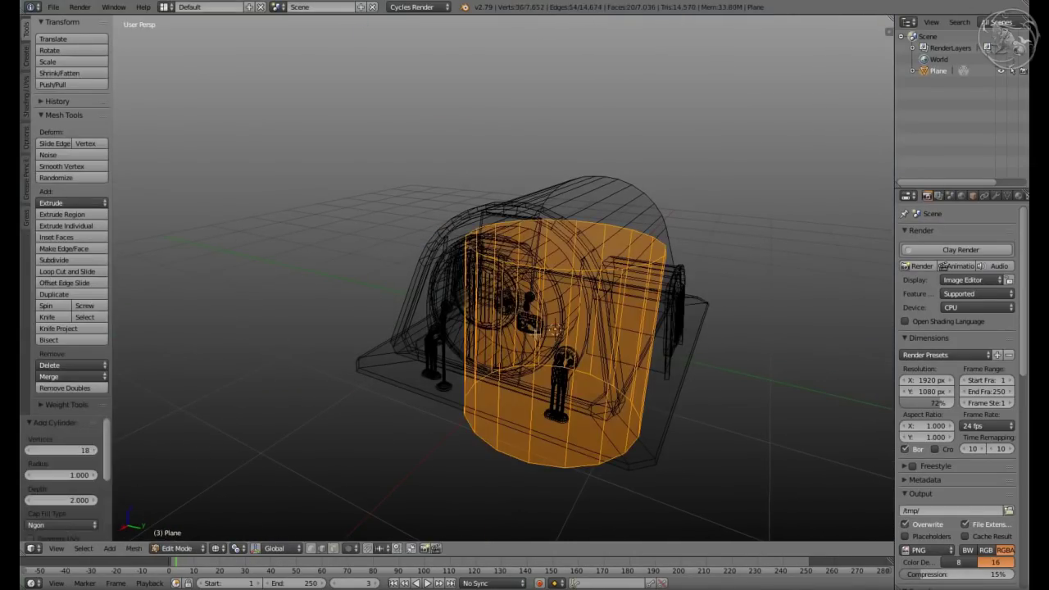
pyautogui.press('Return')
pyautogui.press('s')
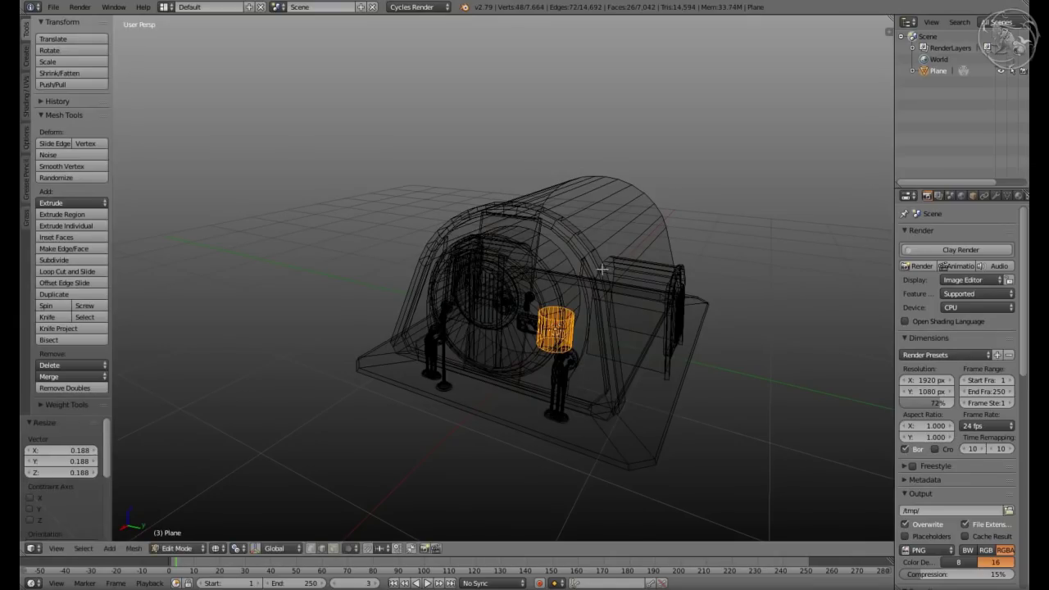
pyautogui.press('KP_Decimal')
pyautogui.press('z')
pyautogui.press('Tab')
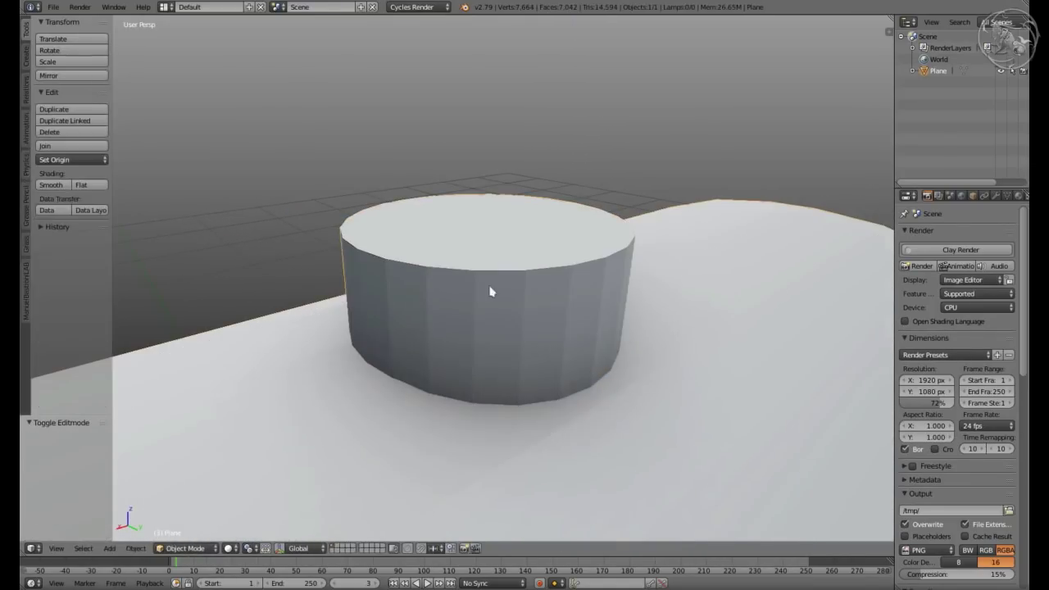
pyautogui.press('Tab')
pyautogui.rightClick(492, 233)
pyautogui.hotkey('ctrl', 'b')
pyautogui.scroll(2, 631, 293)
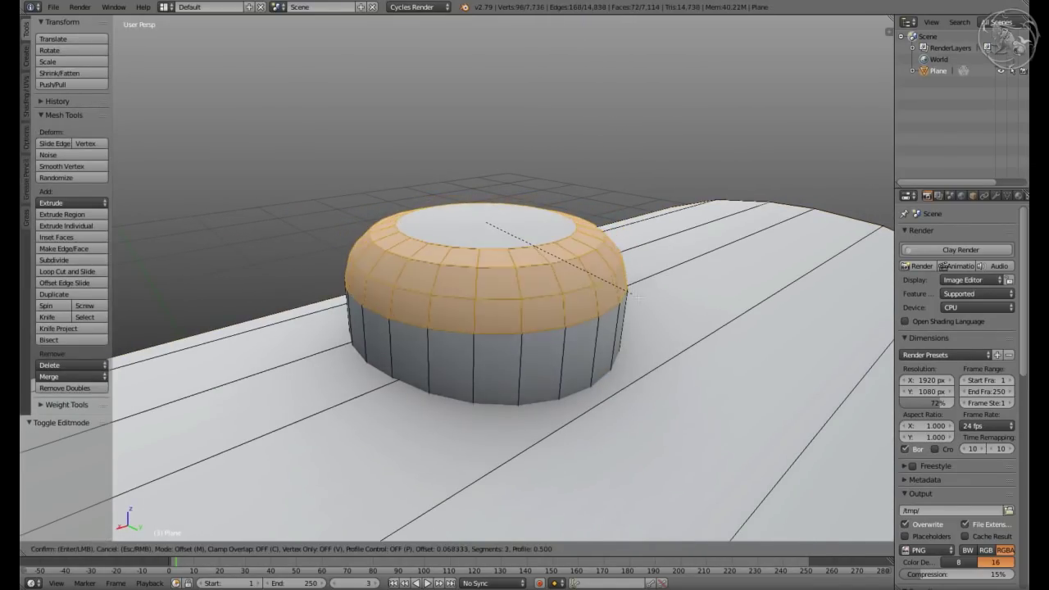
pyautogui.click(645, 308)
pyautogui.scroll(2, 645, 308)
# Extrude the dome's centre top face upward into a tall column
pyautogui.press('3')
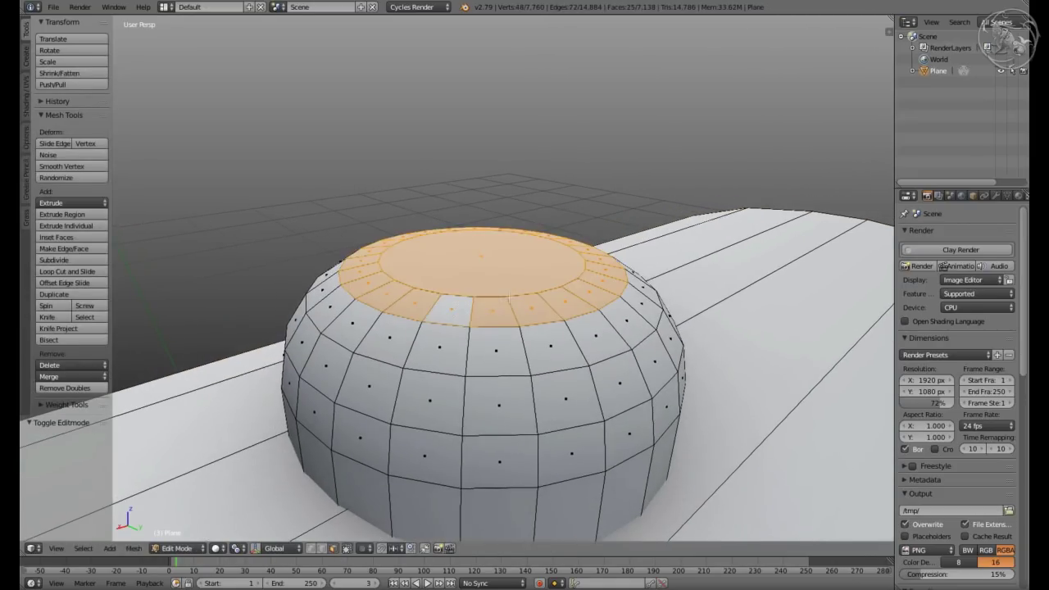
pyautogui.press('e')
pyautogui.rightClick(496, 264)
pyautogui.press('a')
pyautogui.rightClick(496, 264)
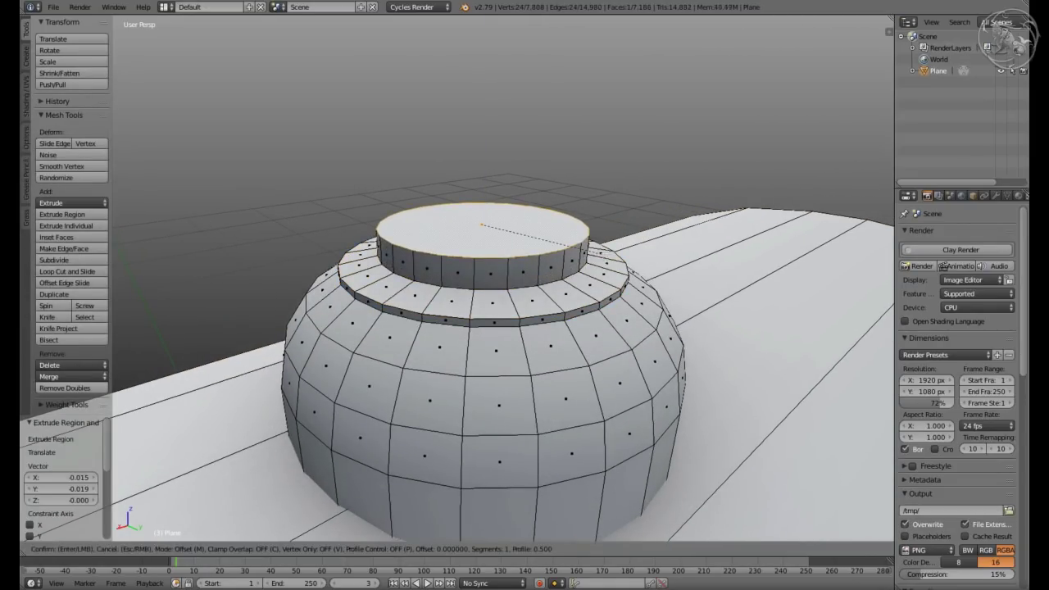
pyautogui.moveTo(621, 213); pyautogui.dragTo(622, 252, button='middle')
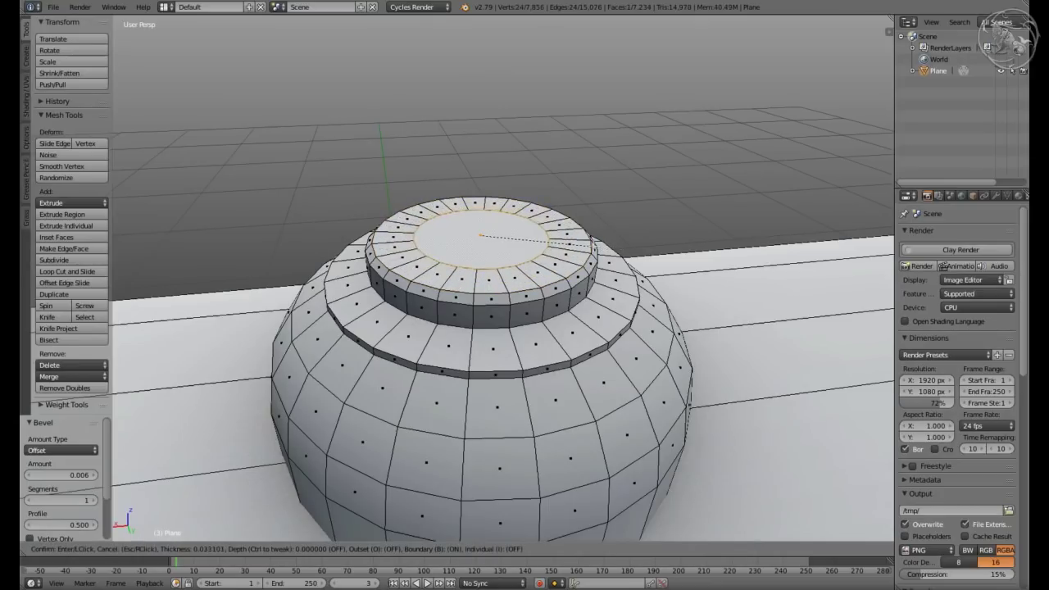
pyautogui.scroll(-3, 492, 246)
pyautogui.press('e')
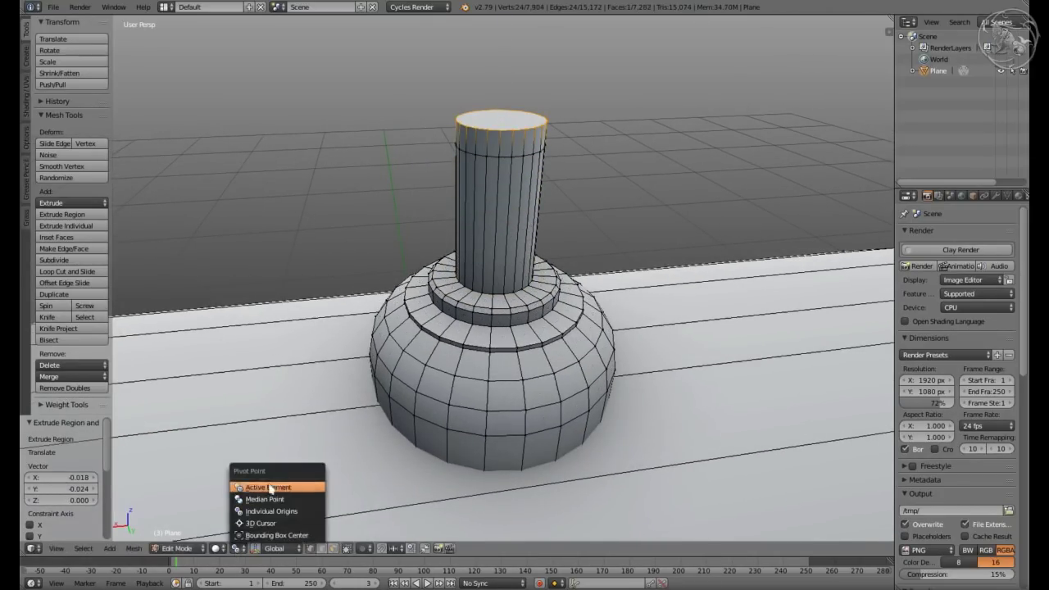
pyautogui.click(271, 488)
pyautogui.press('KP_Decimal')
pyautogui.press('KP_7')
pyautogui.scroll(3, 422, 244)
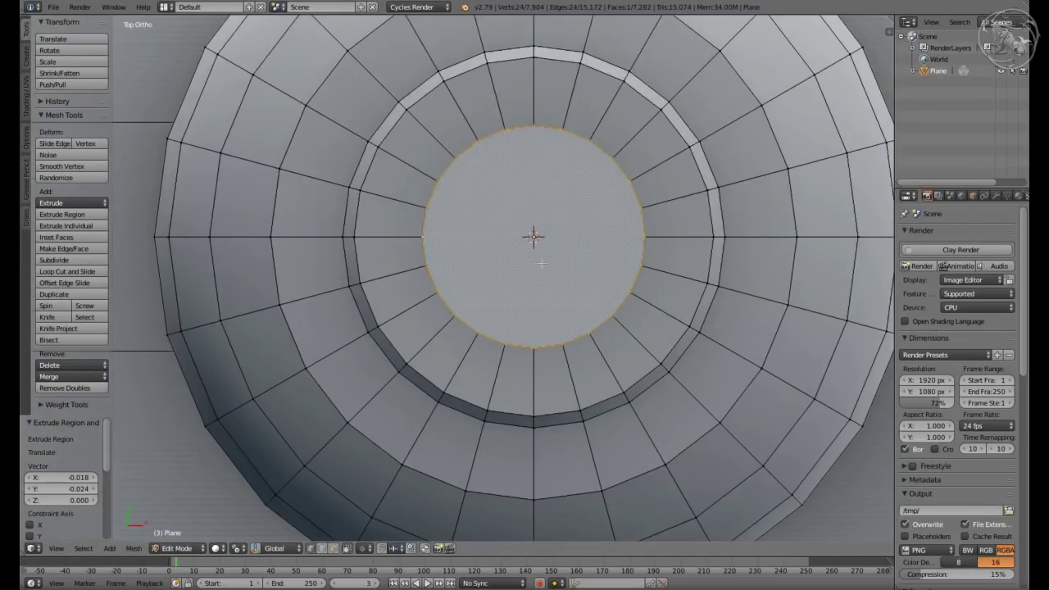
pyautogui.moveTo(541, 263); pyautogui.dragTo(541, 236, button='middle')
# Bend the pipe over with repeated 0.03 extrusions and -15° Y rotations
pyautogui.write('ry-15')
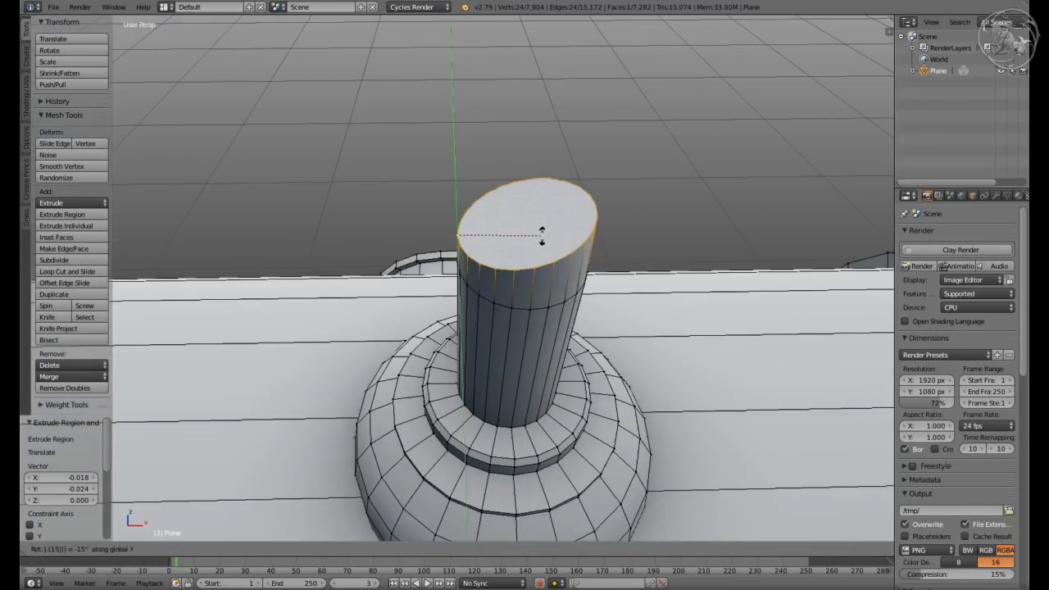
pyautogui.write('e')
pyautogui.press('Return')
pyautogui.write('ry-15')
pyautogui.press('Return')
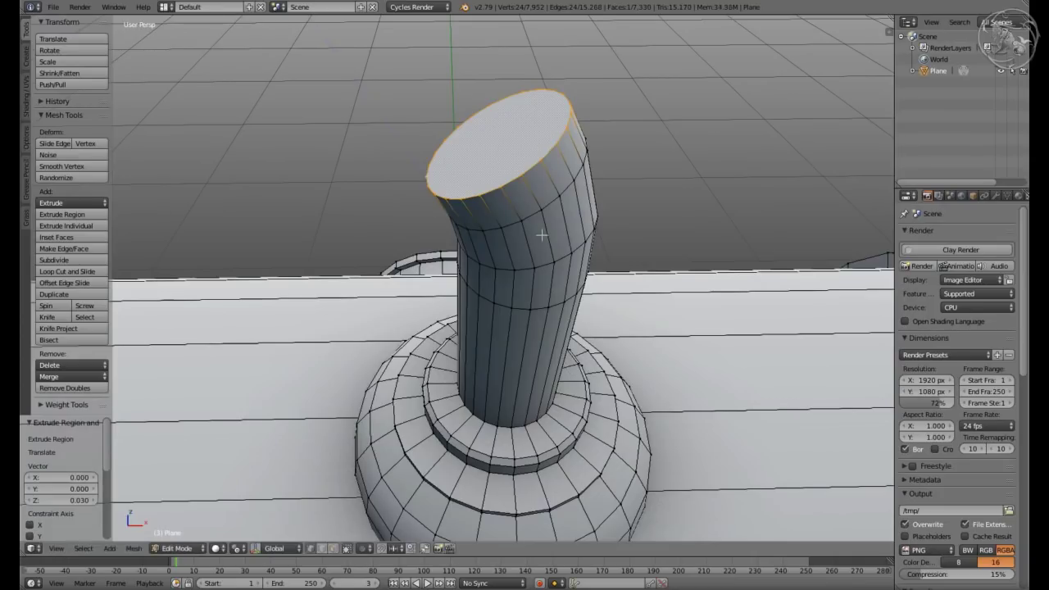
pyautogui.write('ry-15')
pyautogui.press('Return')
pyautogui.write('e.03')
pyautogui.press('Return')
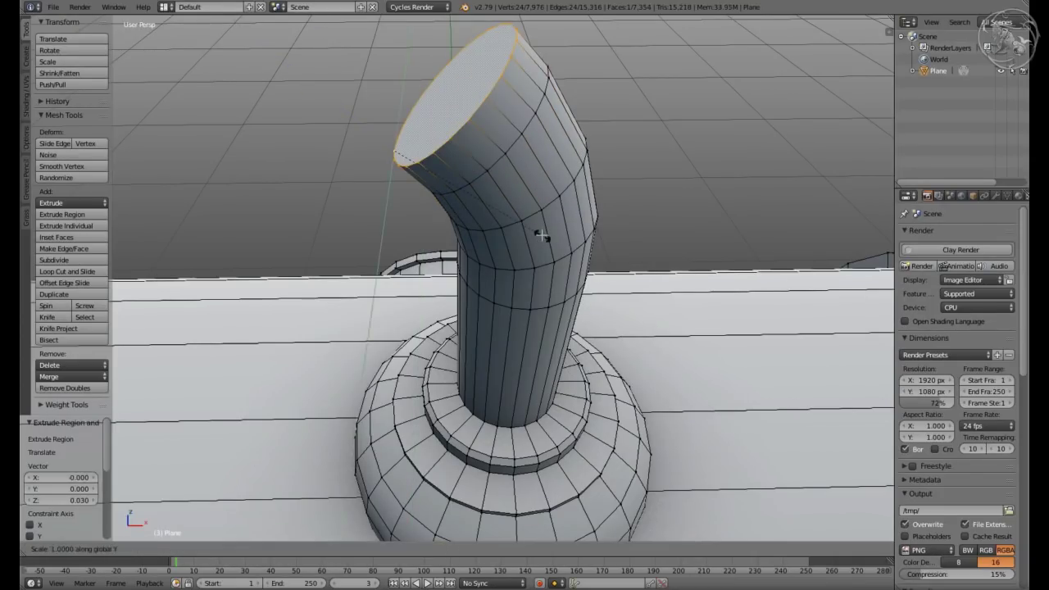
pyautogui.write('-15')
pyautogui.press('Return')
pyautogui.write('e.03')
pyautogui.press('Return')
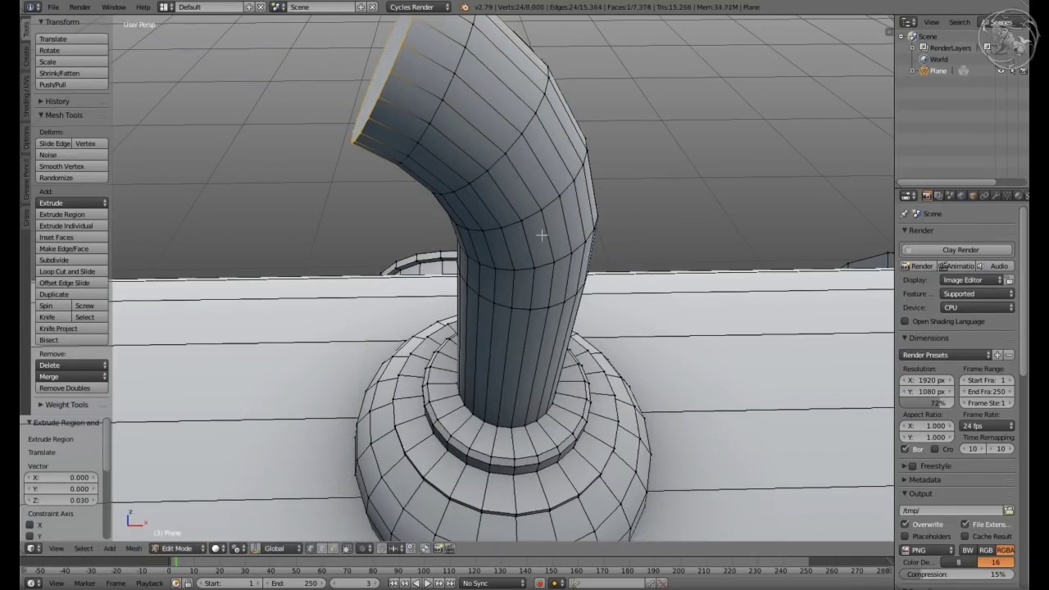
pyautogui.press('Return')
pyautogui.scroll(-4, 542, 236)
pyautogui.write('e.03')
pyautogui.press('Return')
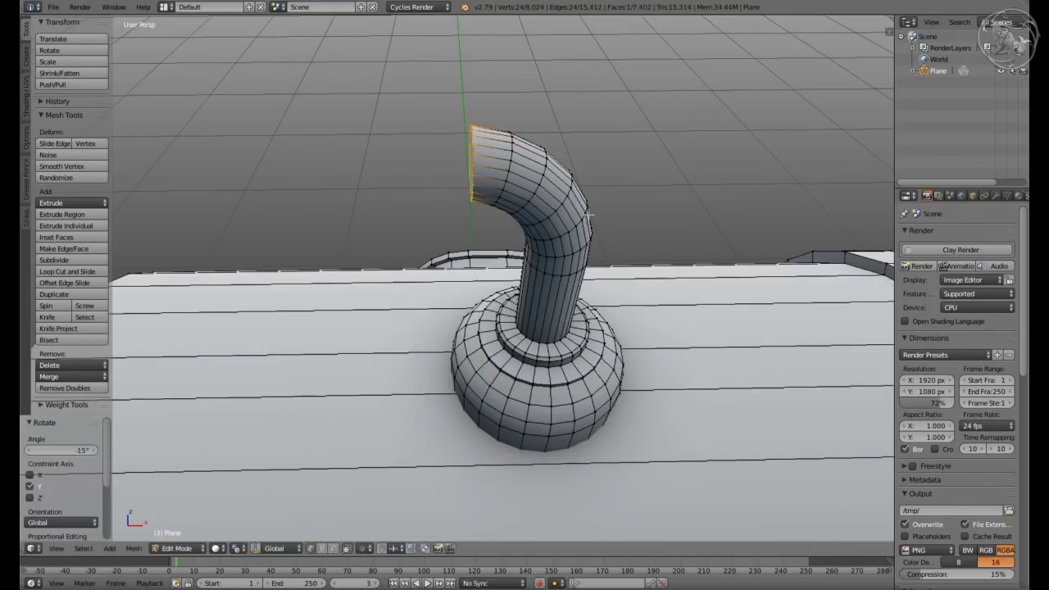
pyautogui.scroll(-5, 588, 215)
pyautogui.moveTo(563, 484); pyautogui.dragTo(651, 149, button='middle')
# Duplicate the bent pipe and its base along X beside the original
pyautogui.scroll(2, 400, 141)
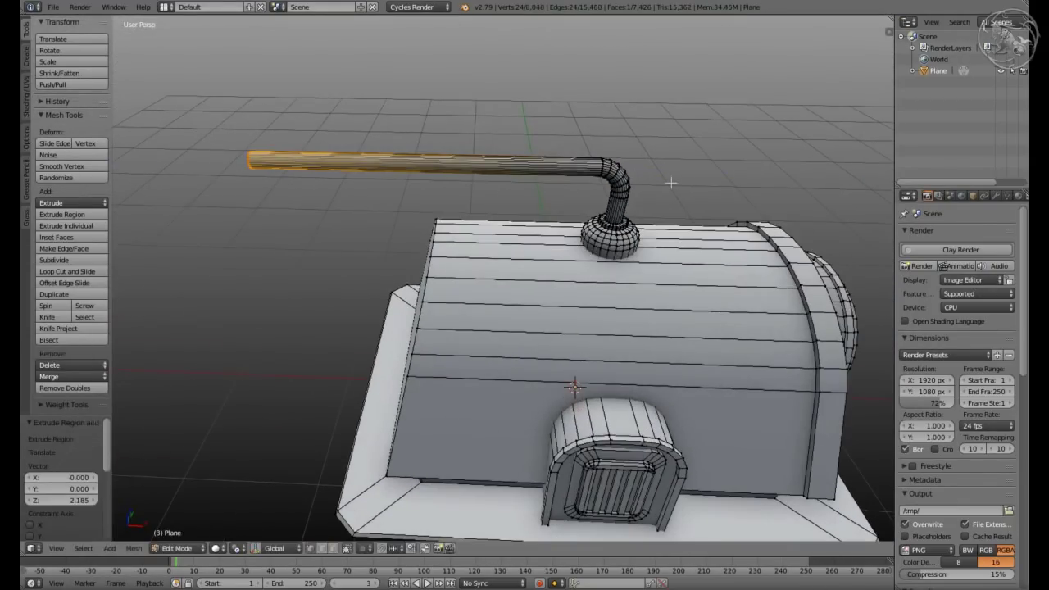
pyautogui.hotkey('ctrl', 'l')
pyautogui.hotkey('shift', 'd')
pyautogui.press('x')
pyautogui.click(561, 168)
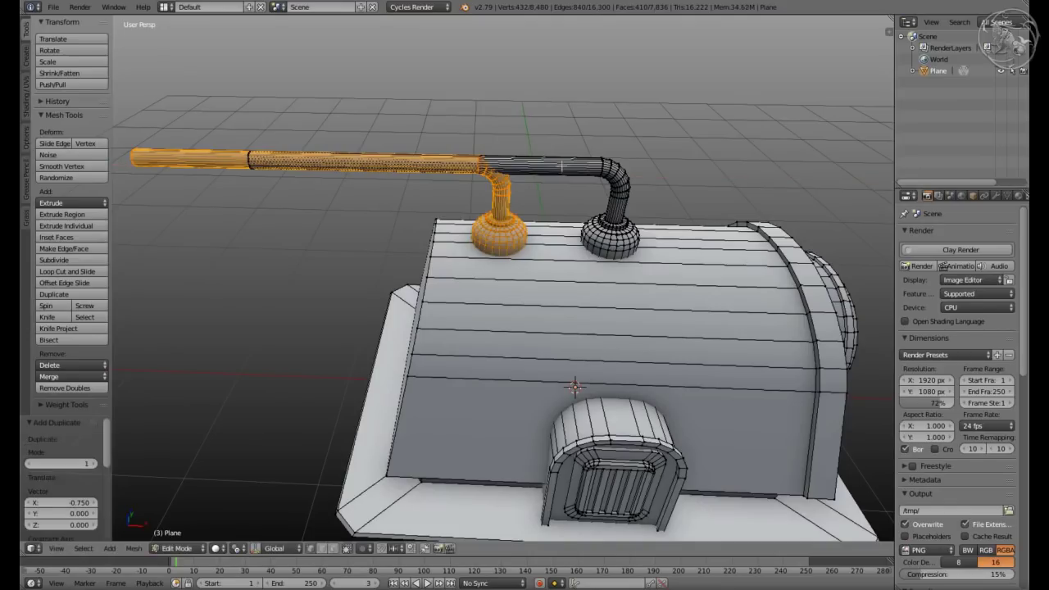
pyautogui.press('z')
pyautogui.scroll(2, 309, 152)
pyautogui.press('z')
pyautogui.press('a')
pyautogui.scroll(-2, 402, 263)
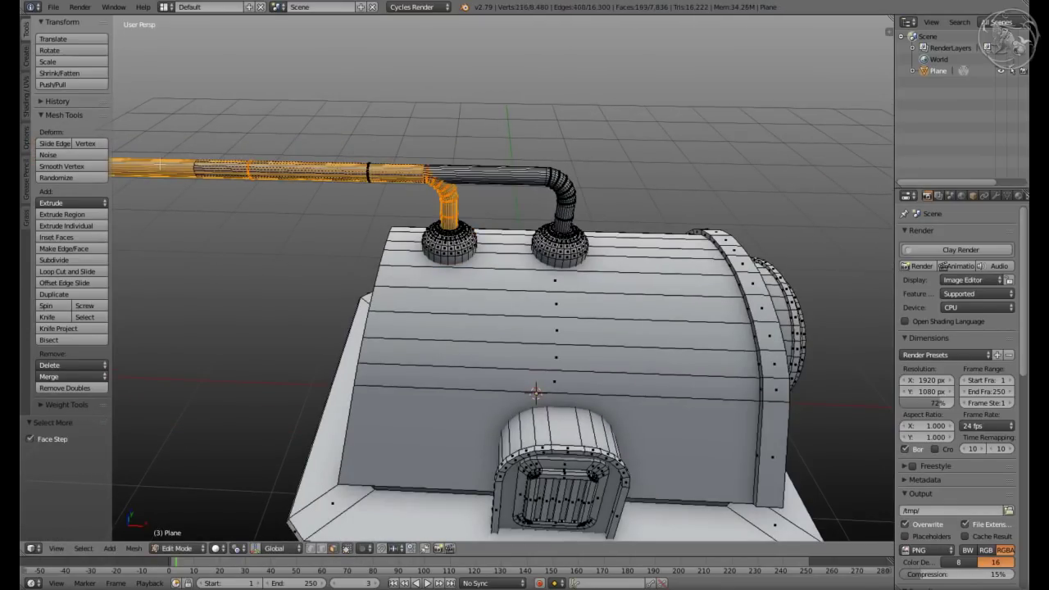
# Make a third copy of the pipe and base to complete the row
pyautogui.press('a')
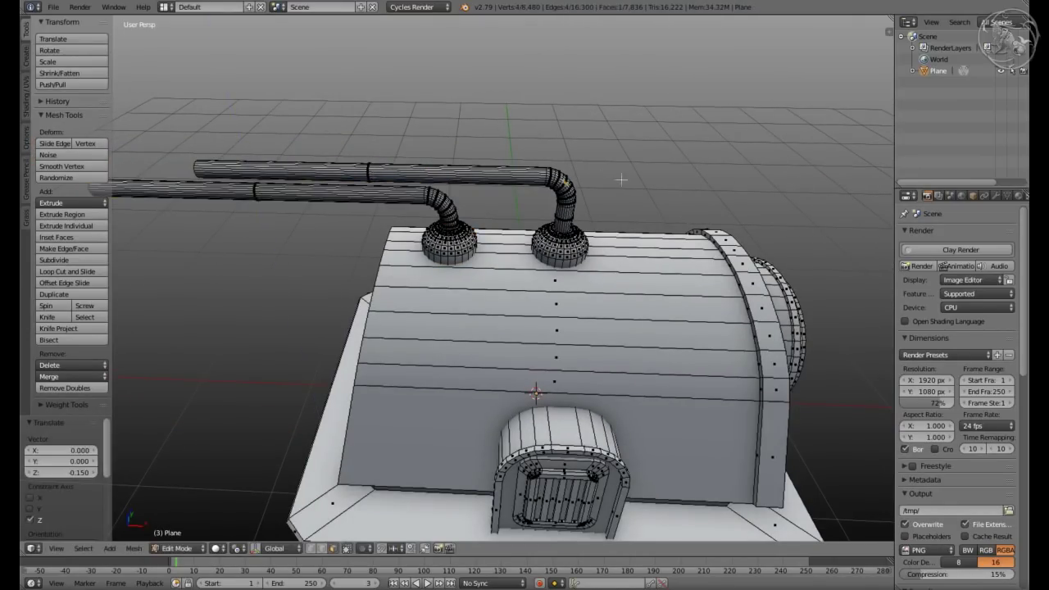
pyautogui.hotkey('ctrl', 'l')
pyautogui.hotkey('shift', 'r')
pyautogui.press('a')
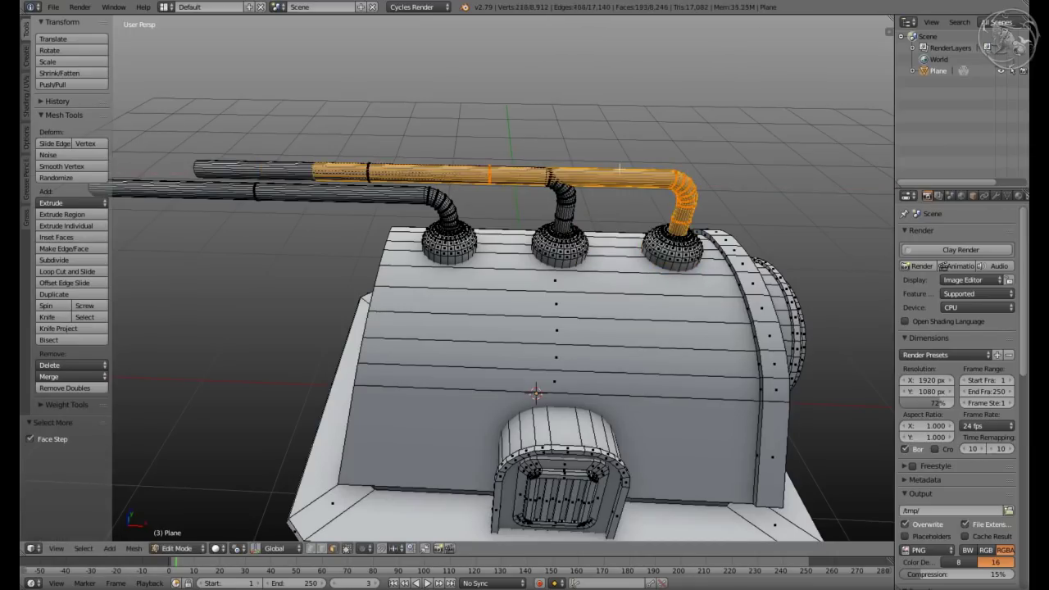
pyautogui.press('a')
pyautogui.press('Tab')
pyautogui.scroll(-2, 515, 172)
pyautogui.press('Tab')
pyautogui.scroll(5, 516, 171)
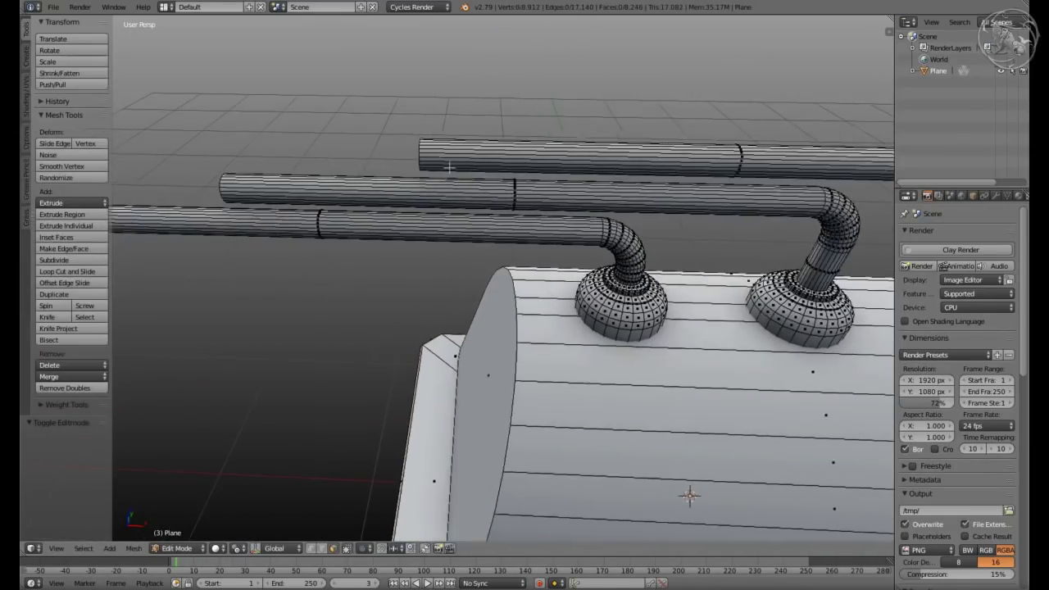
# Scale the three pipe end loops to 0 along X to square them off
pyautogui.press('z')
pyautogui.press('z')
pyautogui.scroll(-4, 457, 172)
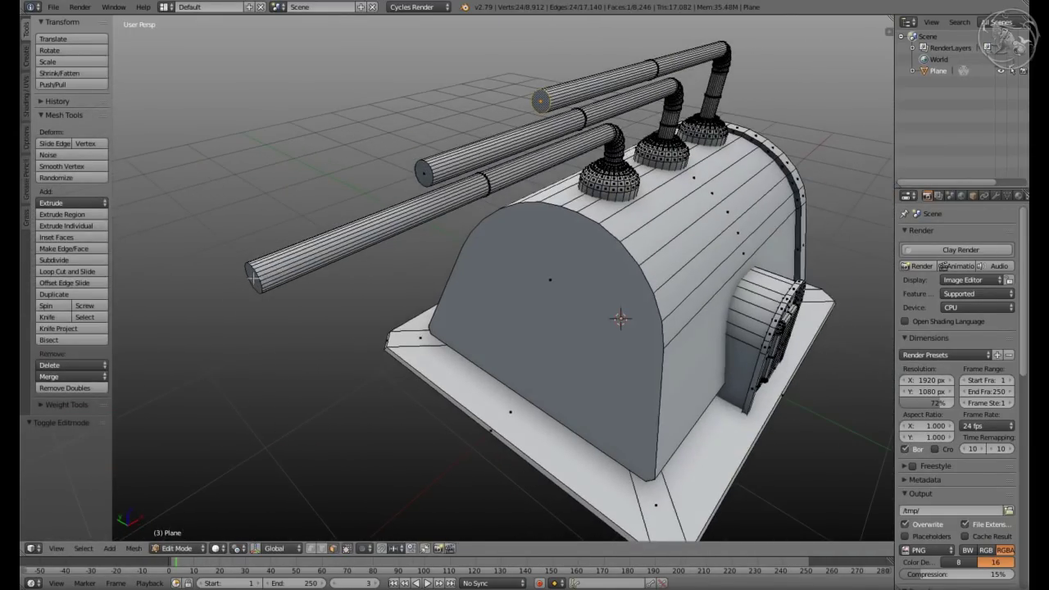
pyautogui.press('s')
pyautogui.press('x')
pyautogui.press('0')
pyautogui.hotkey('ctrl', 'l')
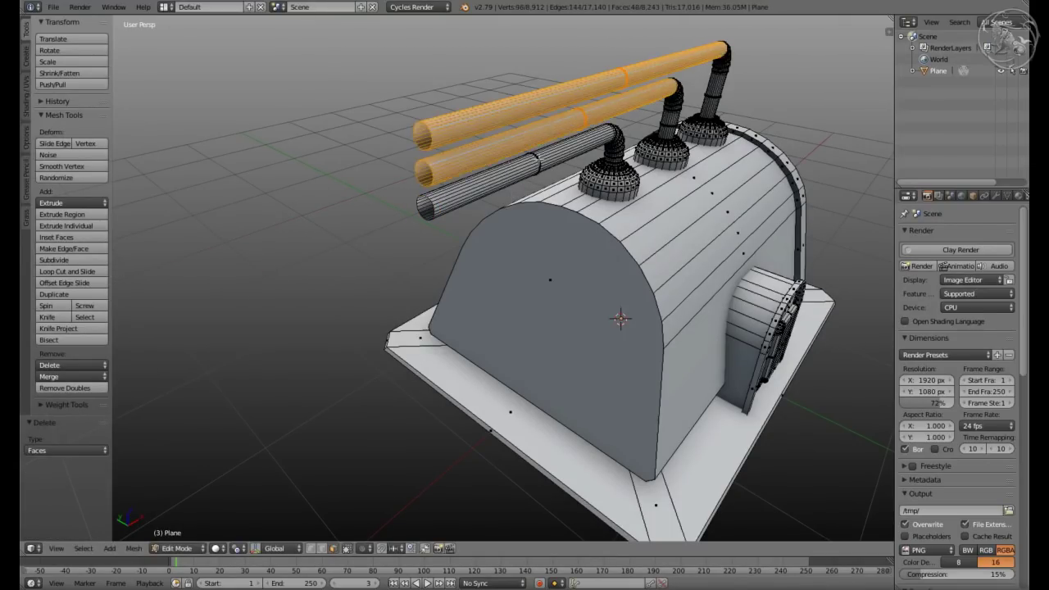
pyautogui.moveTo(624, 196); pyautogui.dragTo(672, 205, button='middle')
# Finish tilting the three pipes about the X axis
pyautogui.press('r')
pyautogui.press('x')
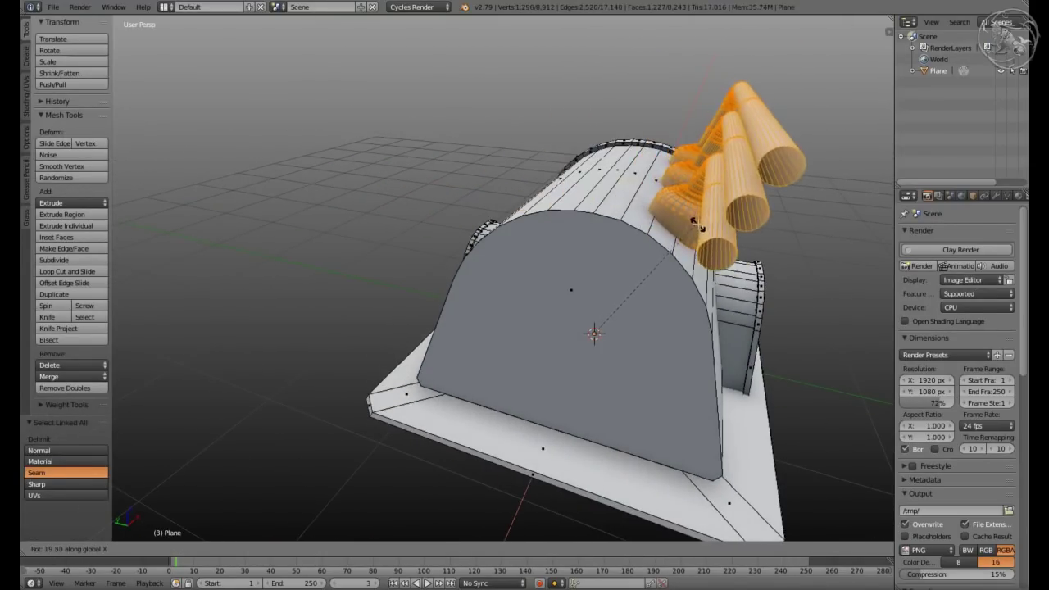
pyautogui.write('21')
pyautogui.click(699, 229)
pyautogui.press('Tab')
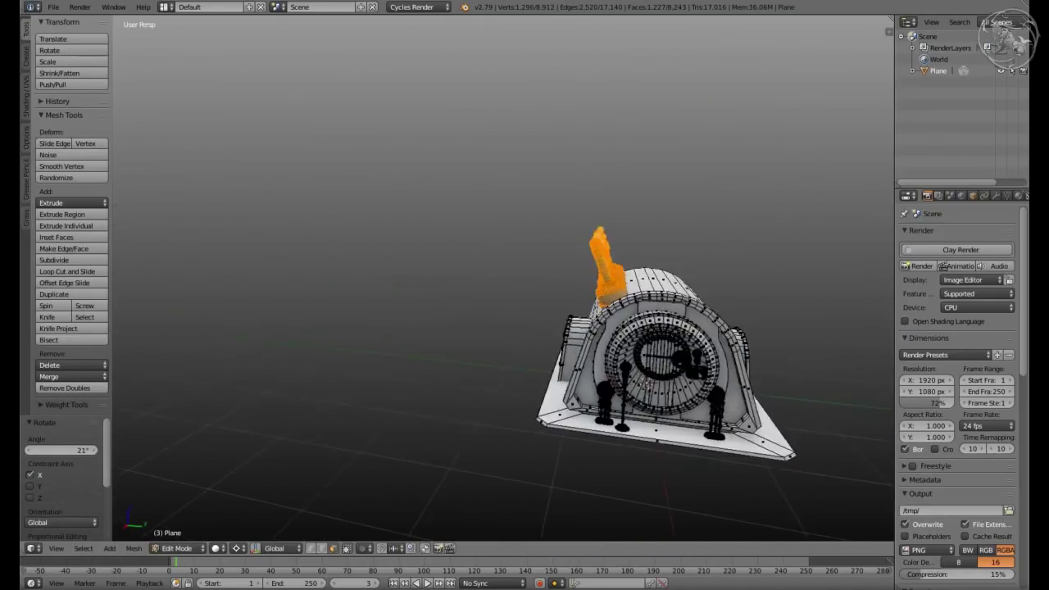
pyautogui.moveTo(698, 229)
pyautogui.mouseDown(button='middle')
pyautogui.moveTo(632, 273)
pyautogui.moveTo(598, 263)
pyautogui.mouseUp(button='middle')
pyautogui.scroll(2, 631, 273)
# Duplicate the pipes and swing the copies to the dome's opposite side
pyautogui.press('Tab')
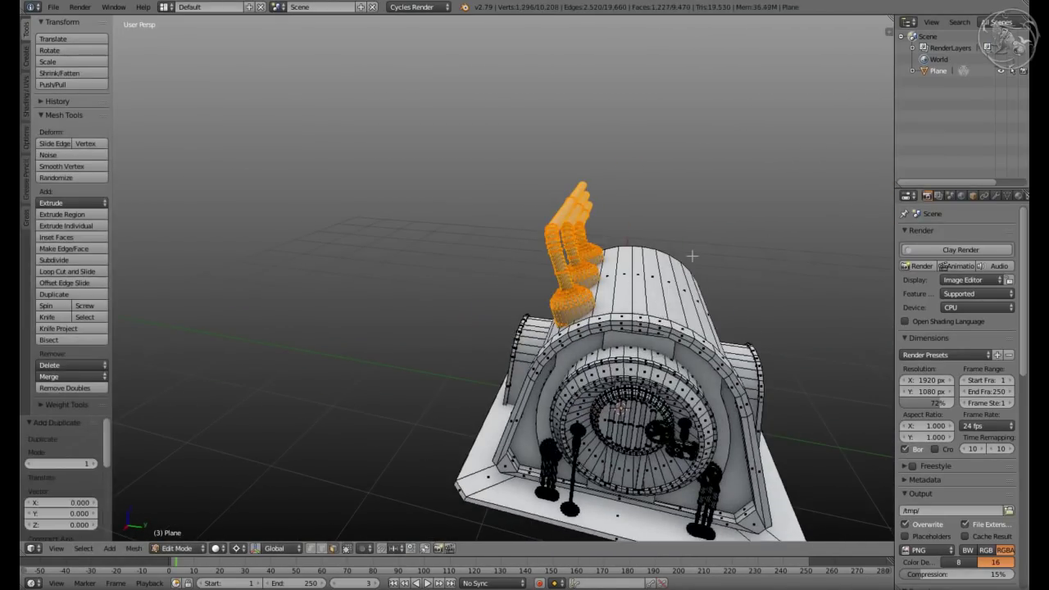
pyautogui.press('r')
pyautogui.press('Return')
pyautogui.press('Tab')
pyautogui.moveTo(693, 256); pyautogui.dragTo(574, 312, button='middle')
# Box-select all the pipe end caps and enlarge them by 1.269 into flanges
pyautogui.press('Tab')
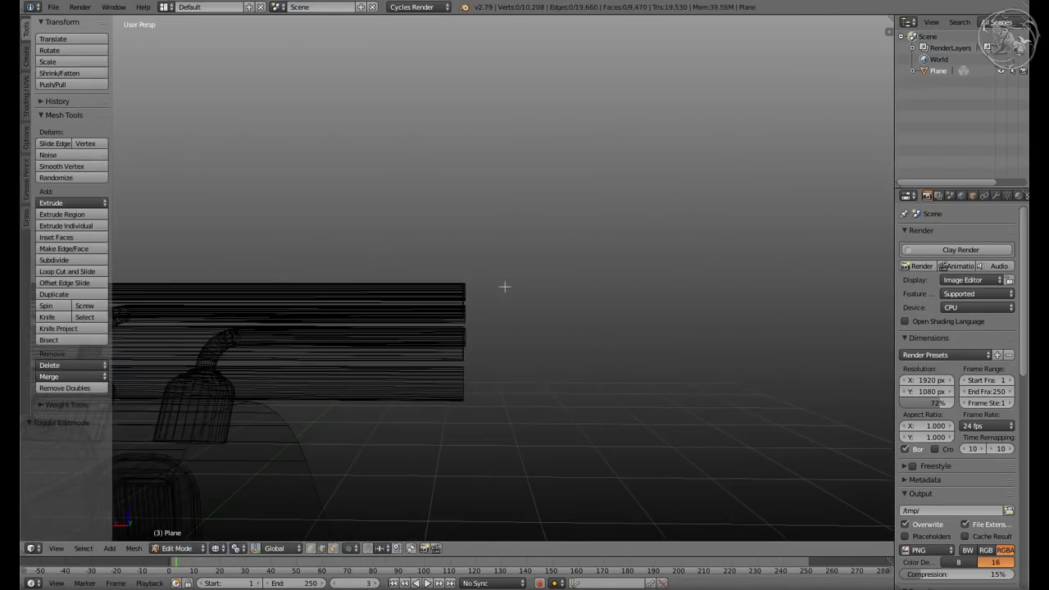
pyautogui.press('b')
pyautogui.moveTo(405, 234); pyautogui.dragTo(534, 434)
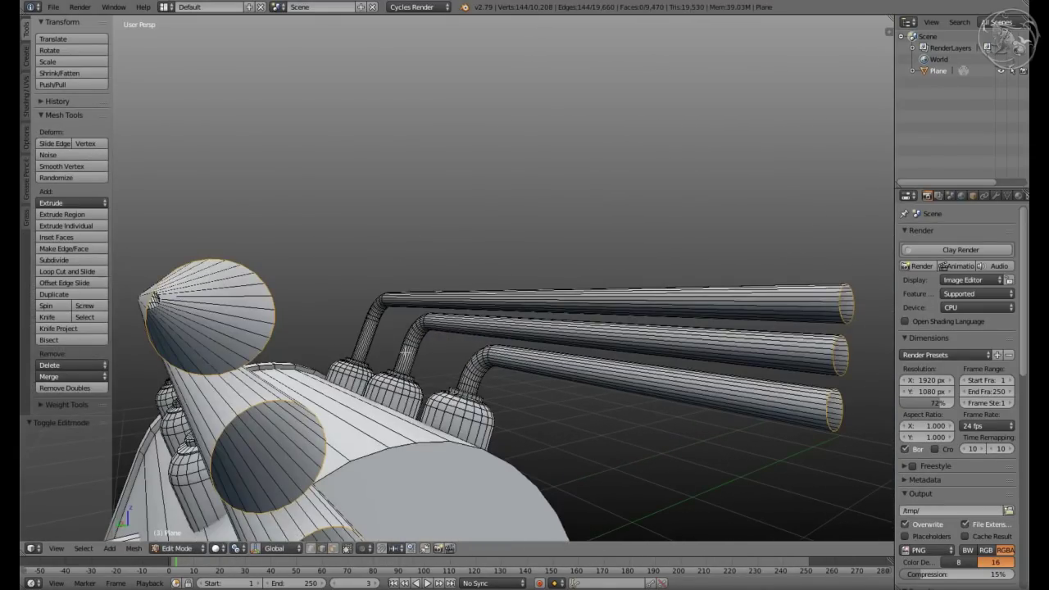
pyautogui.click(345, 341)
pyautogui.moveTo(345, 341); pyautogui.dragTo(437, 273, button='middle')
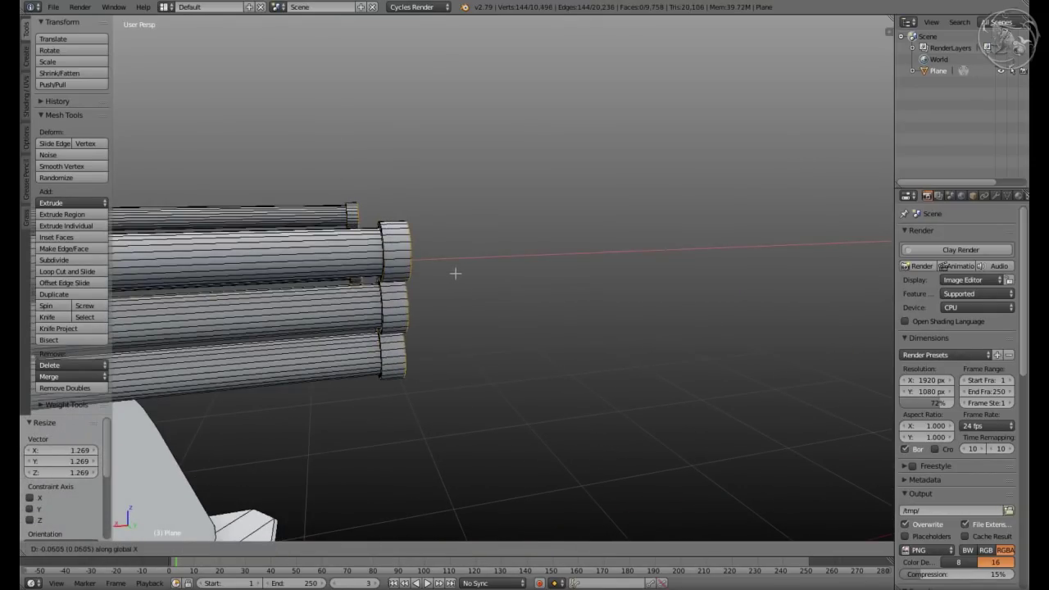
pyautogui.moveTo(377, 312); pyautogui.dragTo(441, 279, button='middle')
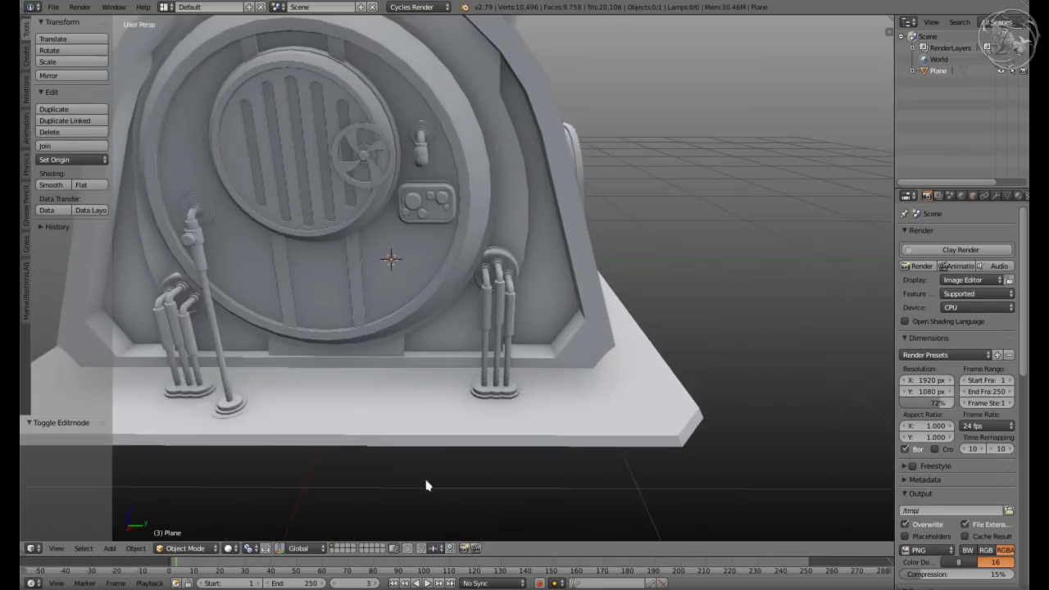
# Inset the top face of the furnace's base plate
pyautogui.press('Tab')
pyautogui.press('z')
pyautogui.rightClick(617, 386)
pyautogui.press('z')
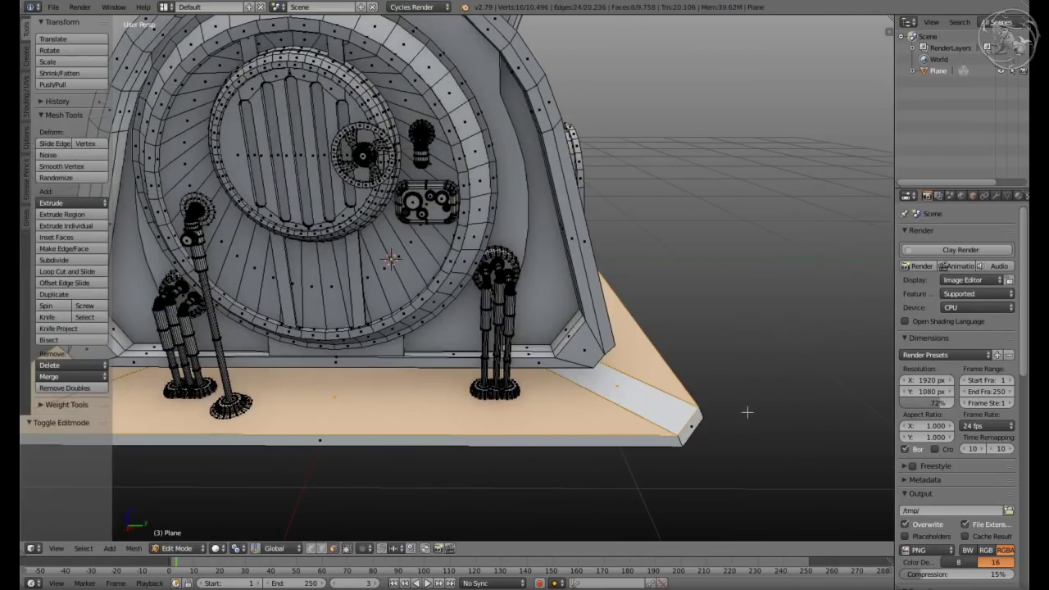
pyautogui.press('i')
pyautogui.click(751, 408)
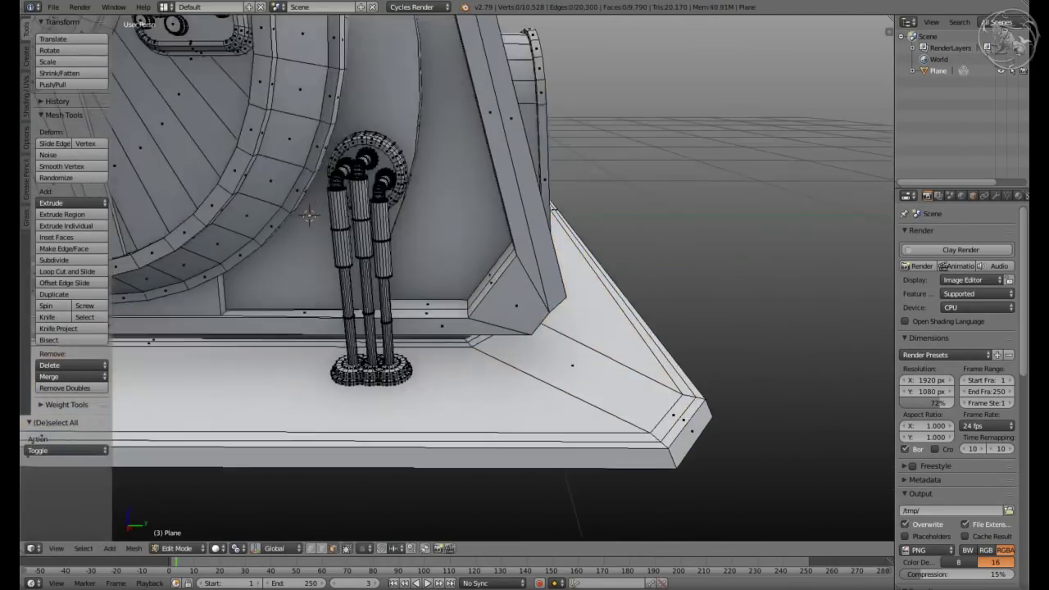
# Delete the stray face at the base corner and frame the whole model
pyautogui.moveTo(751, 407); pyautogui.dragTo(373, 376, button='middle')
pyautogui.scroll(3, 373, 377)
pyautogui.press('a')
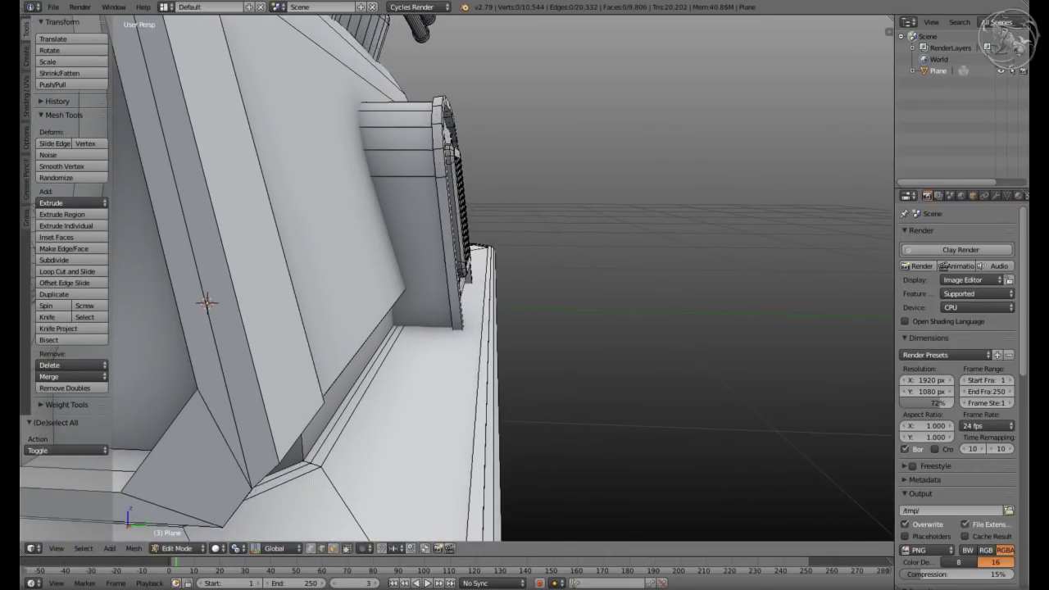
pyautogui.rightClick(279, 484)
pyautogui.press('x')
pyautogui.click(298, 485)
pyautogui.press('Tab')
pyautogui.press('Home')
# Cut two vertical edge loops across the dome and slide them between the top pipe bases
pyautogui.press('Tab')
pyautogui.scroll(3, 344, 354)
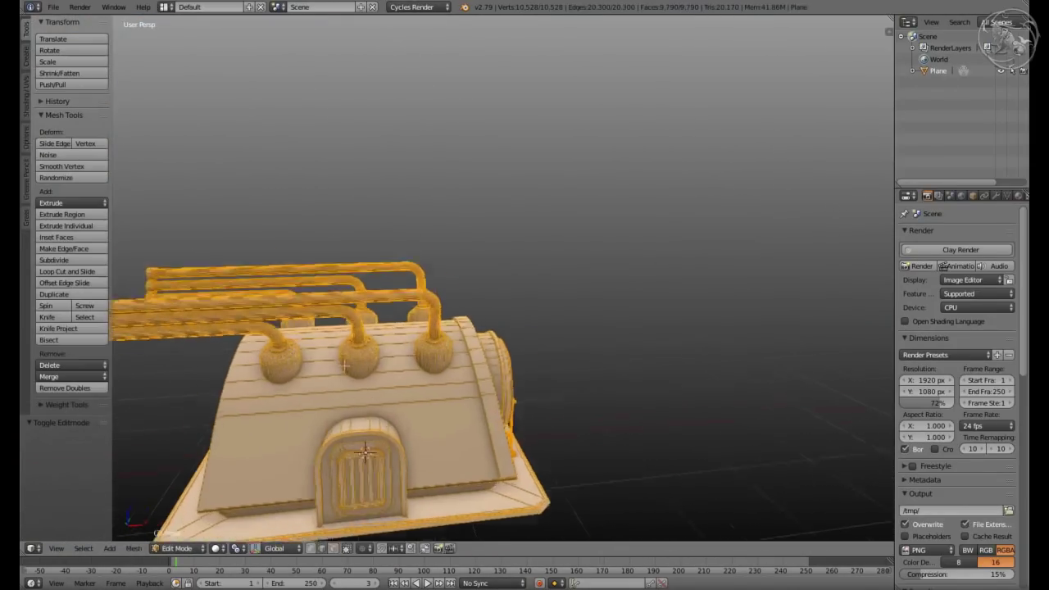
pyautogui.press('a')
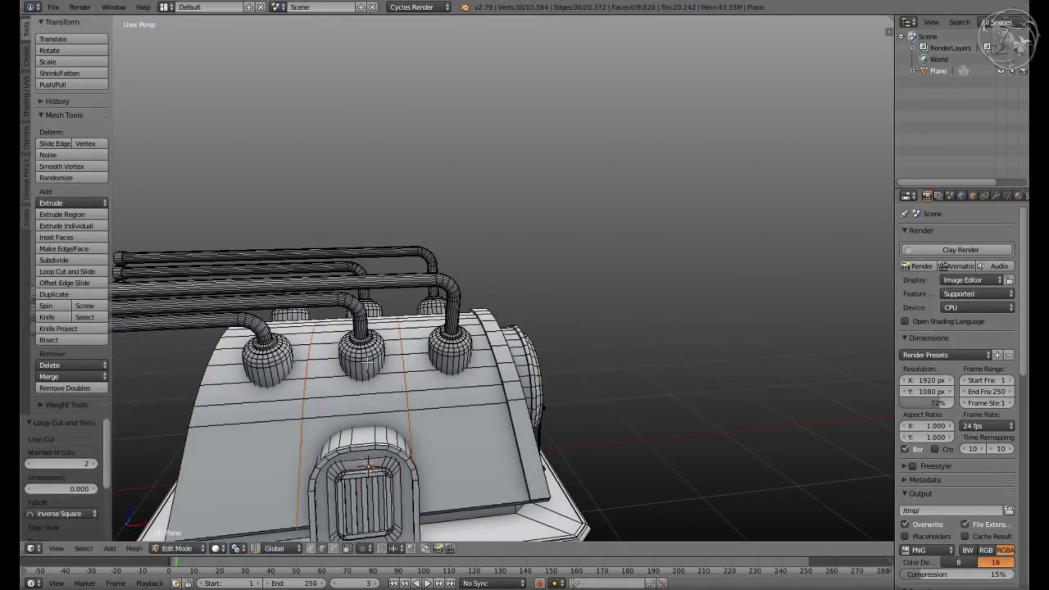
pyautogui.press('a')
pyautogui.scroll(4, 410, 394)
pyautogui.press('a')
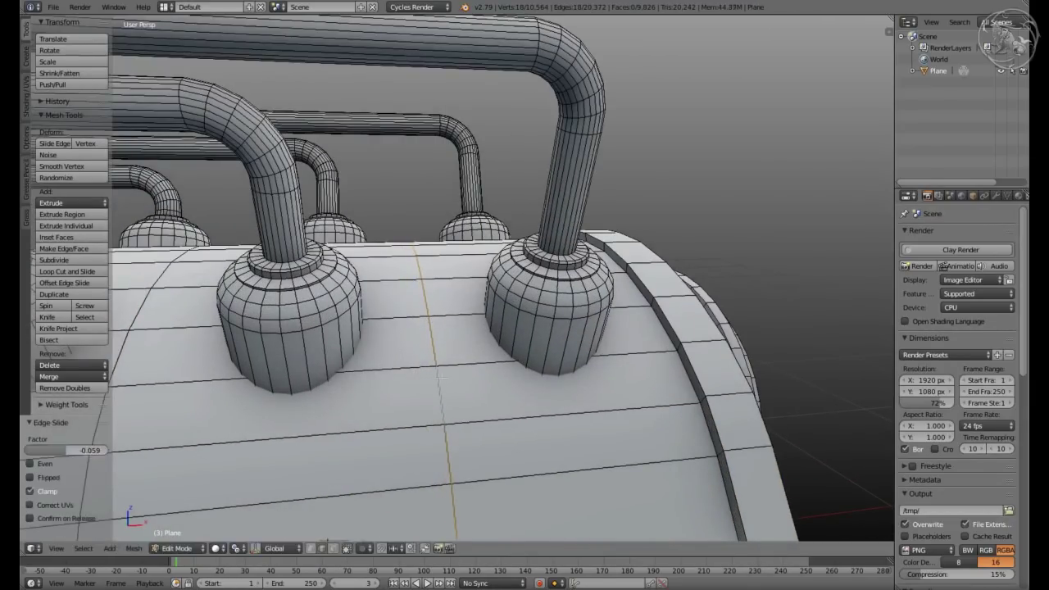
pyautogui.press('a')
pyautogui.press('a')
pyautogui.scroll(-4, 441, 377)
pyautogui.press('a')
pyautogui.scroll(2, 487, 393)
pyautogui.scroll(1, 487, 393)
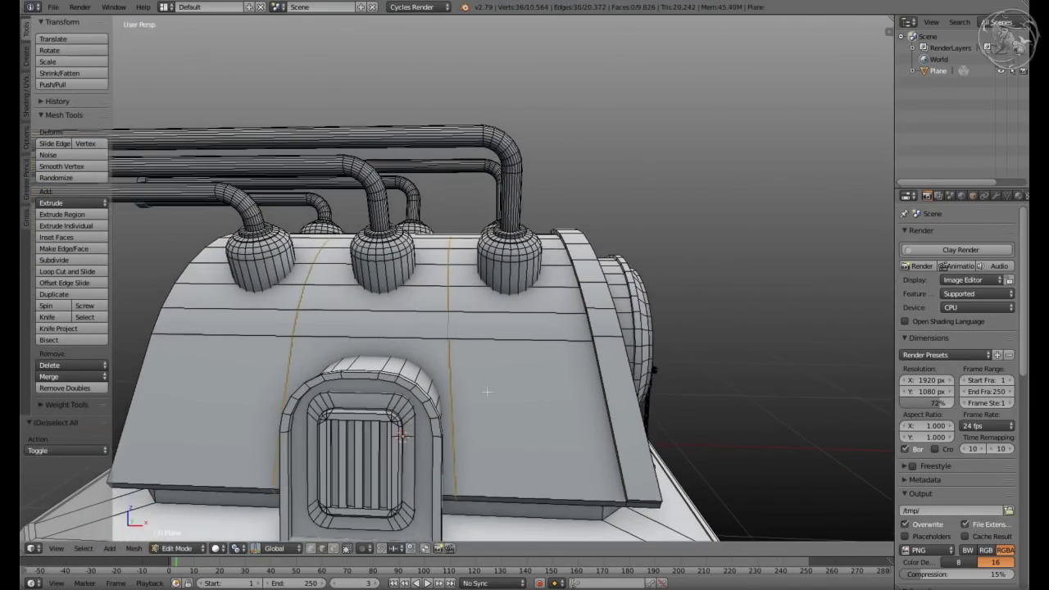
pyautogui.press('Escape')
# Select a vertical edge strip on the side of the dome
pyautogui.moveTo(489, 385); pyautogui.dragTo(574, 443, button='middle')
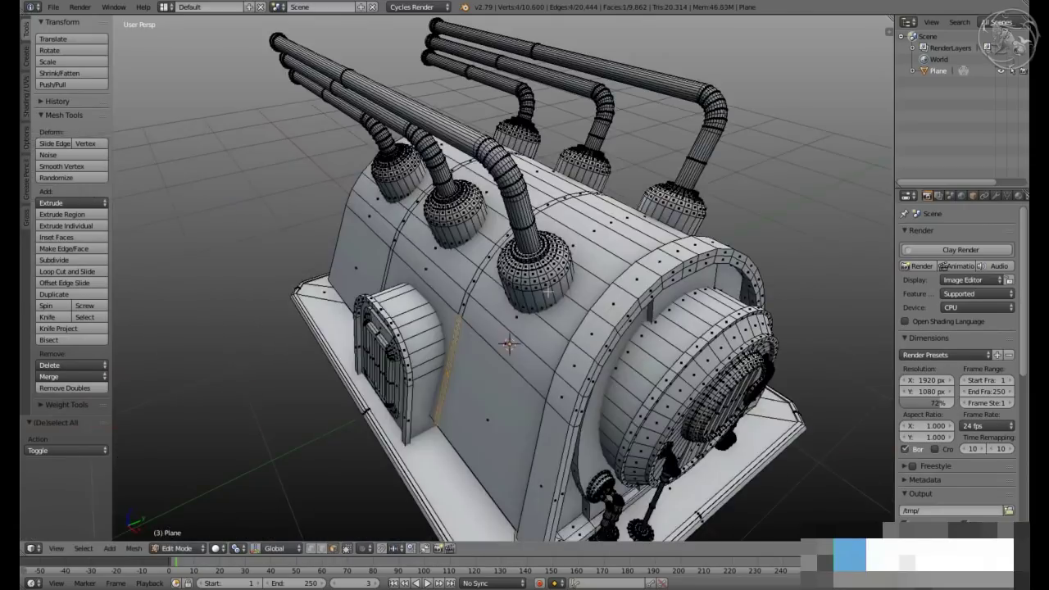
pyautogui.scroll(3, 614, 474)
pyautogui.keyDown('ctrl'); pyautogui.rightClick(614, 474); pyautogui.keyUp('ctrl')
pyautogui.moveTo(614, 474); pyautogui.dragTo(525, 353, button='middle')
# Add a second edge strip, scale both up slightly and move them along Z
pyautogui.keyDown('ctrl'); pyautogui.rightClick(475, 320); pyautogui.keyUp('ctrl')
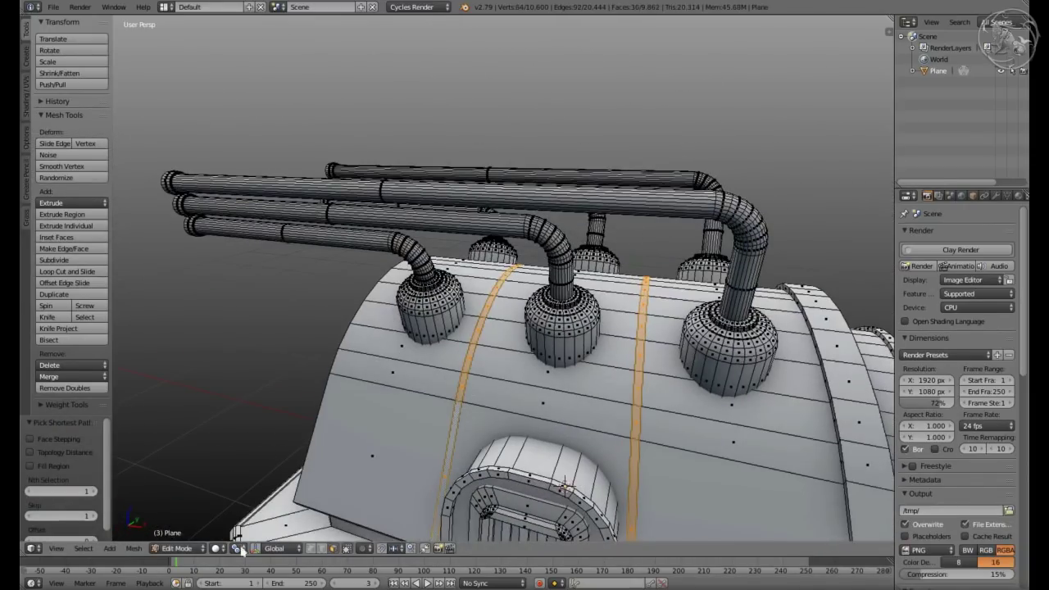
pyautogui.scroll(1, 490, 312)
pyautogui.scroll(2, 491, 313)
pyautogui.moveTo(491, 312)
pyautogui.mouseDown(button='middle')
pyautogui.moveTo(518, 291)
pyautogui.moveTo(585, 297)
pyautogui.moveTo(598, 443)
pyautogui.moveTo(492, 410)
pyautogui.moveTo(456, 366)
pyautogui.moveTo(490, 335)
pyautogui.moveTo(523, 335)
pyautogui.mouseUp(button='middle')
pyautogui.press('s')
pyautogui.press('Return')
pyautogui.press('g')
pyautogui.press('z')
pyautogui.press('Tab')
pyautogui.press('Tab')
# Extrude the dome's arched front face in place and inset it by 0.0326 into a rim
pyautogui.rightClick(603, 388)
pyautogui.press('e')
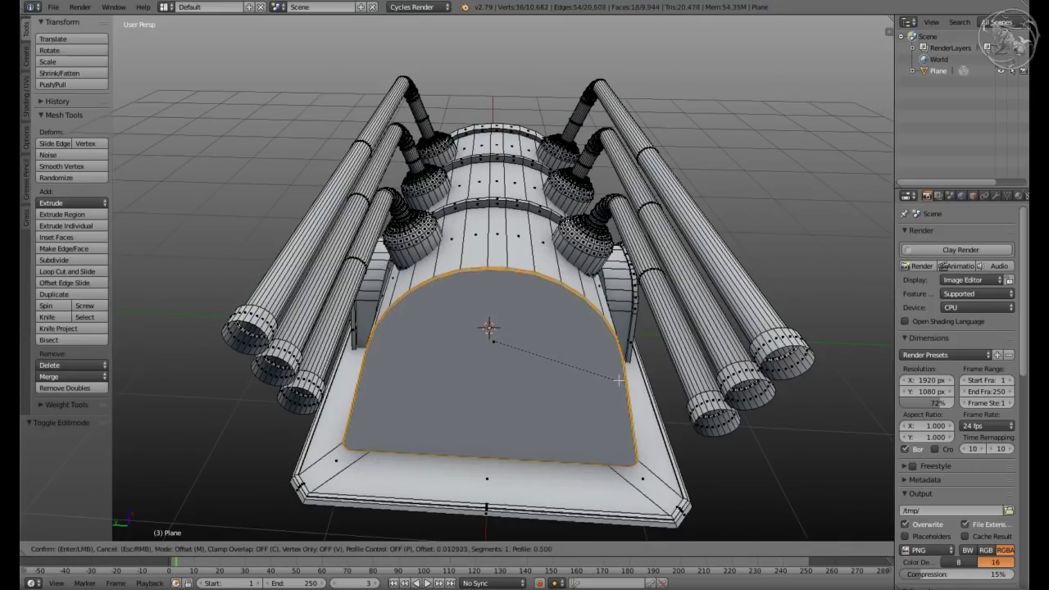
pyautogui.click(621, 386)
pyautogui.moveTo(620, 386)
pyautogui.mouseDown(button='middle')
pyautogui.moveTo(546, 356)
pyautogui.moveTo(614, 419)
pyautogui.moveTo(693, 361)
pyautogui.moveTo(656, 328)
pyautogui.mouseUp(button='middle')
pyautogui.scroll(3, 656, 328)
pyautogui.press('i')
pyautogui.click(653, 324)
pyautogui.scroll(-2, 654, 324)
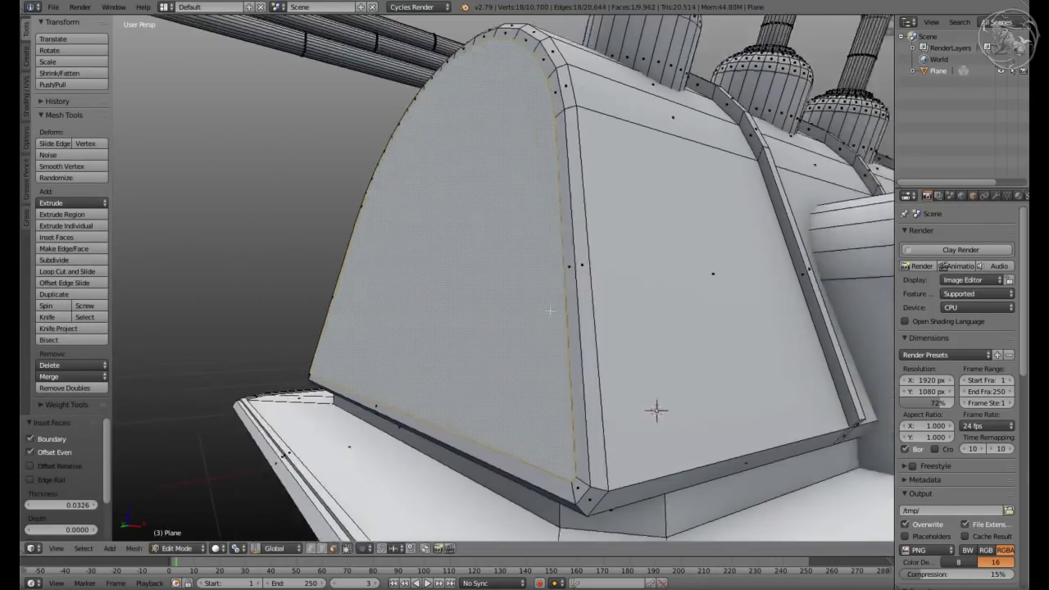
pyautogui.press('Tab')
# Apply an Edge menu operation to the front panel, then re-enter Edit Mode on the furnace
pyautogui.scroll(-5, 596, 298)
pyautogui.scroll(5, 596, 298)
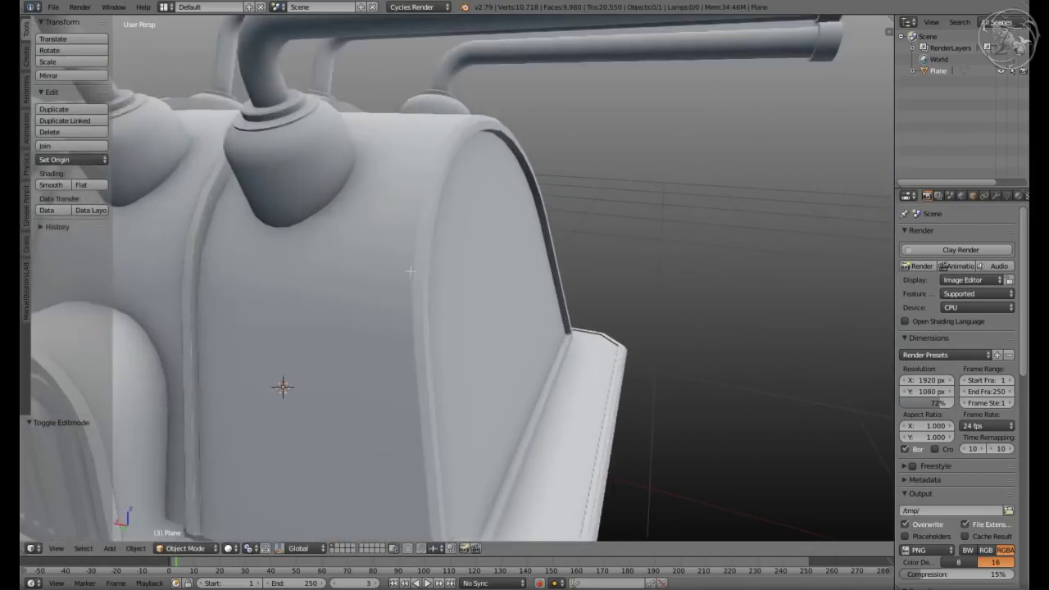
pyautogui.press('Tab')
pyautogui.hotkey('ctrl', 'e')
pyautogui.click(435, 312)
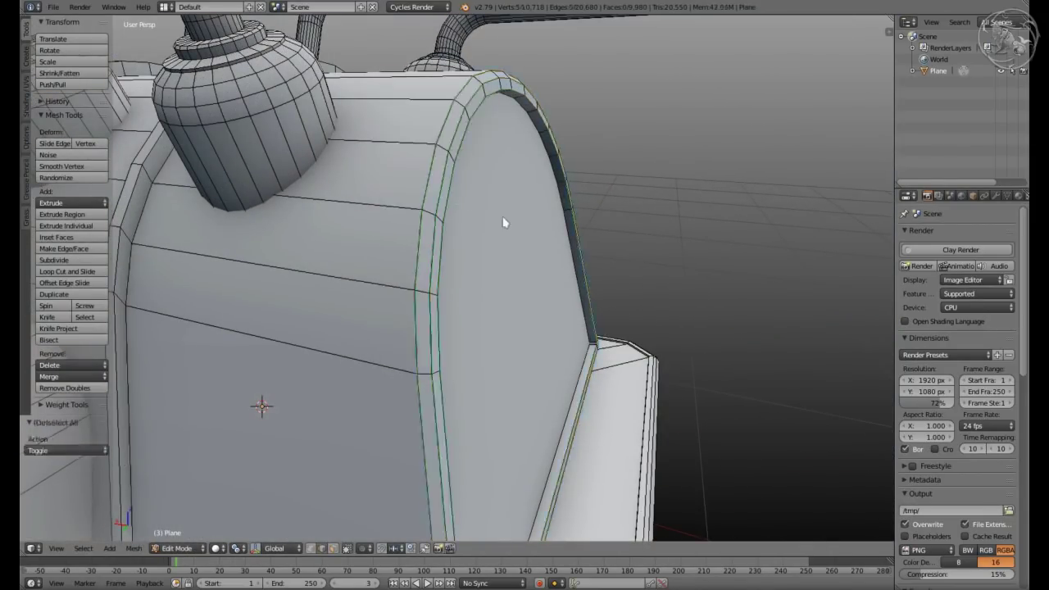
pyautogui.press('Tab')
pyautogui.scroll(-5, 492, 222)
pyautogui.moveTo(492, 222); pyautogui.dragTo(476, 249, button='middle')
pyautogui.scroll(5, 475, 249)
pyautogui.press('Tab')
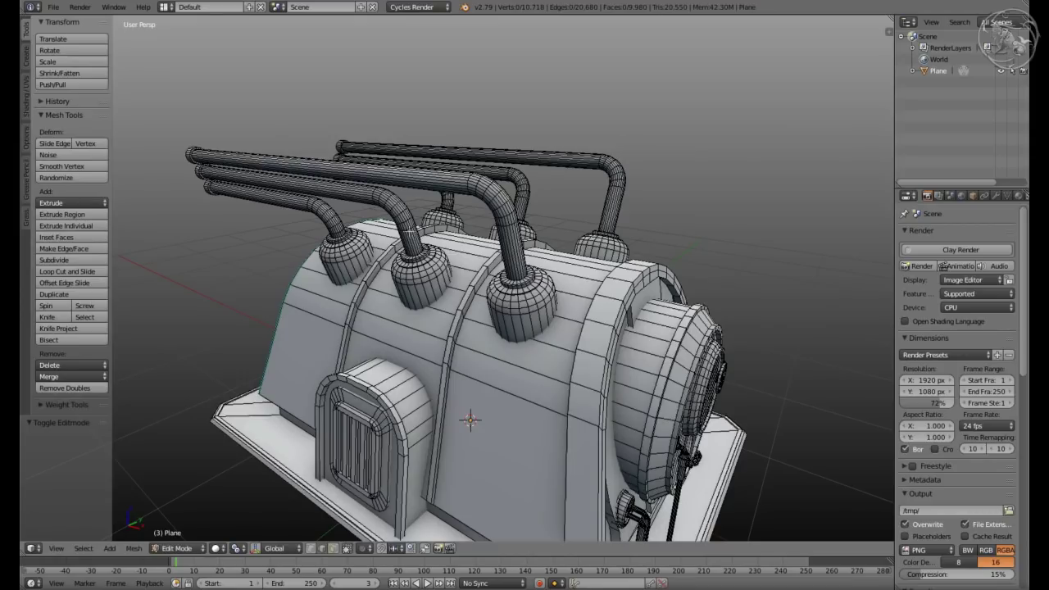
# Tilt the long front pipe further by rotating it in Right Ortho view
pyautogui.hotkey('ctrl', 'l')
pyautogui.press('KP_3')
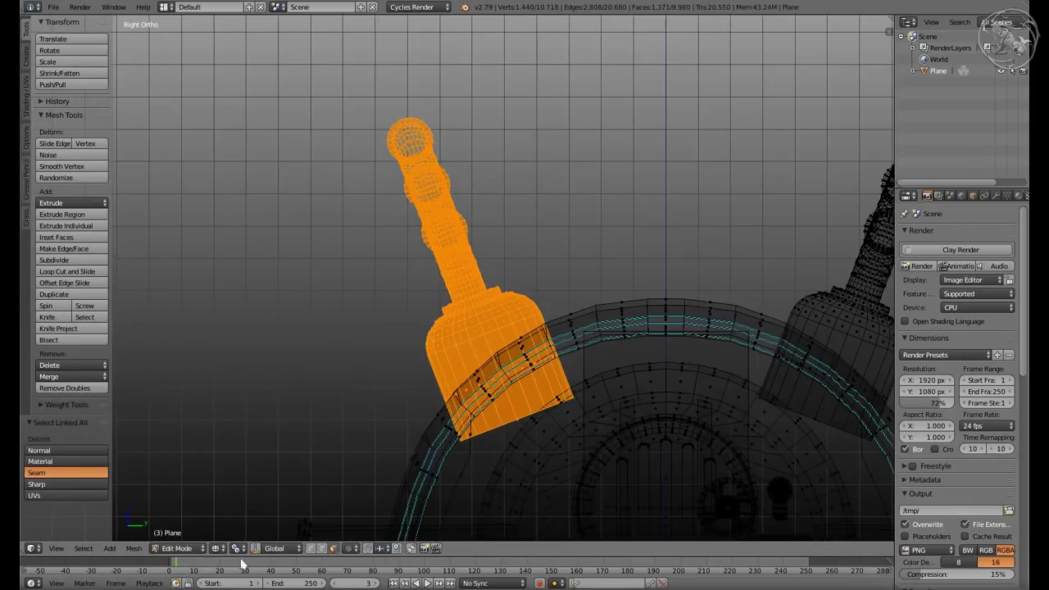
pyautogui.press('r')
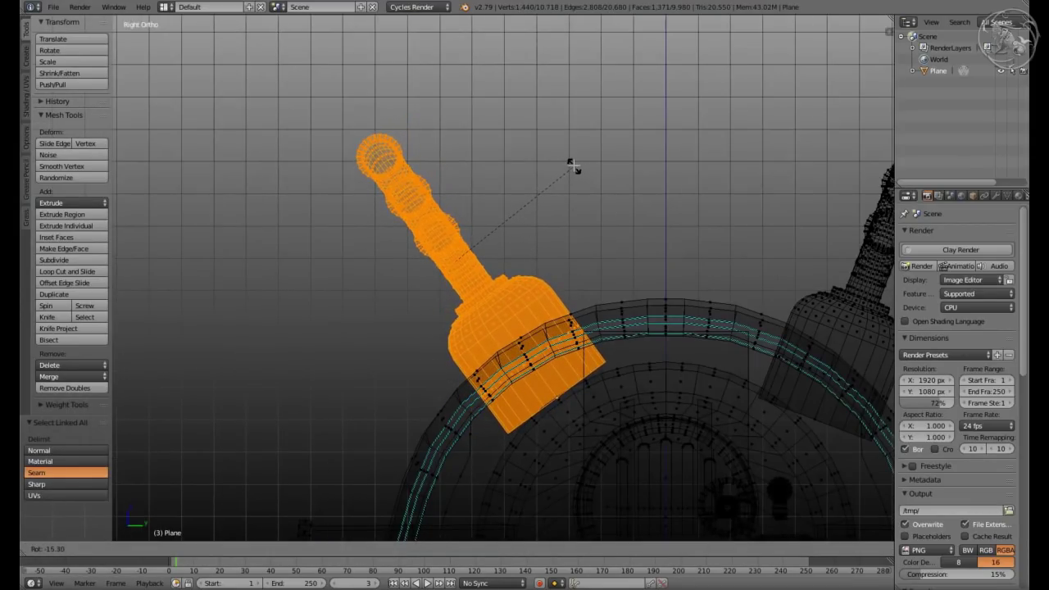
pyautogui.click(574, 167)
pyautogui.moveTo(573, 167); pyautogui.dragTo(633, 244, button='middle')
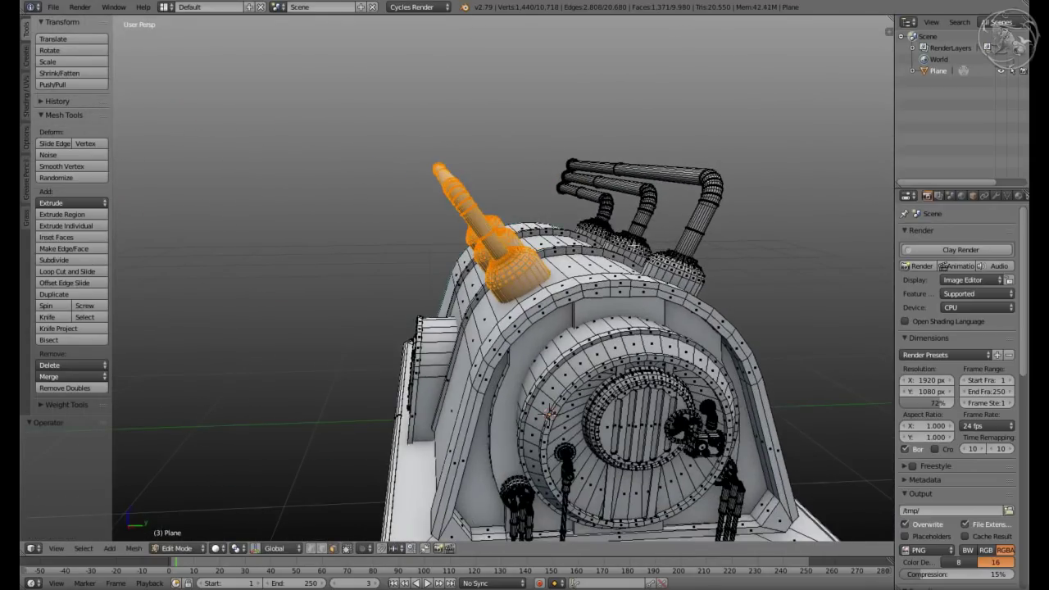
# Add a loop cut near the body's front end and check it from the front in wireframe
pyautogui.hotkey('ctrl', 'l')
pyautogui.press('Tab')
pyautogui.moveTo(728, 264); pyautogui.dragTo(580, 277, button='middle')
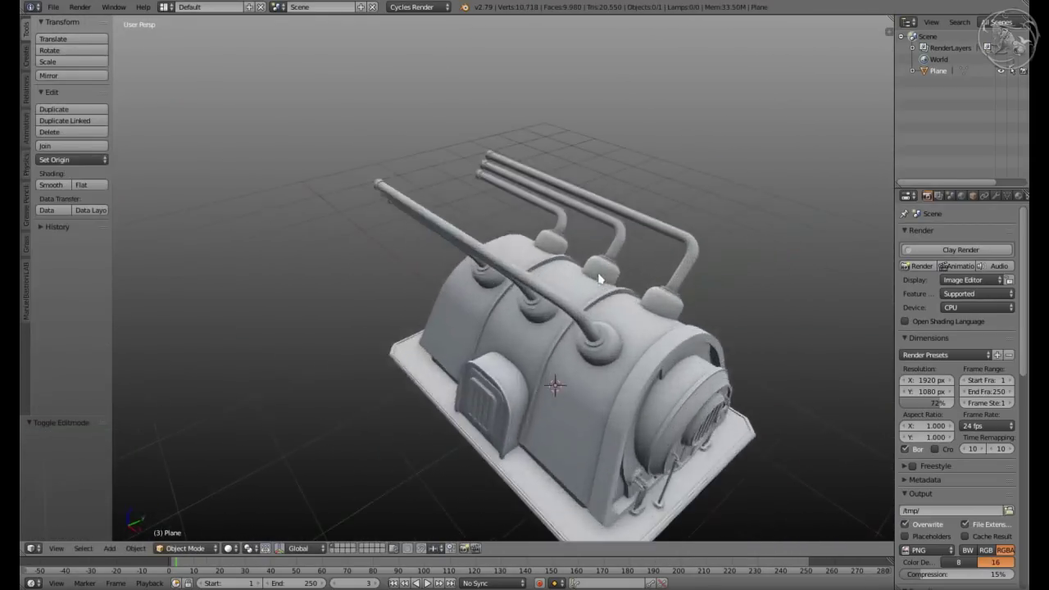
pyautogui.press('Tab')
pyautogui.press('Tab')
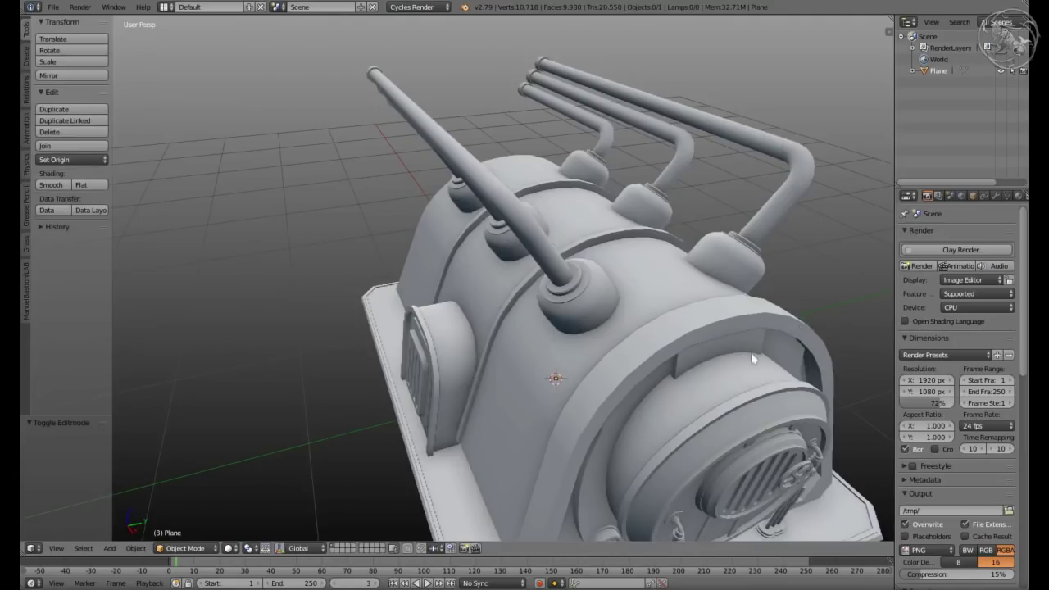
pyautogui.press('Tab')
pyautogui.moveTo(752, 358); pyautogui.dragTo(604, 419, button='middle')
pyautogui.click(643, 426)
pyautogui.press('KP_1')
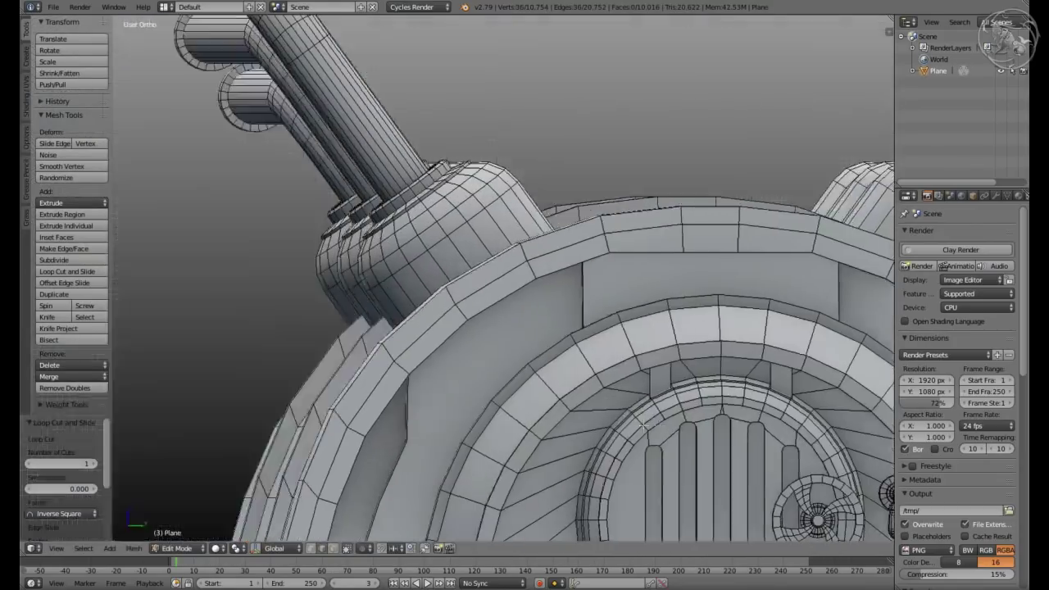
pyautogui.press('z')
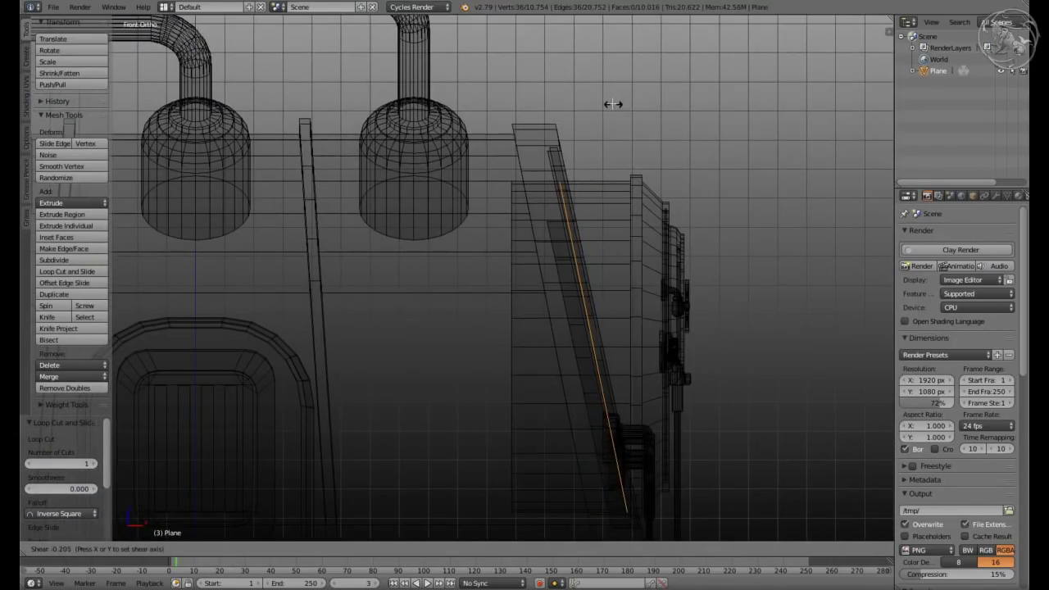
pyautogui.press('z')
# Select a wall-fitting vertex ring and scale it up slightly
pyautogui.moveTo(587, 183); pyautogui.dragTo(609, 196, button='middle')
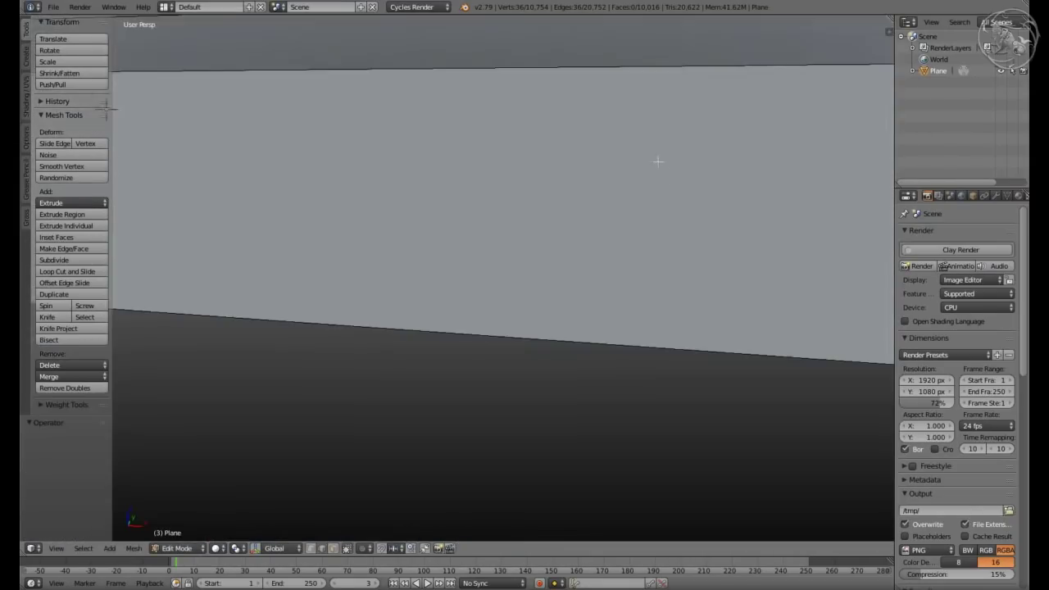
pyautogui.scroll(5, 478, 131)
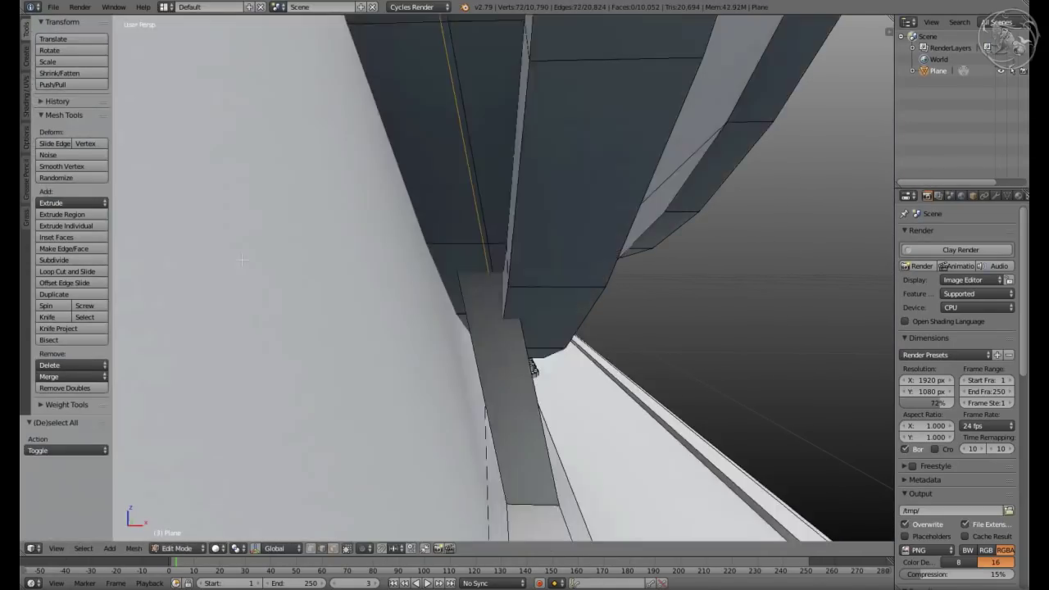
pyautogui.moveTo(476, 220); pyautogui.dragTo(459, 246, button='middle')
pyautogui.scroll(-5, 460, 246)
pyautogui.press('l')
pyautogui.press('s')
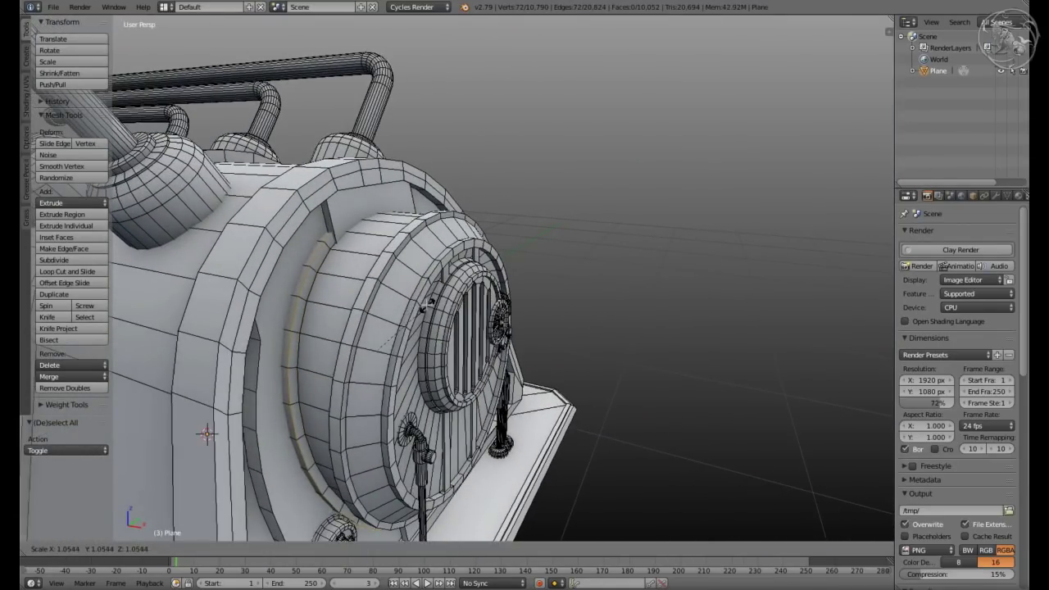
pyautogui.press('Tab')
pyautogui.press('z')
pyautogui.scroll(3, 445, 417)
pyautogui.scroll(5, 403, 347)
pyautogui.moveTo(402, 347)
pyautogui.mouseDown(button='middle')
pyautogui.moveTo(355, 322)
pyautogui.moveTo(398, 270)
pyautogui.moveTo(435, 271)
pyautogui.mouseUp(button='middle')
# Enlarge the flange ring around the lower pipe cluster by about 1.03–1.05
pyautogui.press('Tab')
pyautogui.press('z')
pyautogui.press('s')
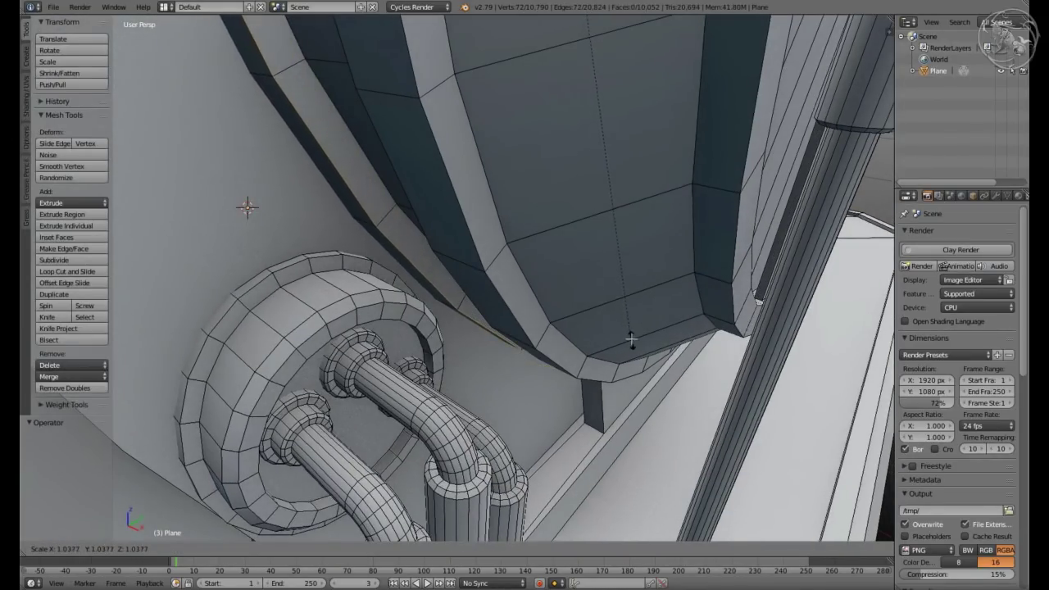
pyautogui.click(638, 341)
pyautogui.scroll(-5, 700, 218)
pyautogui.moveTo(701, 218); pyautogui.dragTo(562, 237, button='middle')
pyautogui.scroll(6, 616, 281)
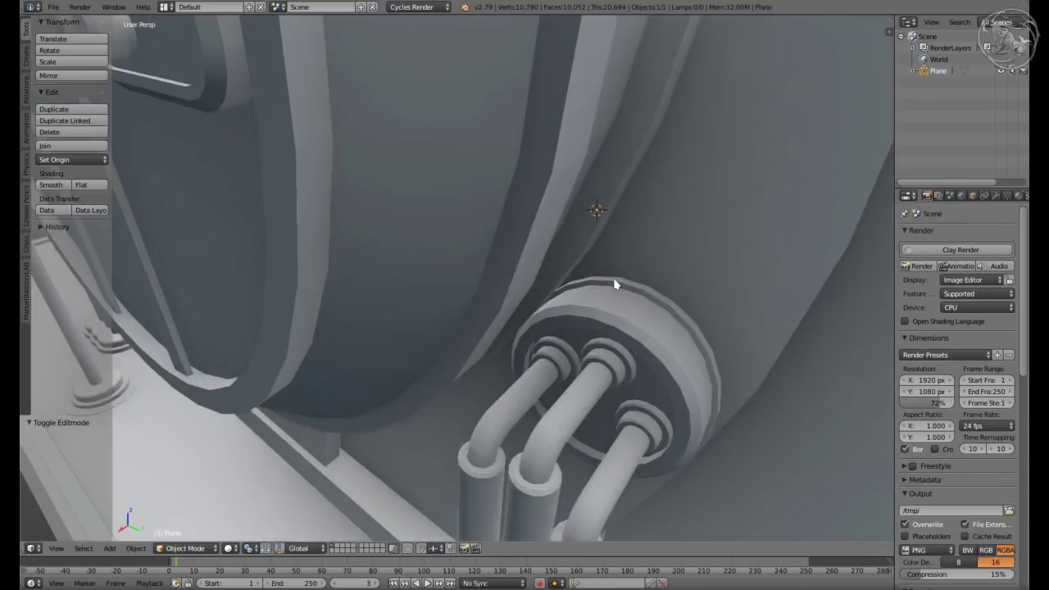
pyautogui.scroll(2, 579, 272)
pyautogui.press('s')
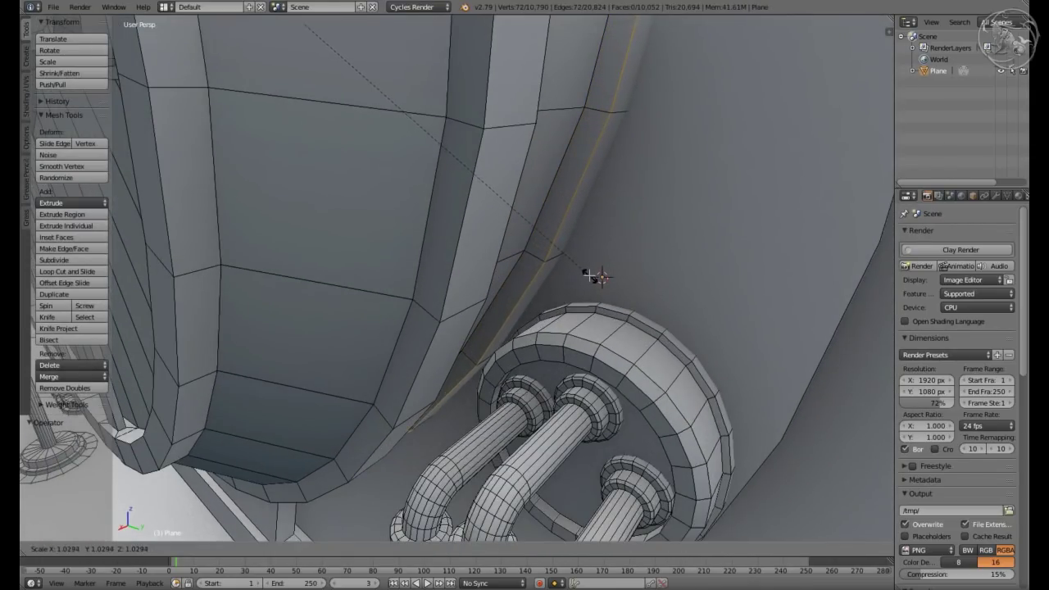
pyautogui.press('Escape')
pyautogui.scroll(-5, 534, 251)
pyautogui.moveTo(534, 251); pyautogui.dragTo(483, 241, button='middle')
pyautogui.scroll(6, 482, 241)
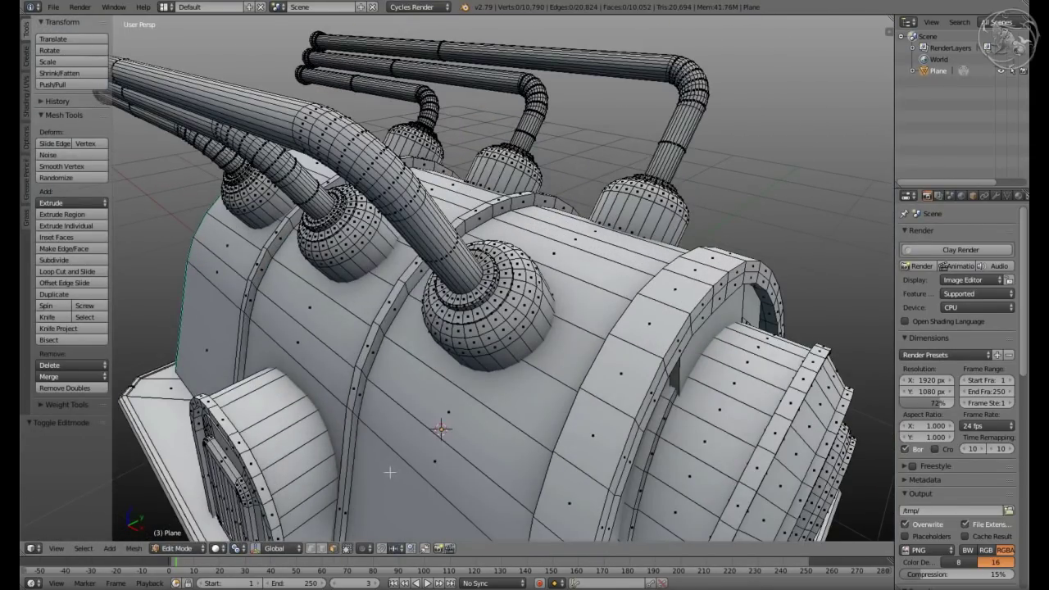
# Select the strip of top panel faces and hide the rest of the mesh
pyautogui.keyDown('ctrl'); pyautogui.rightClick(413, 457); pyautogui.keyUp('ctrl')
pyautogui.moveTo(413, 456)
pyautogui.mouseDown(button='middle')
pyautogui.moveTo(525, 352)
pyautogui.moveTo(508, 410)
pyautogui.mouseUp(button='middle')
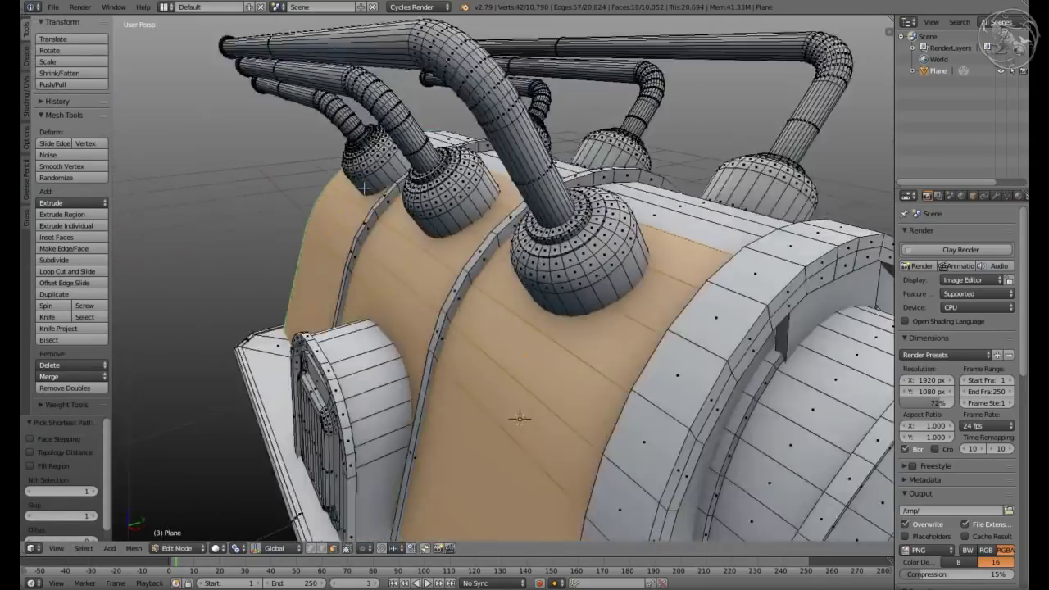
pyautogui.scroll(3, 508, 410)
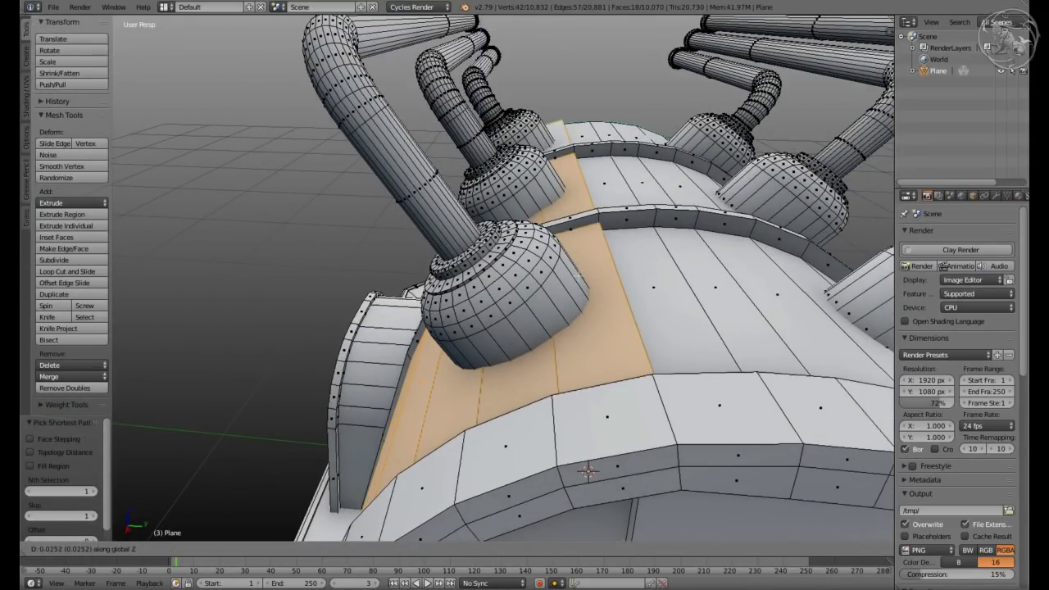
pyautogui.scroll(-3, 579, 276)
pyautogui.moveTo(578, 276); pyautogui.dragTo(222, 395, button='middle')
pyautogui.hotkey('ctrl', 'i')
pyautogui.press('h')
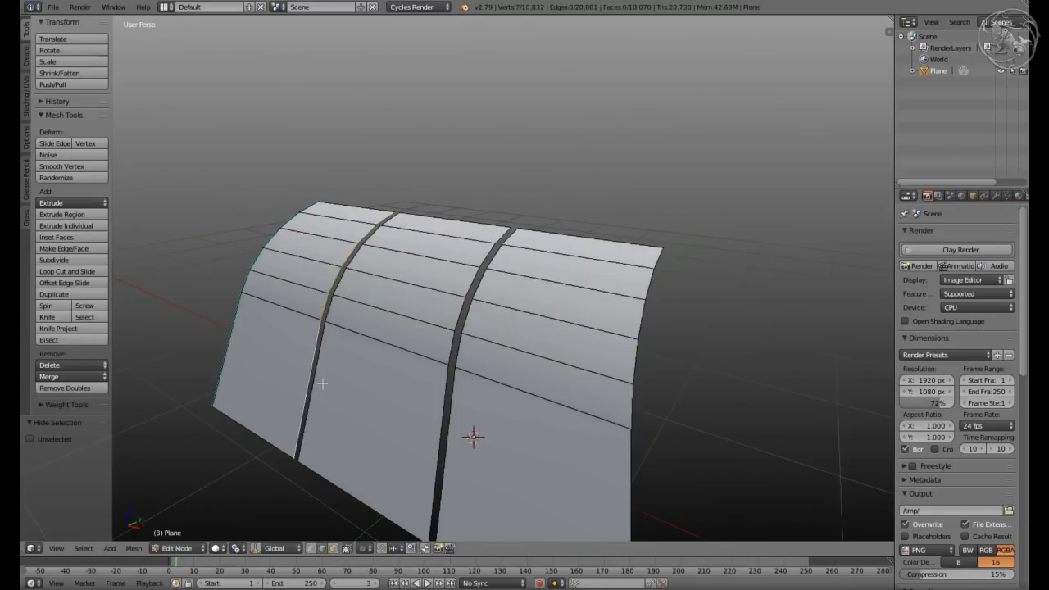
# Bridge Edge Loops across both gaps between the top panels, then apply a face operation
pyautogui.hotkey('ctrl', 'e')
pyautogui.click(347, 393)
pyautogui.hotkey('ctrl', 'e')
pyautogui.click(421, 410)
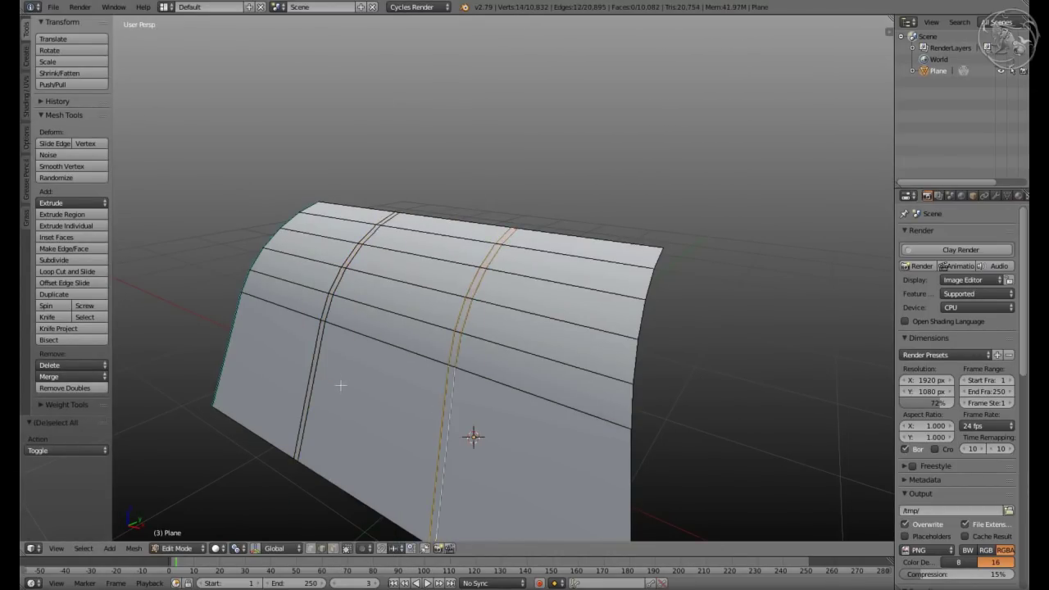
pyautogui.hotkey('ctrl', 'f')
pyautogui.click(291, 250)
# Reveal the hidden furnace parts and slide an edge into place on the shell
pyautogui.hotkey('alt', 'h')
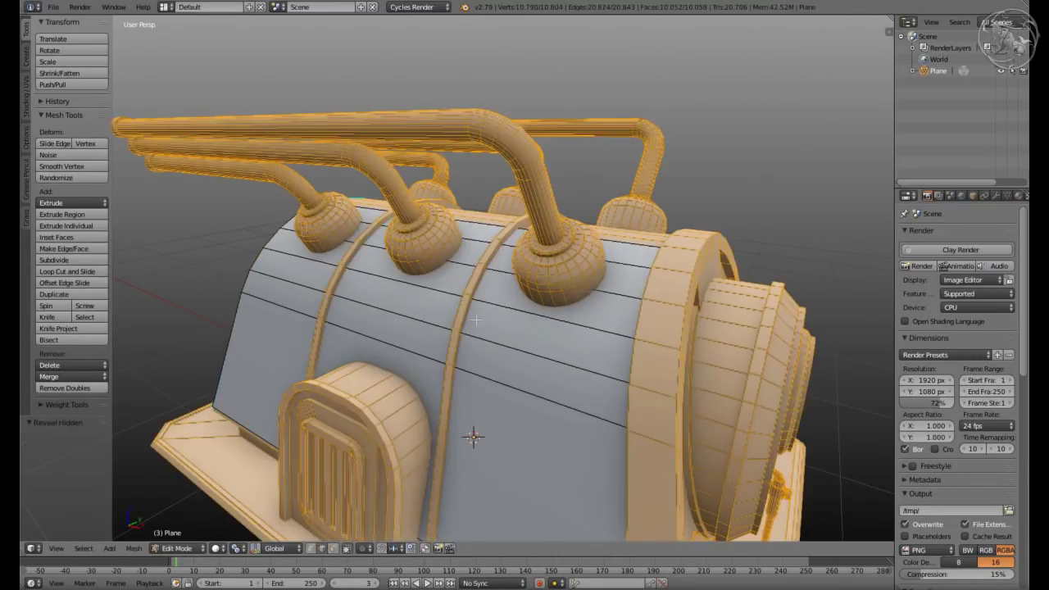
pyautogui.press('a')
pyautogui.press('z')
pyautogui.moveTo(476, 320); pyautogui.dragTo(503, 435, button='middle')
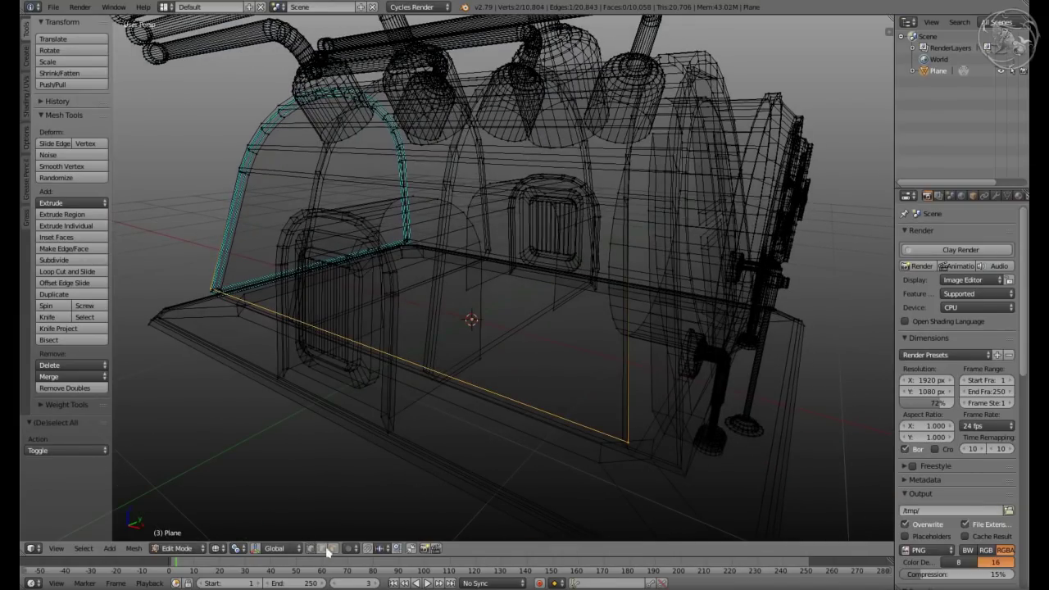
pyautogui.press('z')
pyautogui.moveTo(459, 377); pyautogui.dragTo(493, 315, button='middle')
pyautogui.click(498, 279)
pyautogui.press('z')
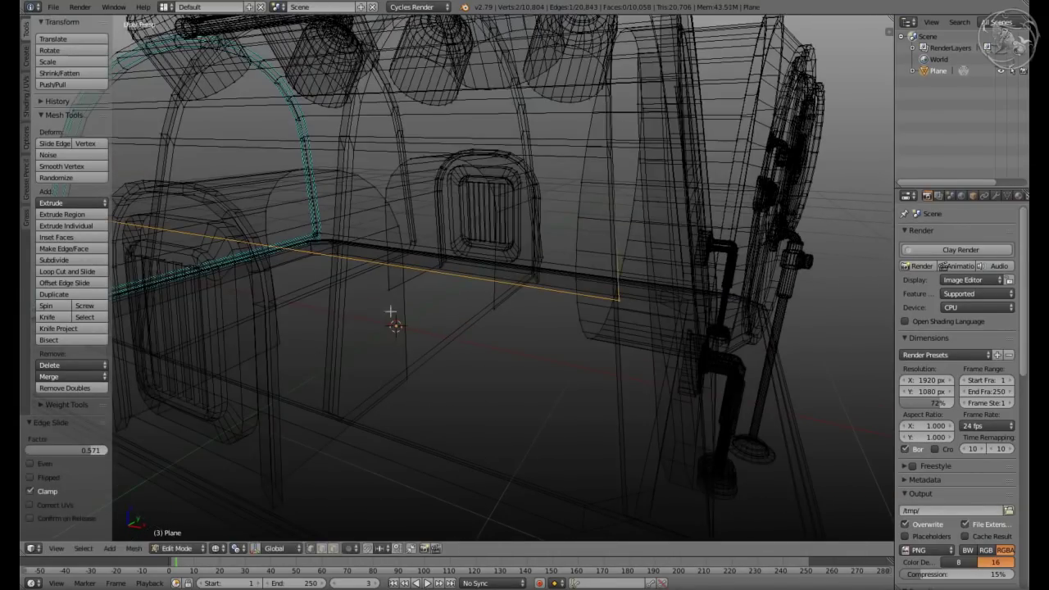
pyautogui.press('z')
pyautogui.scroll(-5, 490, 308)
pyautogui.press('z')
pyautogui.press('z')
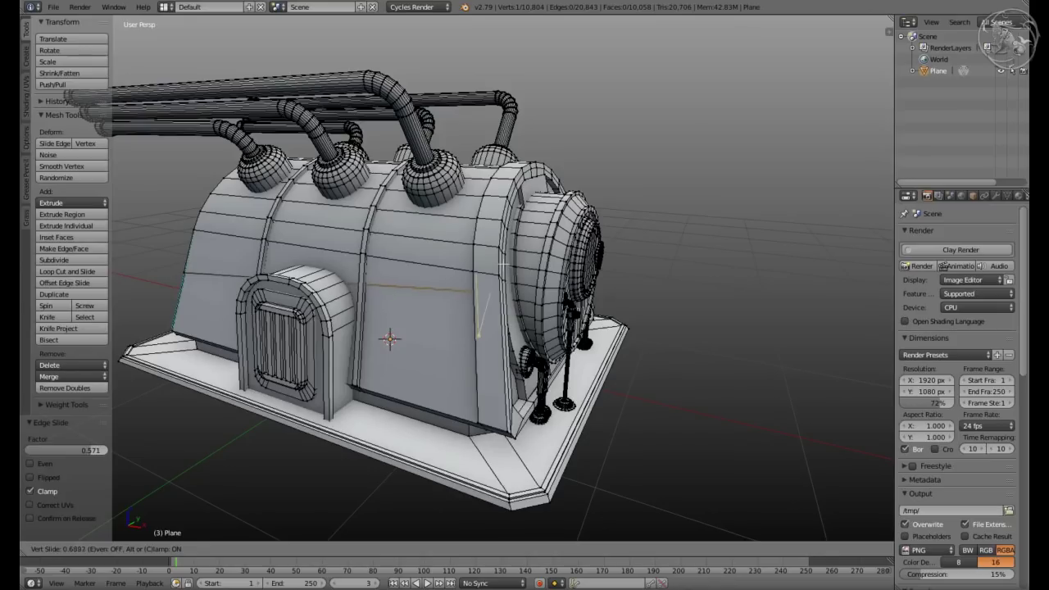
# Reposition a vertex and slide an edge along the body's top ridge to form the seam groove
pyautogui.press('Tab')
pyautogui.press('Tab')
pyautogui.scroll(5, 352, 271)
pyautogui.moveTo(352, 271); pyautogui.dragTo(513, 238, button='middle')
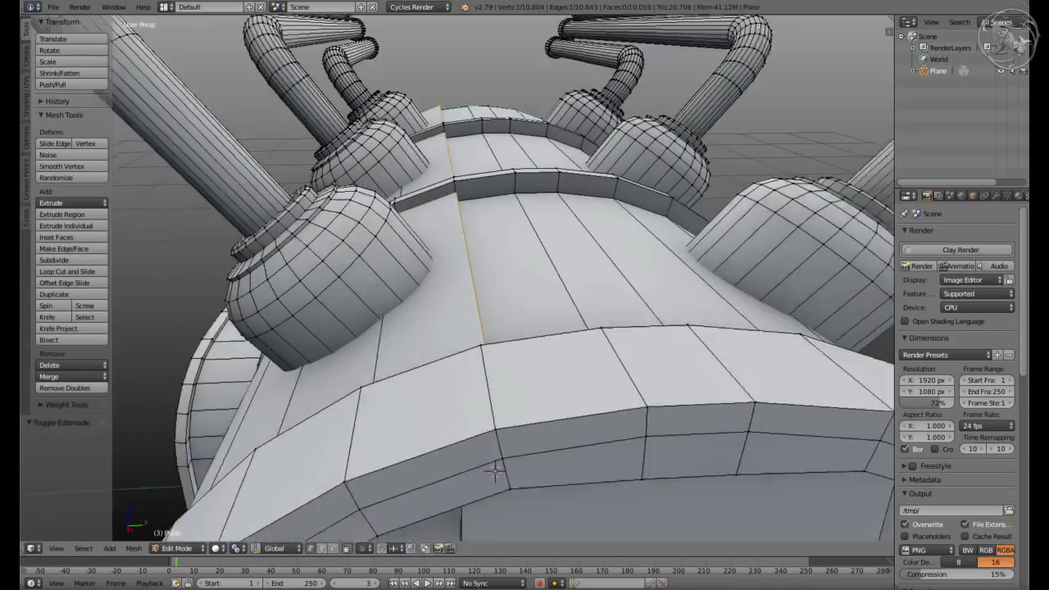
pyautogui.click(499, 490)
pyautogui.press('z')
pyautogui.moveTo(499, 504); pyautogui.dragTo(463, 267, button='middle')
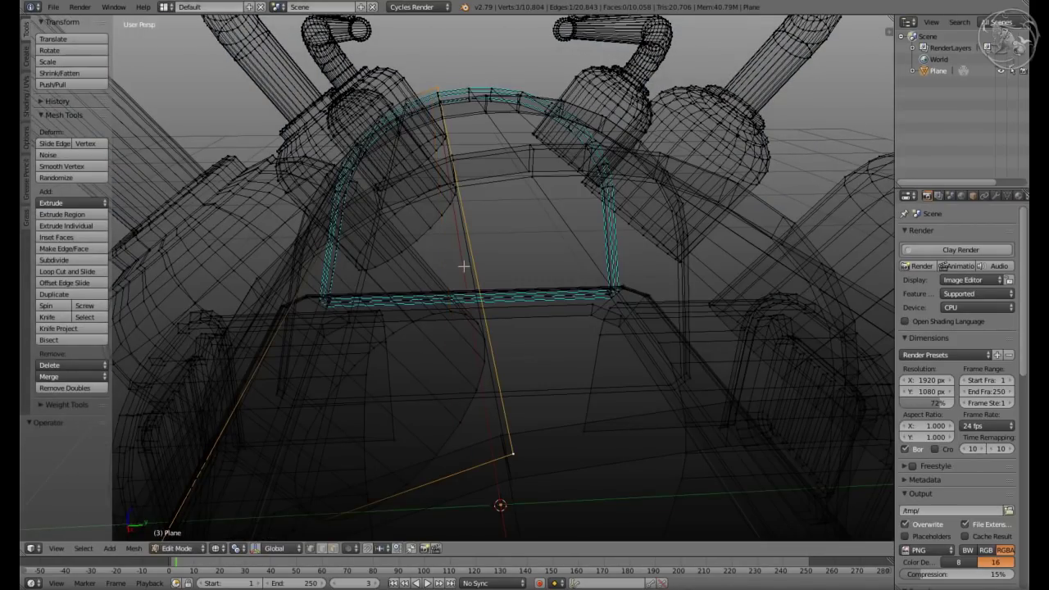
pyautogui.press('z')
pyautogui.press('g')
pyautogui.press('g')
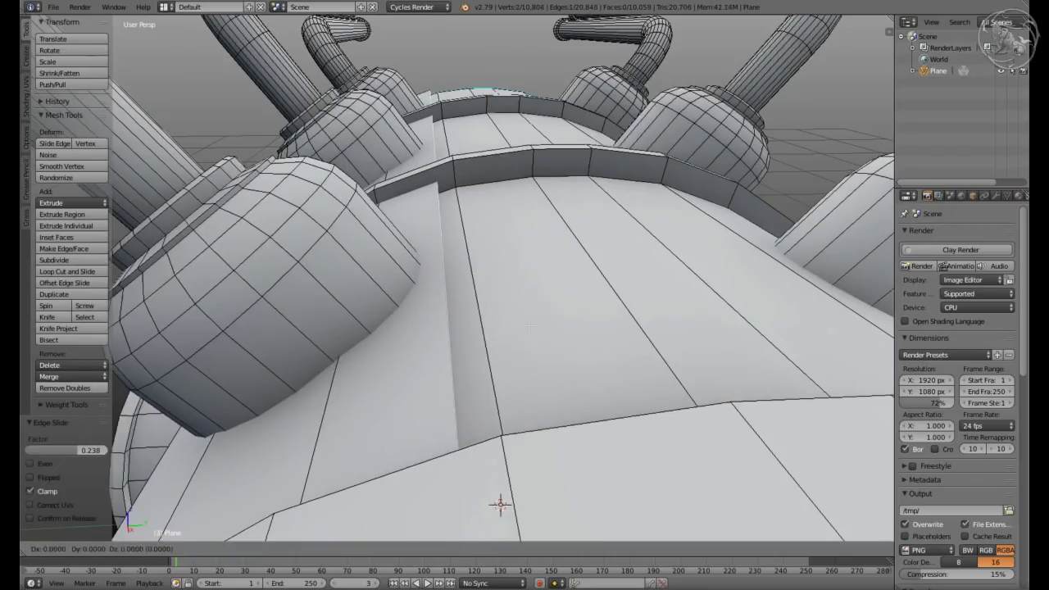
pyautogui.rightClick(529, 326)
pyautogui.moveTo(529, 326)
pyautogui.mouseDown(button='middle')
pyautogui.moveTo(506, 315)
pyautogui.moveTo(508, 295)
pyautogui.mouseUp(button='middle')
pyautogui.rightClick(492, 286)
# Finish the ridge-edge bevel and inspect the furnace body from the side
pyautogui.click(621, 326)
pyautogui.press('Tab')
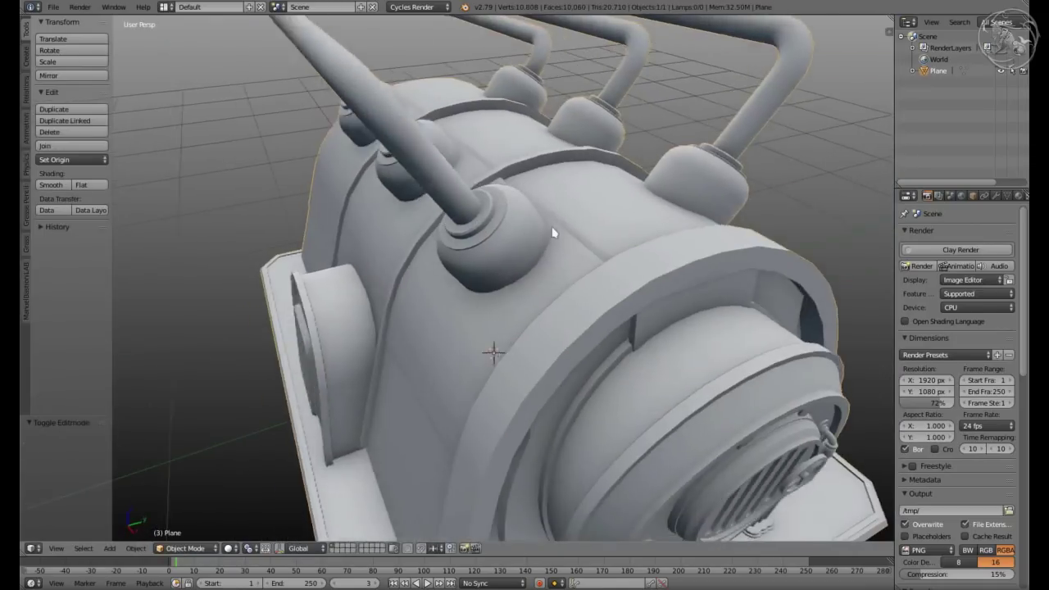
pyautogui.moveTo(550, 241); pyautogui.dragTo(452, 394, button='middle')
pyautogui.press('Tab')
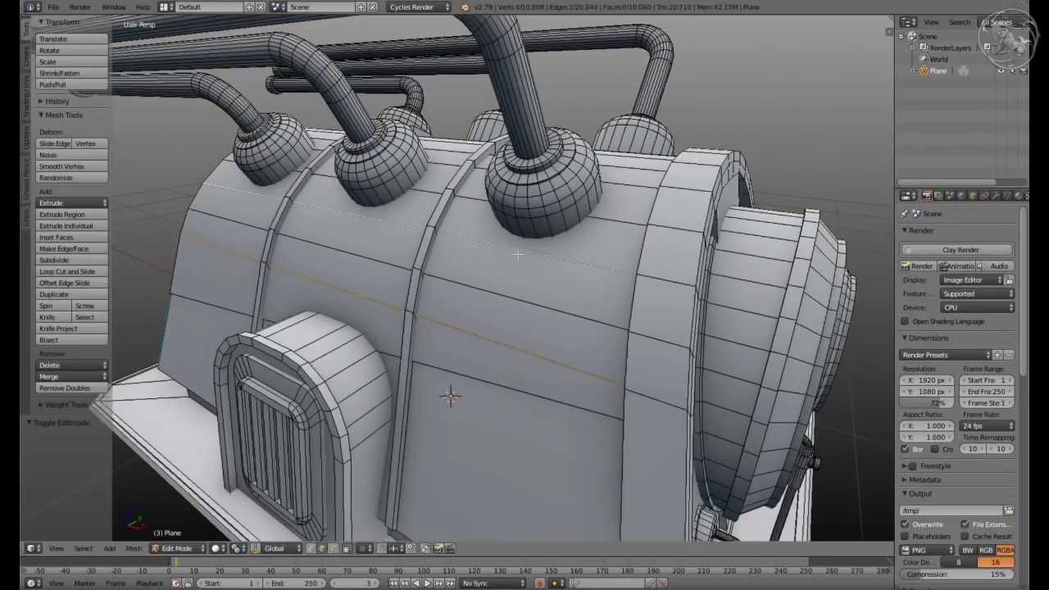
pyautogui.moveTo(518, 255); pyautogui.dragTo(693, 352, button='middle')
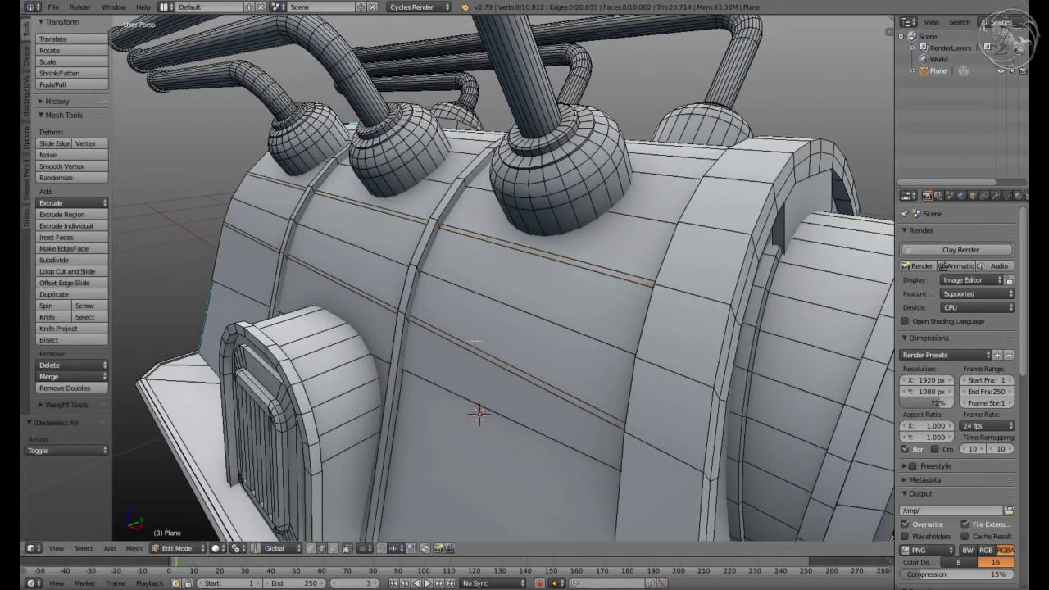
# Set the pivot to the 3D cursor and apply an edge operation to the side-panel edges
pyautogui.click(296, 522)
pyautogui.keyDown('shift'); pyautogui.click(628, 368); pyautogui.keyUp('shift')
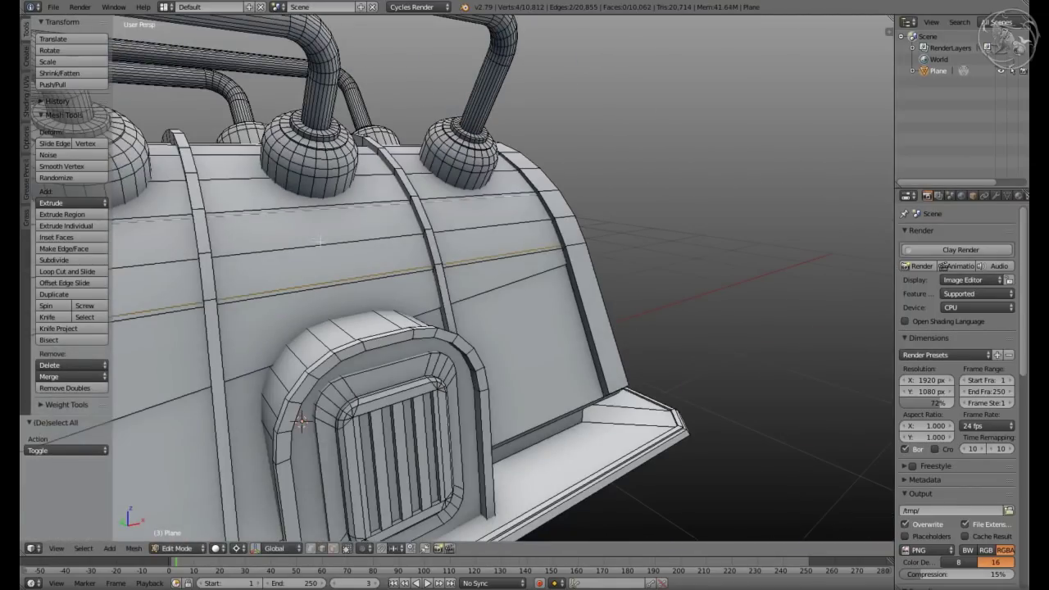
pyautogui.moveTo(627, 368)
pyautogui.mouseDown(button='middle')
pyautogui.moveTo(338, 275)
pyautogui.moveTo(410, 398)
pyautogui.moveTo(569, 391)
pyautogui.moveTo(473, 520)
pyautogui.moveTo(385, 393)
pyautogui.moveTo(386, 419)
pyautogui.mouseUp(button='middle')
pyautogui.keyDown('shift'); pyautogui.rightClick(392, 407); pyautogui.keyUp('shift')
pyautogui.hotkey('ctrl', 'e')
pyautogui.click(392, 400)
pyautogui.press('Tab')
pyautogui.press('Tab')
# Select the vent edge loop in wireframe and change the transform pivot
pyautogui.scroll(5, 393, 351)
pyautogui.moveTo(393, 352); pyautogui.dragTo(416, 317, button='middle')
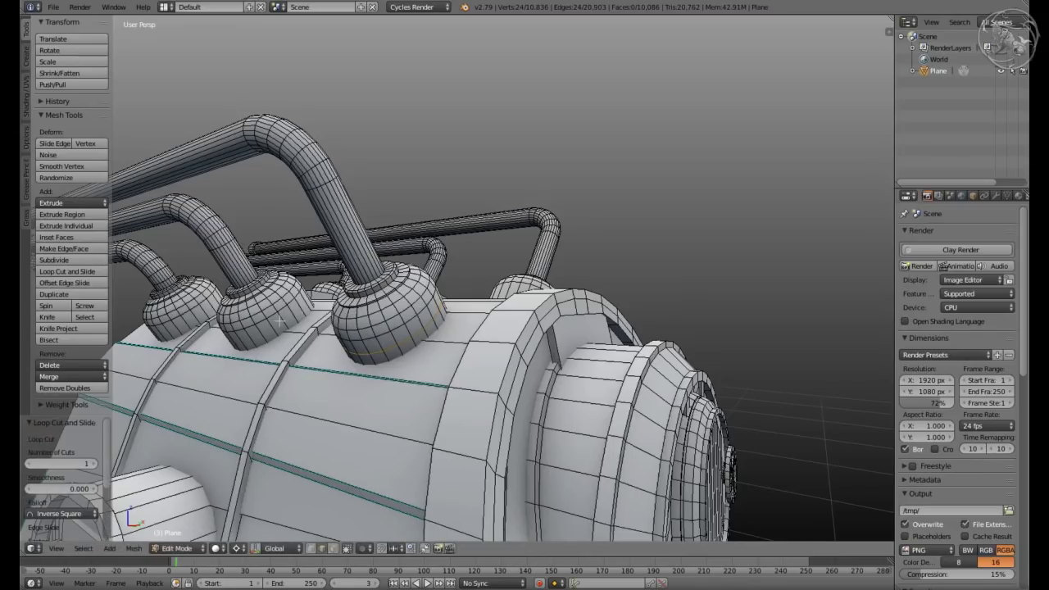
pyautogui.keyDown('alt'); pyautogui.keyDown('shift'); pyautogui.rightClick(390, 347); pyautogui.keyUp('shift'); pyautogui.keyUp('alt')
pyautogui.moveTo(390, 348); pyautogui.dragTo(435, 341, button='middle')
pyautogui.press('z')
pyautogui.press('a')
pyautogui.rightClick(432, 342)
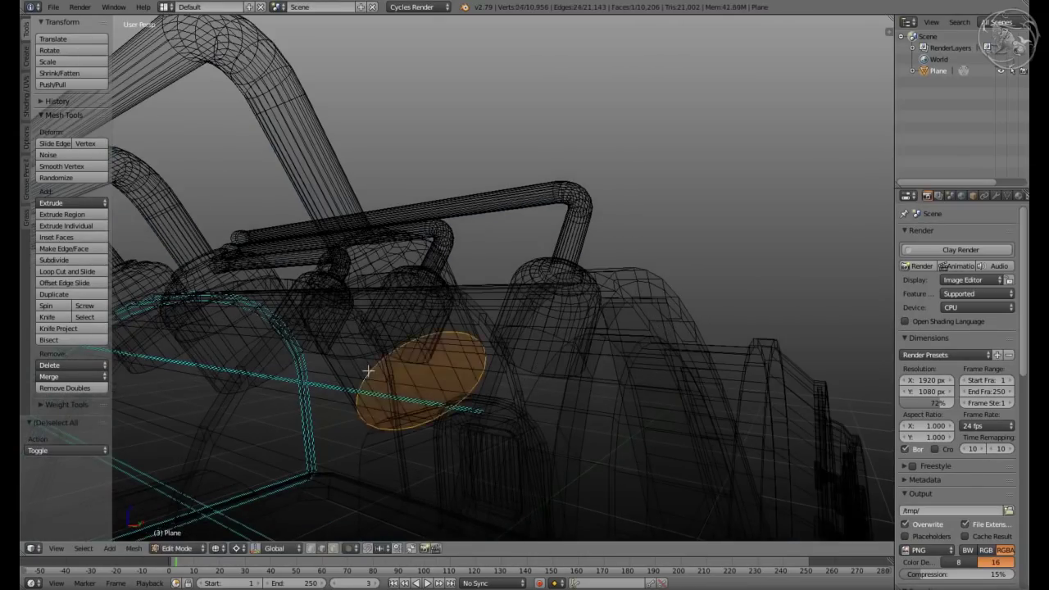
pyautogui.press('z')
pyautogui.press('z')
pyautogui.press('z')
pyautogui.click(238, 549)
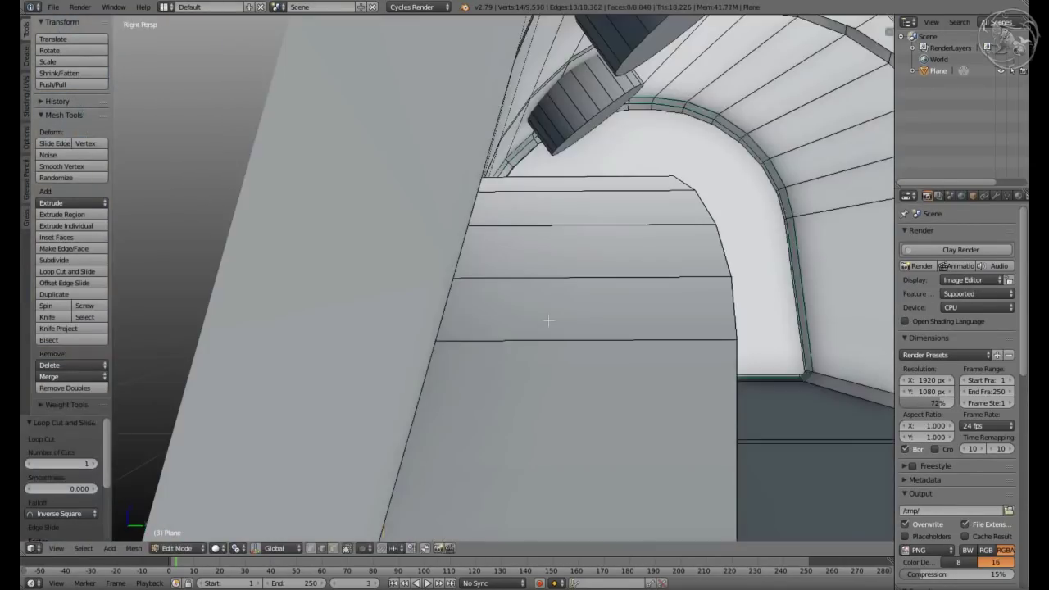
# Shear the selected vent edge by 0.188 so it leans toward the sloped wall
pyautogui.press('Return')
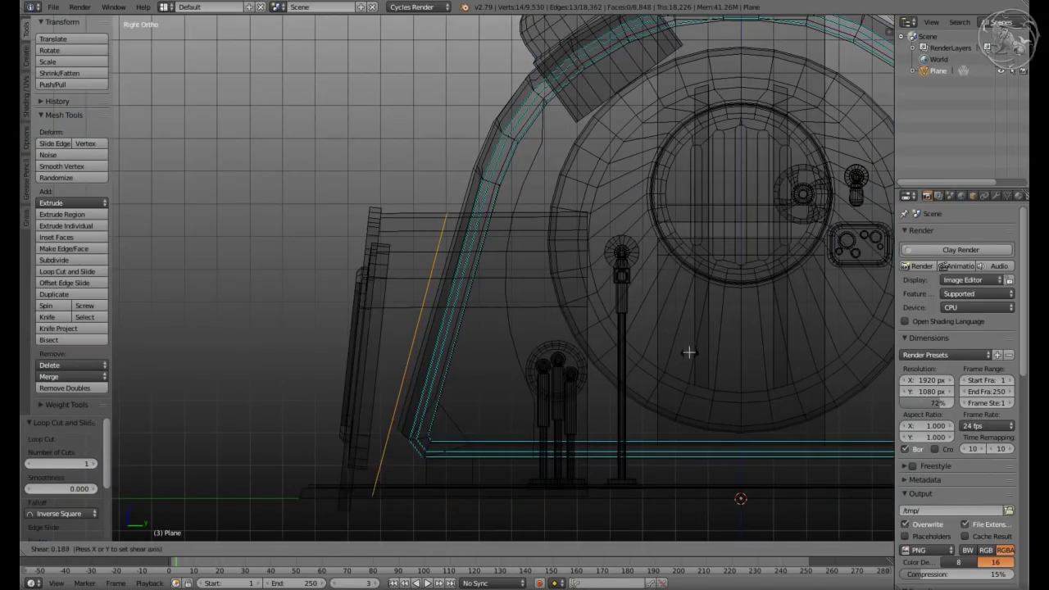
pyautogui.click(689, 352)
pyautogui.press('z')
pyautogui.moveTo(689, 353); pyautogui.dragTo(599, 275, button='middle')
pyautogui.scroll(5, 599, 275)
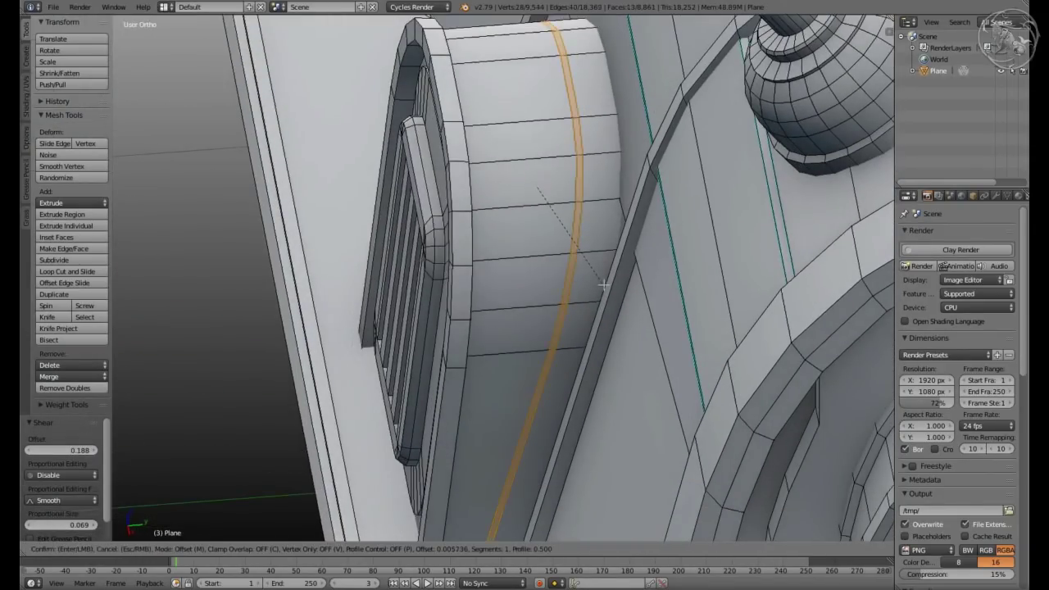
# Bevel the vent edge and check the arched vent in wireframe
pyautogui.press('Escape')
pyautogui.hotkey('ctrl', 'z')
pyautogui.press('z')
pyautogui.scroll(-5, 559, 300)
pyautogui.moveTo(686, 283)
pyautogui.mouseDown(button='middle')
pyautogui.moveTo(798, 259)
pyautogui.moveTo(574, 295)
pyautogui.mouseUp(button='middle')
pyautogui.press('z')
pyautogui.scroll(5, 504, 277)
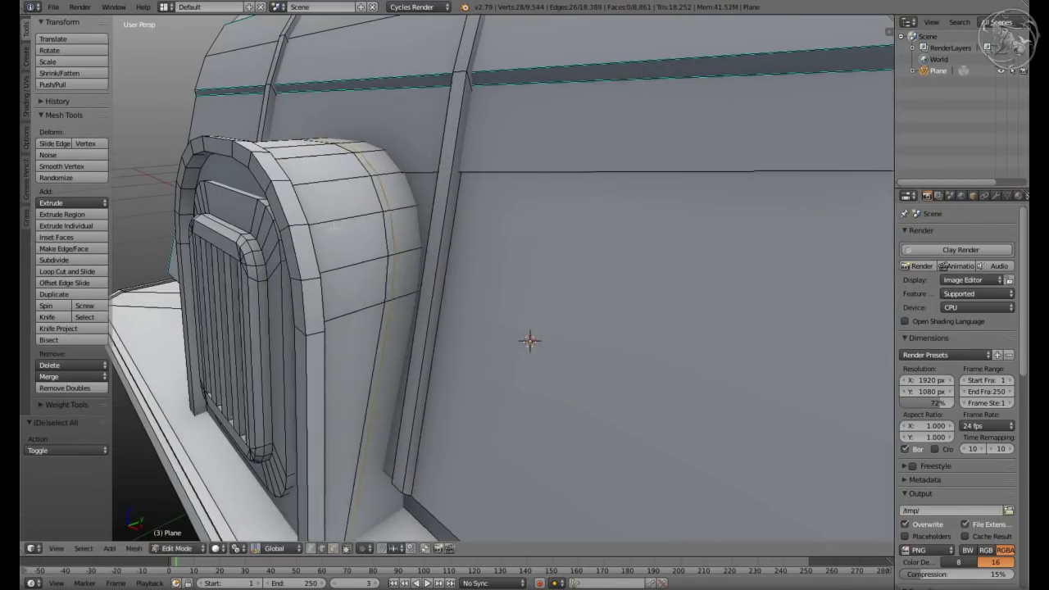
pyautogui.moveTo(503, 277)
pyautogui.mouseDown(button='middle')
pyautogui.moveTo(577, 297)
pyautogui.moveTo(497, 295)
pyautogui.mouseUp(button='middle')
# Scale the new vent loop by 1.076 and return to Object Mode
pyautogui.press('Escape')
pyautogui.scroll(-3, 547, 295)
pyautogui.press('z')
pyautogui.keyDown('alt'); pyautogui.rightClick(380, 314); pyautogui.keyUp('alt')
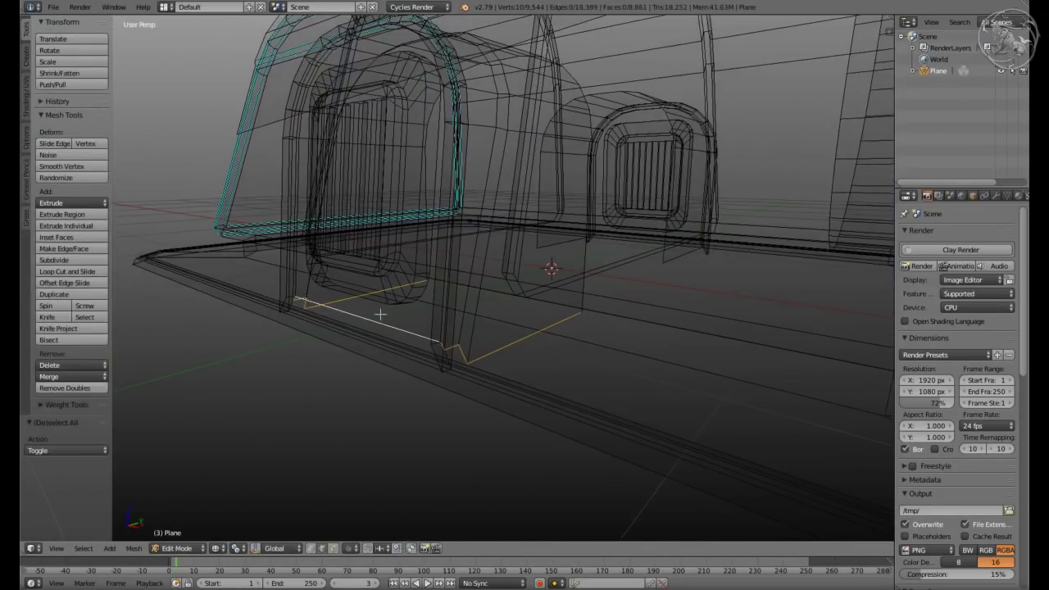
pyautogui.click(176, 548)
pyautogui.click(271, 531)
pyautogui.press('z')
pyautogui.moveTo(452, 415); pyautogui.dragTo(569, 270, button='middle')
# Extrude the side-panel strip 0.016 along Y into a raised ledge and confirm the bevel
pyautogui.scroll(3, 451, 258)
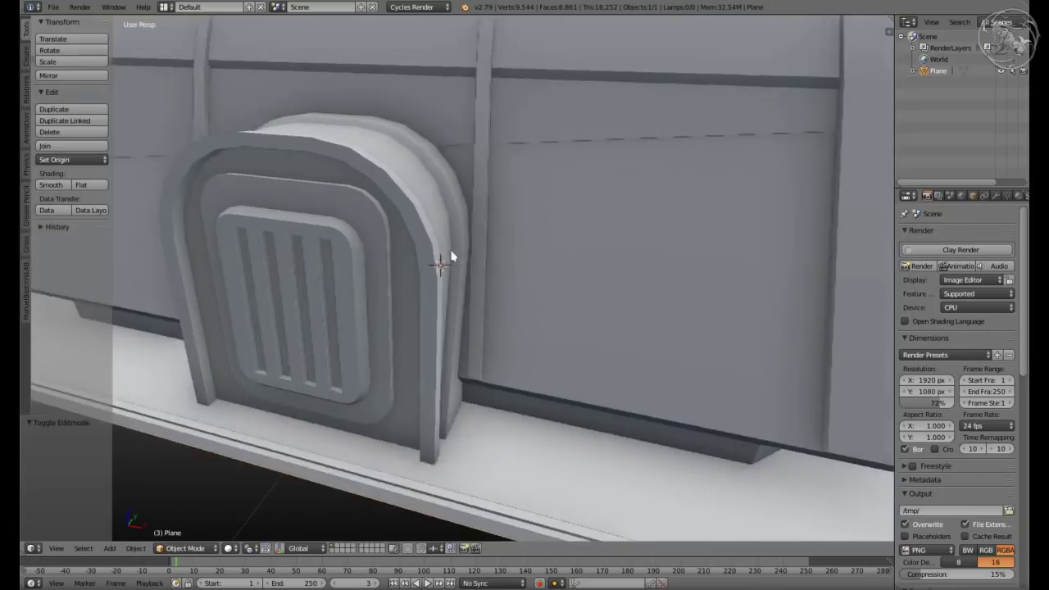
pyautogui.scroll(-4, 451, 257)
pyautogui.moveTo(451, 258)
pyautogui.mouseDown(button='middle')
pyautogui.moveTo(501, 308)
pyautogui.moveTo(503, 328)
pyautogui.moveTo(487, 319)
pyautogui.moveTo(327, 550)
pyautogui.mouseUp(button='middle')
pyautogui.press('Tab')
pyautogui.scroll(3, 503, 328)
pyautogui.click(490, 320)
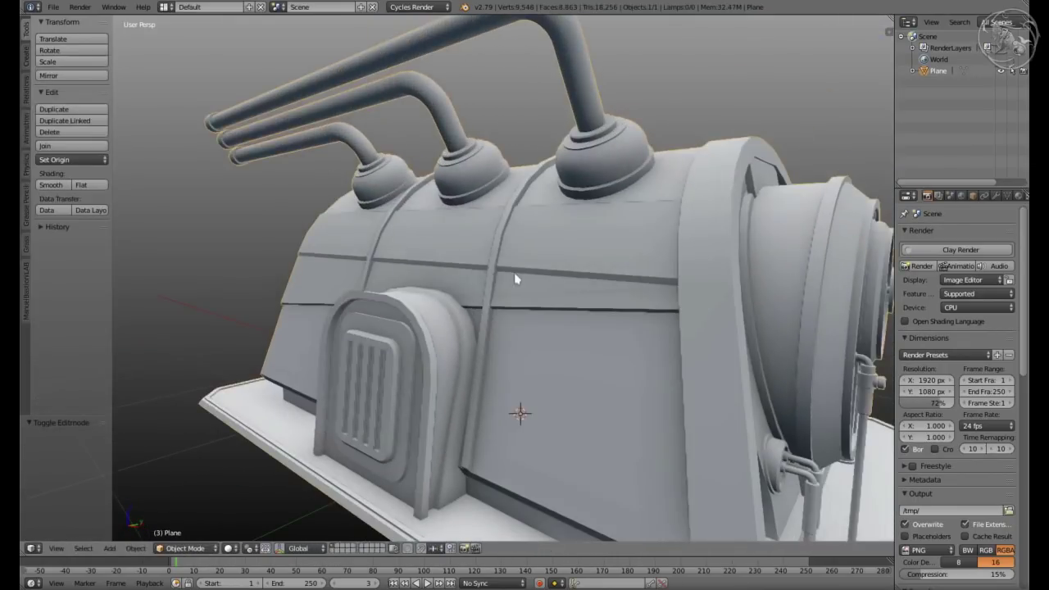
pyautogui.press('Tab')
# Merge redundant vertices with Remove Doubles and select an edge path along the dome rim
pyautogui.press('Tab')
pyautogui.scroll(-3, 543, 276)
pyautogui.moveTo(543, 277)
pyautogui.mouseDown(button='middle')
pyautogui.moveTo(592, 317)
pyautogui.moveTo(414, 324)
pyautogui.mouseUp(button='middle')
pyautogui.press('Tab')
pyautogui.press('w')
pyautogui.click(541, 346)
pyautogui.press('Tab')
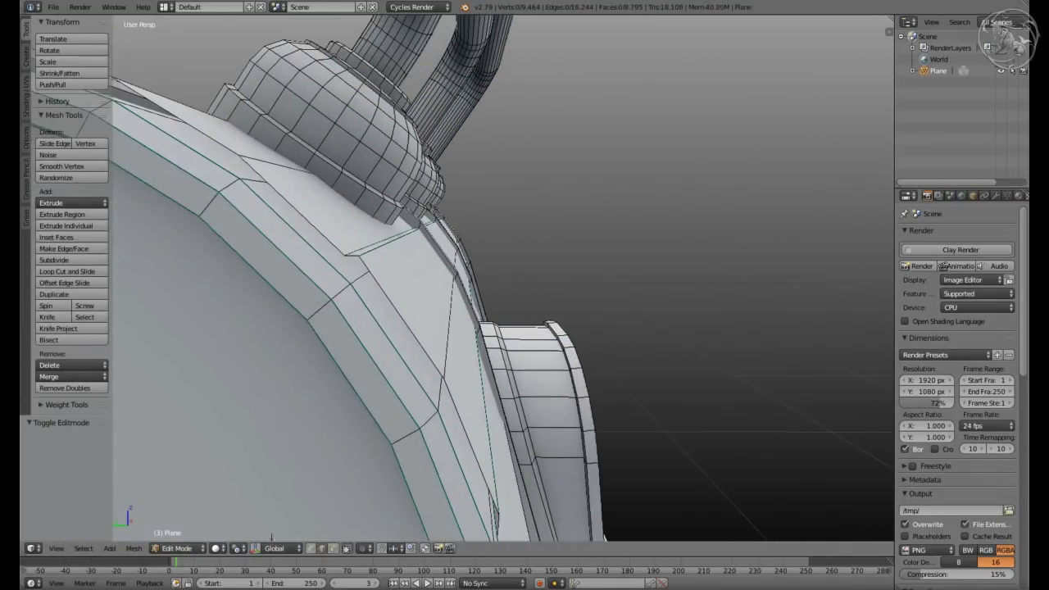
pyautogui.moveTo(270, 537)
pyautogui.mouseDown(button='middle')
pyautogui.moveTo(257, 508)
pyautogui.moveTo(436, 383)
pyautogui.moveTo(229, 204)
pyautogui.mouseUp(button='middle')
pyautogui.keyDown('ctrl'); pyautogui.rightClick(436, 382); pyautogui.keyUp('ctrl')
# Slide the side-panel edges near the base, leaving the ledge with a 0.043, 4-segment bevel
pyautogui.press('a')
pyautogui.press('z')
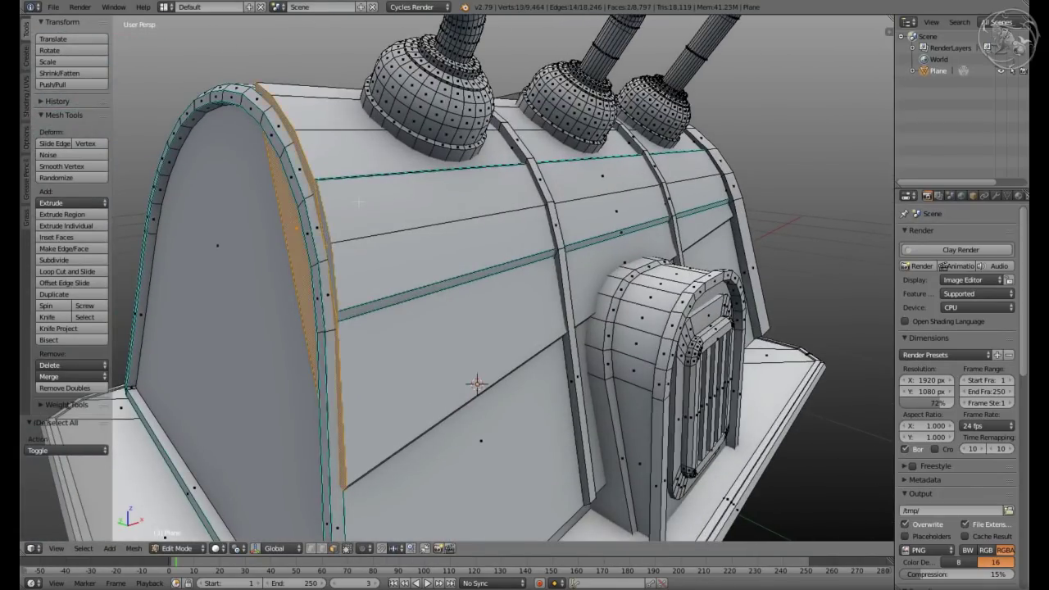
pyautogui.moveTo(359, 201); pyautogui.dragTo(349, 196, button='middle')
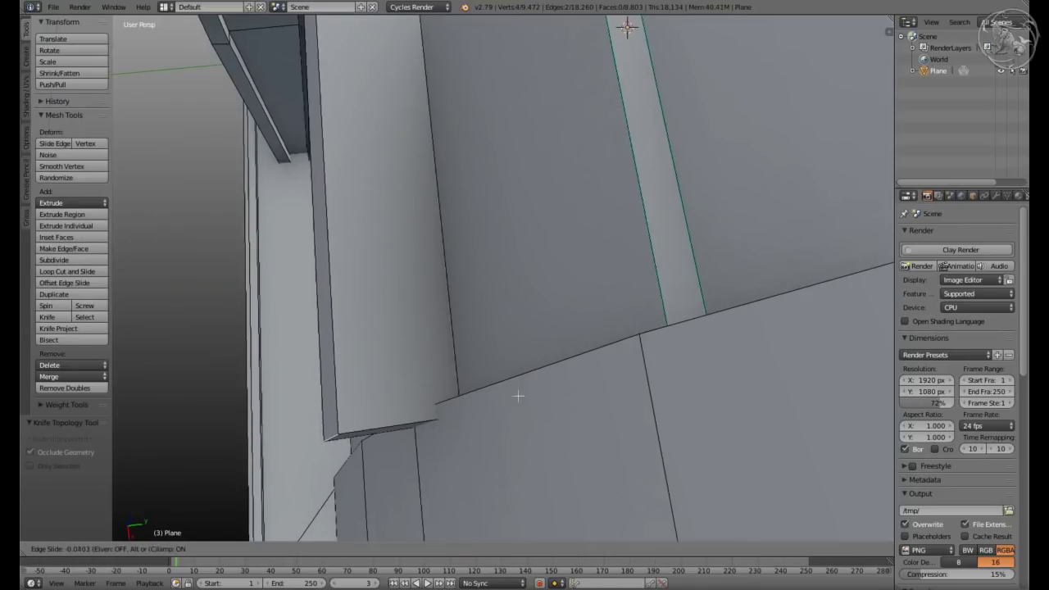
pyautogui.click(523, 209)
pyautogui.scroll(-6, 422, 216)
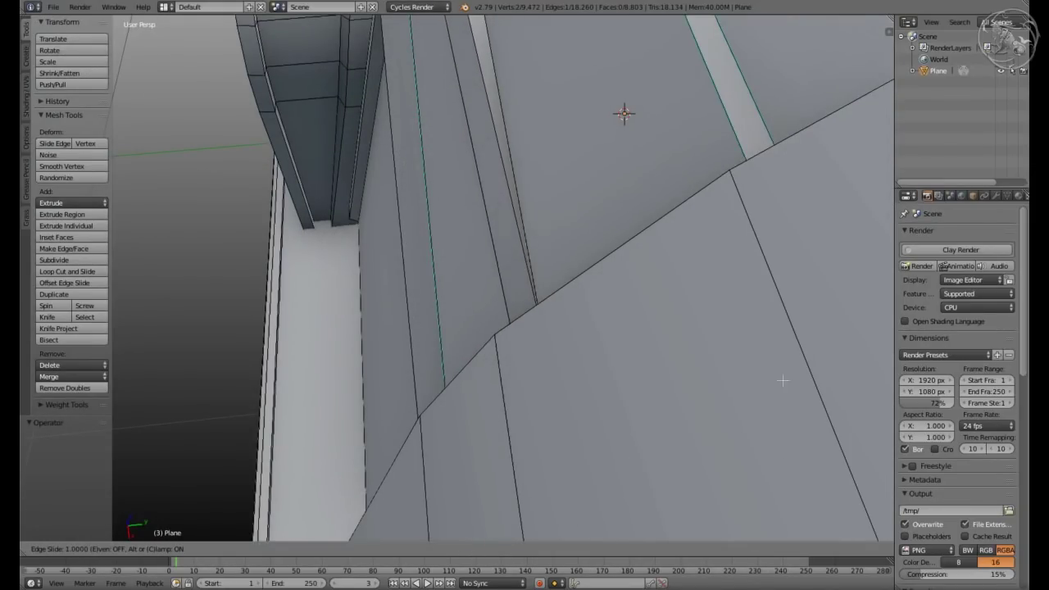
pyautogui.moveTo(494, 220); pyautogui.dragTo(425, 336, button='middle')
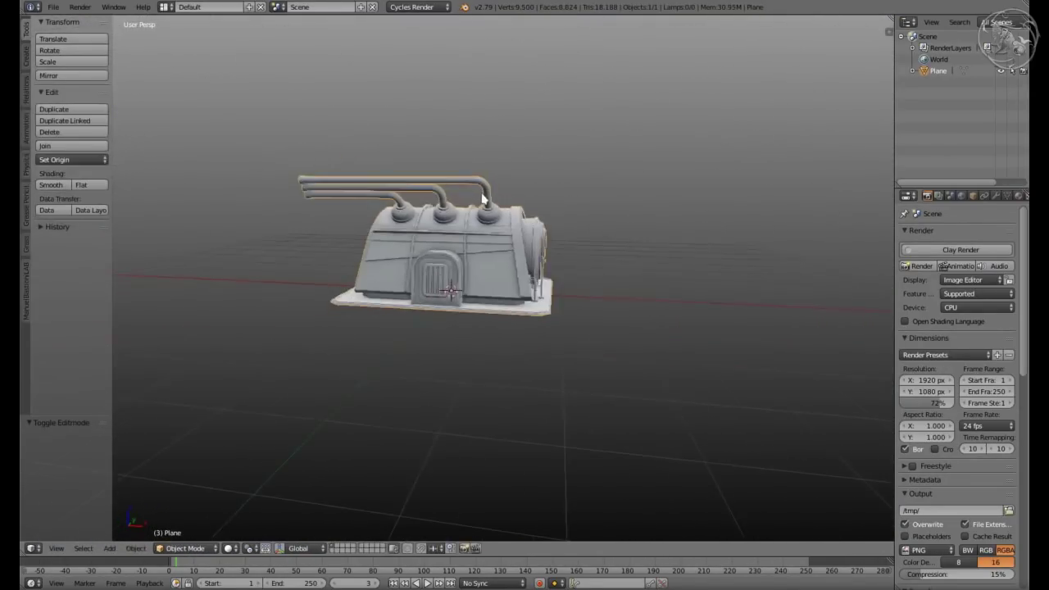
# Select the linked pipes and top shell faces, then save over furnace_001.blend
pyautogui.hotkey('ctrl', 'l')
pyautogui.moveTo(450, 267); pyautogui.dragTo(564, 199, button='middle')
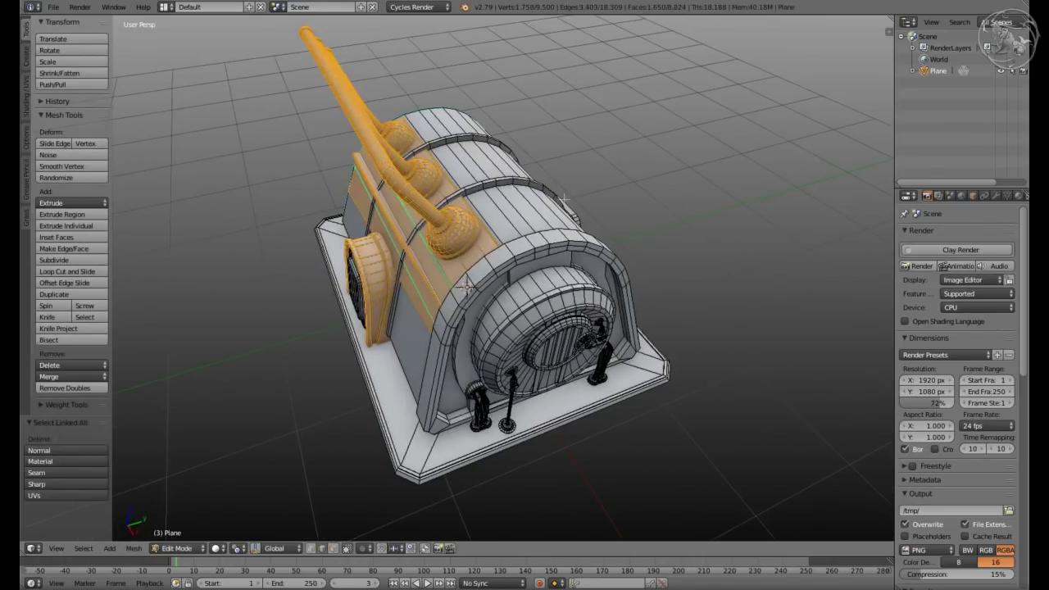
pyautogui.press('g')
pyautogui.rightClick(219, 529)
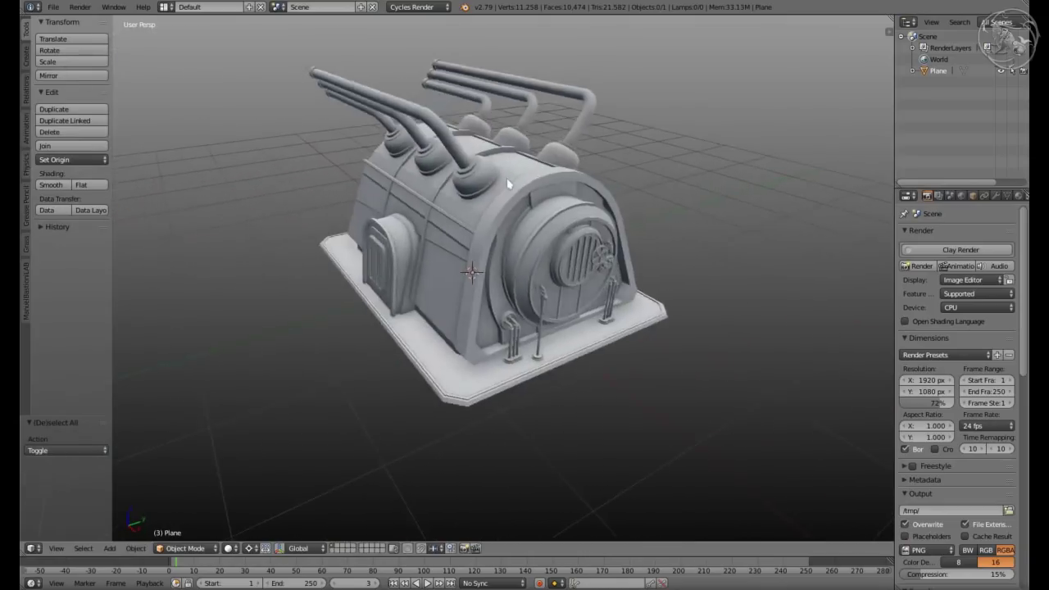
pyautogui.moveTo(507, 184); pyautogui.dragTo(480, 169, button='middle')
pyautogui.hotkey('ctrl', 's')
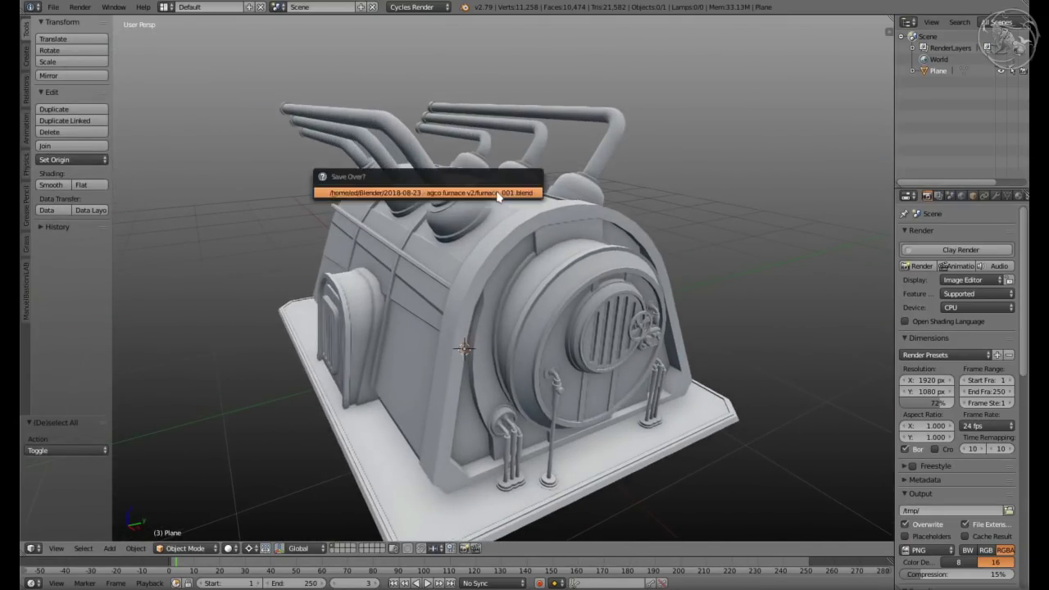
pyautogui.click(499, 193)
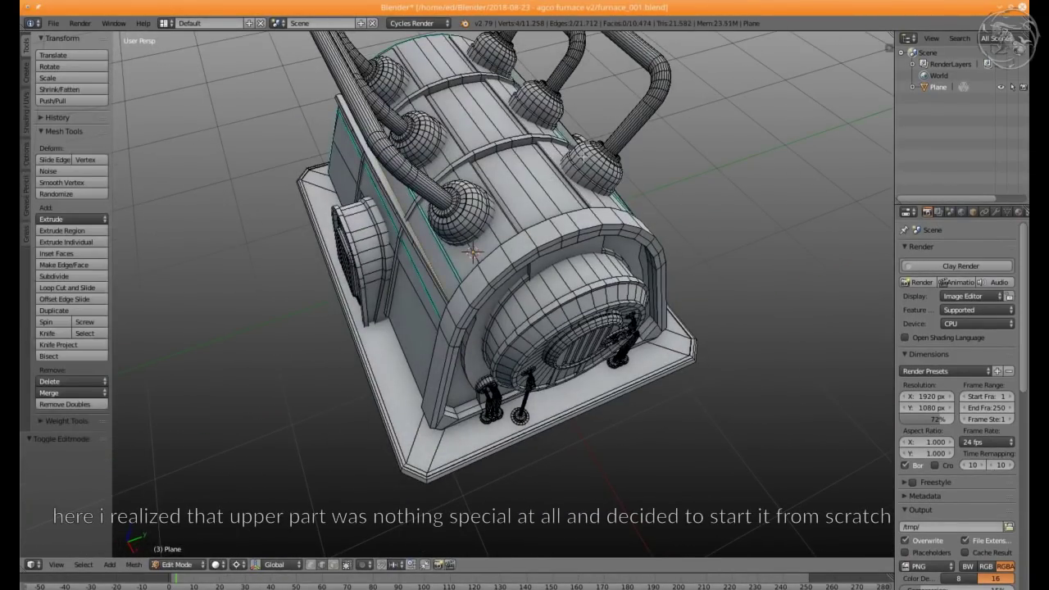
# Delete the top faces under the pipes, then duplicate and extrude them for a new plate
pyautogui.press('x')
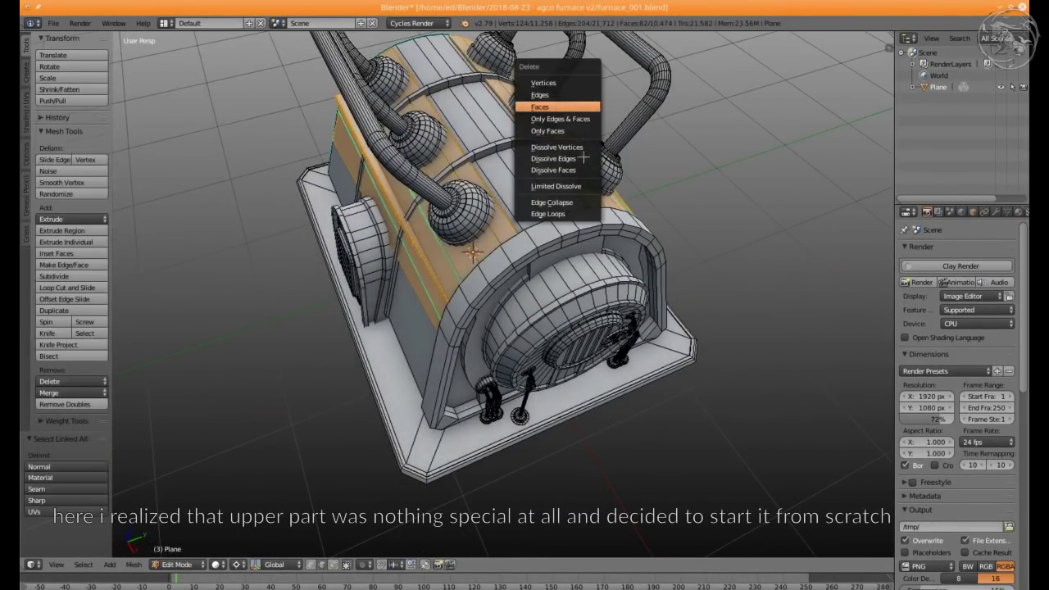
pyautogui.click(562, 108)
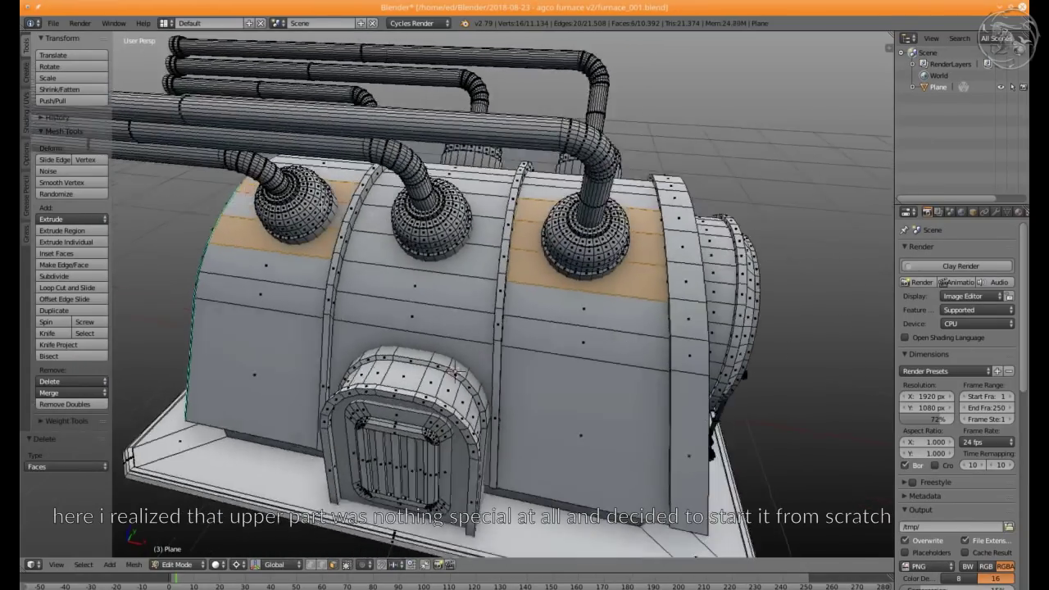
pyautogui.moveTo(461, 383); pyautogui.dragTo(351, 237, button='middle')
pyautogui.hotkey('shift', 'd')
pyautogui.press('e')
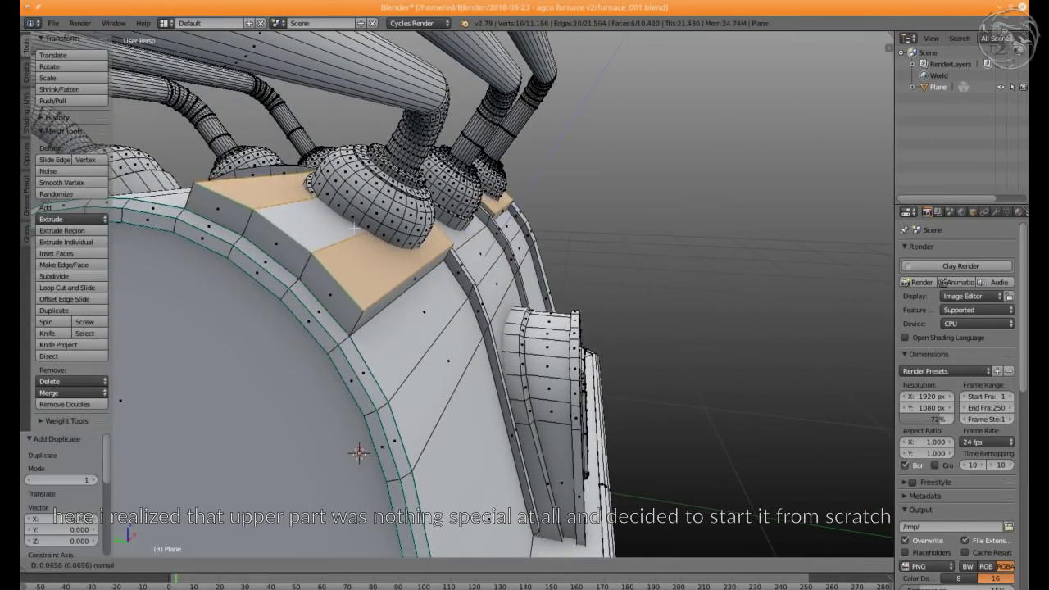
pyautogui.press('h')
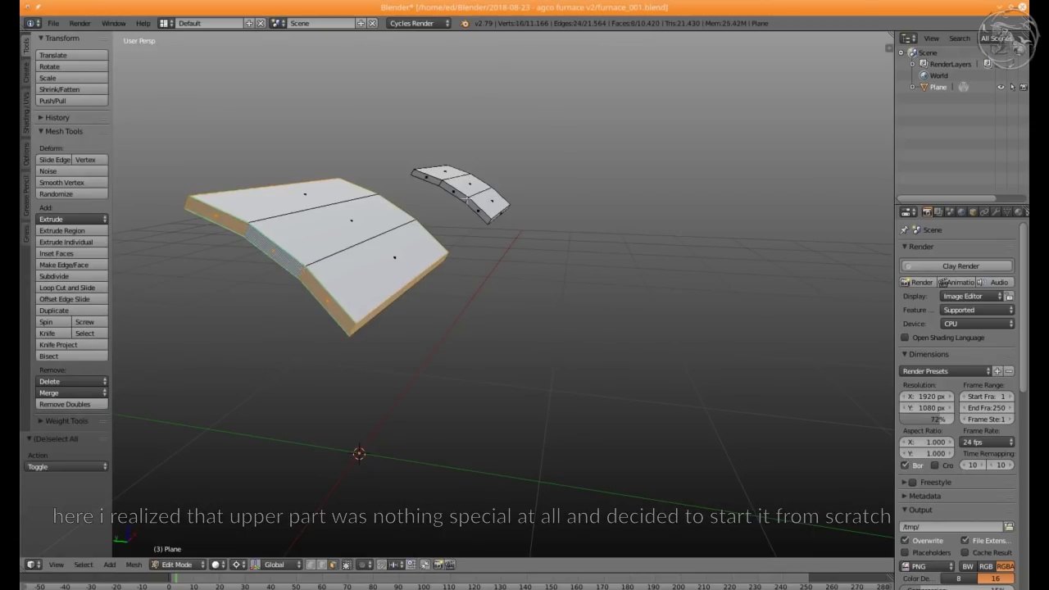
# Delete the strips' side faces, bridge the two curved strips, and dissolve leftover edges
pyautogui.press('x')
pyautogui.click(265, 263)
pyautogui.press('x')
pyautogui.click(351, 306)
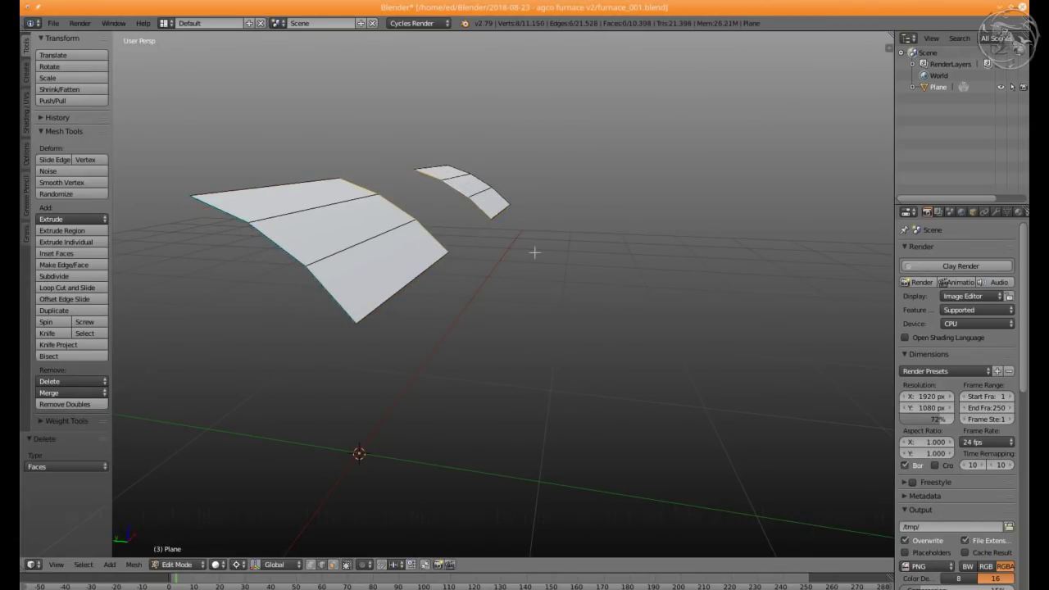
pyautogui.hotkey('ctrl', 'e')
pyautogui.click(517, 331)
pyautogui.press('x')
pyautogui.click(398, 210)
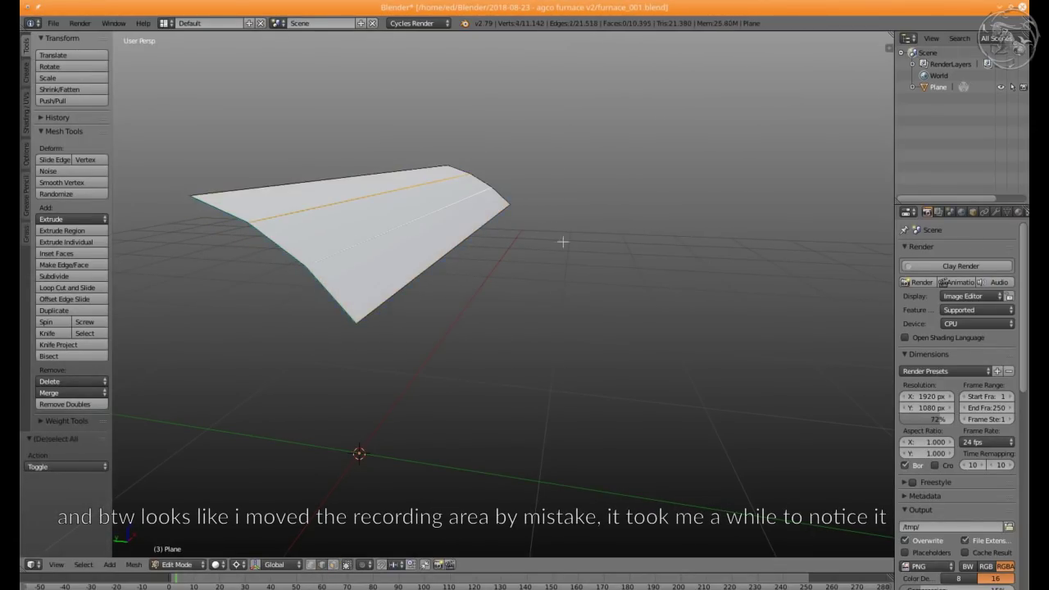
# Select the new panel surface and reveal the hidden furnace geometry
pyautogui.press('Escape')
pyautogui.press('a')
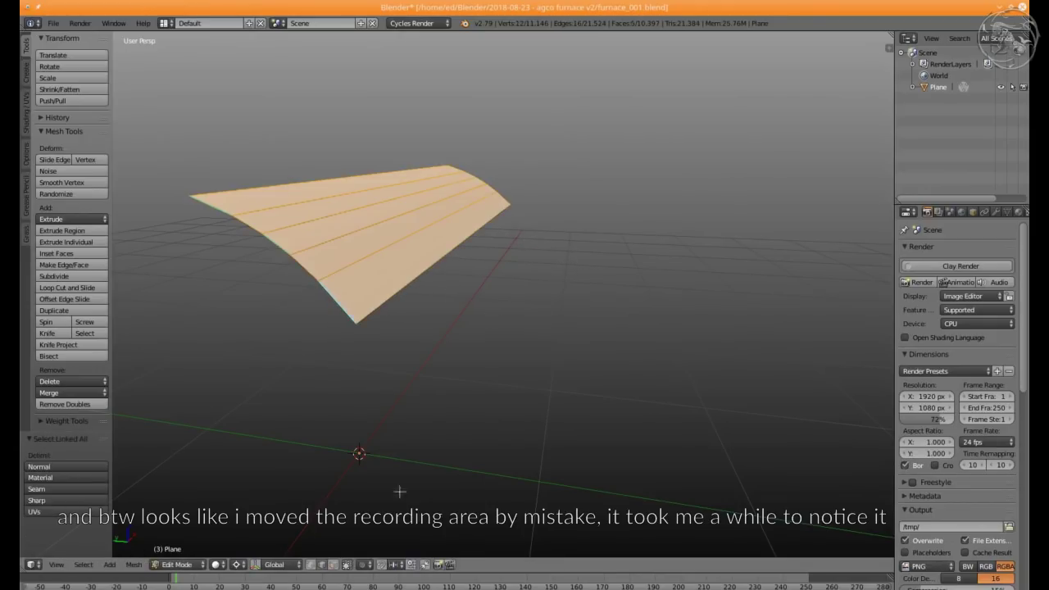
pyautogui.press('a')
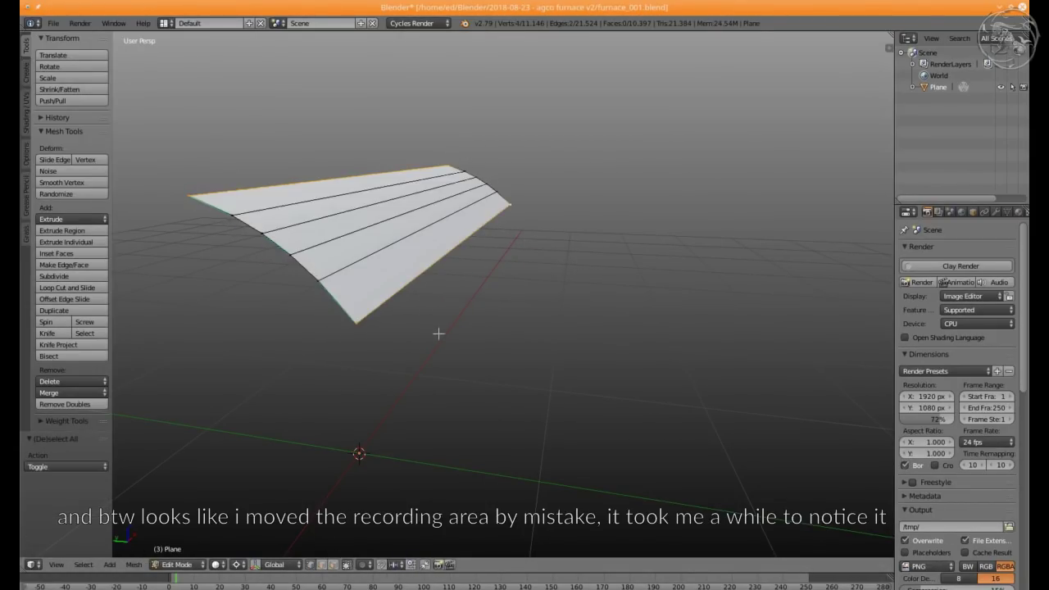
pyautogui.press('Escape')
pyautogui.press('a')
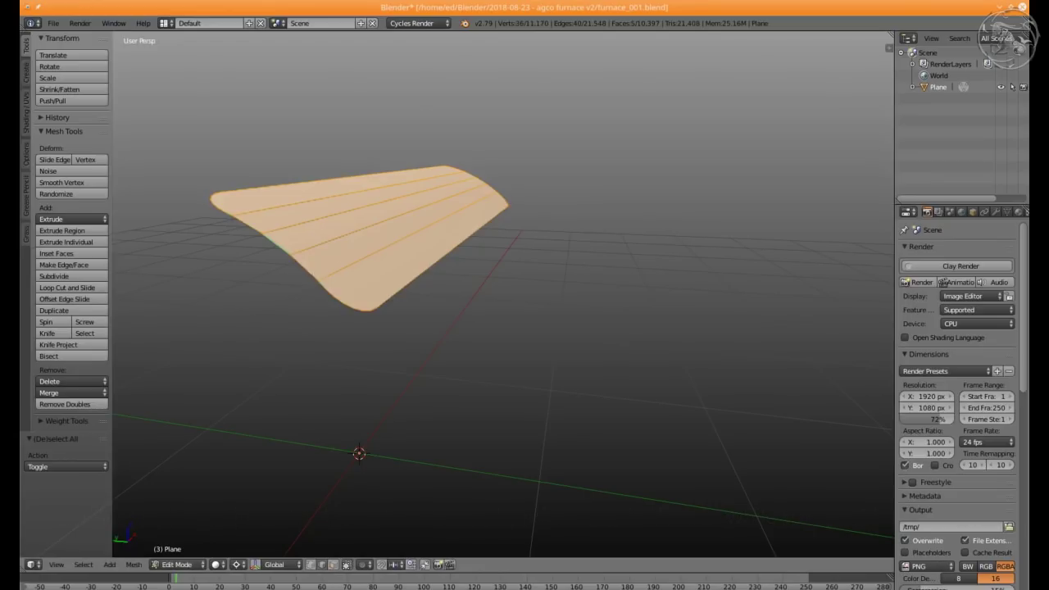
pyautogui.hotkey('ctrl', 'e')
pyautogui.click(442, 213)
pyautogui.press('KP_Divide')
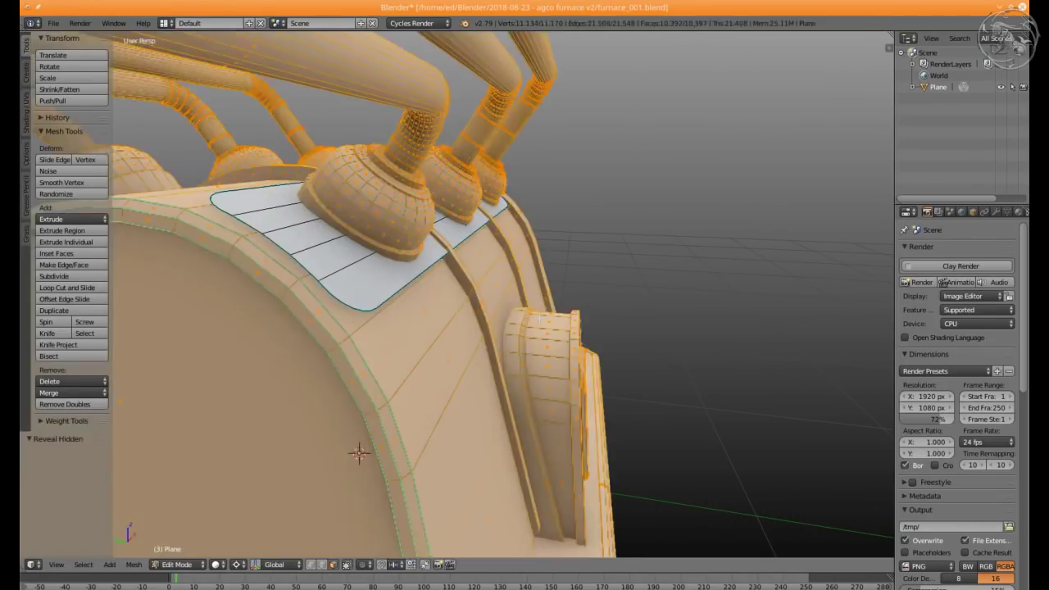
pyautogui.hotkey('ctrl', 'l')
pyautogui.press('KP_Divide')
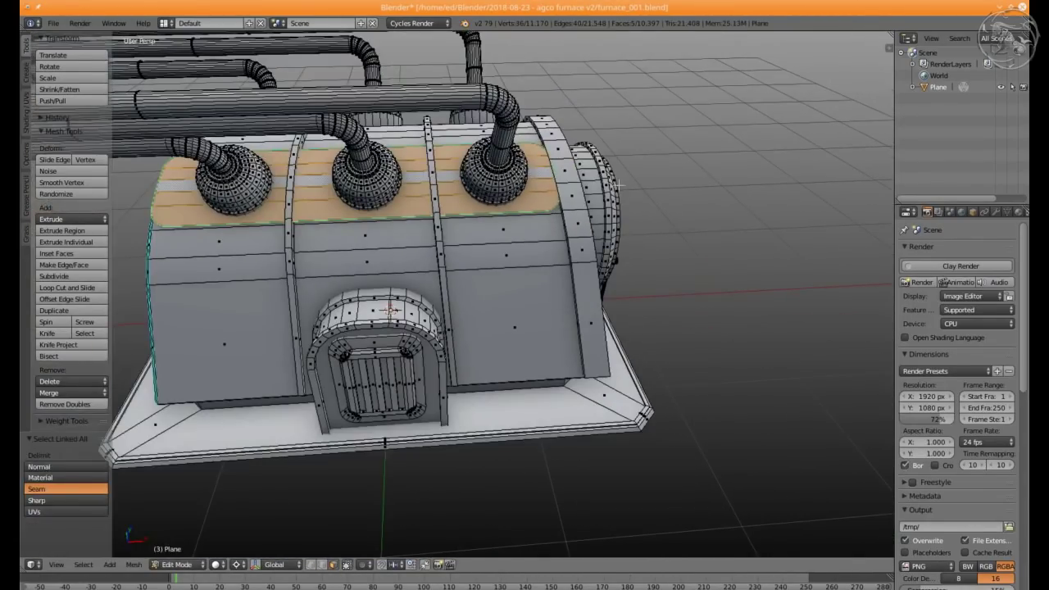
# Extrude the top panel faces inward and dissolve the unneeded edges
pyautogui.press('KP_Decimal')
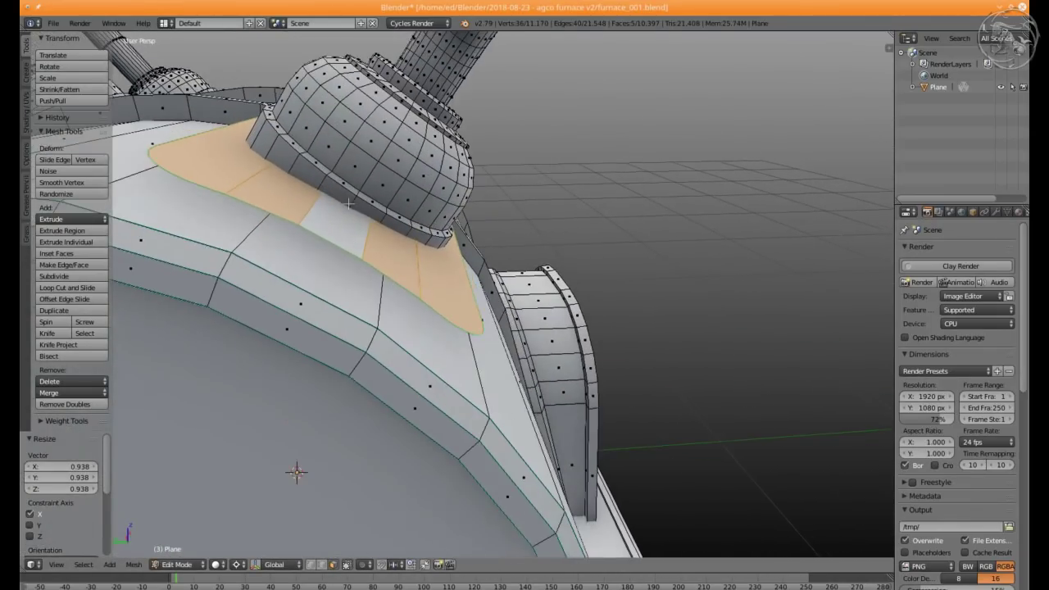
pyautogui.press('e')
pyautogui.click(365, 209)
pyautogui.press('x')
pyautogui.click(374, 226)
pyautogui.press('a')
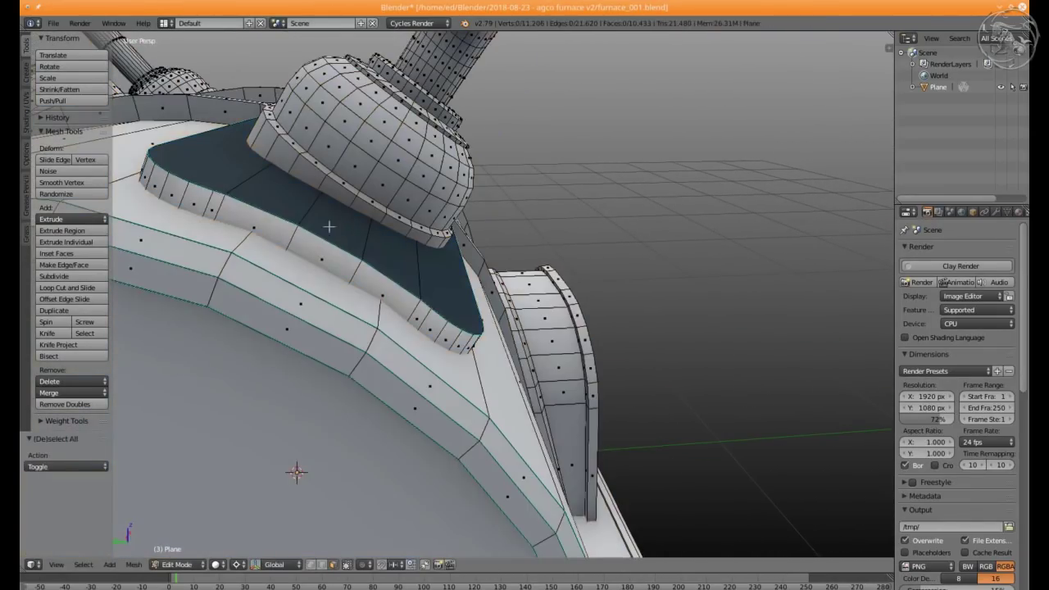
# Select the edge path around the plate's rim for bevelling
pyautogui.press('z')
pyautogui.moveTo(297, 472); pyautogui.dragTo(476, 445, button='middle')
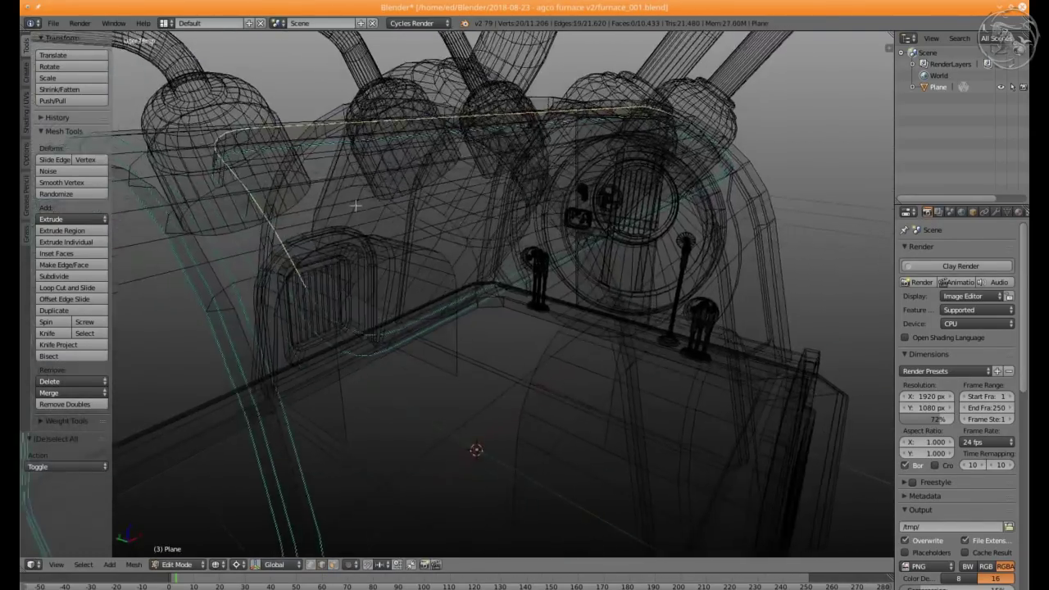
pyautogui.keyDown('ctrl'); pyautogui.click(538, 437); pyautogui.keyUp('ctrl')
pyautogui.press('z')
pyautogui.moveTo(538, 438); pyautogui.dragTo(685, 529, button='middle')
pyautogui.moveTo(428, 238); pyautogui.dragTo(588, 295, button='middle')
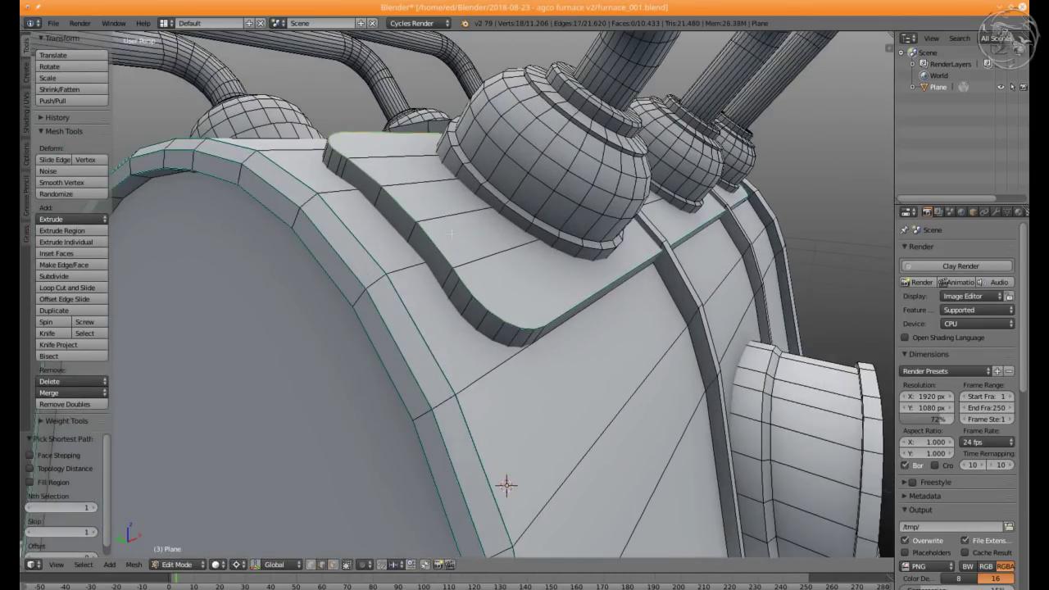
pyautogui.press('z')
pyautogui.press('z')
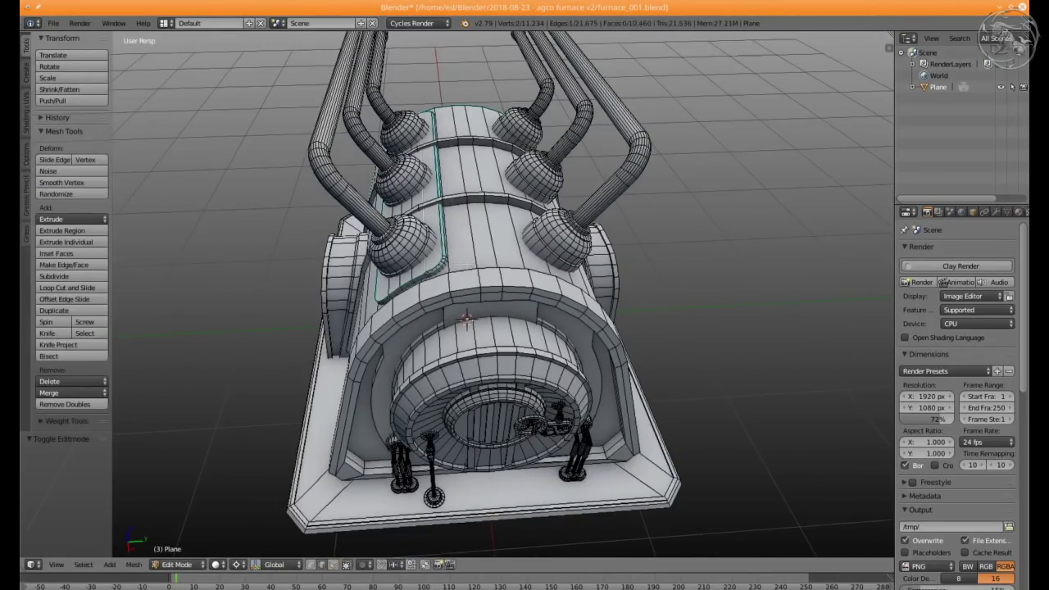
# Isolate the two door-side wall faces and fill between them into one plane
pyautogui.press('Tab')
pyautogui.scroll(-4, 483, 376)
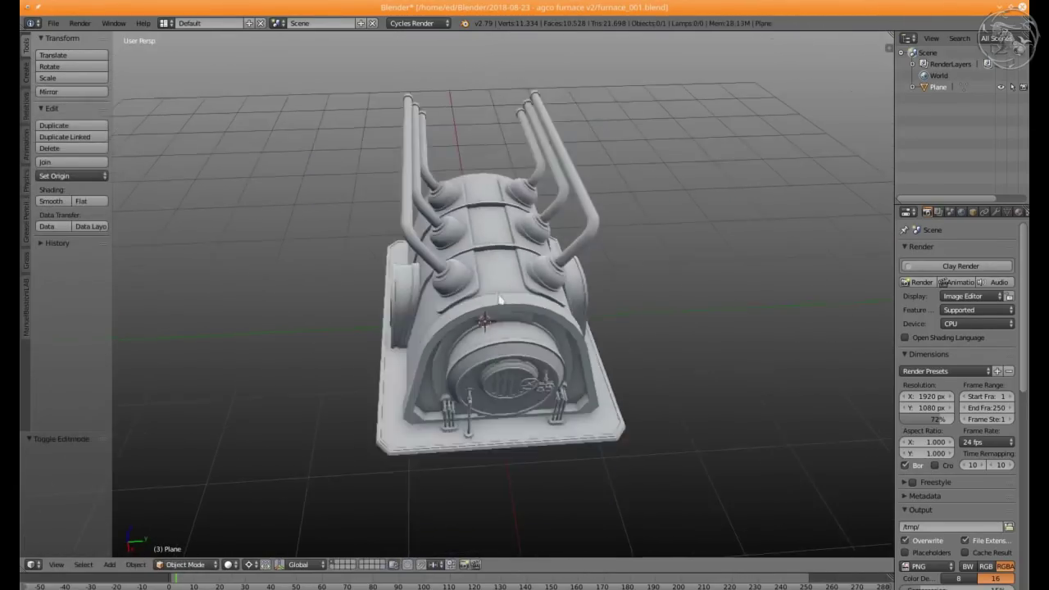
pyautogui.moveTo(484, 376)
pyautogui.mouseDown(button='middle')
pyautogui.moveTo(480, 314)
pyautogui.moveTo(456, 306)
pyautogui.mouseUp(button='middle')
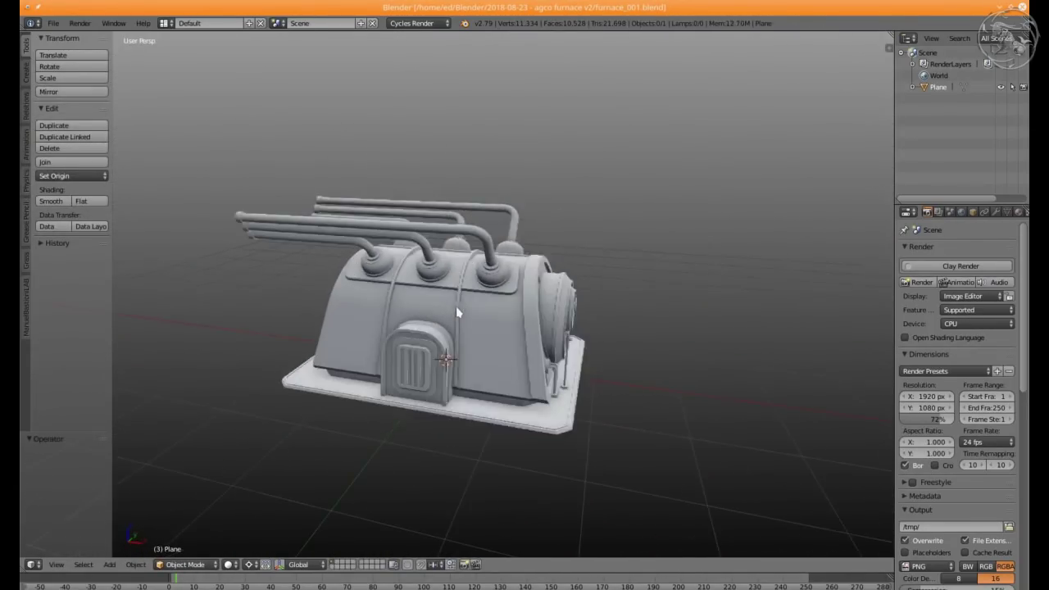
pyautogui.press('Tab')
pyautogui.scroll(5, 456, 306)
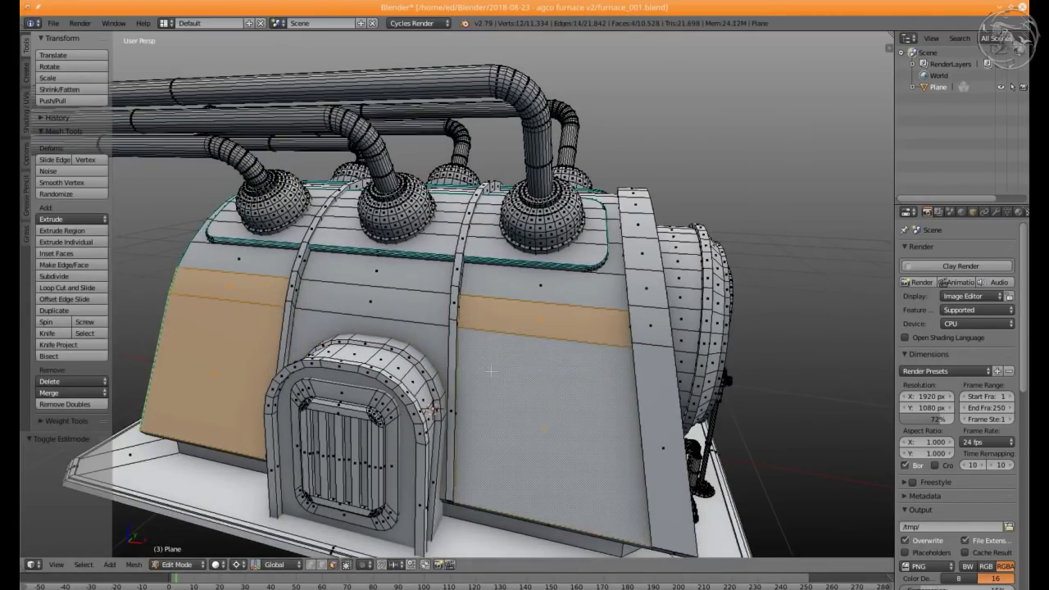
pyautogui.moveTo(491, 371); pyautogui.dragTo(246, 422, button='middle')
pyautogui.scroll(3, 280, 308)
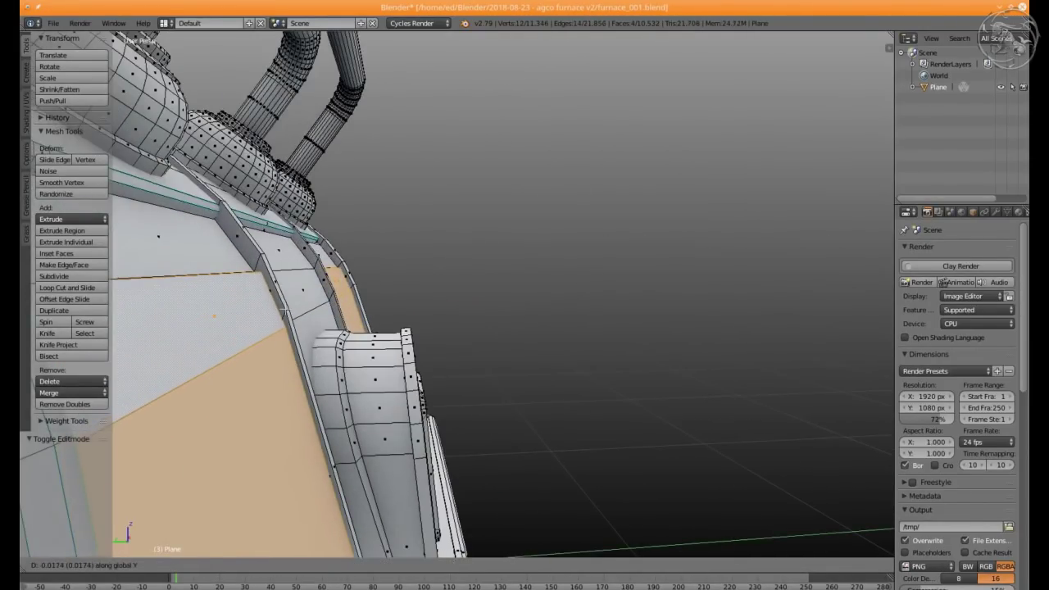
pyautogui.click(282, 309)
pyautogui.moveTo(282, 310)
pyautogui.mouseDown(button='middle')
pyautogui.moveTo(180, 462)
pyautogui.moveTo(270, 364)
pyautogui.moveTo(339, 454)
pyautogui.mouseUp(button='middle')
pyautogui.hotkey('shift', 'h')
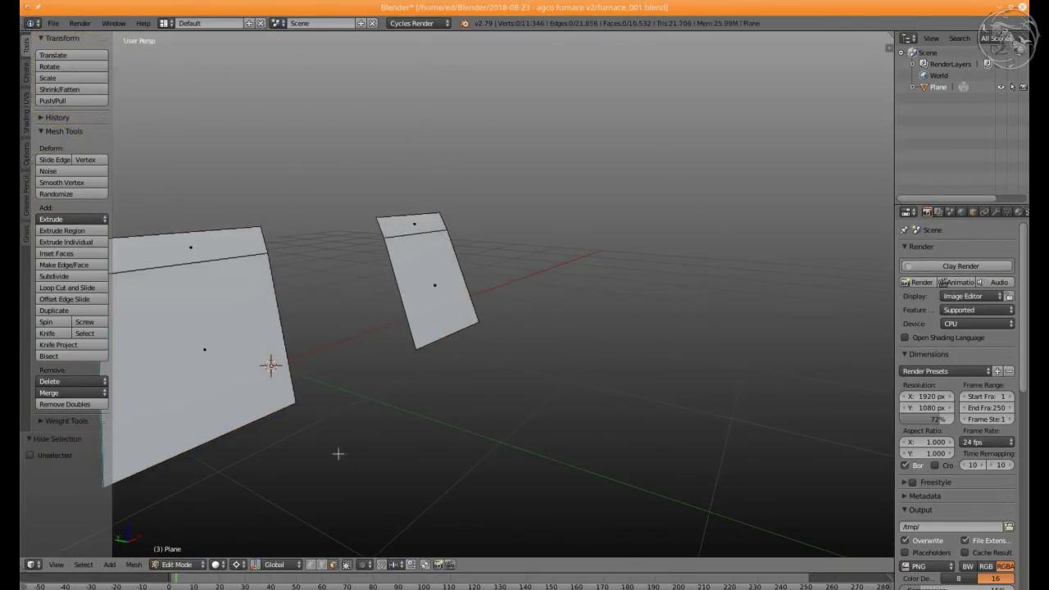
pyautogui.hotkey('ctrl', 'e')
# Dissolve the unwanted vertical edge across the joined wall panel
pyautogui.click(377, 328)
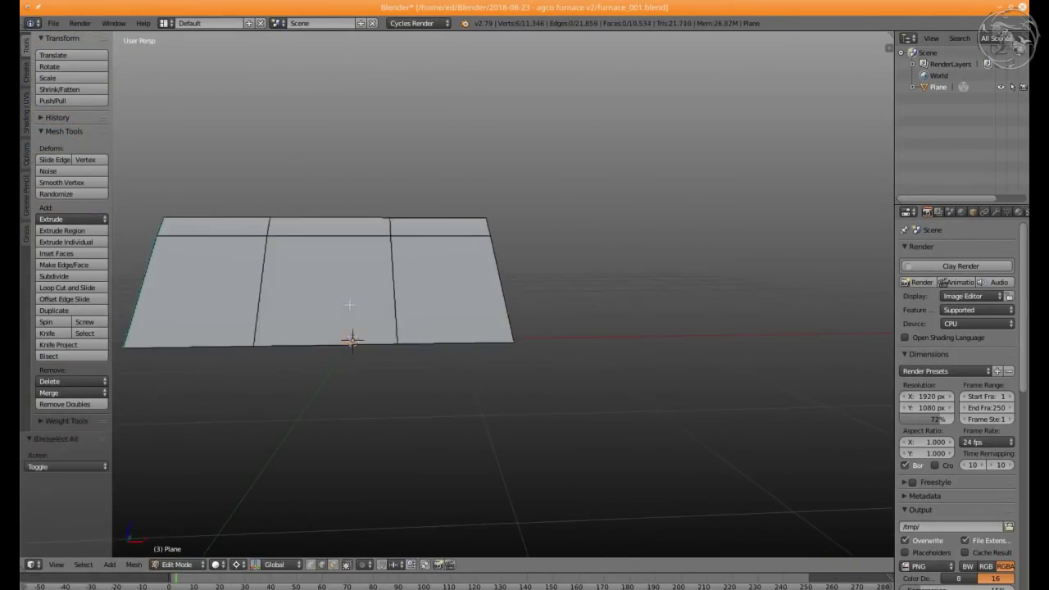
pyautogui.moveTo(349, 234); pyautogui.dragTo(322, 297, button='middle')
pyautogui.press('x')
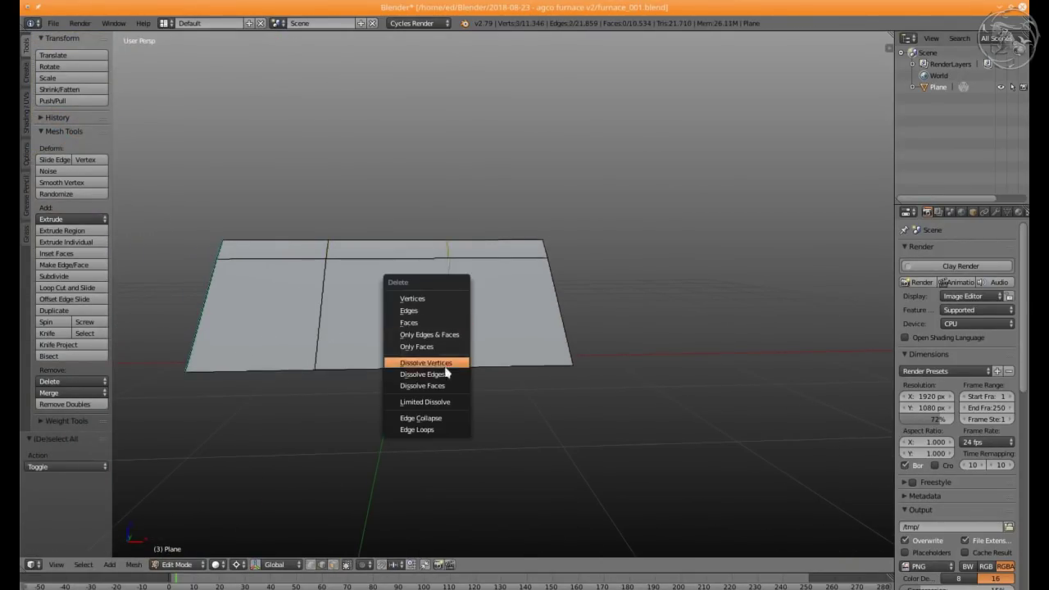
pyautogui.click(426, 367)
# Slide the outline vertex along its edge to form a slanted panel line
pyautogui.press('z')
pyautogui.press('z')
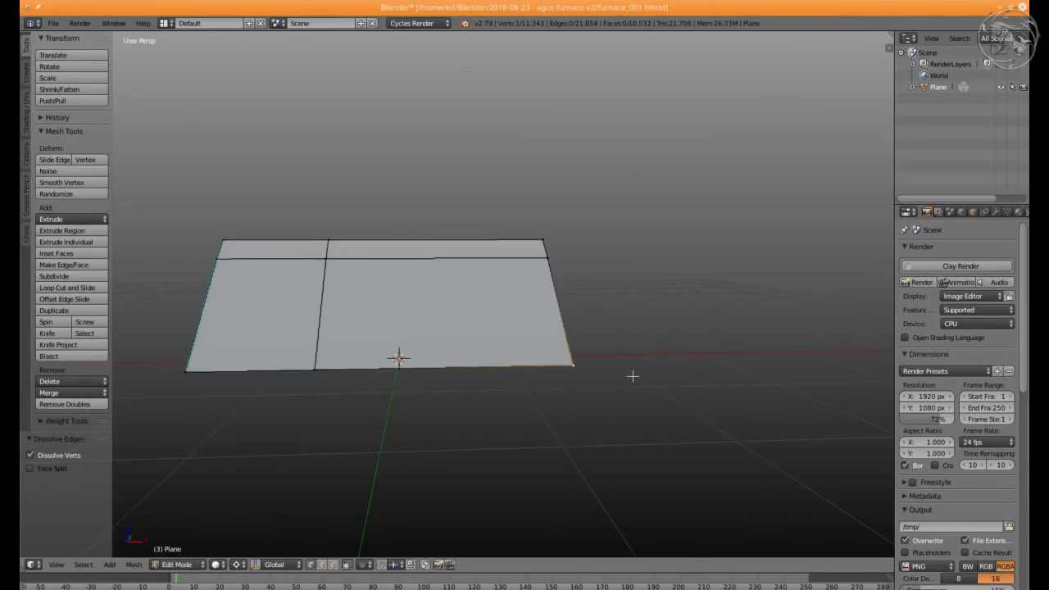
pyautogui.press('z')
pyautogui.hotkey('alt', 'h')
pyautogui.press('a')
pyautogui.moveTo(555, 368); pyautogui.dragTo(565, 389, button='middle')
pyautogui.press('z')
pyautogui.scroll(-5, 566, 388)
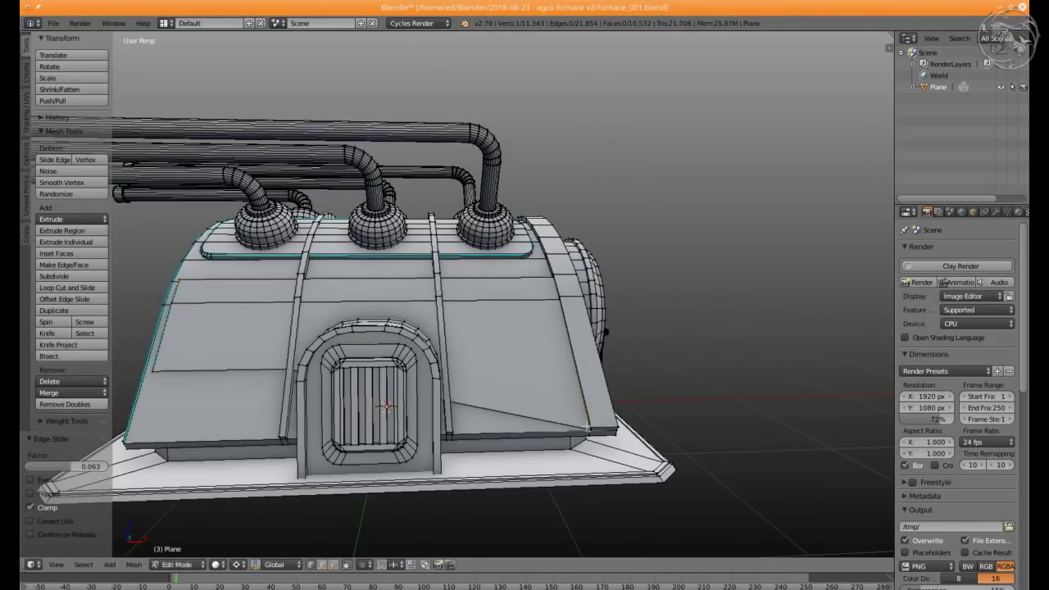
pyautogui.press('z')
pyautogui.scroll(5, 588, 428)
pyautogui.scroll(2, 607, 426)
pyautogui.press('z')
pyautogui.scroll(-6, 623, 393)
pyautogui.scroll(1, 647, 354)
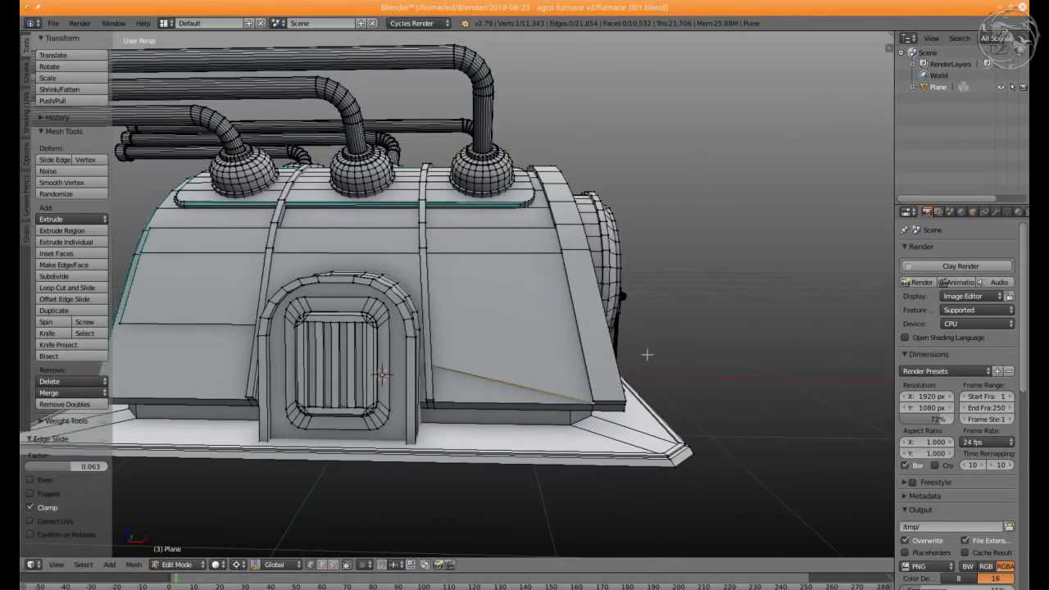
pyautogui.click(619, 212)
pyautogui.scroll(2, 619, 212)
# Bevel the panel's corner vertex with 6 segments into a rounded corner
pyautogui.press('z')
pyautogui.scroll(3, 619, 212)
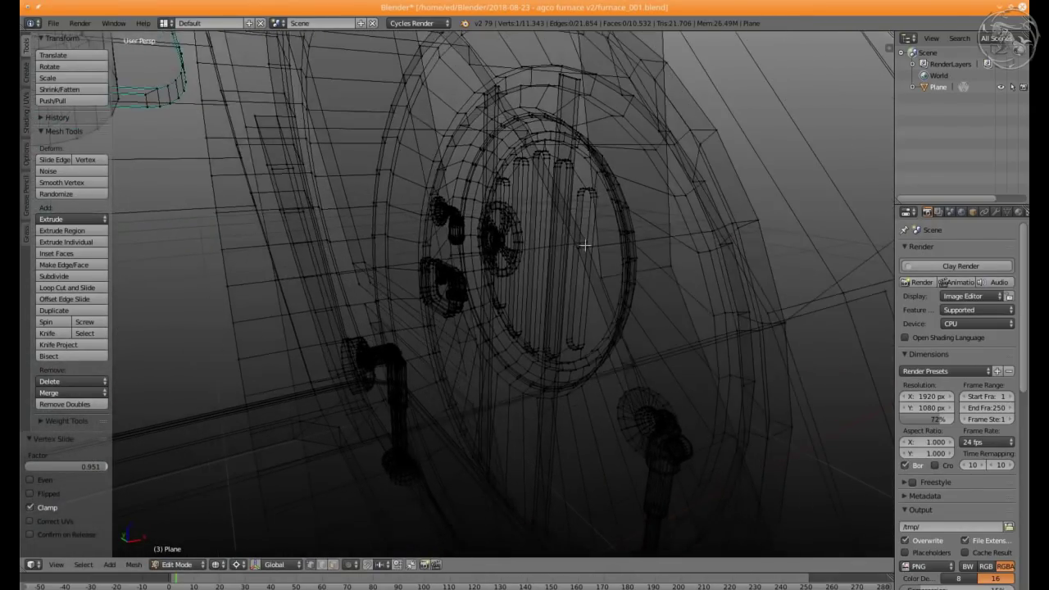
pyautogui.press('z')
pyautogui.press('a')
pyautogui.scroll(-6, 473, 245)
pyautogui.press('Tab')
pyautogui.press('Tab')
pyautogui.moveTo(474, 244); pyautogui.dragTo(411, 212, button='middle')
pyautogui.scroll(3, 412, 212)
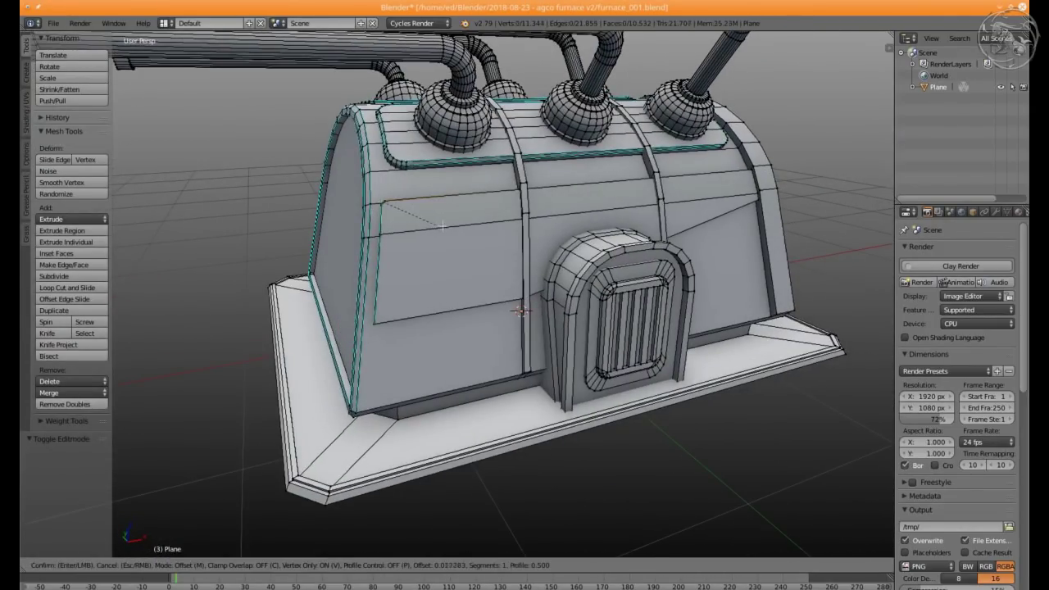
pyautogui.click(520, 312)
pyautogui.scroll(-5, 533, 237)
pyautogui.press('z')
pyautogui.press('a')
pyautogui.scroll(5, 503, 330)
# Select the seam-bounded side panel faces with Ctrl+L and extrude them inward
pyautogui.press('a')
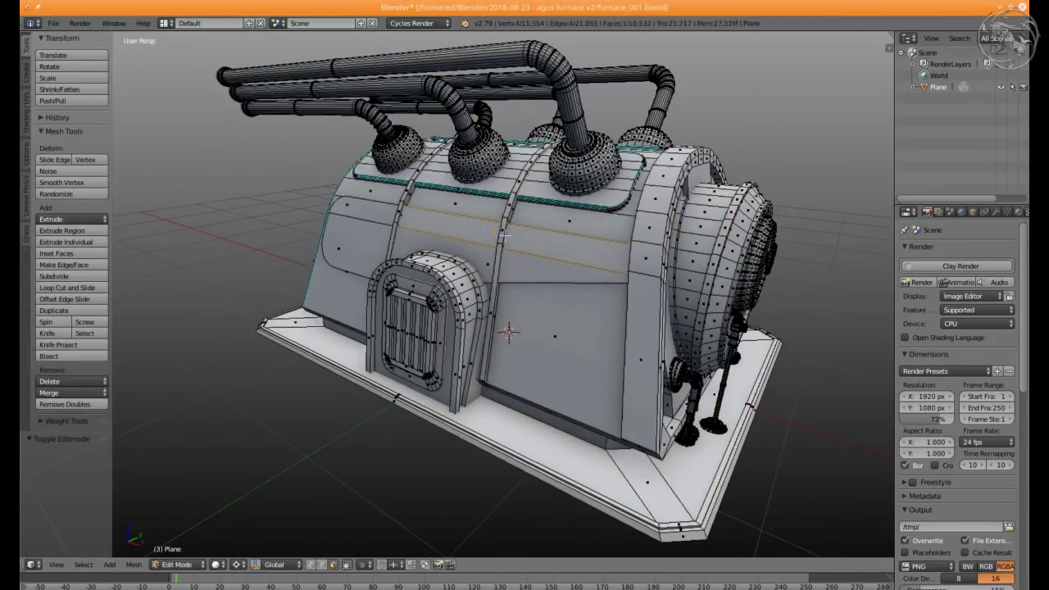
pyautogui.press('z')
pyautogui.hotkey('ctrl', 'l')
pyautogui.moveTo(502, 209)
pyautogui.mouseDown(button='middle')
pyautogui.moveTo(596, 213)
pyautogui.moveTo(549, 259)
pyautogui.mouseUp(button='middle')
pyautogui.press('e')
pyautogui.click(596, 214)
# Delete the leftover faces behind the recessed panel
pyautogui.press('z')
pyautogui.press('x')
pyautogui.click(574, 211)
pyautogui.press('z')
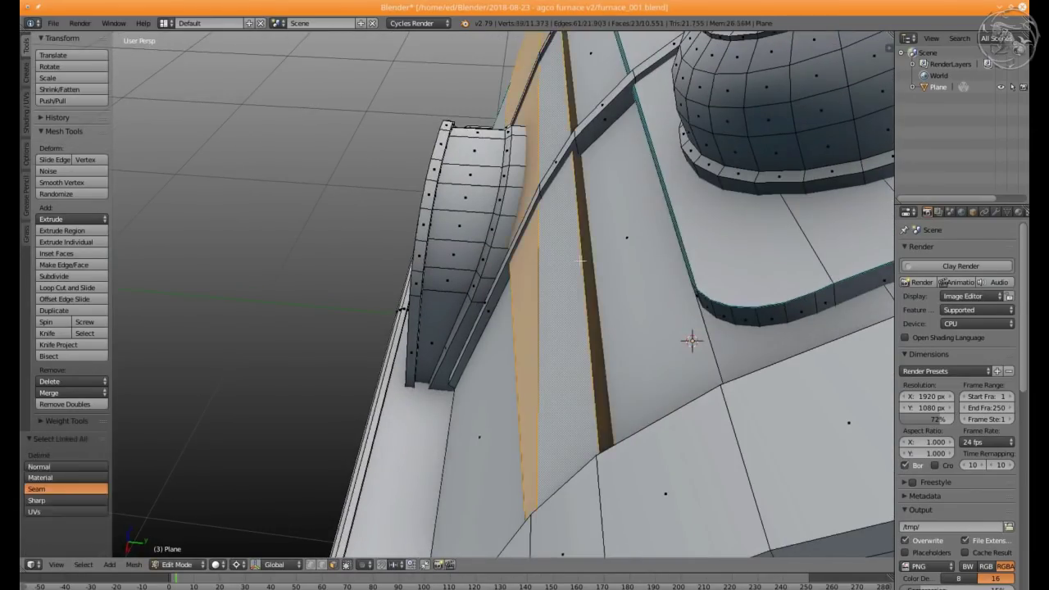
pyautogui.press('z')
pyautogui.scroll(-5, 655, 327)
pyautogui.press('z')
pyautogui.scroll(3, 601, 269)
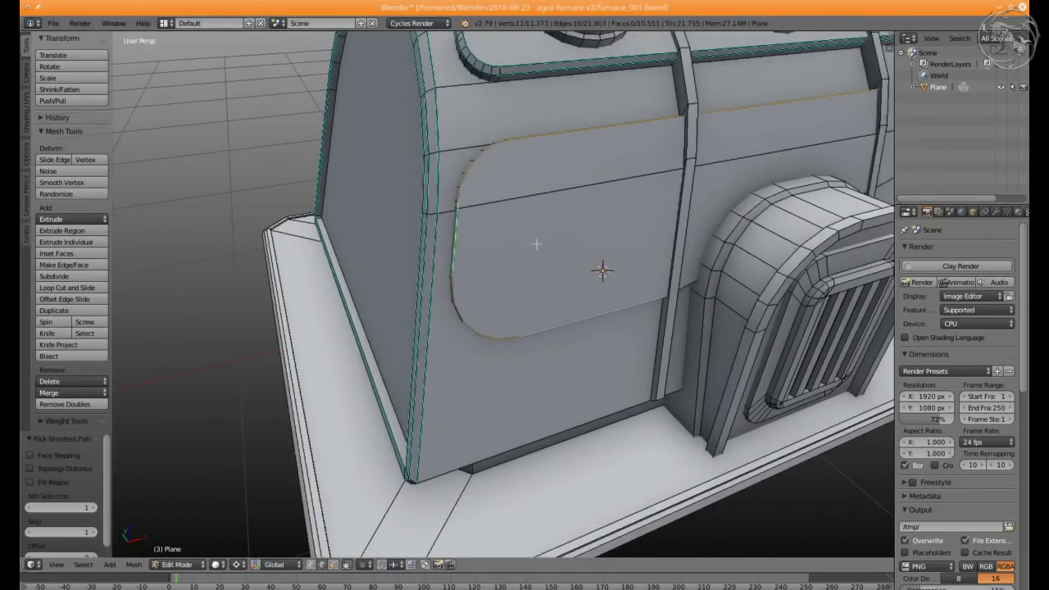
pyautogui.scroll(2, 602, 269)
# Mark the panel's outline edge path as sharp
pyautogui.keyDown('ctrl'); pyautogui.rightClick(683, 189); pyautogui.keyUp('ctrl')
pyautogui.hotkey('ctrl', 'e')
pyautogui.click(683, 189)
pyautogui.moveTo(683, 189); pyautogui.dragTo(501, 314, button='middle')
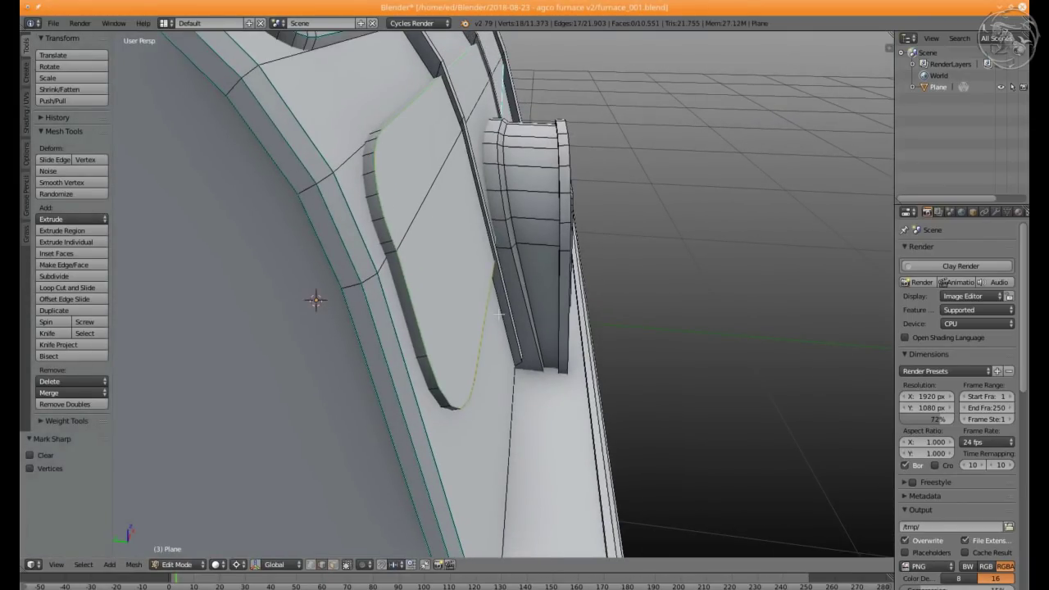
pyautogui.press('Escape')
pyautogui.press('Tab')
pyautogui.scroll(-5, 356, 218)
pyautogui.moveTo(355, 218)
pyautogui.mouseDown(button='middle')
pyautogui.moveTo(514, 263)
pyautogui.moveTo(533, 287)
pyautogui.mouseUp(button='middle')
# Duplicate the side panel and mirror the copy to the opposite wall
pyautogui.press('Tab')
pyautogui.keyDown('alt'); pyautogui.rightClick(519, 292); pyautogui.keyUp('alt')
pyautogui.press('z')
pyautogui.keyDown('alt'); pyautogui.rightClick(533, 286); pyautogui.keyUp('alt')
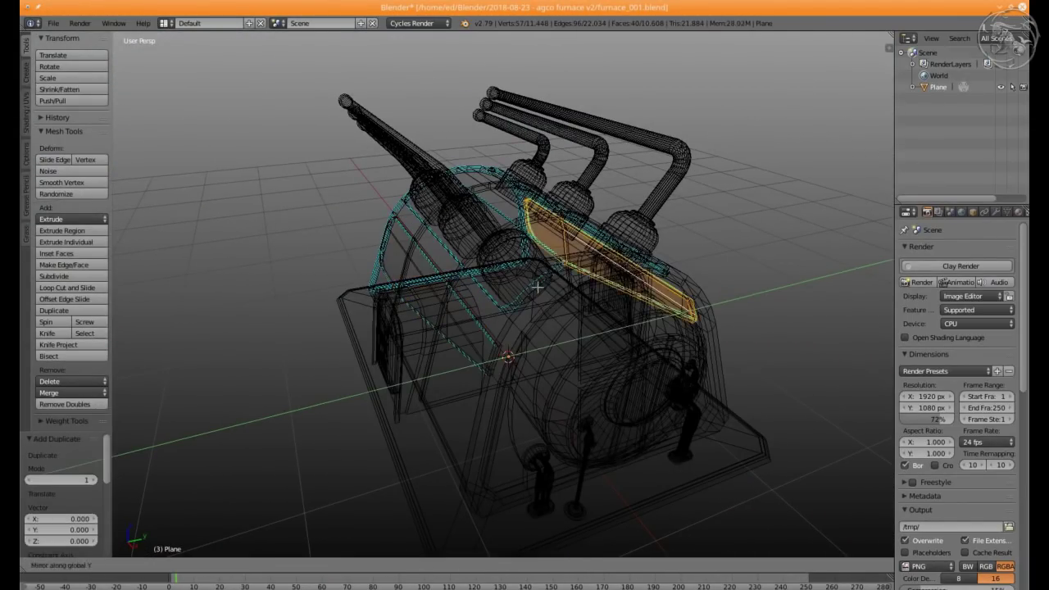
pyautogui.press('z')
pyautogui.press('a')
pyautogui.press('a')
pyautogui.press('Tab')
pyautogui.scroll(-3, 537, 286)
pyautogui.scroll(8, 667, 276)
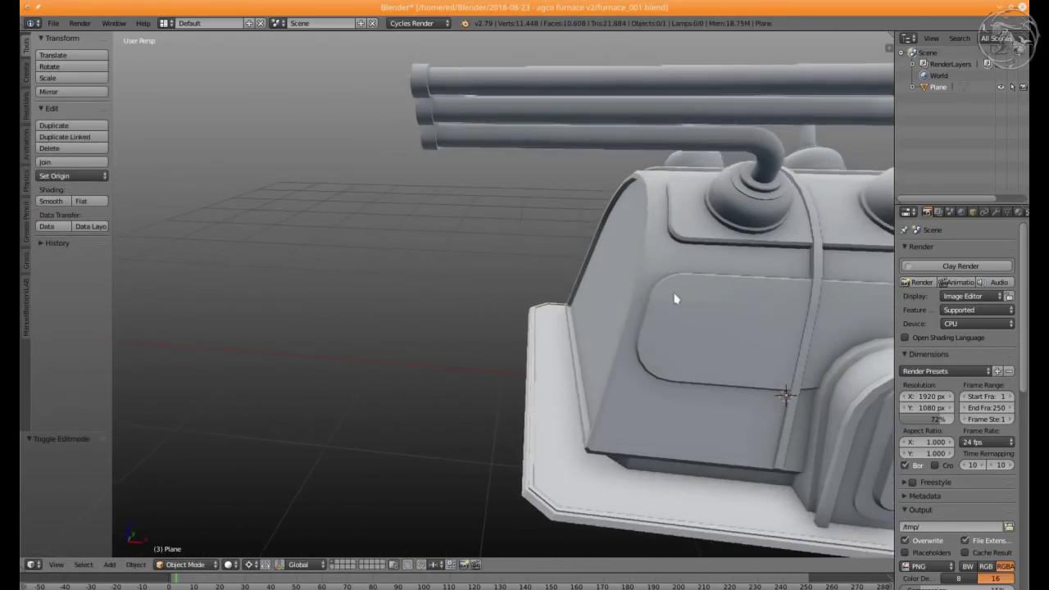
# Brush-select the mirrored panel's outline edges and check the result
pyautogui.press('Tab')
pyautogui.press('z')
pyautogui.moveTo(657, 304); pyautogui.dragTo(324, 569, button='middle')
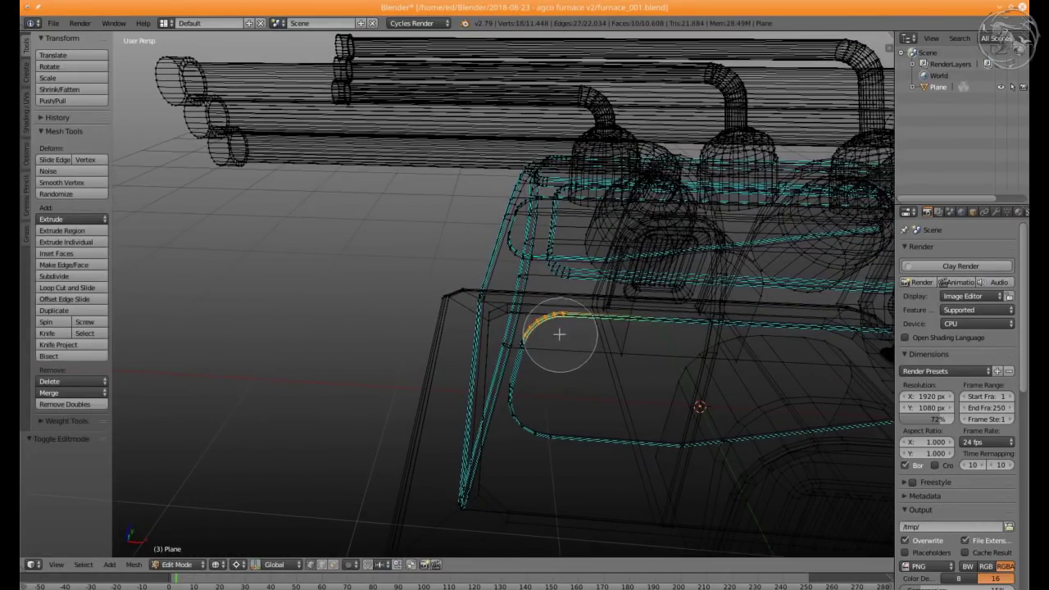
pyautogui.press('Escape')
pyautogui.press('z')
pyautogui.moveTo(545, 419); pyautogui.dragTo(574, 410, button='middle')
pyautogui.scroll(4, 595, 408)
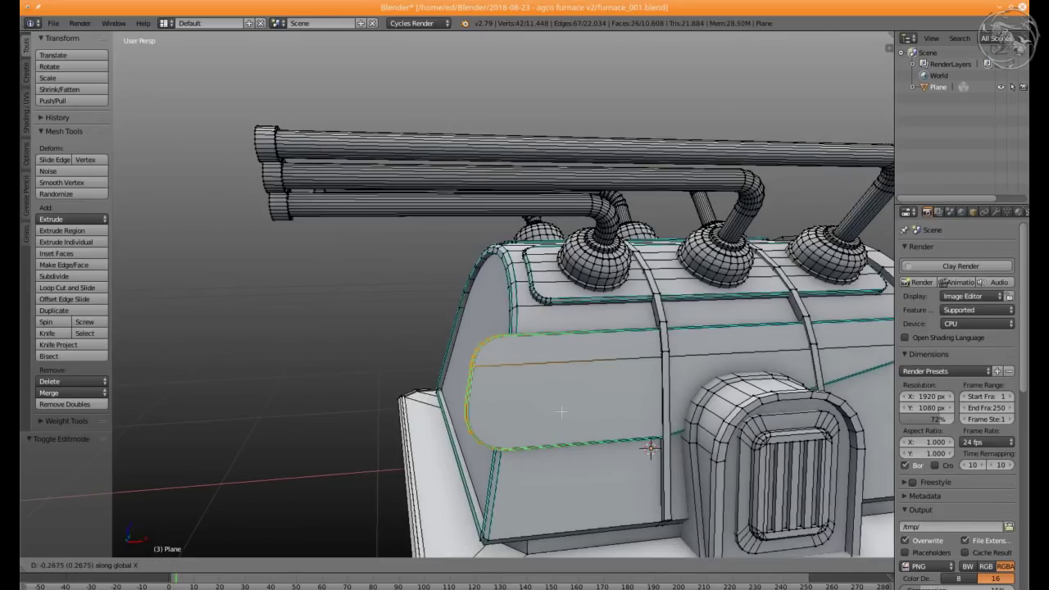
pyautogui.press('Tab')
pyautogui.scroll(-5, 560, 406)
pyautogui.press('Tab')
pyautogui.scroll(5, 557, 385)
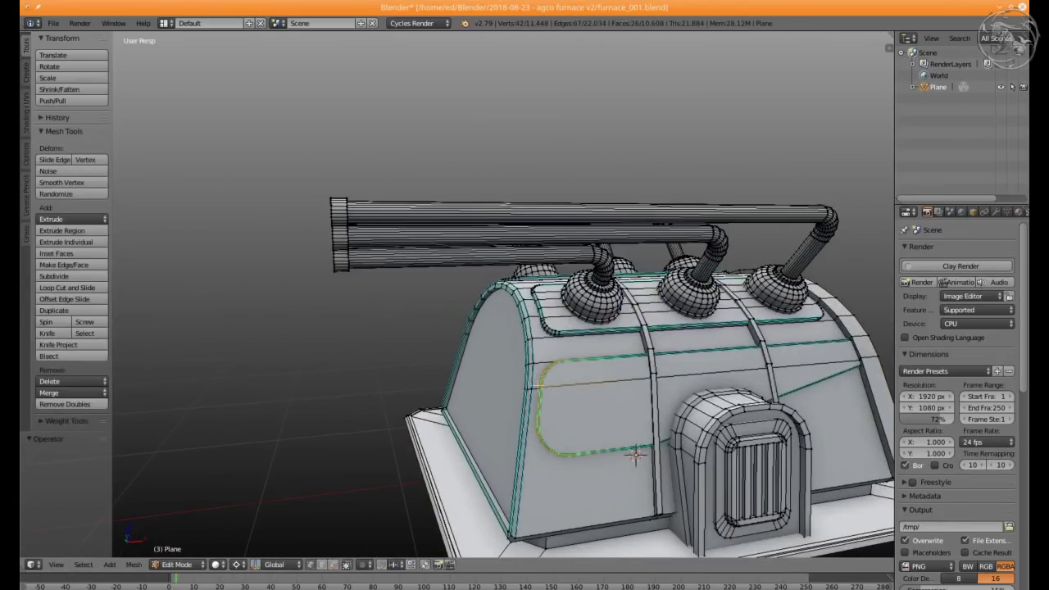
# Select the opposite panel's outline loop and move it along X
pyautogui.moveTo(558, 385)
pyautogui.mouseDown(button='middle')
pyautogui.moveTo(593, 319)
pyautogui.moveTo(550, 348)
pyautogui.mouseUp(button='middle')
pyautogui.keyDown('alt'); pyautogui.rightClick(593, 319); pyautogui.keyUp('alt')
pyautogui.press('z')
pyautogui.press('c')
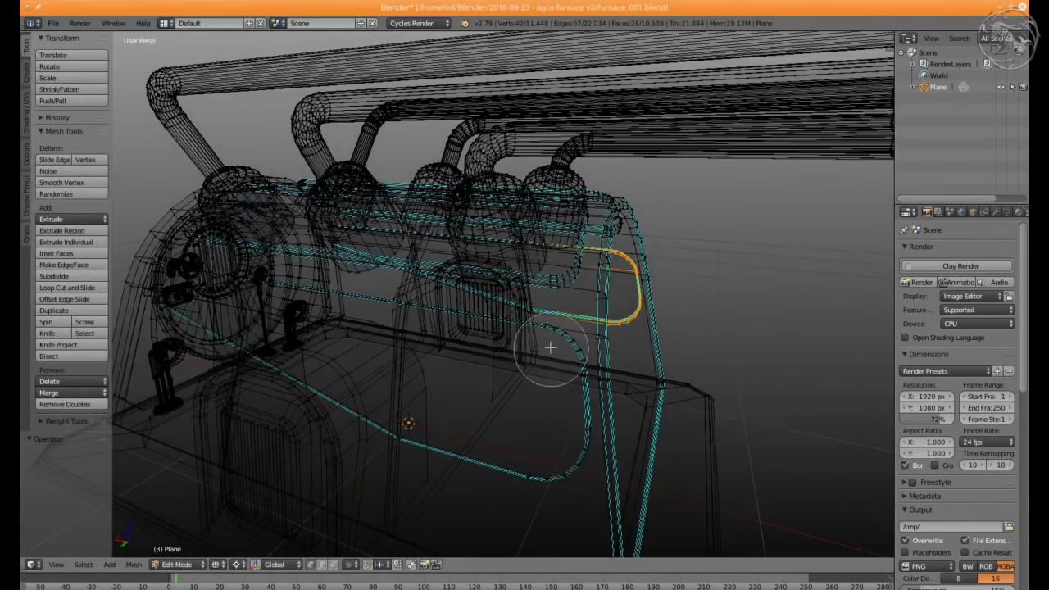
pyautogui.press('Escape')
pyautogui.moveTo(574, 467)
pyautogui.mouseDown(button='middle')
pyautogui.moveTo(543, 415)
pyautogui.moveTo(596, 379)
pyautogui.moveTo(703, 468)
pyautogui.mouseUp(button='middle')
pyautogui.press('z')
pyautogui.click(616, 386)
pyautogui.press('z')
pyautogui.scroll(3, 533, 518)
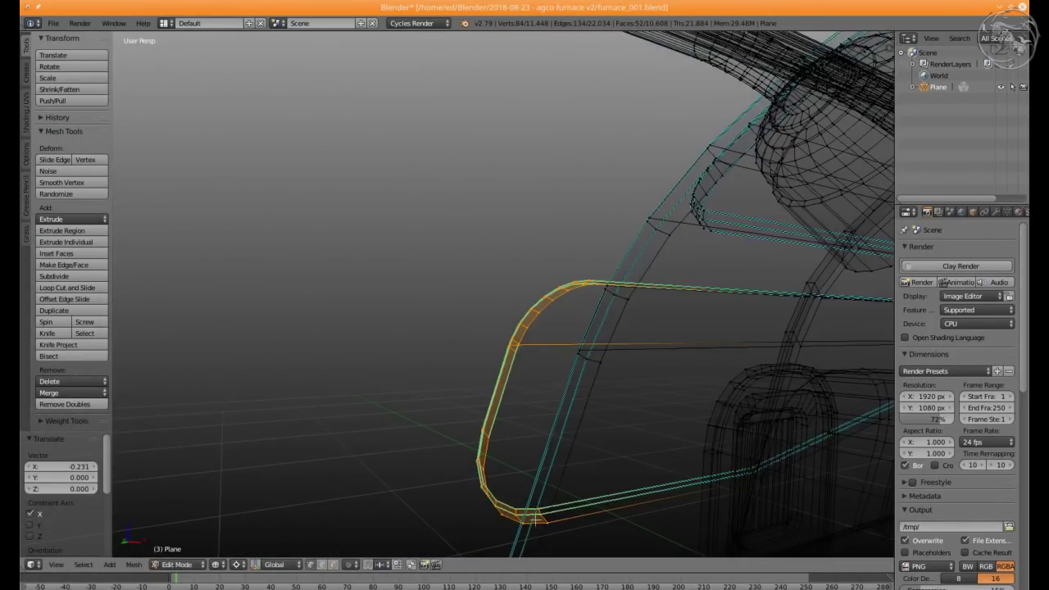
pyautogui.moveTo(615, 505); pyautogui.dragTo(668, 280, button='middle')
pyautogui.press('z')
pyautogui.moveTo(669, 320)
pyautogui.mouseDown(button='middle')
pyautogui.moveTo(651, 339)
pyautogui.moveTo(456, 364)
pyautogui.mouseUp(button='middle')
# Fill the selected loop with a face, mark its edges sharp, and leave Edit Mode
pyautogui.press('Tab')
pyautogui.press('Tab')
pyautogui.press('z')
pyautogui.press('z')
pyautogui.press('f')
pyautogui.scroll(-5, 457, 363)
pyautogui.hotkey('ctrl', 'e')
pyautogui.click(331, 308)
pyautogui.press('a')
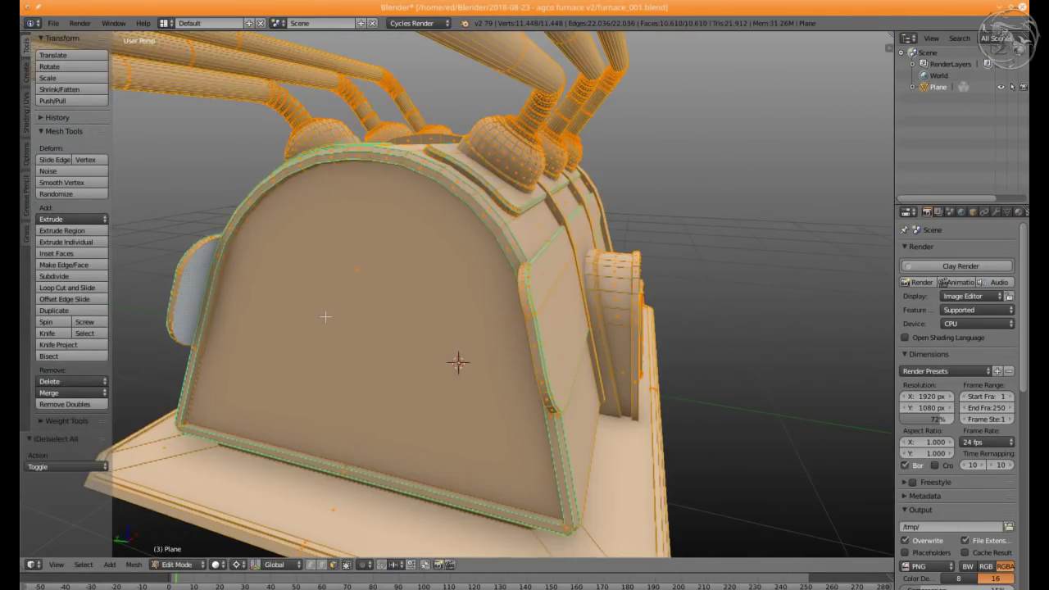
pyautogui.press('Tab')
pyautogui.scroll(-5, 393, 292)
pyautogui.moveTo(393, 292)
pyautogui.mouseDown(button='middle')
pyautogui.moveTo(385, 311)
pyautogui.moveTo(403, 328)
pyautogui.moveTo(683, 309)
pyautogui.mouseUp(button='middle')
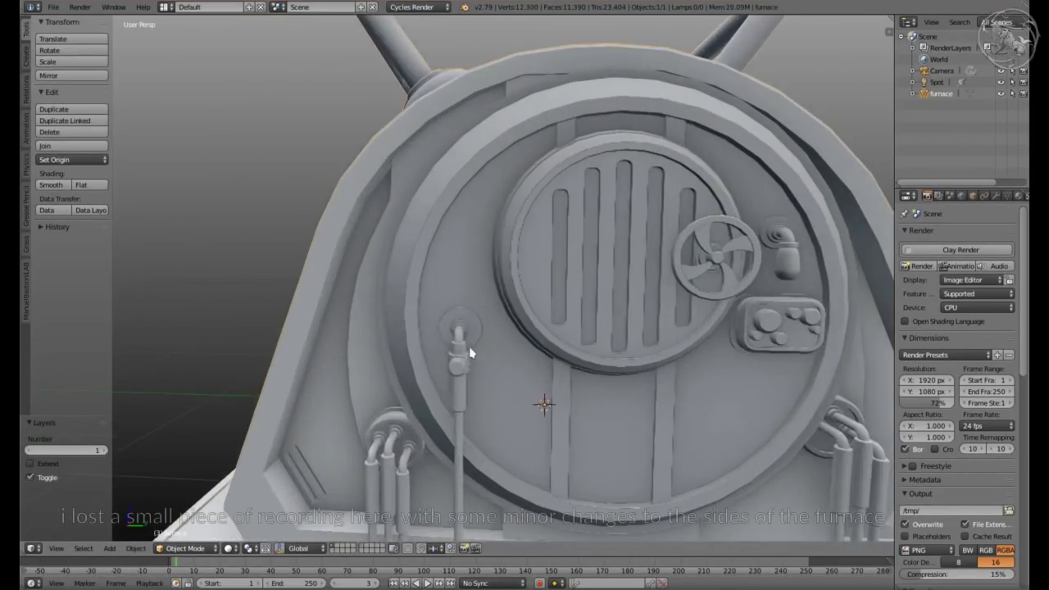
# Select the cluster base's top faces and extrude them straight up into a new step
pyautogui.scroll(5, 422, 393)
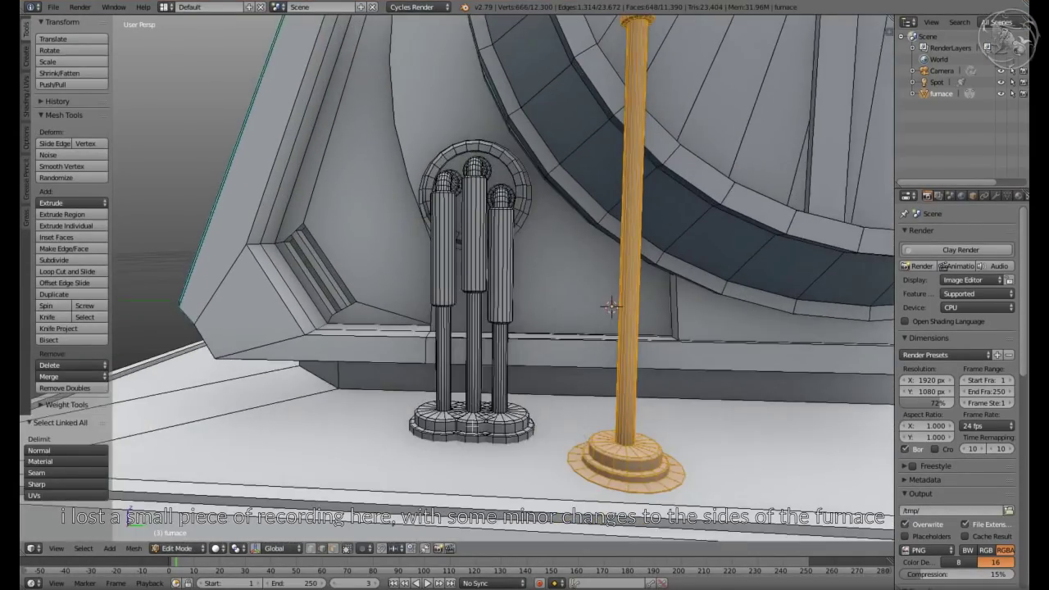
pyautogui.scroll(3, 422, 394)
pyautogui.press('a')
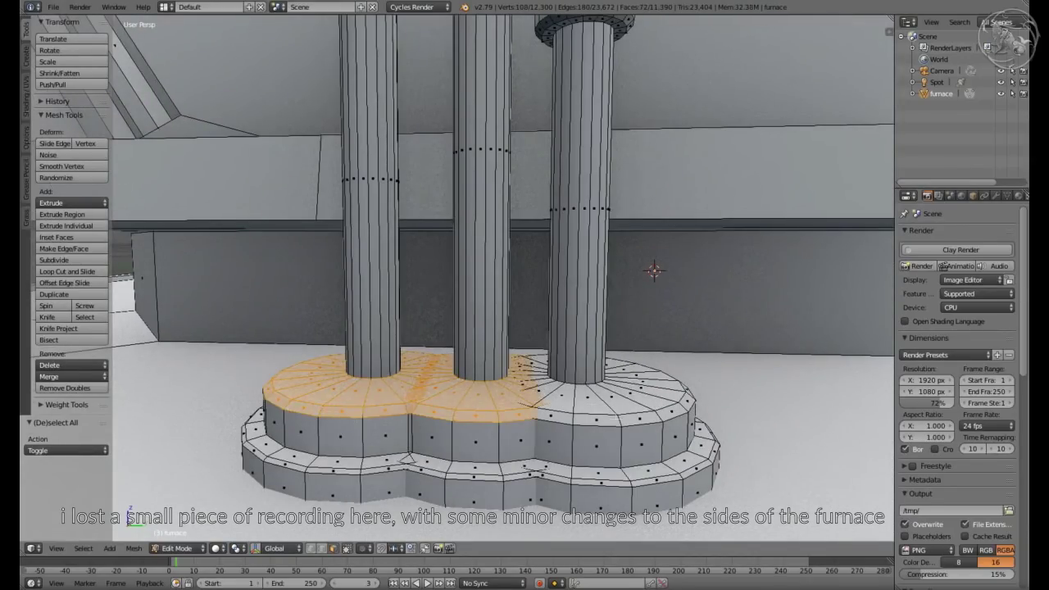
pyautogui.press('l')
pyautogui.scroll(-6, 641, 350)
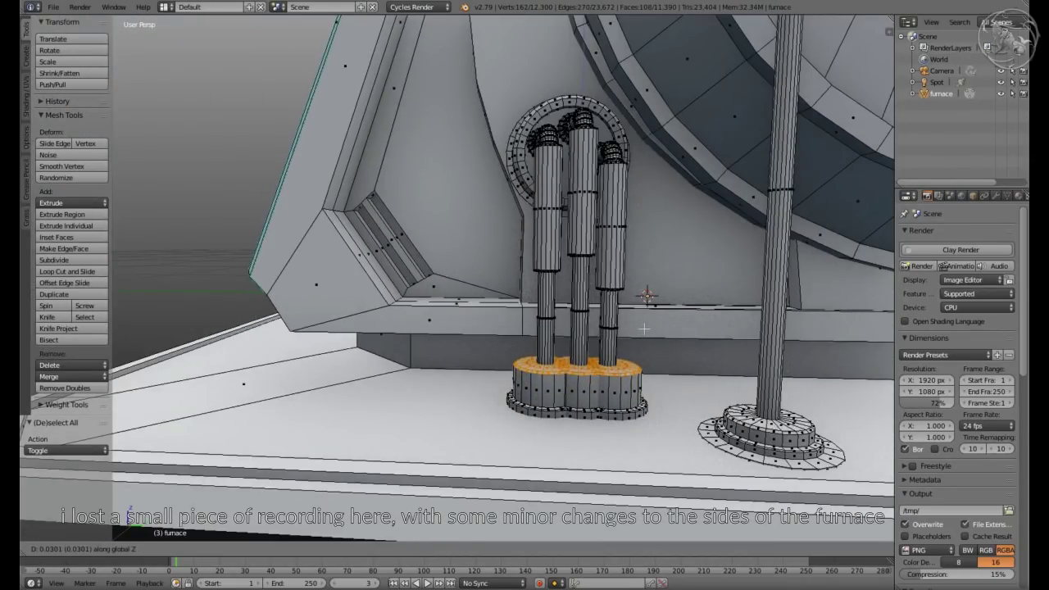
pyautogui.press('a')
pyautogui.scroll(5, 644, 329)
pyautogui.press('e')
pyautogui.press('z')
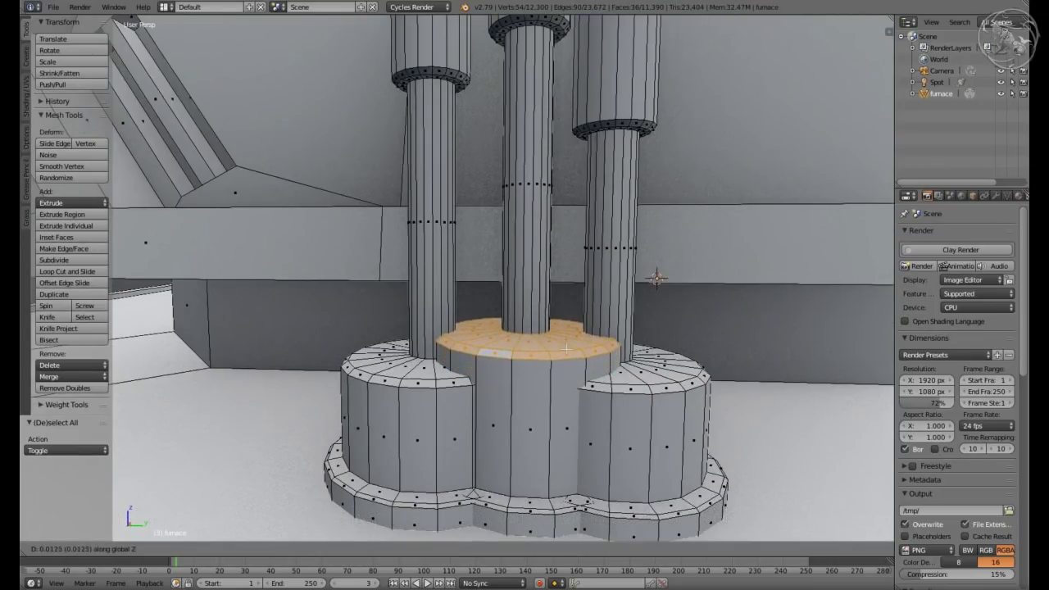
pyautogui.click(568, 361)
pyautogui.scroll(-5, 567, 361)
pyautogui.scroll(5, 574, 385)
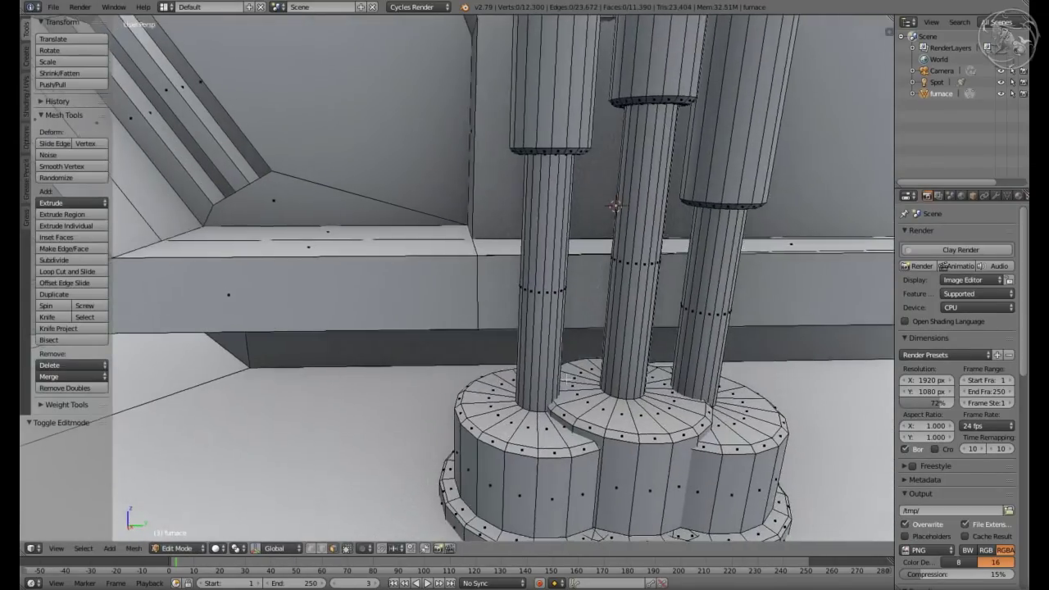
pyautogui.scroll(2, 574, 401)
# Loop cut around the pipe base and extrude the inner faces vertically upward
pyautogui.hotkey('ctrl', 'r')
pyautogui.click(580, 418)
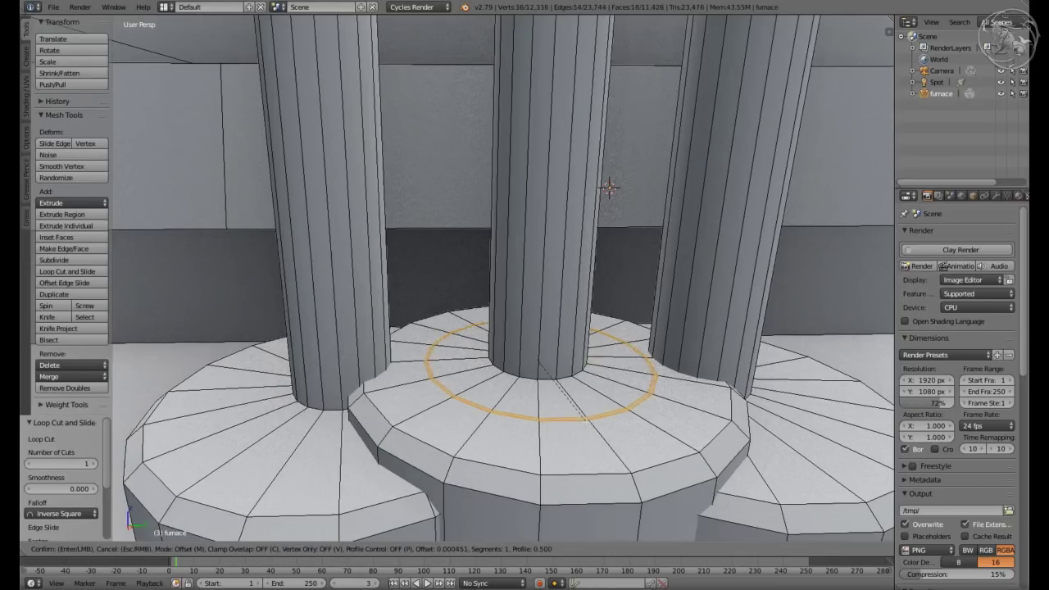
pyautogui.press('Escape')
pyautogui.press('e')
pyautogui.press('z')
pyautogui.press('Return')
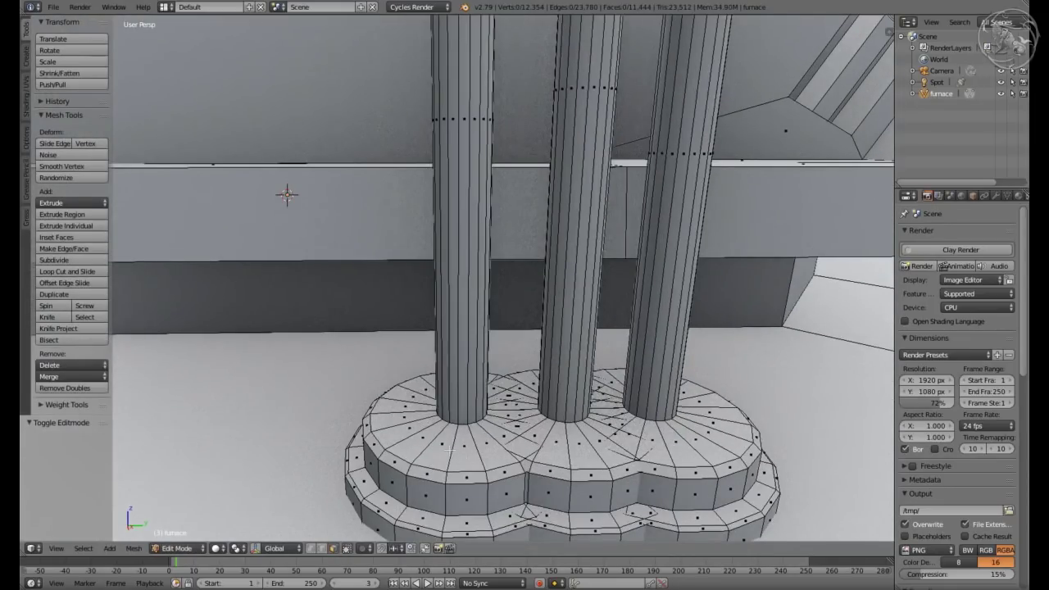
pyautogui.moveTo(450, 450); pyautogui.dragTo(617, 420)
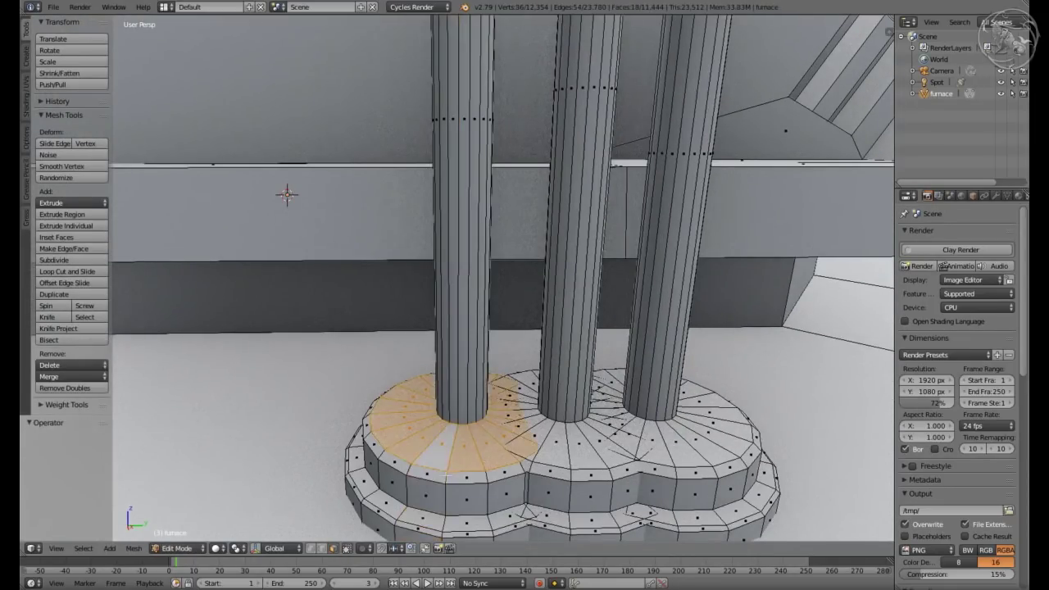
pyautogui.scroll(-5, 617, 420)
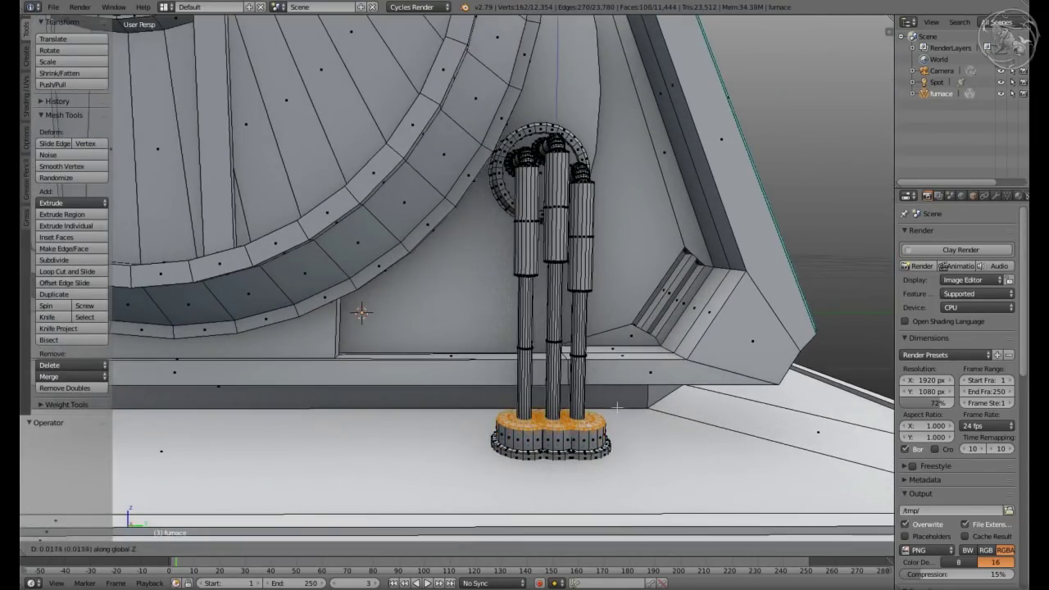
pyautogui.scroll(4, 616, 408)
pyautogui.scroll(2, 574, 397)
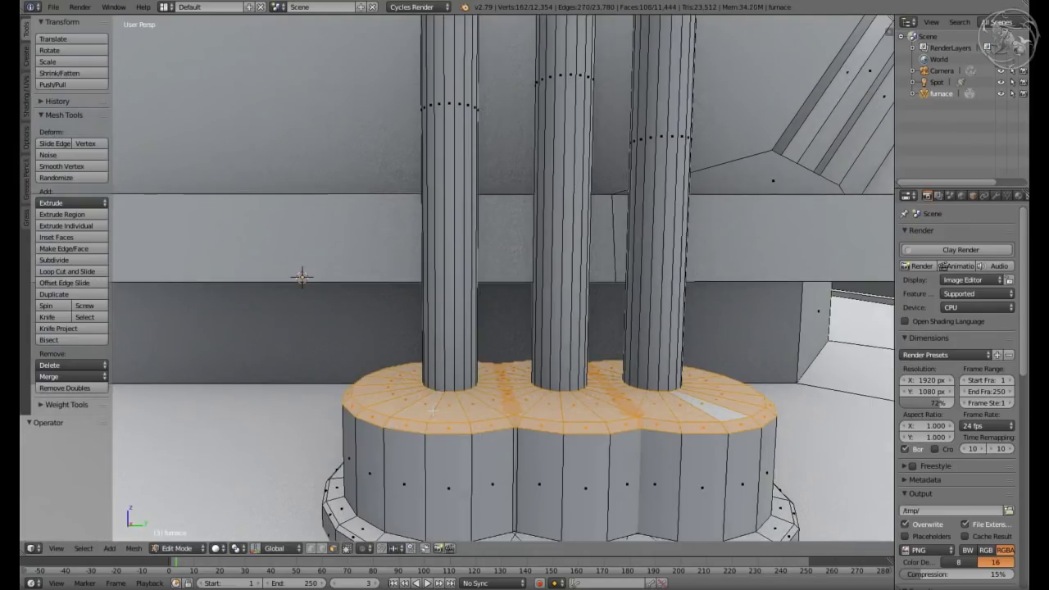
pyautogui.click(503, 382)
pyautogui.press('g')
pyautogui.press('z')
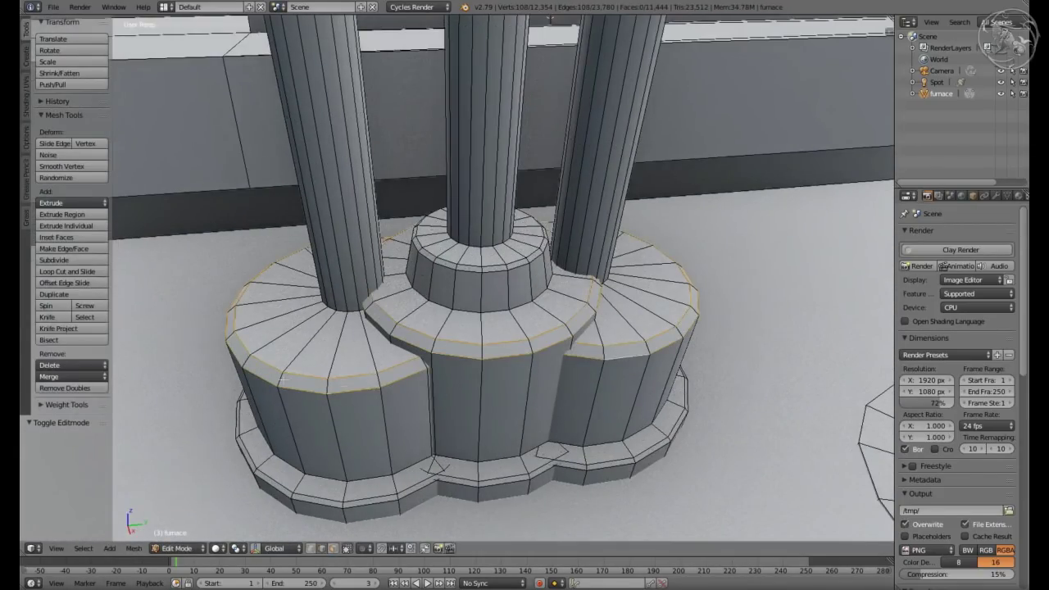
# Set the pivot to Individual Origins and scale the base rings down
pyautogui.click(238, 548)
pyautogui.click(246, 454)
pyautogui.press('s')
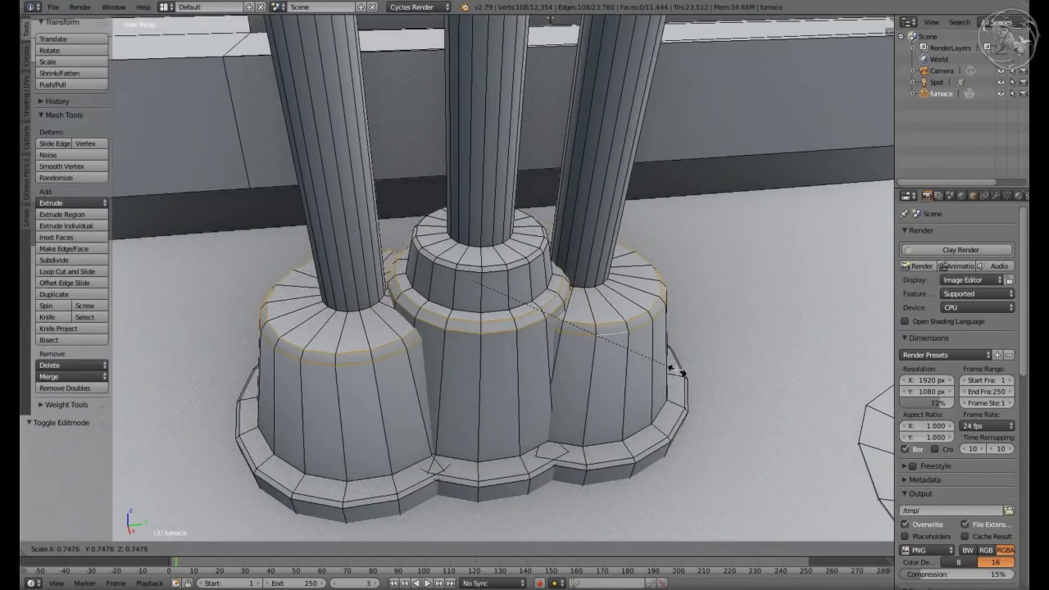
pyautogui.click(681, 373)
pyautogui.hotkey('ctrl', 'e')
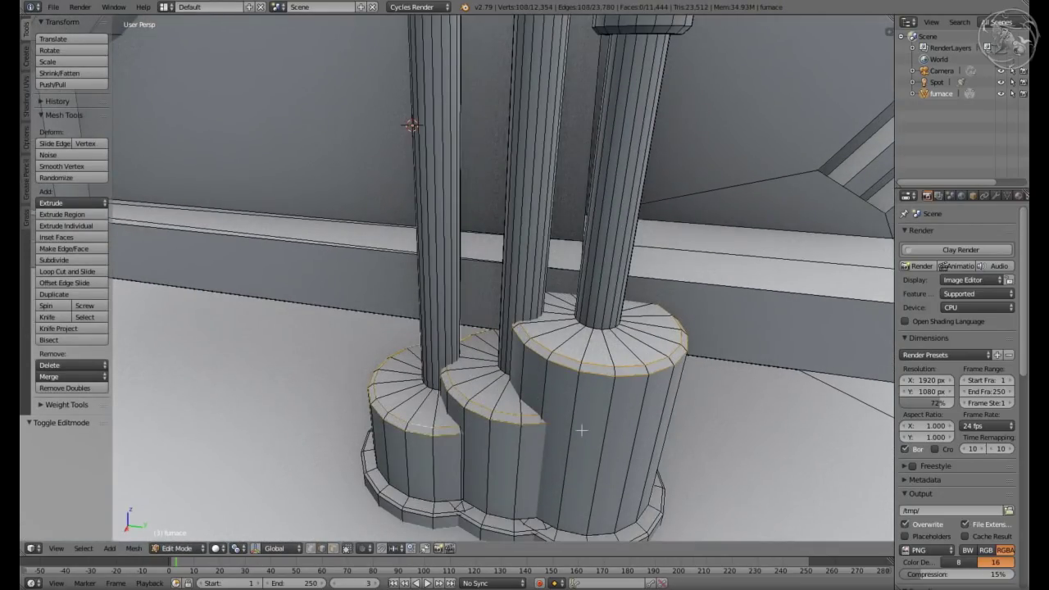
# Scale the pipe-cluster base rings by 0.75 and add a flattened edge loop for a ledge
pyautogui.write('s.75')
pyautogui.press('Return')
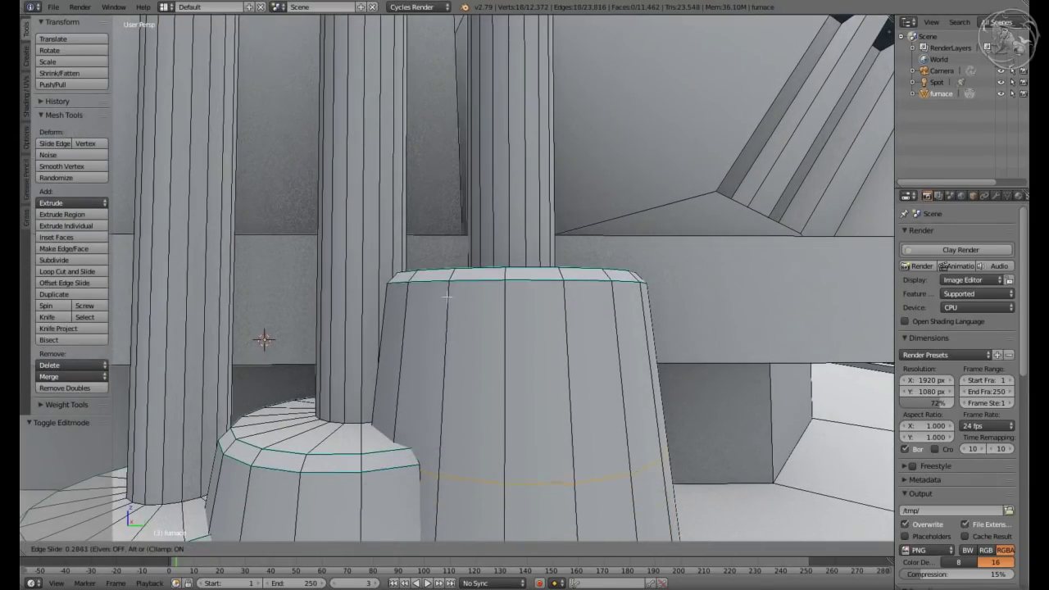
pyautogui.click(514, 438)
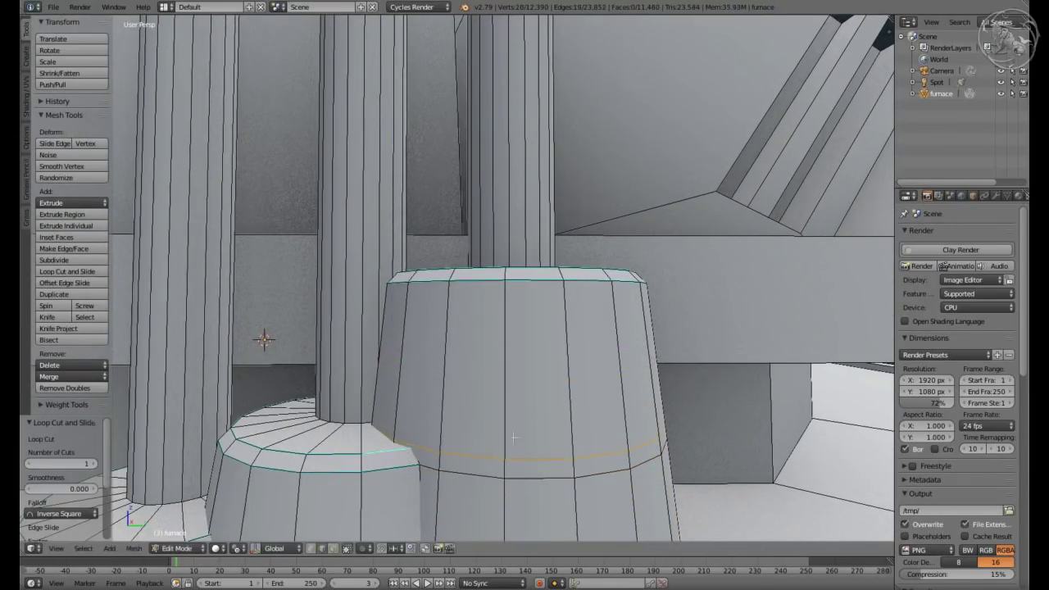
pyautogui.press('s')
pyautogui.press('z')
pyautogui.press('0')
pyautogui.press('Return')
# Shrink the upper section of the cluster collars inward to form a stepped ledge
pyautogui.press('w')
pyautogui.moveTo(481, 468); pyautogui.dragTo(534, 303, button='middle')
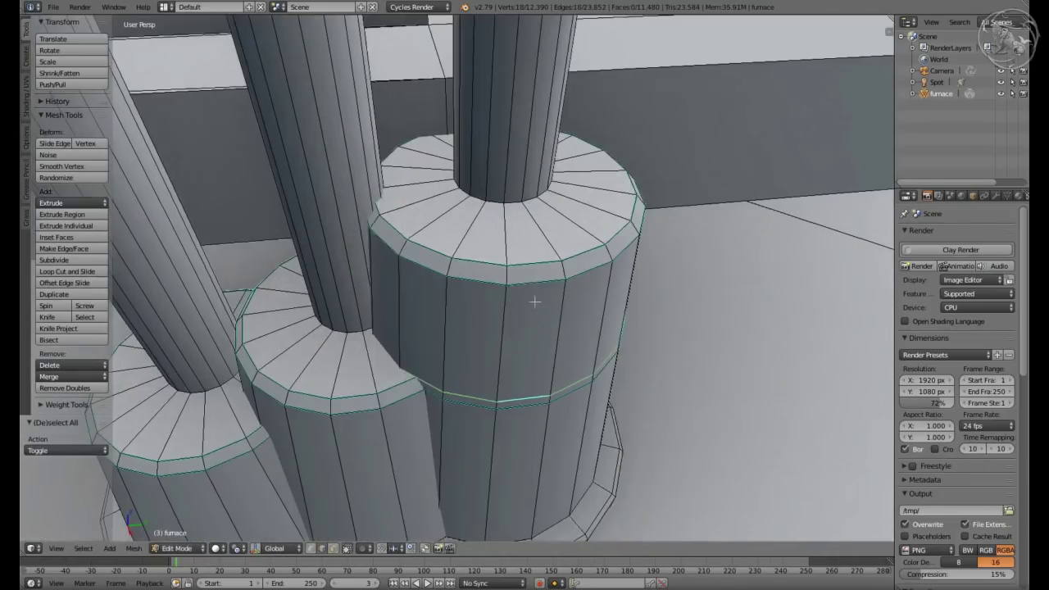
pyautogui.press('s')
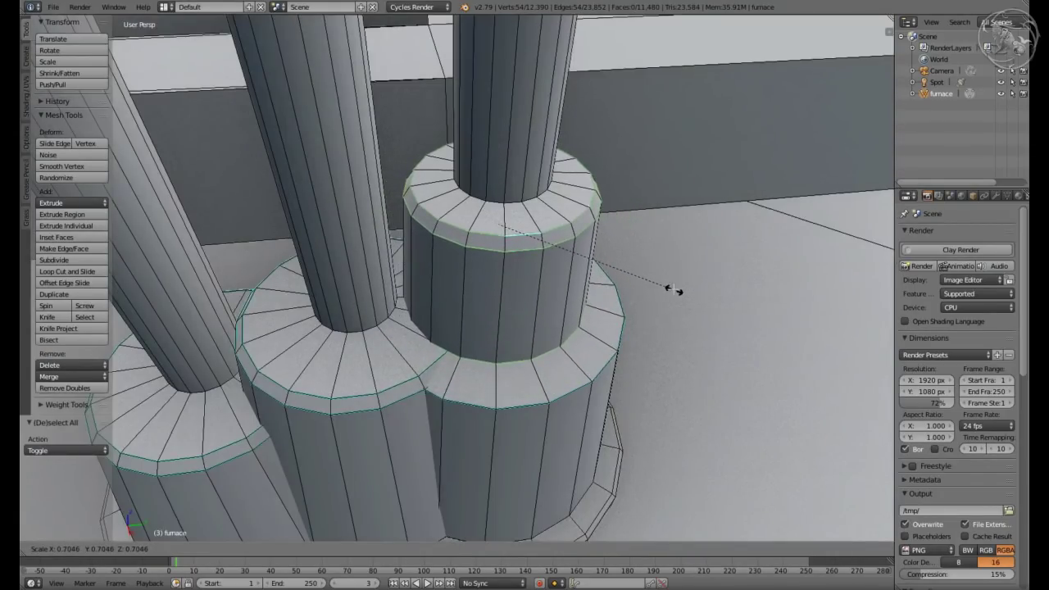
pyautogui.press('a')
pyautogui.moveTo(450, 372); pyautogui.dragTo(459, 459, button='middle')
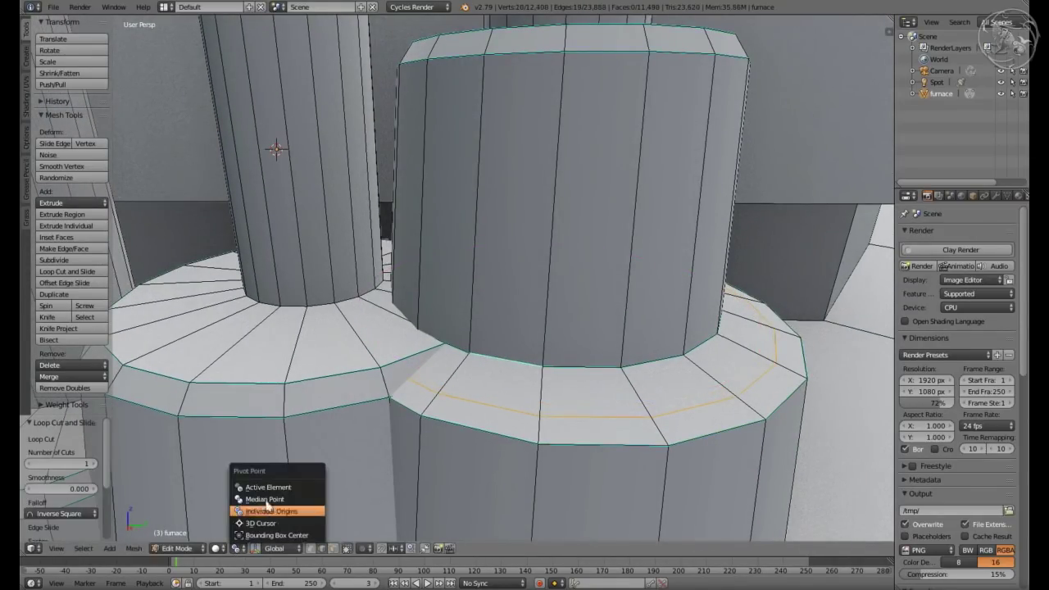
pyautogui.click(267, 510)
# Select the tall rod base's top cap faces to step it the same way
pyautogui.hotkey('ctrl', 'e')
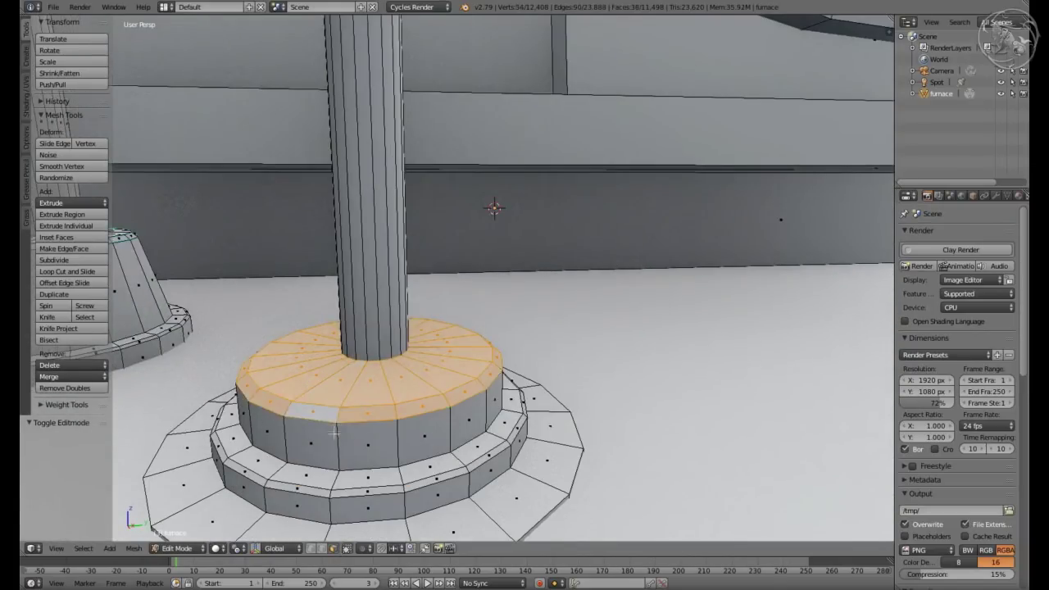
pyautogui.press('ctrl+KP_Add')
pyautogui.scroll(-5, 492, 206)
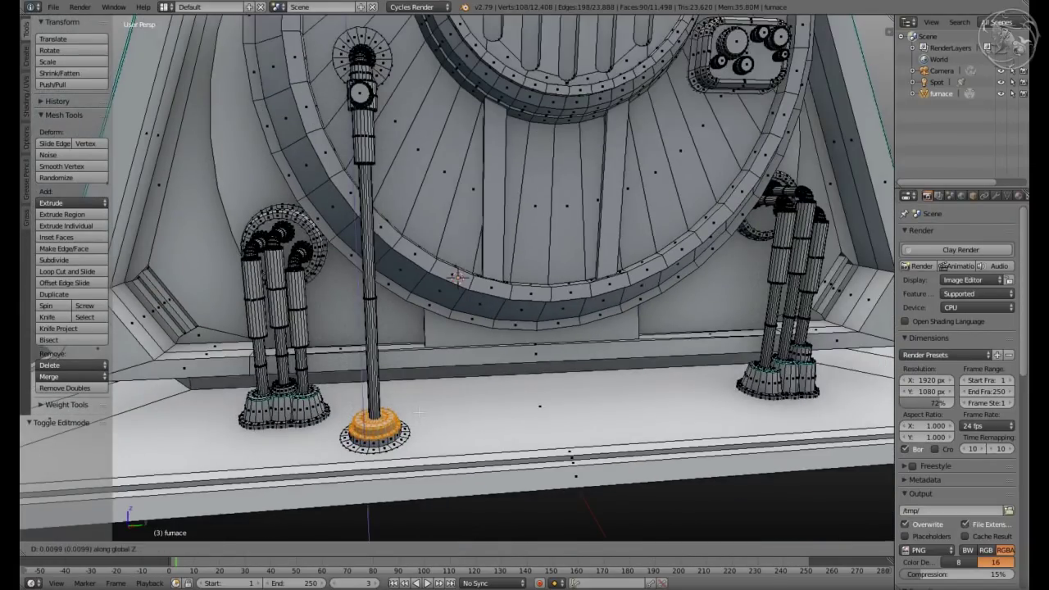
pyautogui.press('ctrl+KP_Add')
pyautogui.scroll(-3, 502, 359)
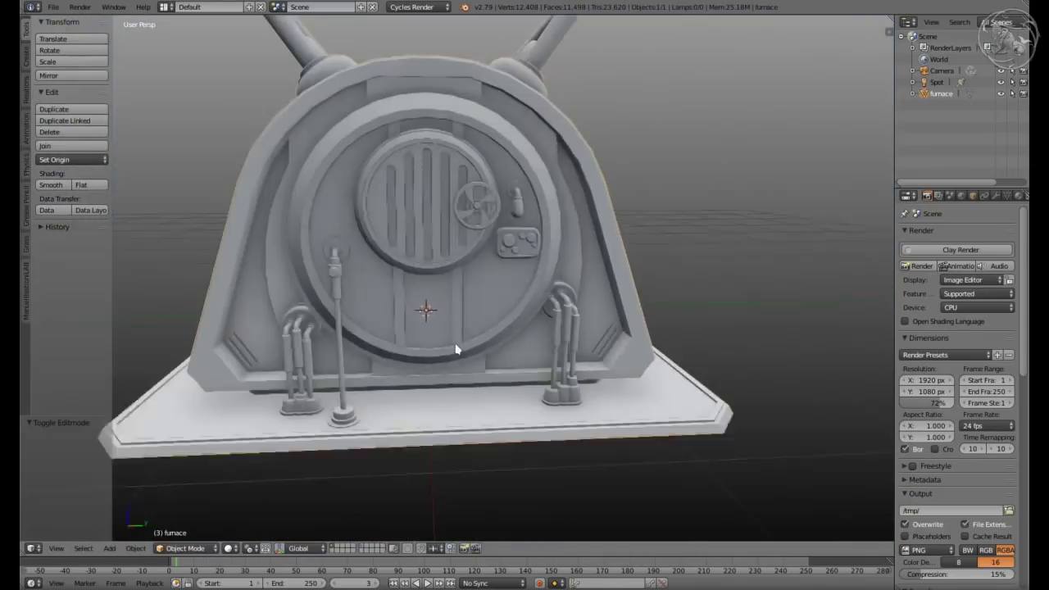
# Select the linked column and dissolve its extra edge loop
pyautogui.scroll(-5, 418, 263)
pyautogui.hotkey('ctrl', 'l')
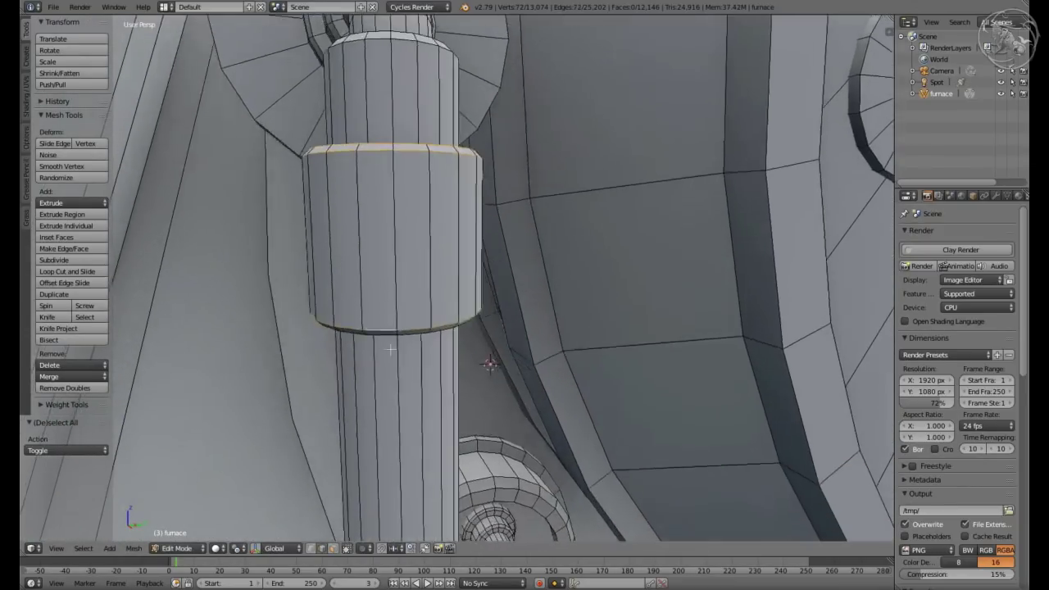
pyautogui.press('x')
pyautogui.click(375, 432)
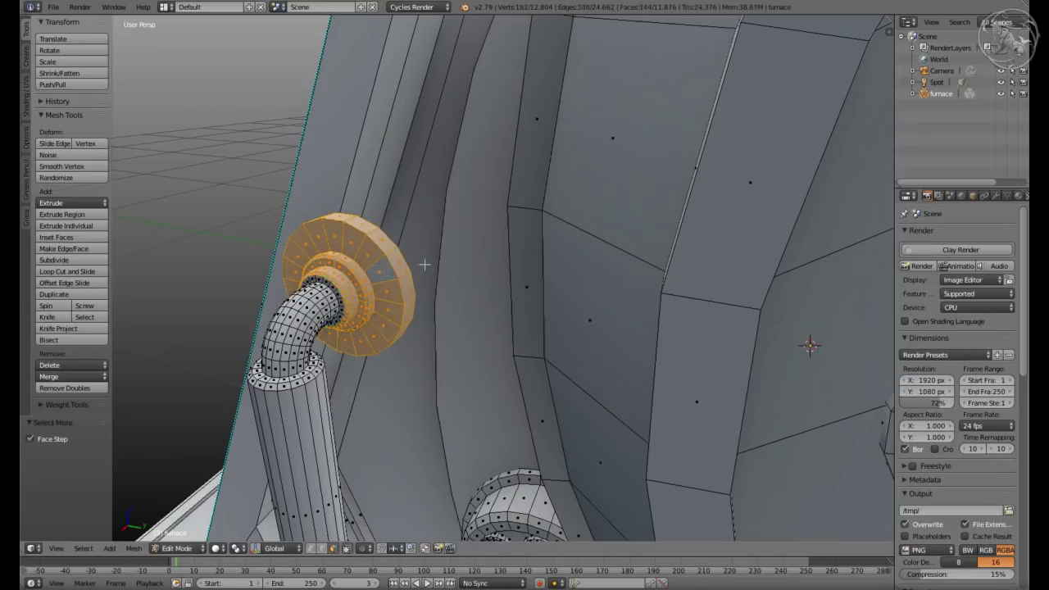
# Frame the lone bent pipe's wall flange in view to resize it to 0.777
pyautogui.scroll(-8, 424, 264)
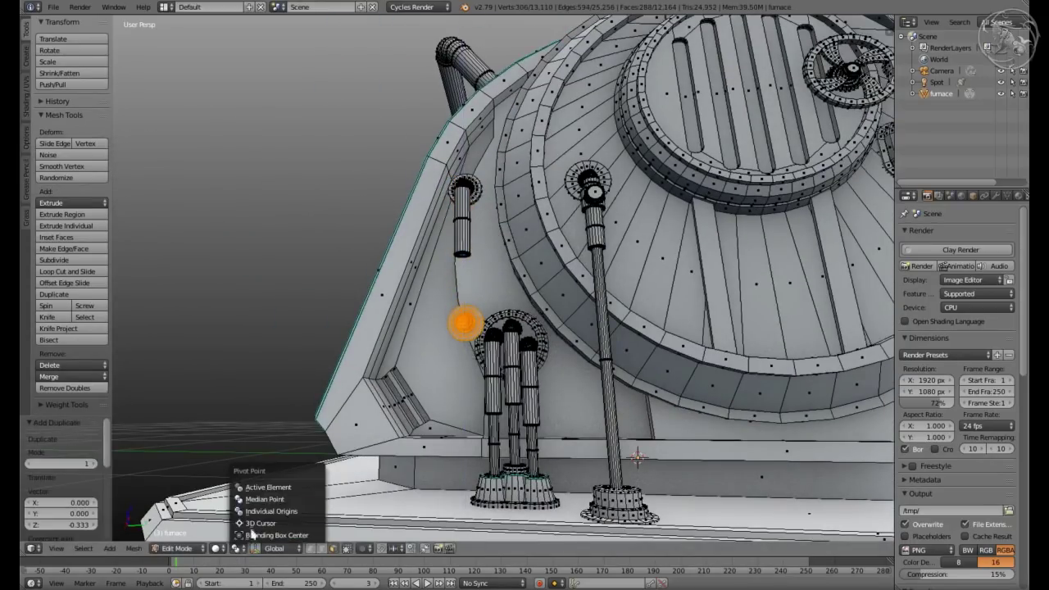
pyautogui.click(253, 535)
pyautogui.press('KP_Decimal')
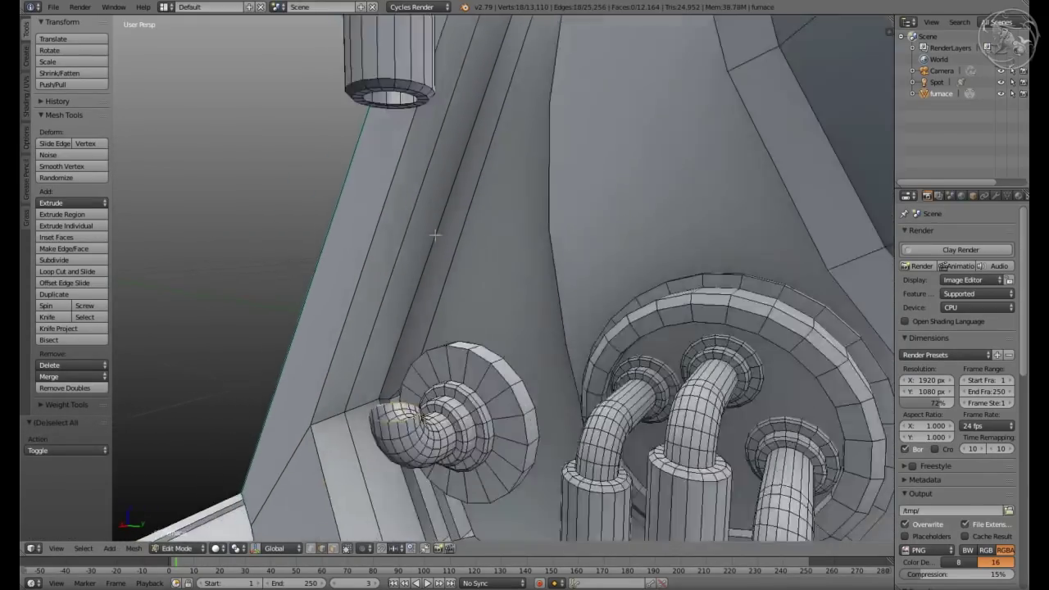
pyautogui.hotkey('ctrl', 'e')
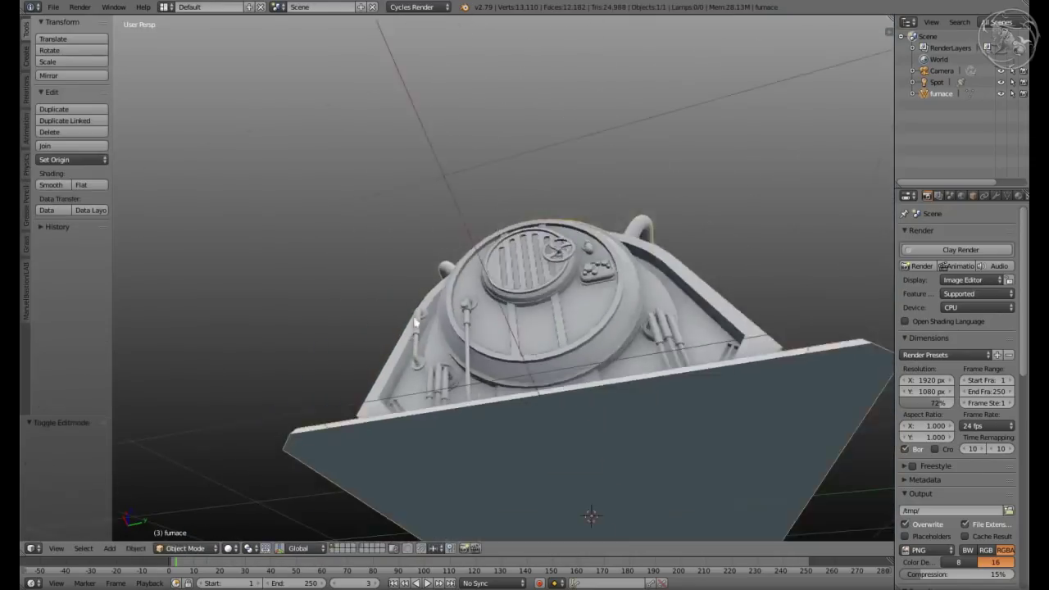
# In Right Ortho, place a copy of the short flanged pipe beside the door, kept vertical
pyautogui.hotkey('ctrl', 'l')
pyautogui.press('KP_3')
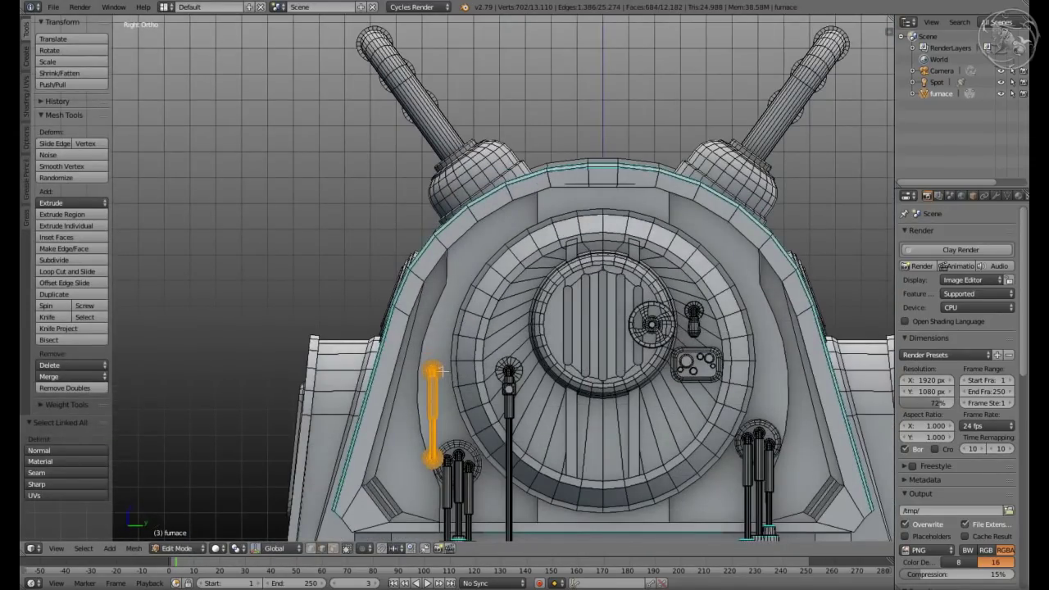
pyautogui.click(705, 398)
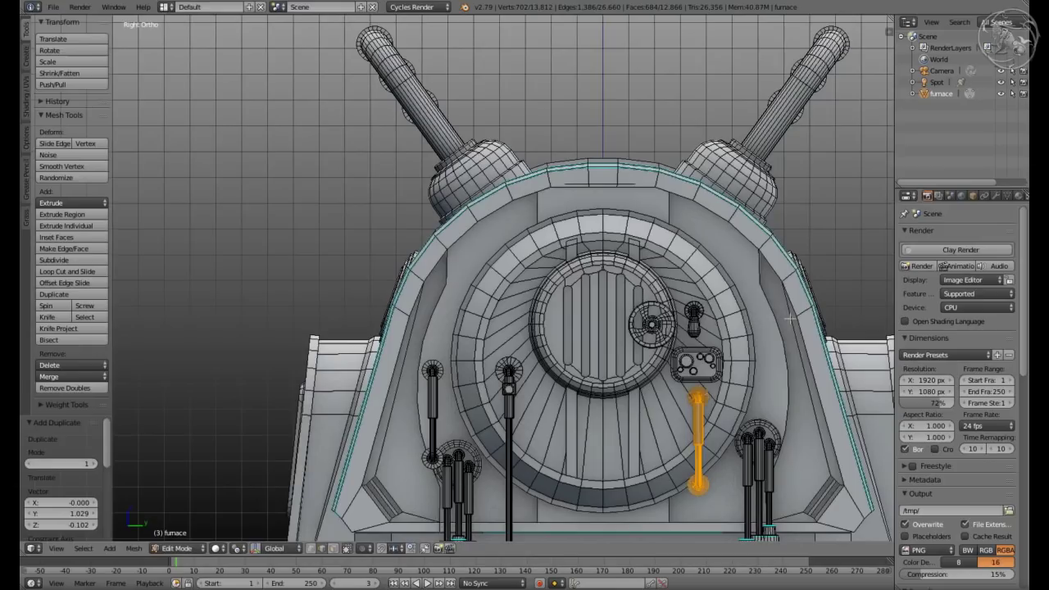
pyautogui.scroll(3, 802, 387)
pyautogui.press('Escape')
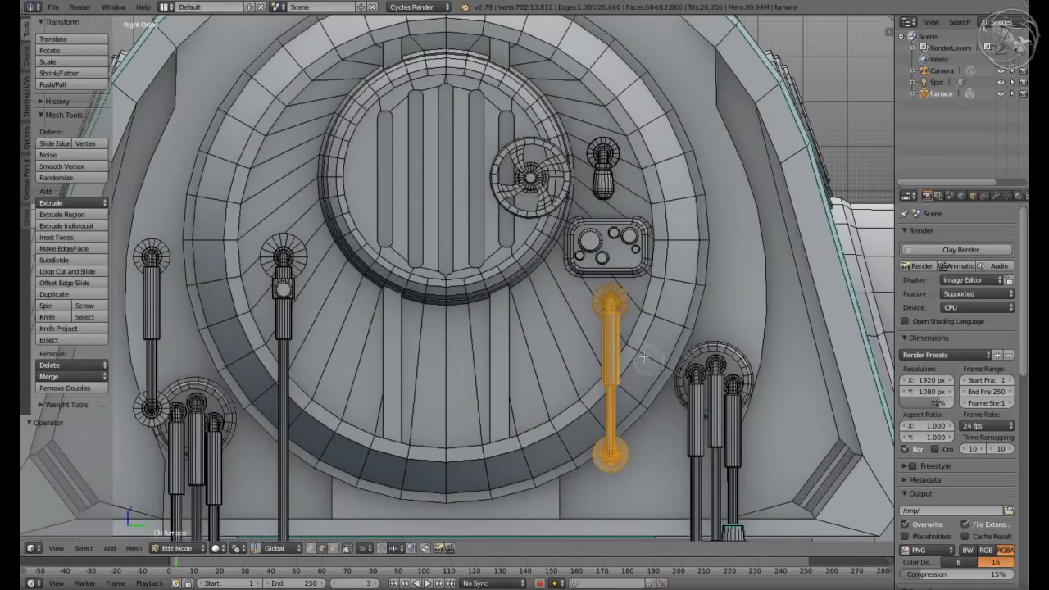
# Shorten the copy by raising its bottom end, then tilt it 34.8° diagonally below the gauge panel
pyautogui.press('z')
pyautogui.moveTo(645, 357); pyautogui.dragTo(609, 328, button='middle')
pyautogui.press('Escape')
pyautogui.press('z')
pyautogui.press('g')
pyautogui.press('z')
pyautogui.click(664, 312)
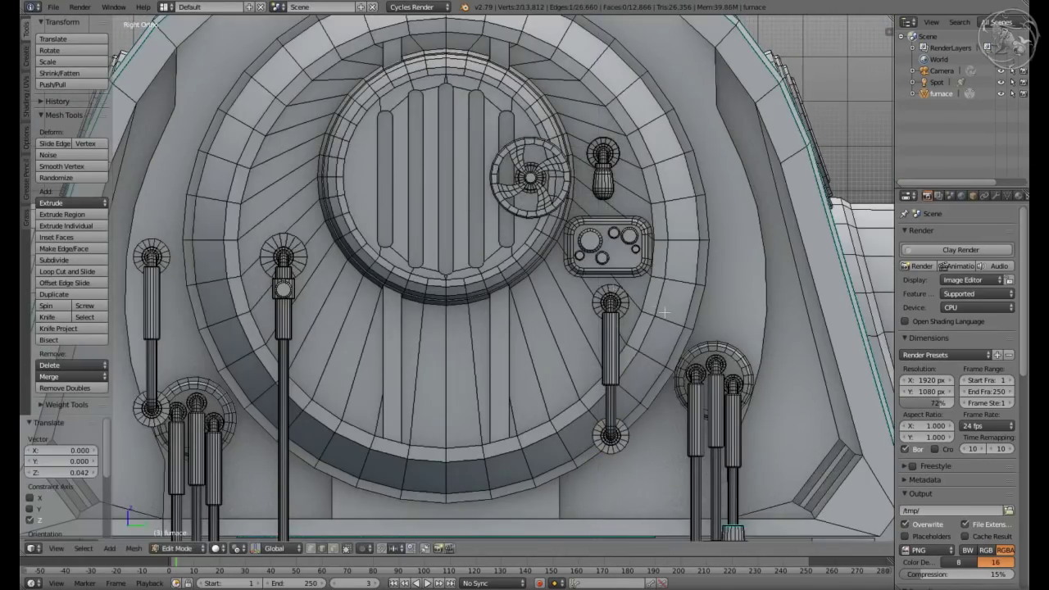
pyautogui.hotkey('ctrl', 'l')
pyautogui.press('r')
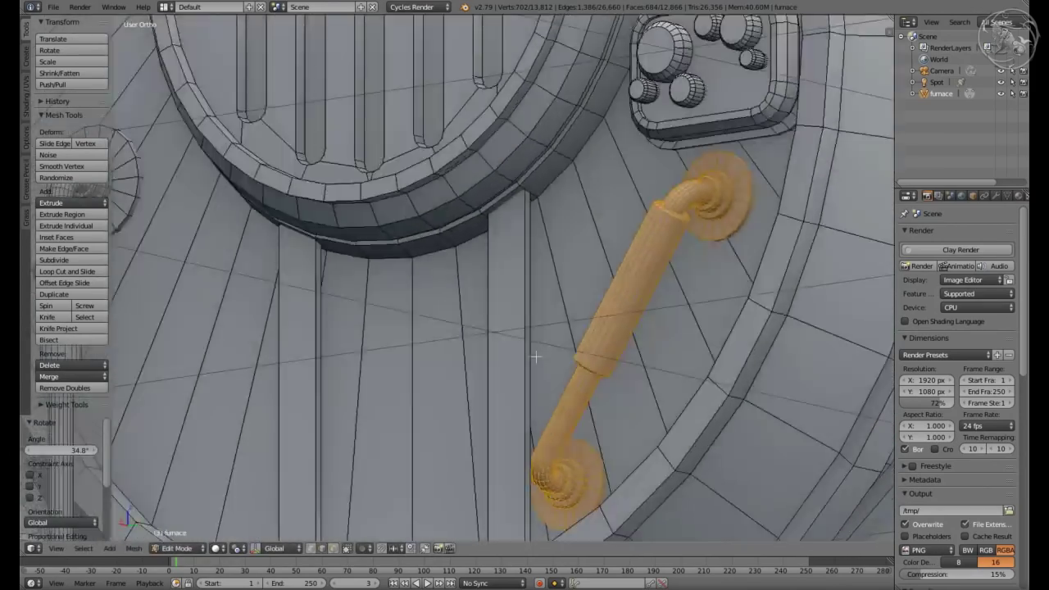
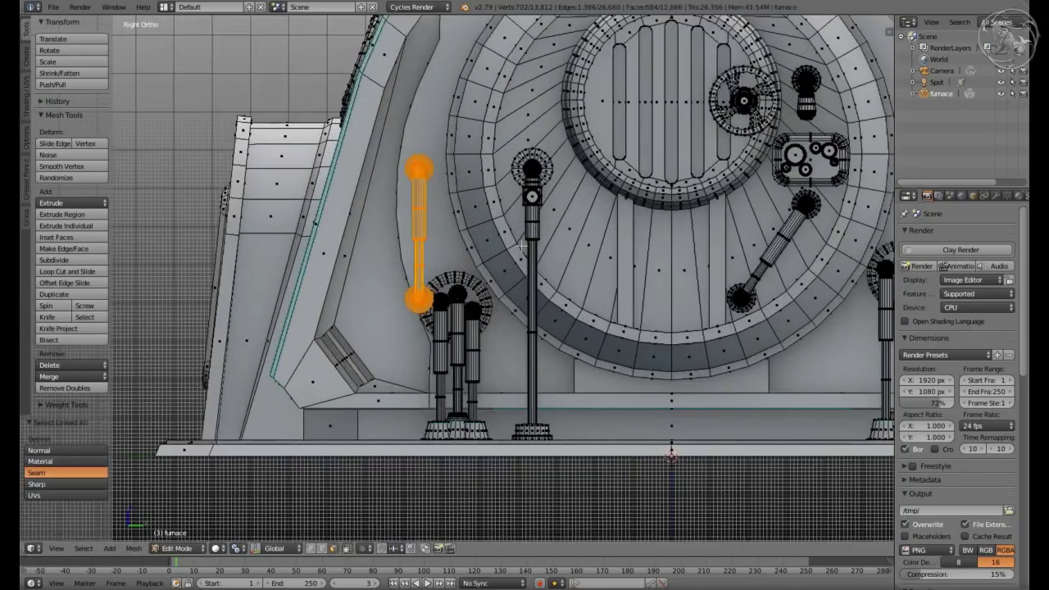
# Place the duplicated handle rod left of the front ring and check it in wireframe
pyautogui.click(628, 215)
pyautogui.press('z')
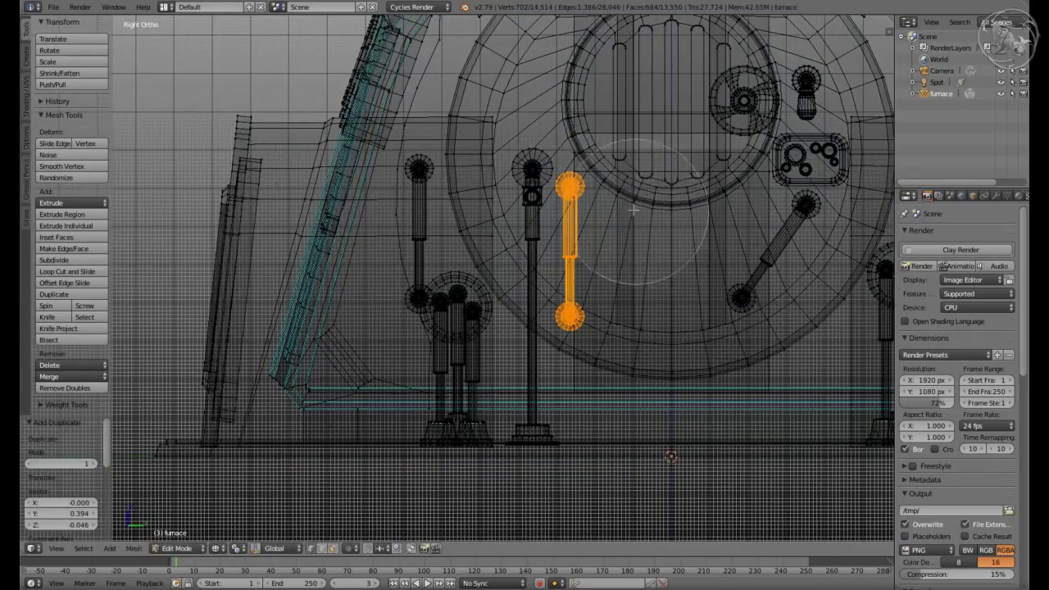
pyautogui.press('z')
pyautogui.hotkey('ctrl', 'l')
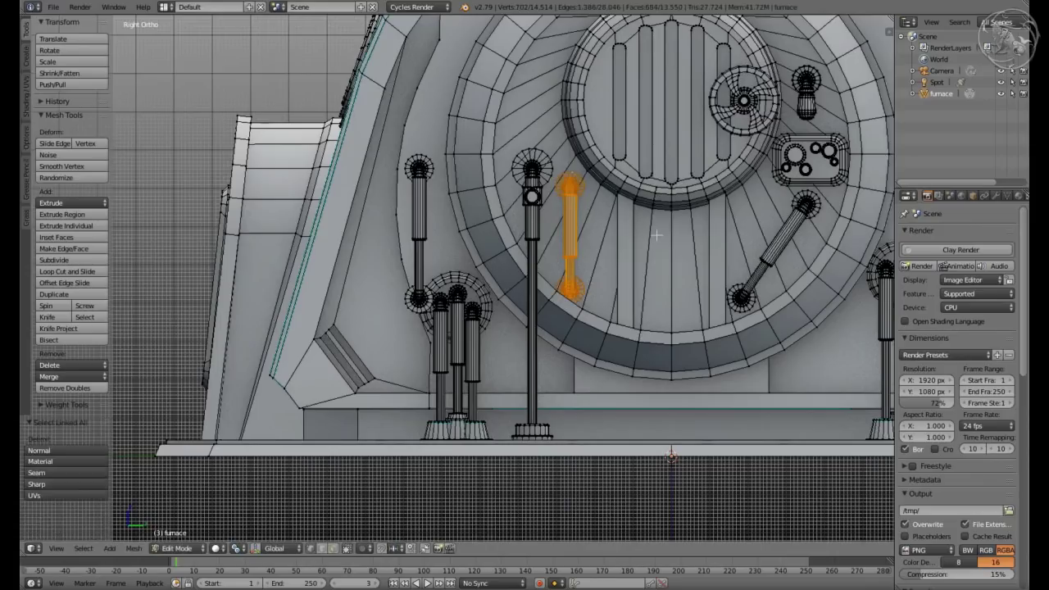
pyautogui.click(236, 548)
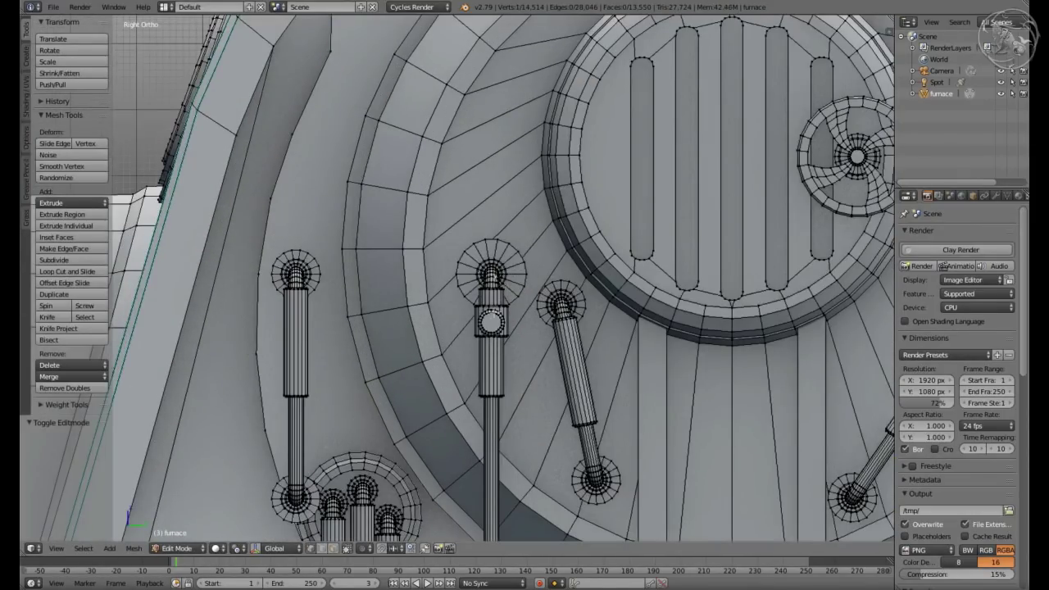
pyautogui.rightClick(494, 316)
pyautogui.hotkey('ctrl', 'l')
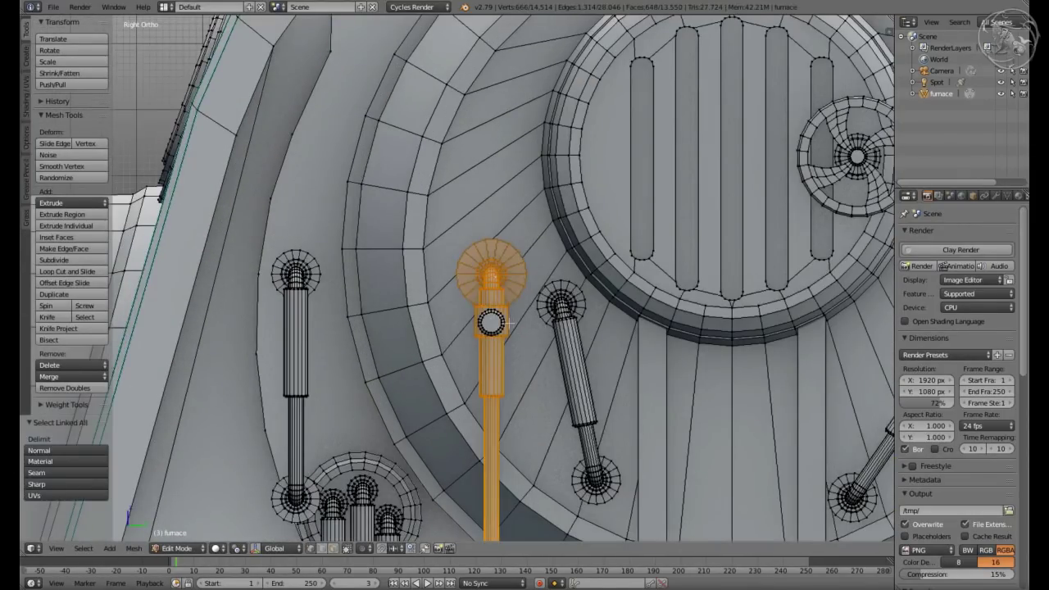
pyautogui.scroll(-3, 508, 275)
pyautogui.press('z')
pyautogui.press('z')
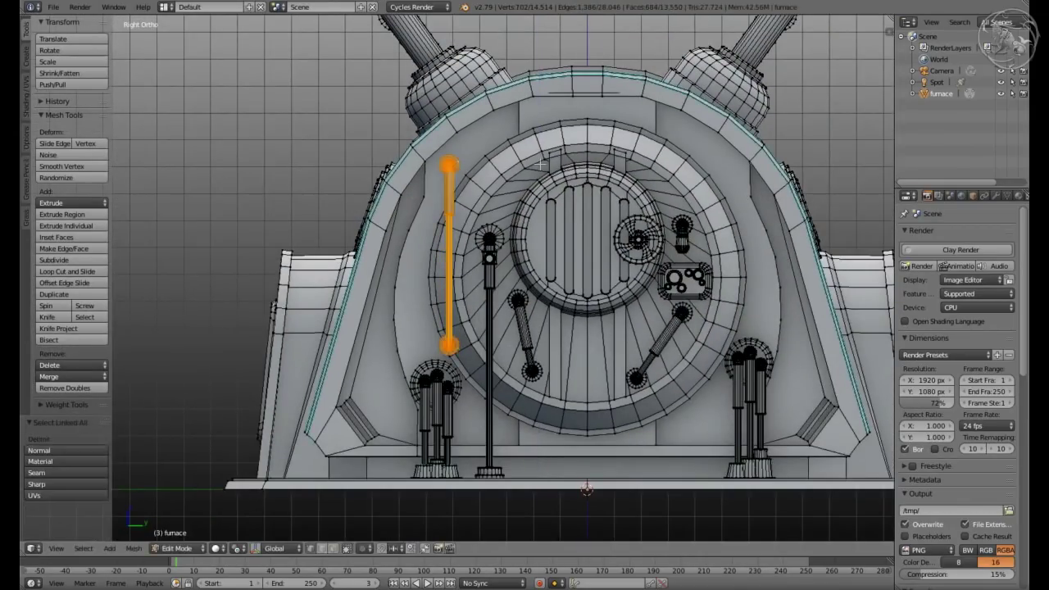
# Deselect everything and view the whole furnace from the right side
pyautogui.scroll(3, 489, 246)
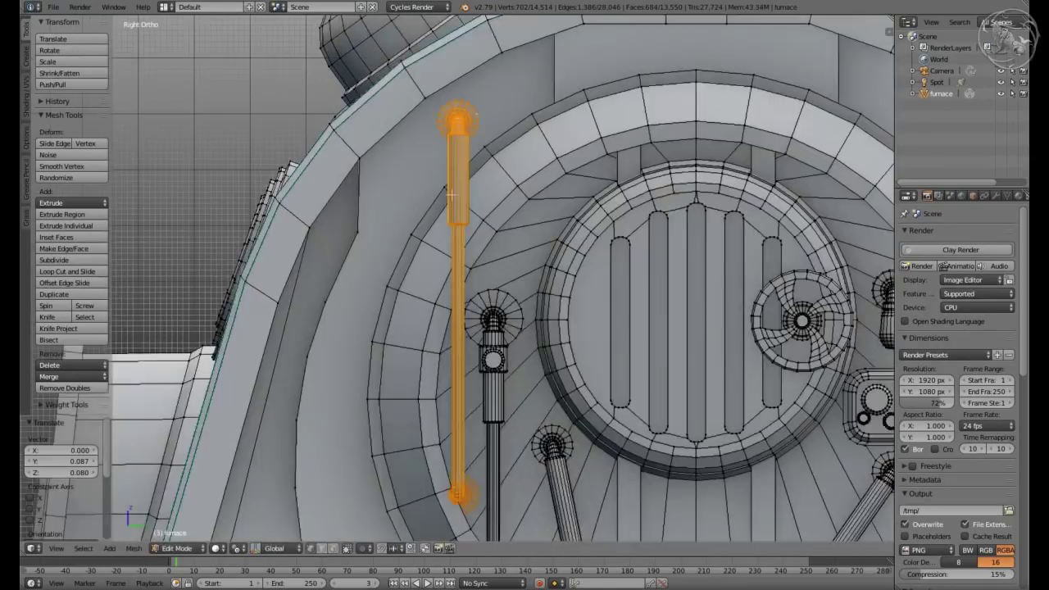
pyautogui.scroll(2, 489, 246)
pyautogui.press('a')
pyautogui.scroll(3, 426, 371)
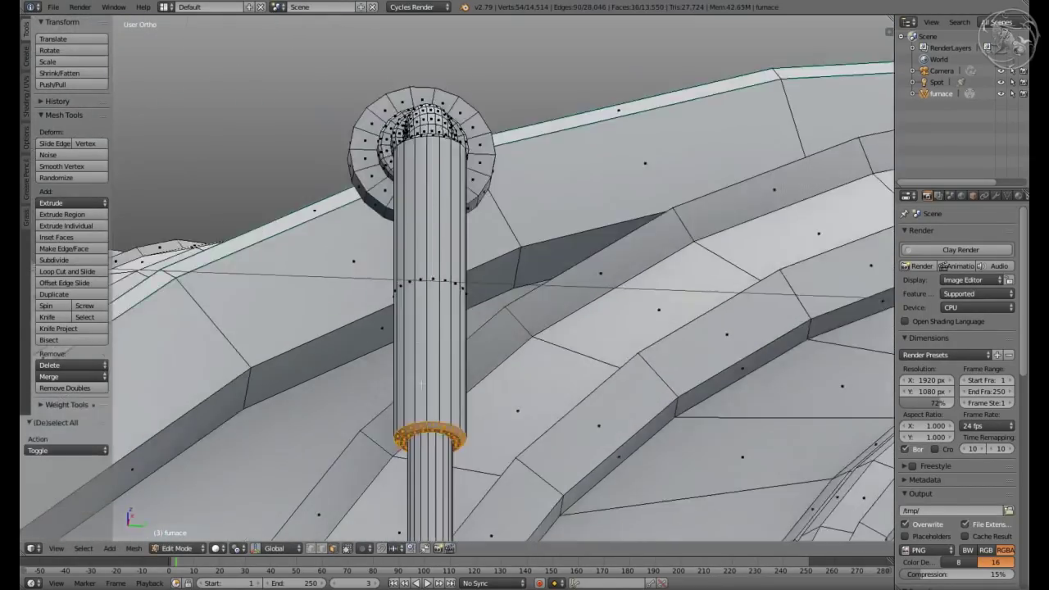
pyautogui.scroll(2, 461, 432)
pyautogui.press('Home')
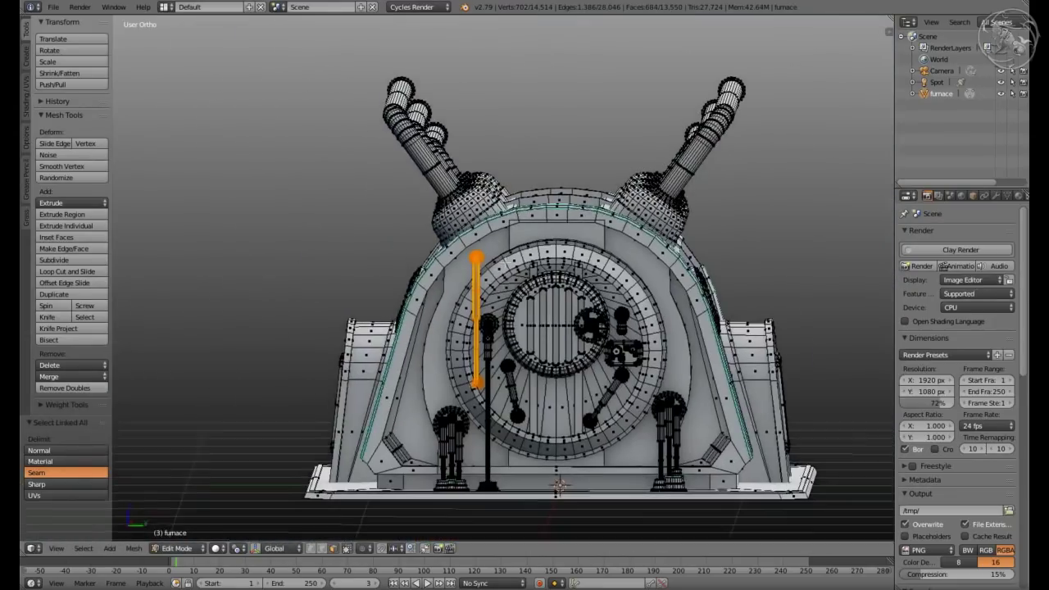
pyautogui.press('KP_3')
pyautogui.scroll(3, 461, 432)
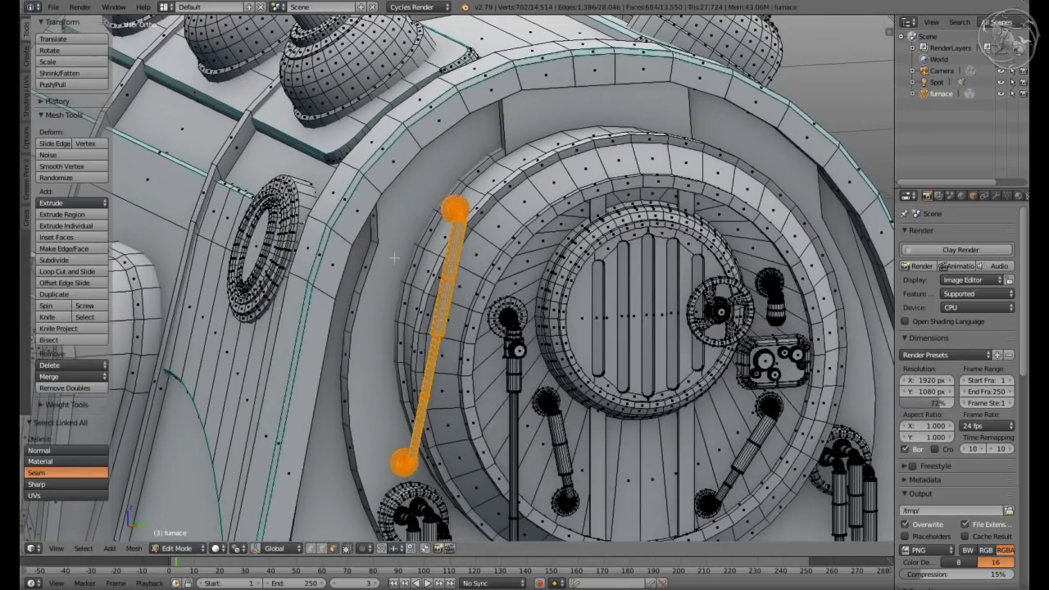
# Move the handle along the X axis into its new position
pyautogui.moveTo(394, 258); pyautogui.dragTo(429, 297, button='middle')
pyautogui.press('g')
pyautogui.press('x')
pyautogui.click(420, 294)
pyautogui.scroll(3, 420, 293)
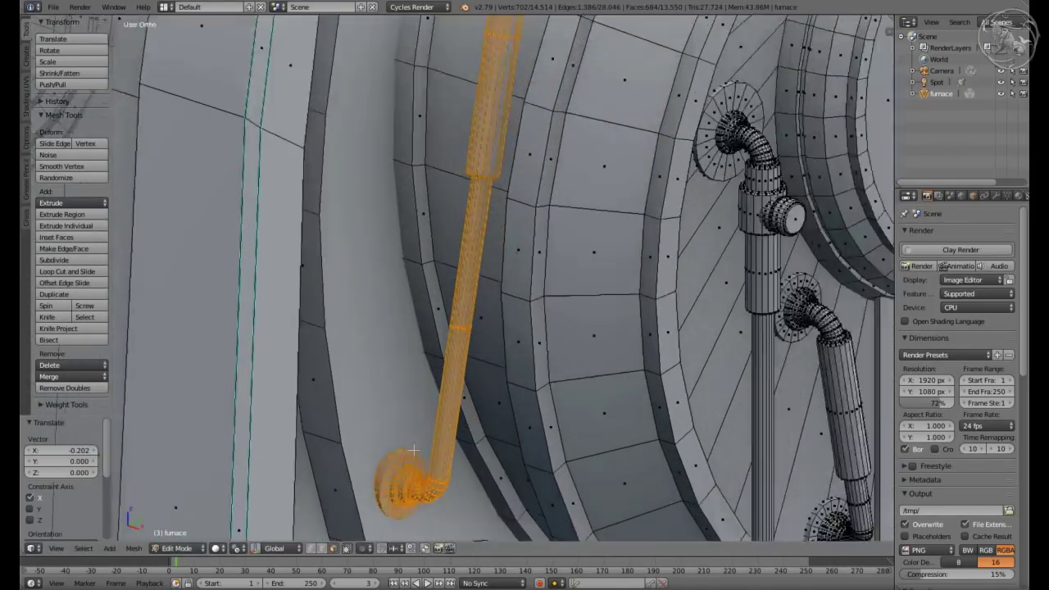
pyautogui.scroll(3, 442, 303)
pyautogui.scroll(2, 477, 317)
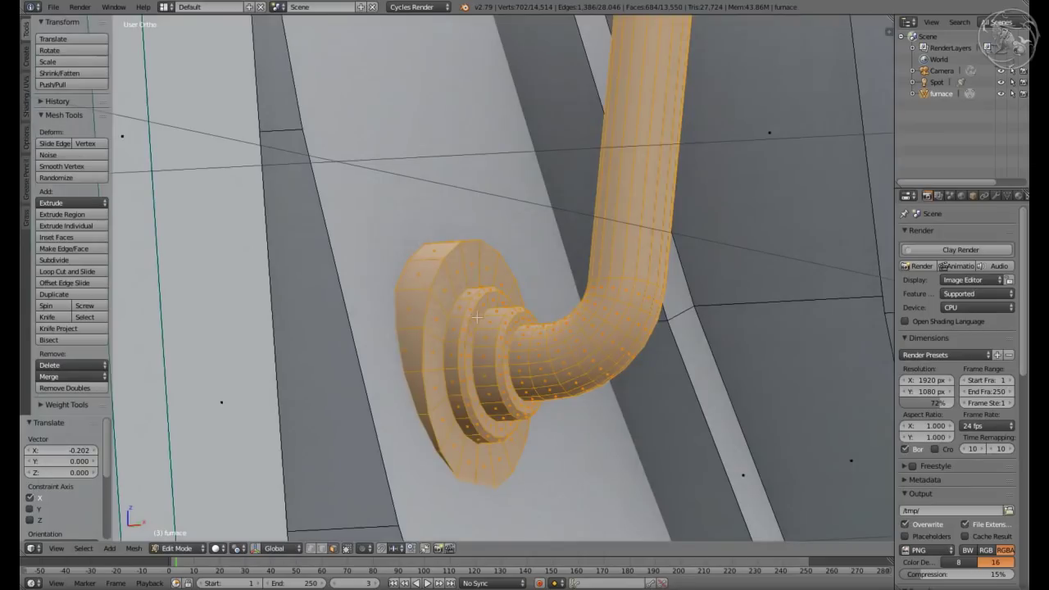
pyautogui.click(487, 384)
pyautogui.press('a')
# Stretch the handle's lower flange along X into a long cylinder
pyautogui.moveTo(487, 384); pyautogui.dragTo(487, 312, button='middle')
pyautogui.click(428, 297)
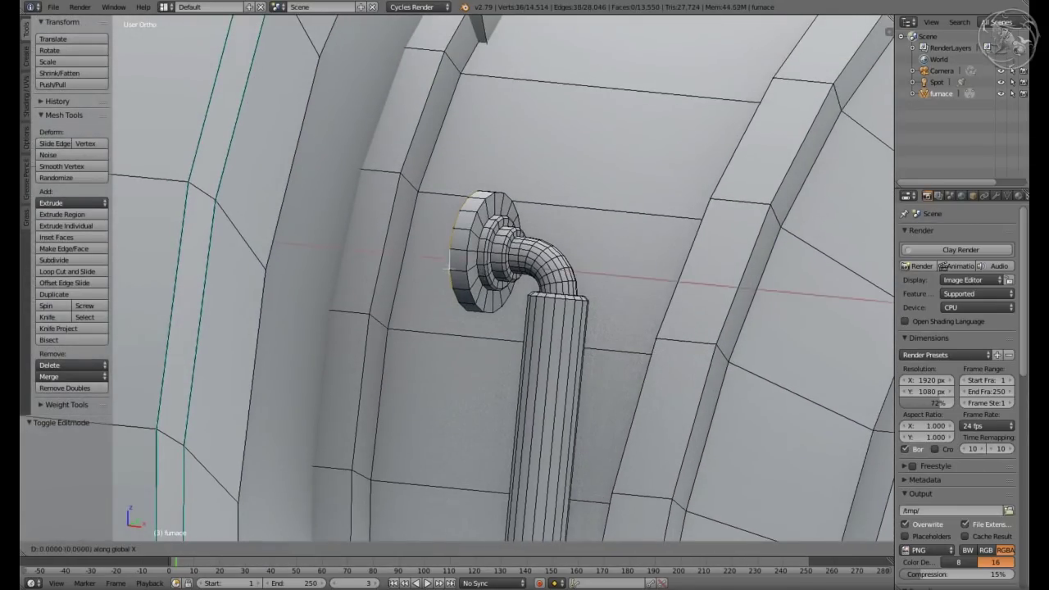
pyautogui.click(449, 268)
pyautogui.moveTo(449, 268); pyautogui.dragTo(474, 271, button='middle')
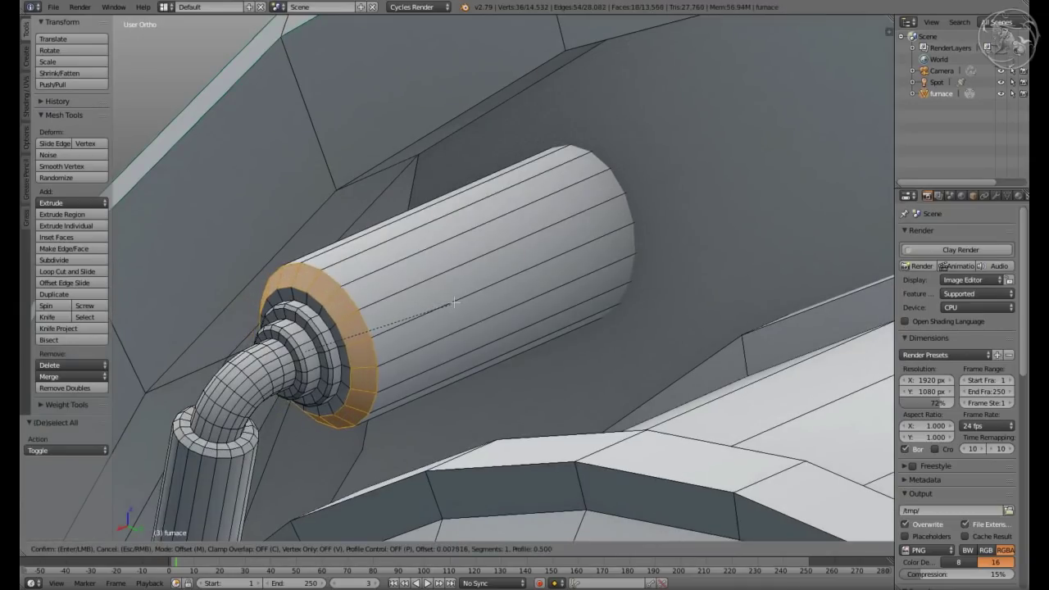
pyautogui.scroll(2, 455, 303)
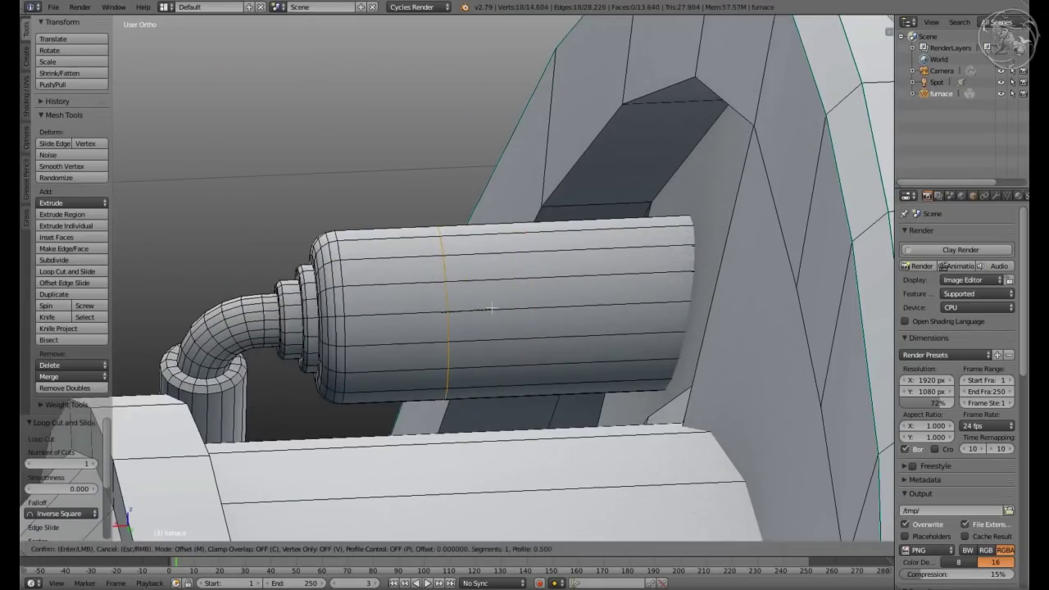
# Add an edge loop on the cylinder and scale it about the chosen pivot
pyautogui.click(492, 307)
pyautogui.press('a')
pyautogui.press('z')
pyautogui.press('z')
pyautogui.click(218, 548)
pyautogui.click(274, 511)
pyautogui.press('s')
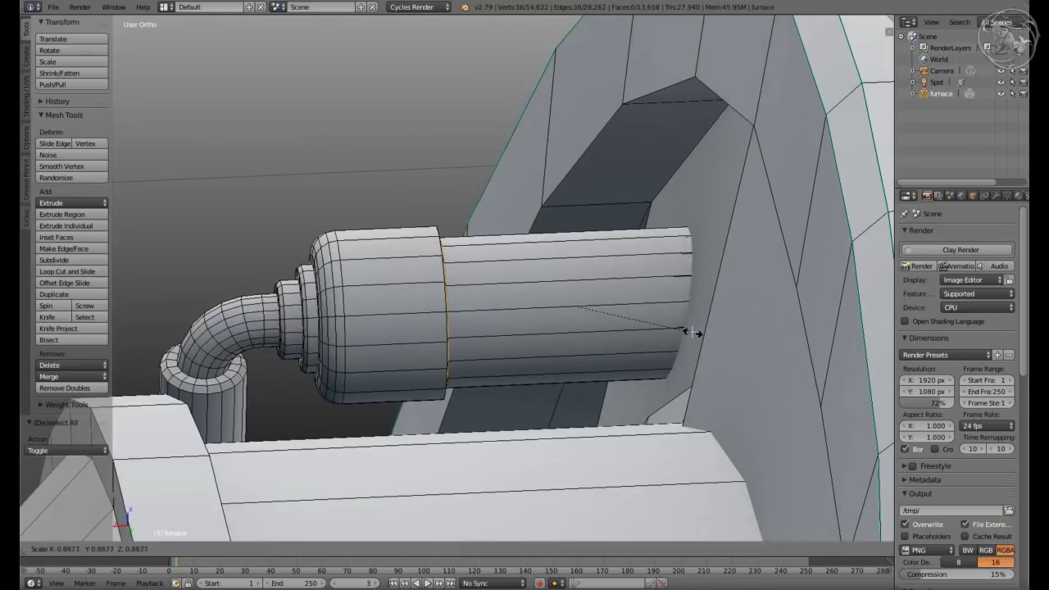
pyautogui.scroll(3, 557, 285)
pyautogui.moveTo(558, 286); pyautogui.dragTo(413, 261, button='middle')
pyautogui.press('a')
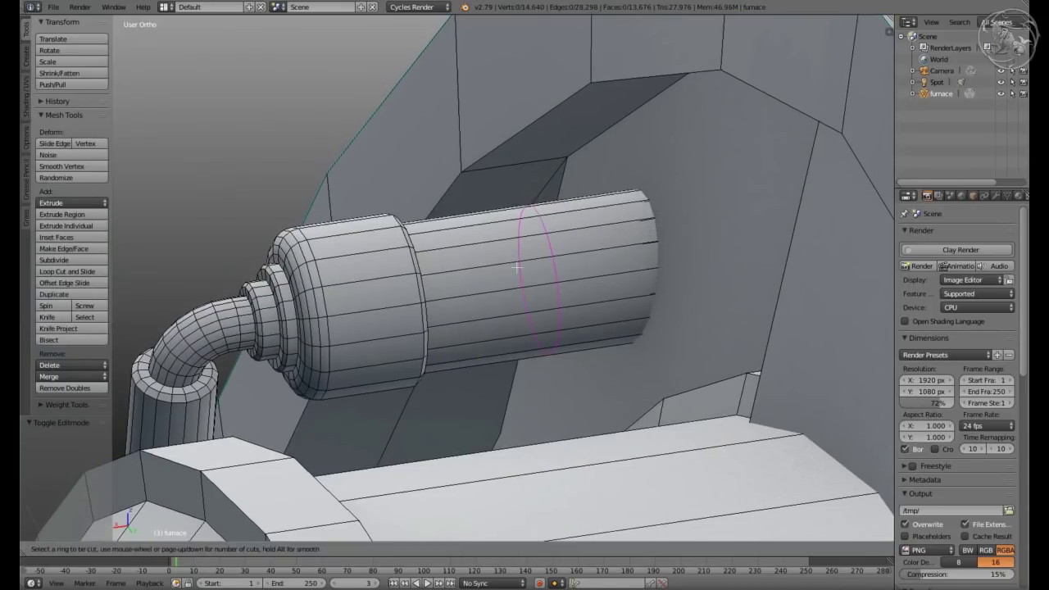
# Extrude a face band around the cylinder and scale it outward 1.713 into a ring
pyautogui.click(517, 266)
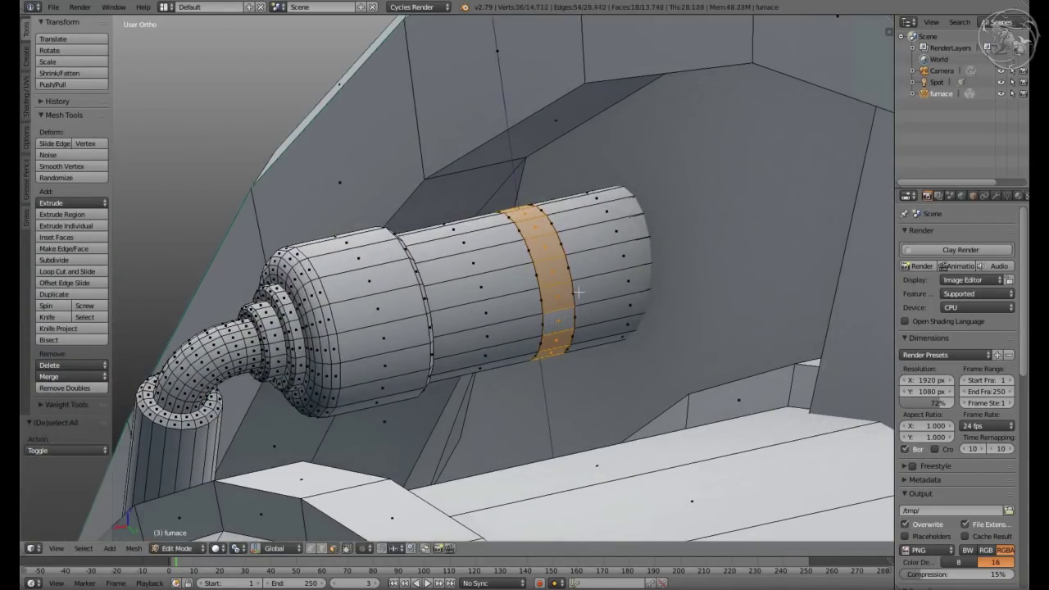
pyautogui.press('e')
pyautogui.press('s')
pyautogui.hotkey('shift', 'x')
pyautogui.click(697, 295)
pyautogui.moveTo(697, 295)
pyautogui.mouseDown(button='middle')
pyautogui.moveTo(582, 280)
pyautogui.moveTo(468, 378)
pyautogui.moveTo(557, 271)
pyautogui.moveTo(513, 331)
pyautogui.mouseUp(button='middle')
pyautogui.press('a')
# Loop-cut the ring and scale its two edge loops to 1.050
pyautogui.hotkey('ctrl', 'r')
pyautogui.click(468, 378)
pyautogui.hotkey('ctrl', 'e')
pyautogui.click(557, 272)
pyautogui.hotkey('ctrl', 'z')
pyautogui.moveTo(550, 369)
pyautogui.mouseDown(button='middle')
pyautogui.moveTo(511, 313)
pyautogui.moveTo(593, 319)
pyautogui.mouseUp(button='middle')
pyautogui.press('a')
pyautogui.keyDown('alt'); pyautogui.keyDown('shift'); pyautogui.click(551, 307); pyautogui.keyUp('shift'); pyautogui.keyUp('alt')
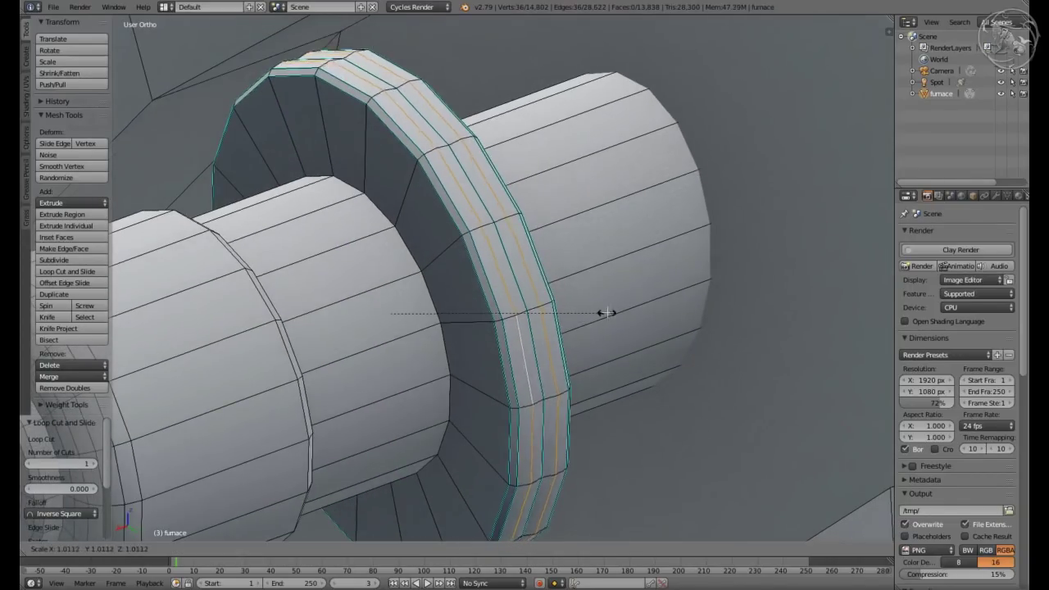
pyautogui.click(613, 314)
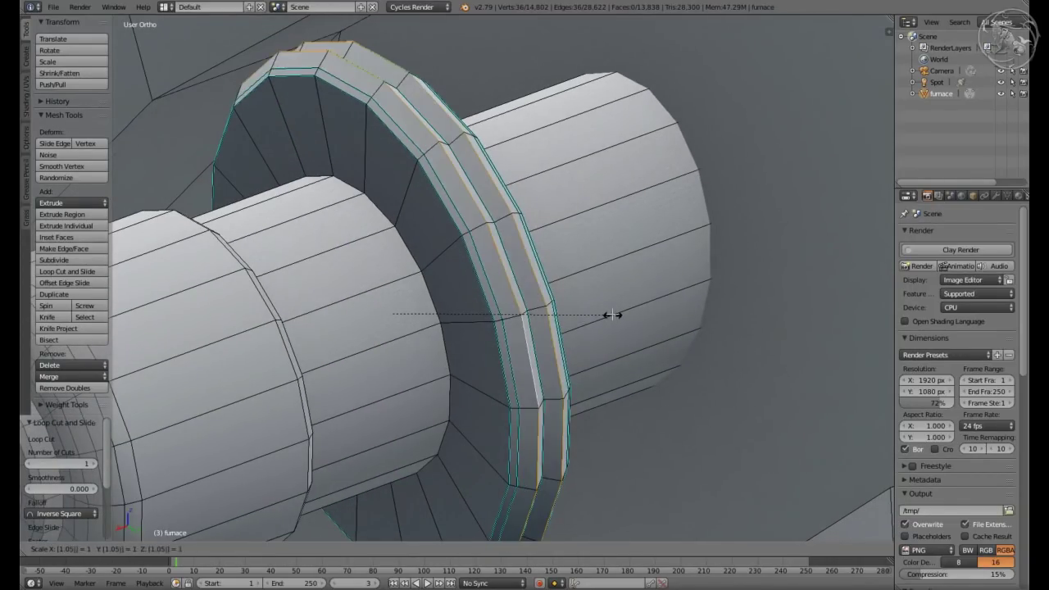
pyautogui.moveTo(613, 314); pyautogui.dragTo(508, 248, button='middle')
pyautogui.scroll(3, 508, 247)
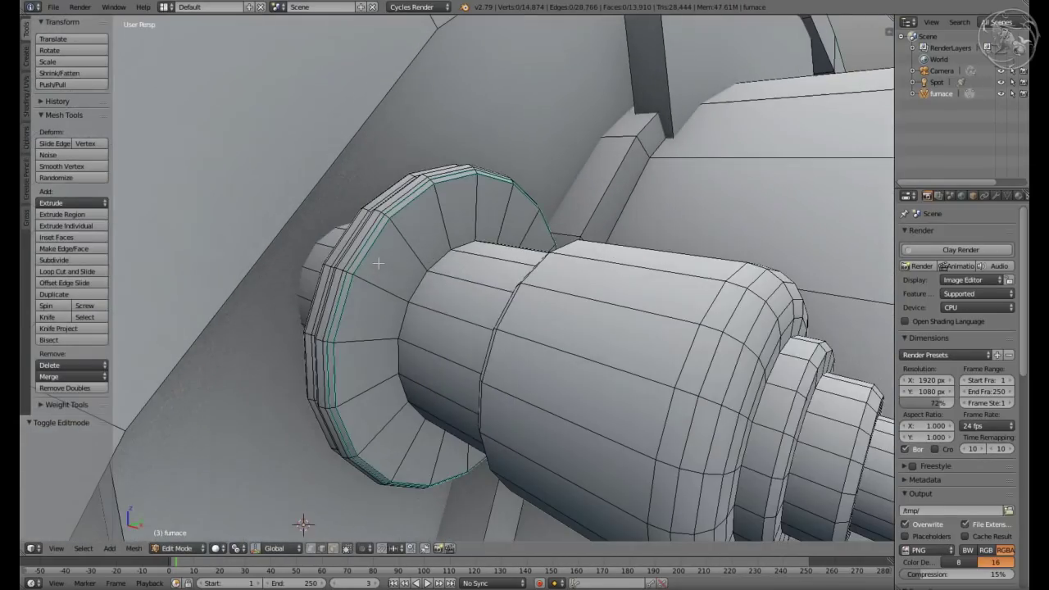
# Grow a two-face collar band, scale it 1.161, loop-cut it and shift the inner faces along X
pyautogui.moveTo(378, 263)
pyautogui.mouseDown(button='middle')
pyautogui.moveTo(339, 379)
pyautogui.moveTo(344, 271)
pyautogui.mouseUp(button='middle')
pyautogui.keyDown('alt'); pyautogui.click(332, 262); pyautogui.keyUp('alt')
pyautogui.press('ctrl+KP_Add')
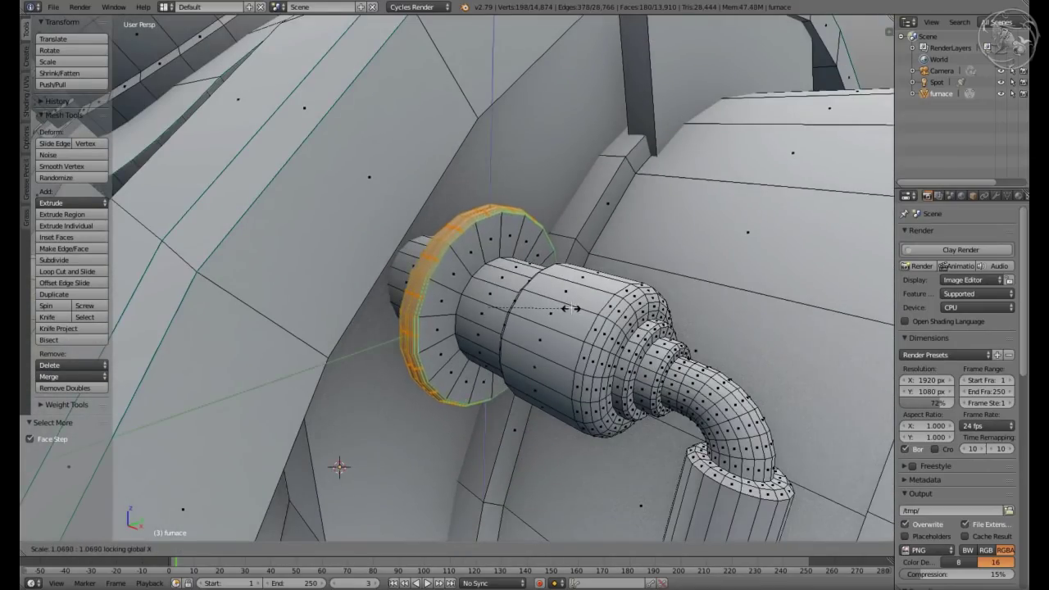
pyautogui.click(572, 308)
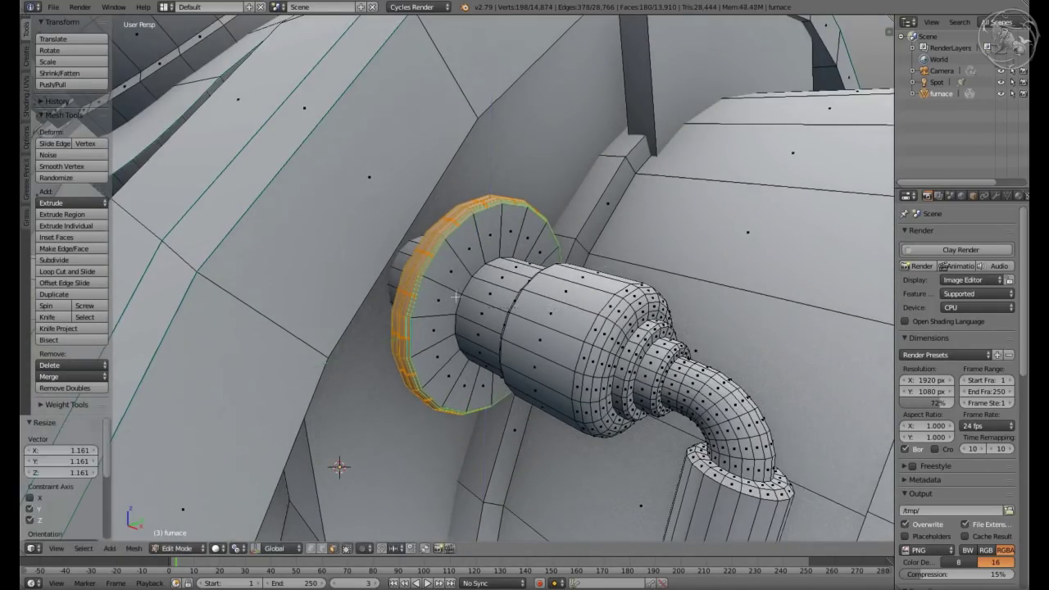
pyautogui.scroll(5, 492, 311)
pyautogui.hotkey('ctrl', 'r')
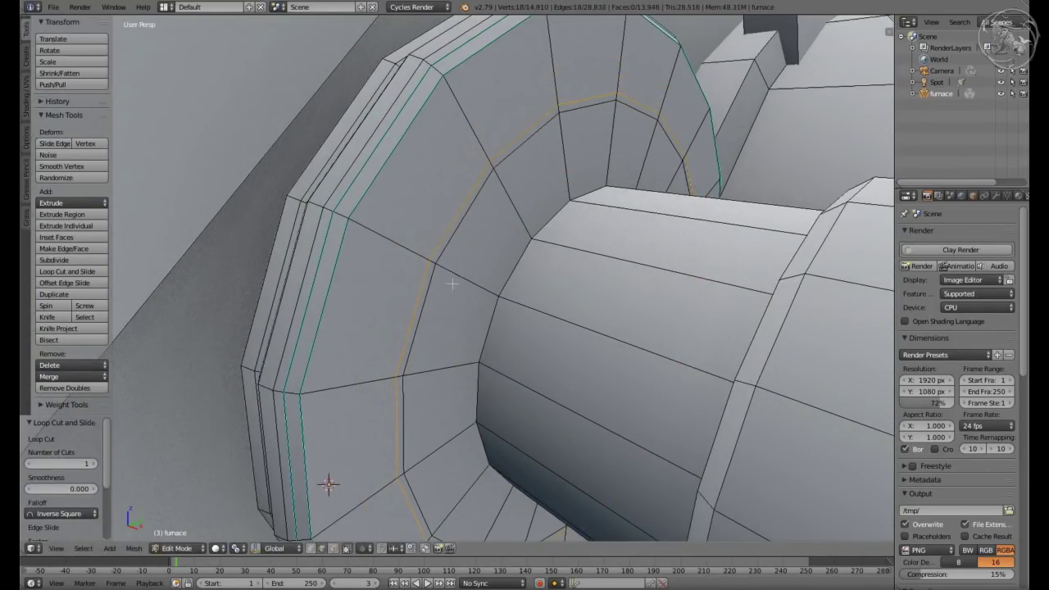
pyautogui.hotkey('ctrl', 'e')
pyautogui.click(394, 303)
pyautogui.press('g')
pyautogui.press('x')
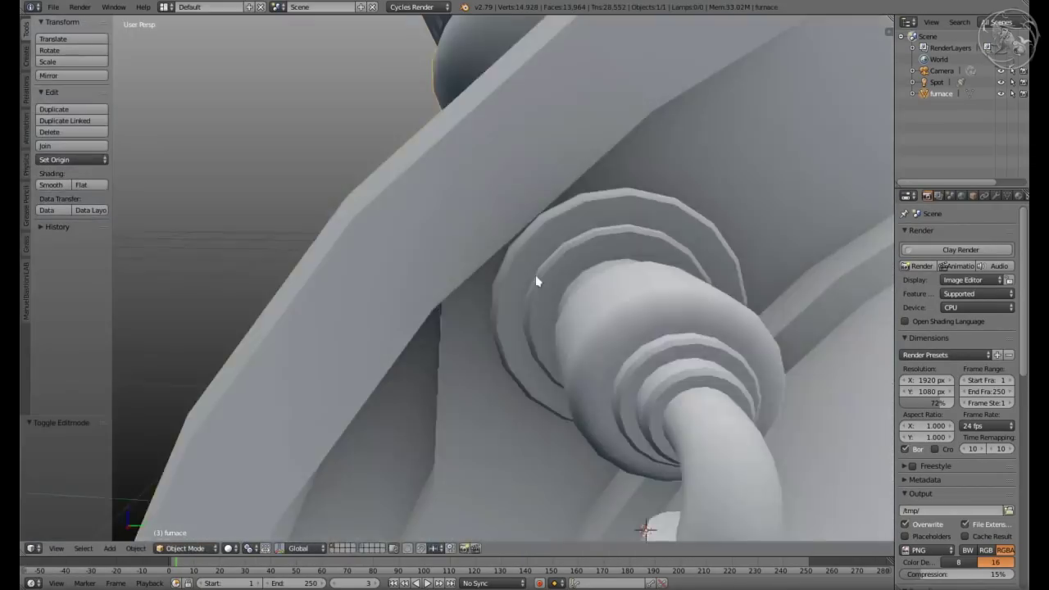
pyautogui.hotkey('ctrl', 'l')
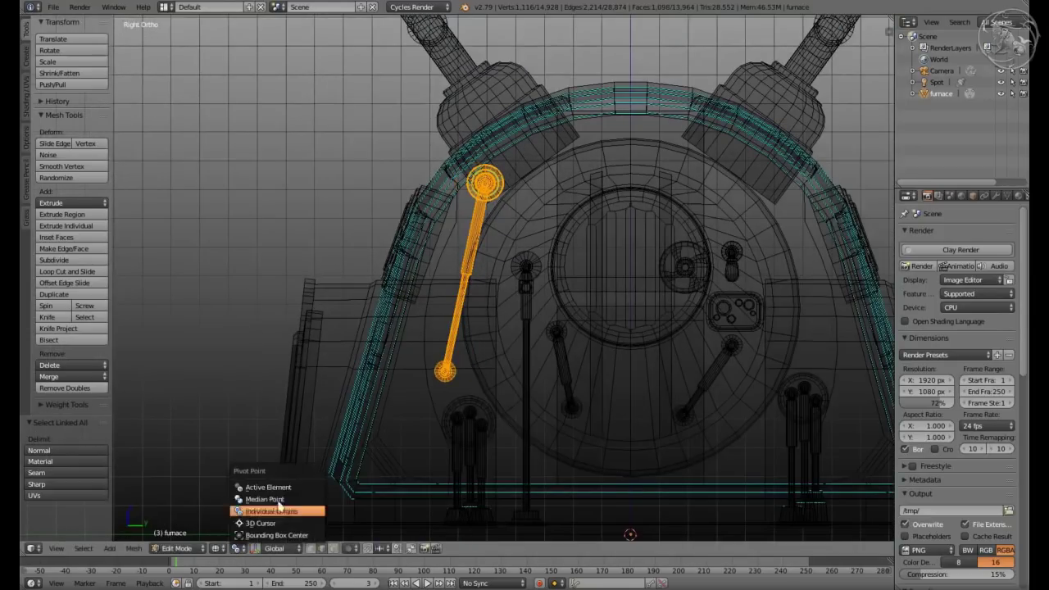
# Tilt the handle rod by -12°, shorten its lower end vertically, and rotate the linked rod
pyautogui.click(556, 127)
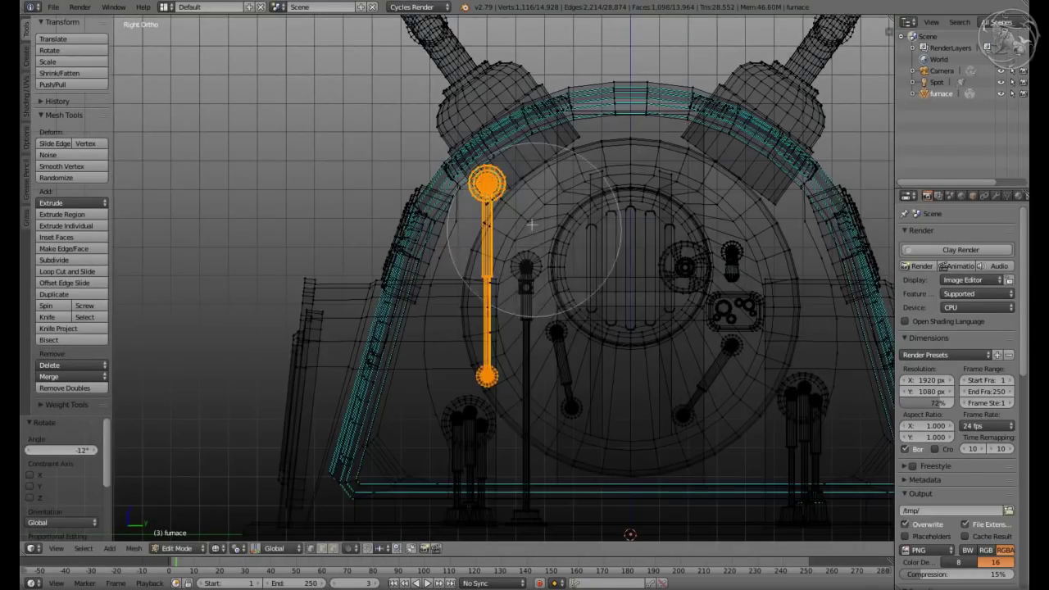
pyautogui.press('z')
pyautogui.press('z')
pyautogui.press('g')
pyautogui.press('z')
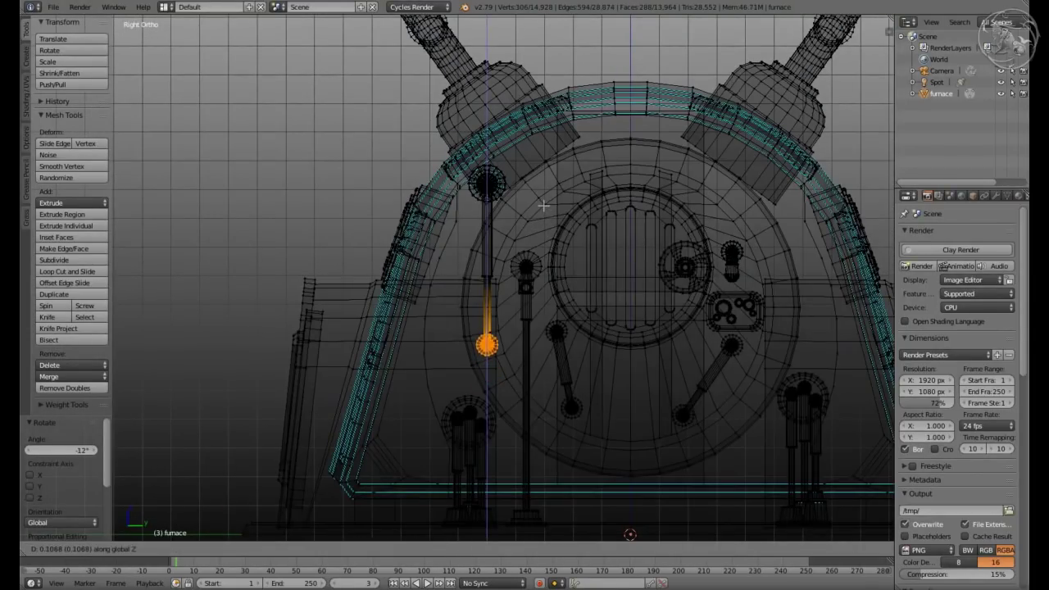
pyautogui.click(544, 206)
pyautogui.hotkey('ctrl', 'l')
pyautogui.press('z')
pyautogui.press('r')
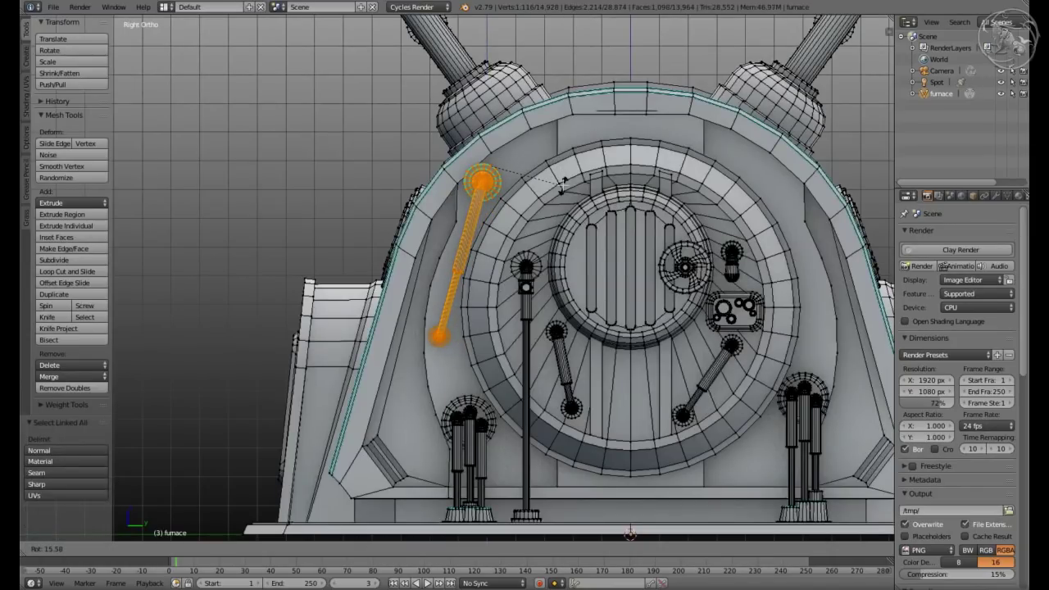
pyautogui.press('KP_Decimal')
# Select the other lever and make a duplicate of it
pyautogui.moveTo(505, 200); pyautogui.dragTo(483, 246, button='middle')
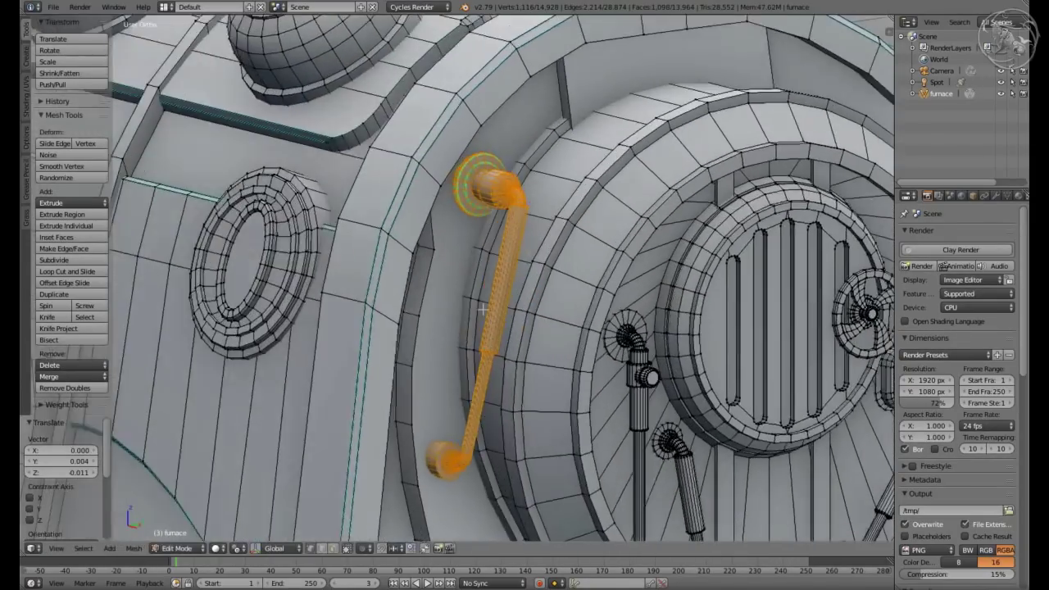
pyautogui.press('a')
pyautogui.press('Home')
pyautogui.scroll(5, 484, 246)
pyautogui.hotkey('ctrl', 'l')
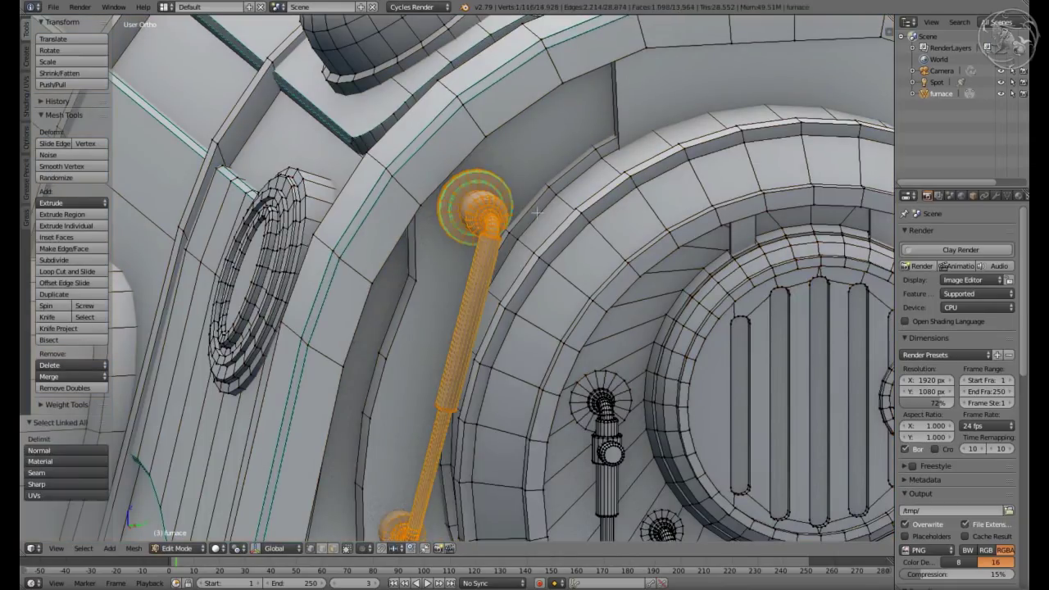
pyautogui.press('KP_Decimal')
pyautogui.hotkey('shift', 'd')
pyautogui.press('Home')
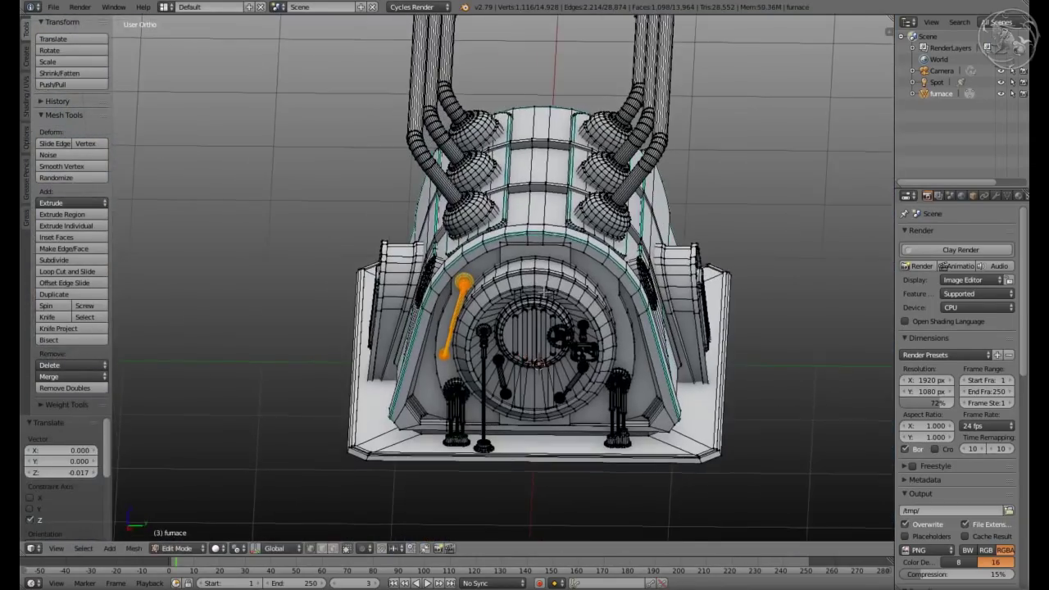
pyautogui.press('Escape')
# Leave edit mode and save the furnace file, overwriting it
pyautogui.press('a')
pyautogui.press('Tab')
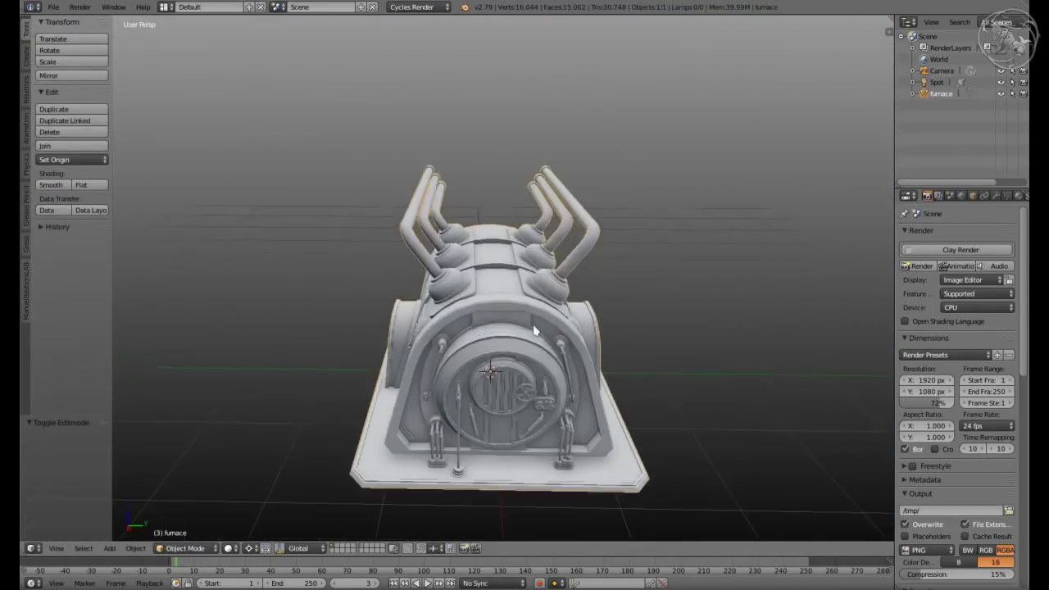
pyautogui.moveTo(459, 328); pyautogui.dragTo(526, 326, button='middle')
pyautogui.hotkey('ctrl', 's')
pyautogui.click(526, 322)
pyautogui.moveTo(607, 399); pyautogui.dragTo(604, 399, button='middle')
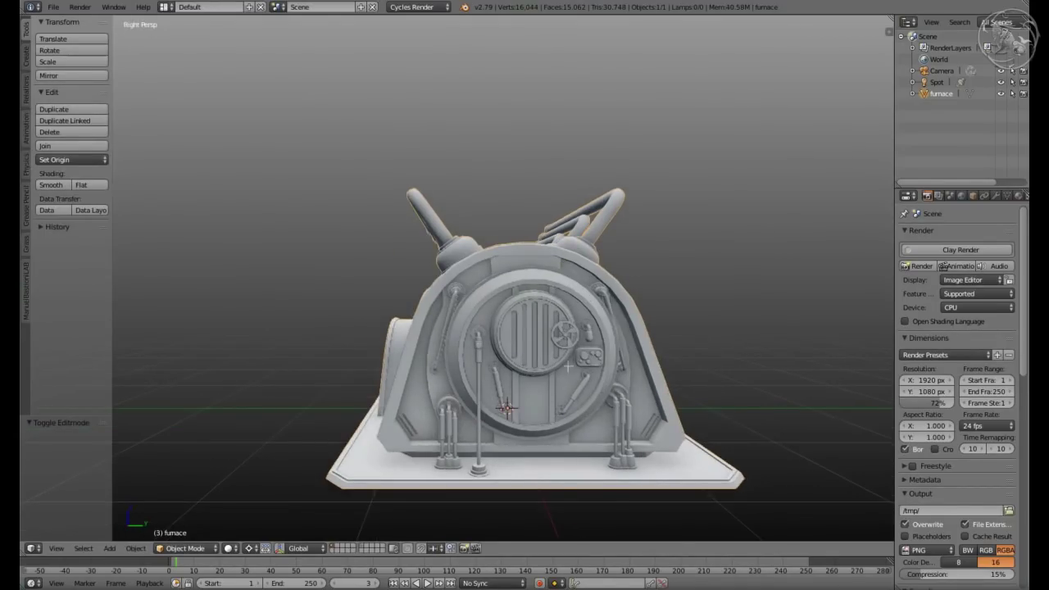
# Add a cylinder to the mesh, shrink it and flatten it along Z into a disc
pyautogui.press('Tab')
pyautogui.press('z')
pyautogui.hotkey('shift', 'a')
pyautogui.click(508, 428)
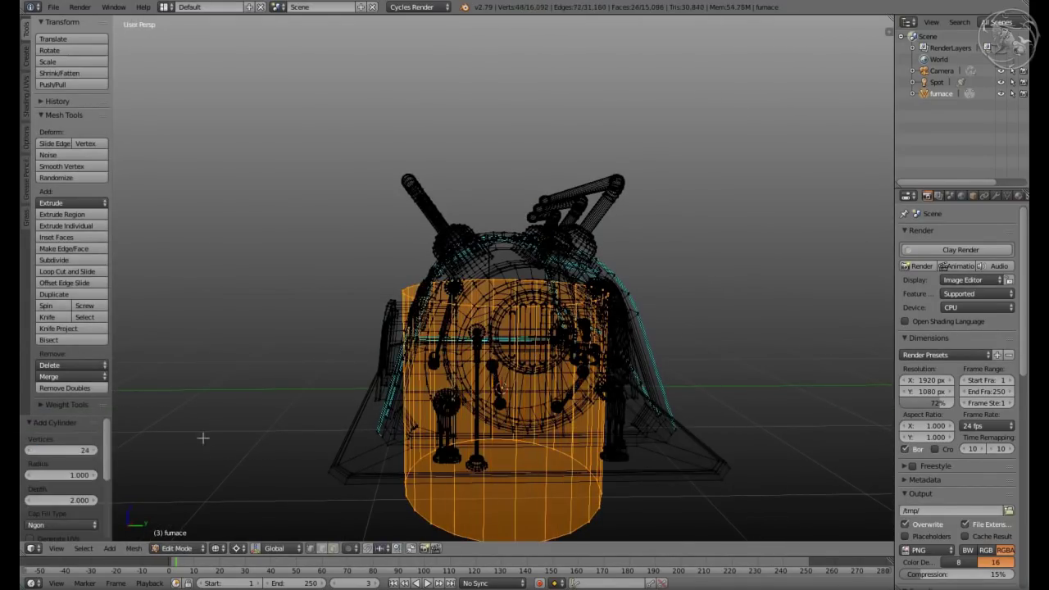
pyautogui.press('s')
pyautogui.click(582, 385)
pyautogui.press('s')
pyautogui.press('z')
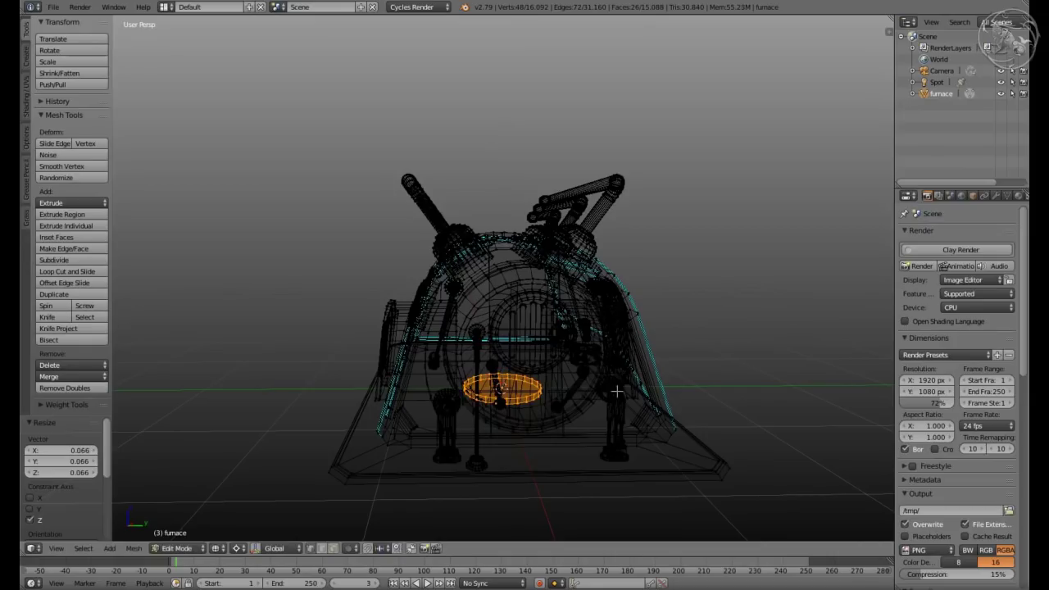
# From the right side view, move and shrink the disc into the lower side panel
pyautogui.press('KP_3')
pyautogui.press('g')
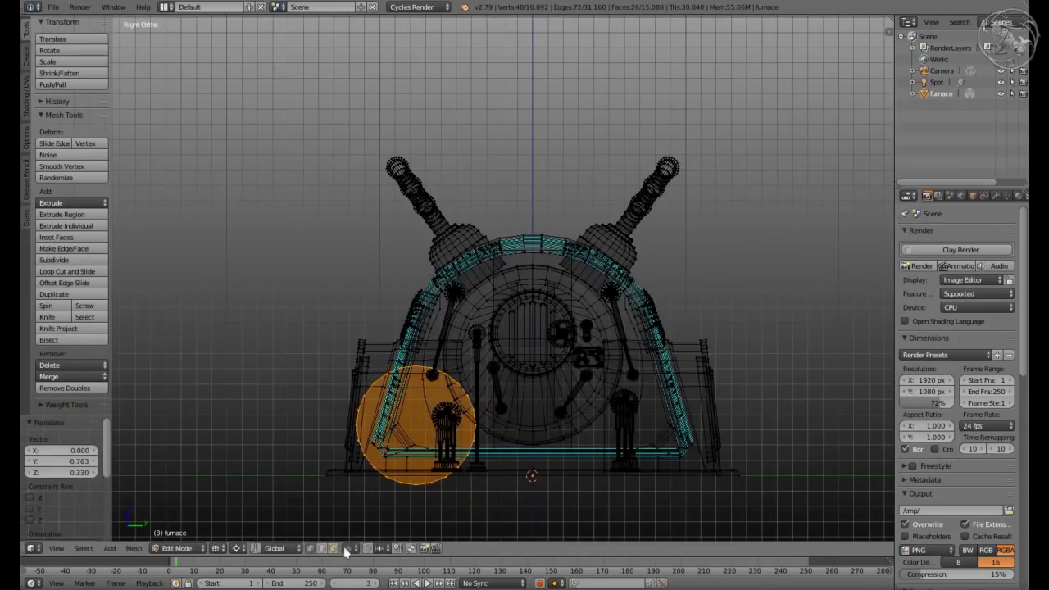
pyautogui.press('KP_Decimal')
pyautogui.press('g')
pyautogui.click(715, 347)
pyautogui.press('s')
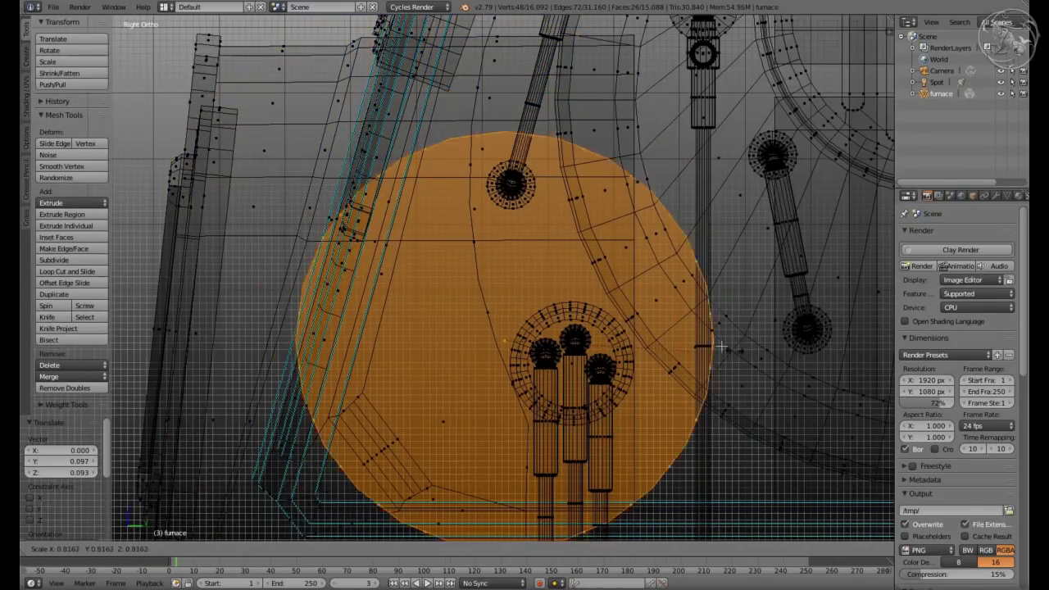
pyautogui.click(602, 344)
pyautogui.moveTo(602, 344); pyautogui.dragTo(482, 303, button='middle')
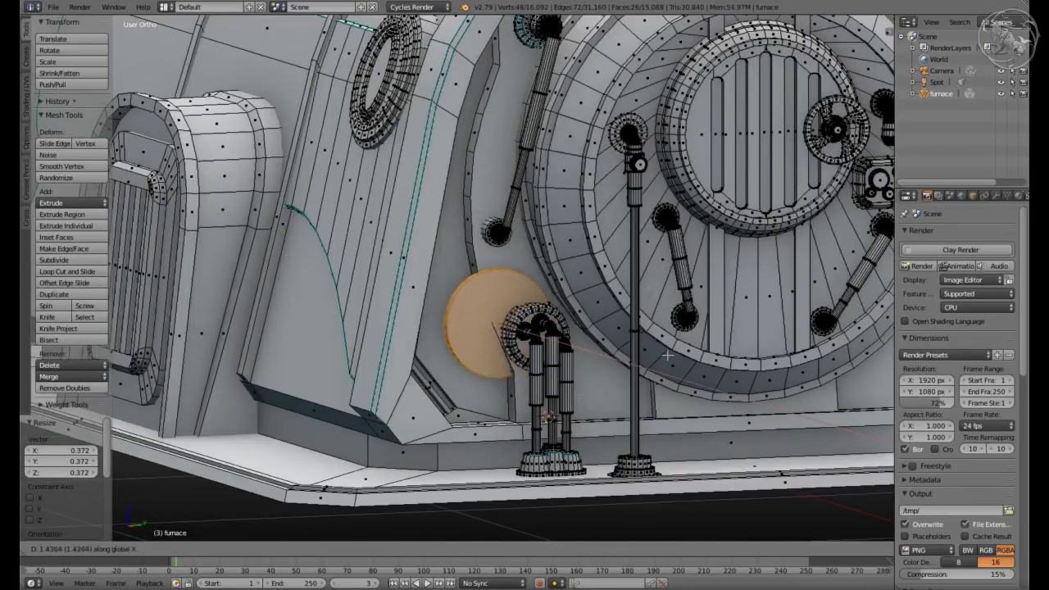
pyautogui.click(664, 354)
pyautogui.scroll(2, 664, 354)
pyautogui.moveTo(664, 354); pyautogui.dragTo(409, 350, button='middle')
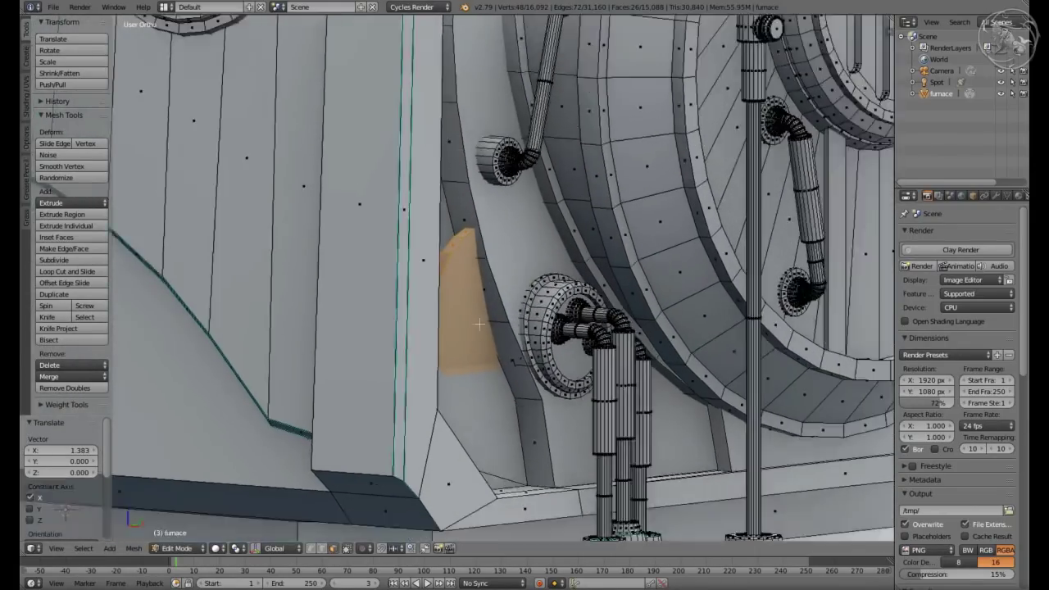
pyautogui.scroll(3, 409, 350)
# Move the selected faces sideways along X
pyautogui.press('a')
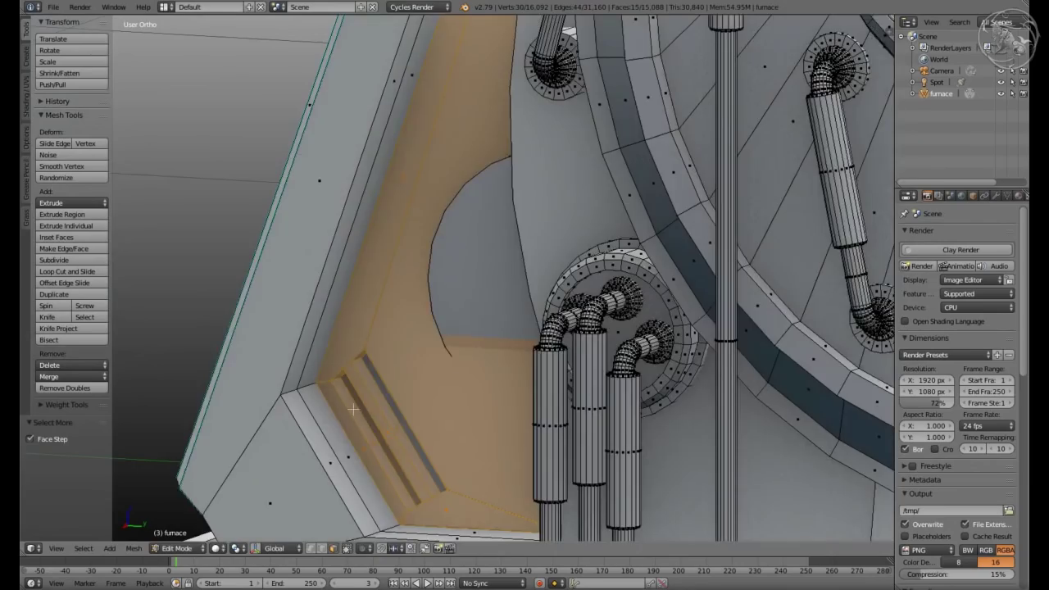
pyautogui.press('a')
pyautogui.moveTo(352, 409); pyautogui.dragTo(635, 346, button='middle')
pyautogui.scroll(-2, 636, 346)
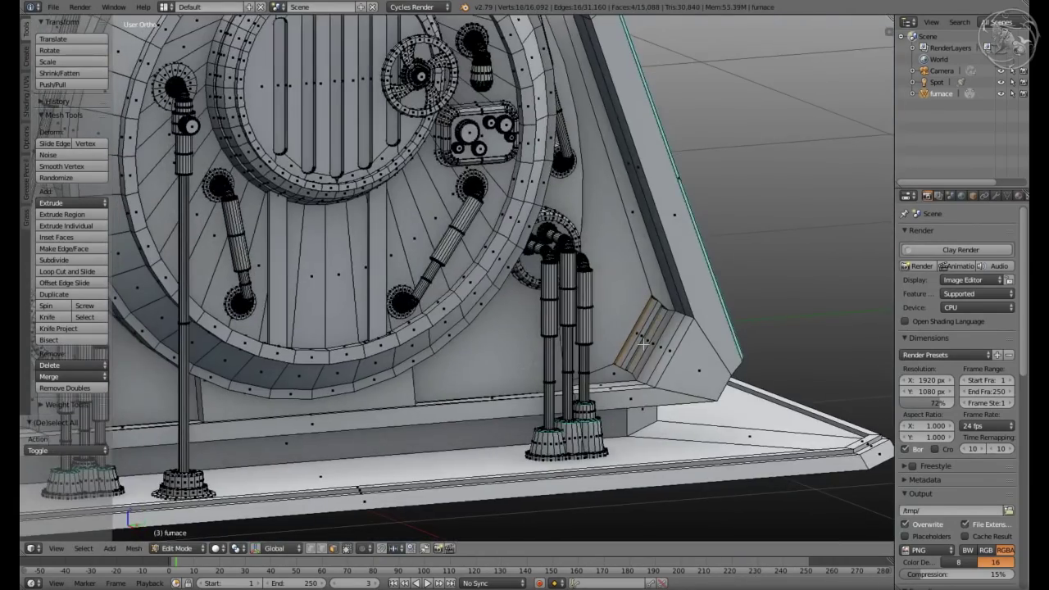
pyautogui.press('g')
pyautogui.press('x')
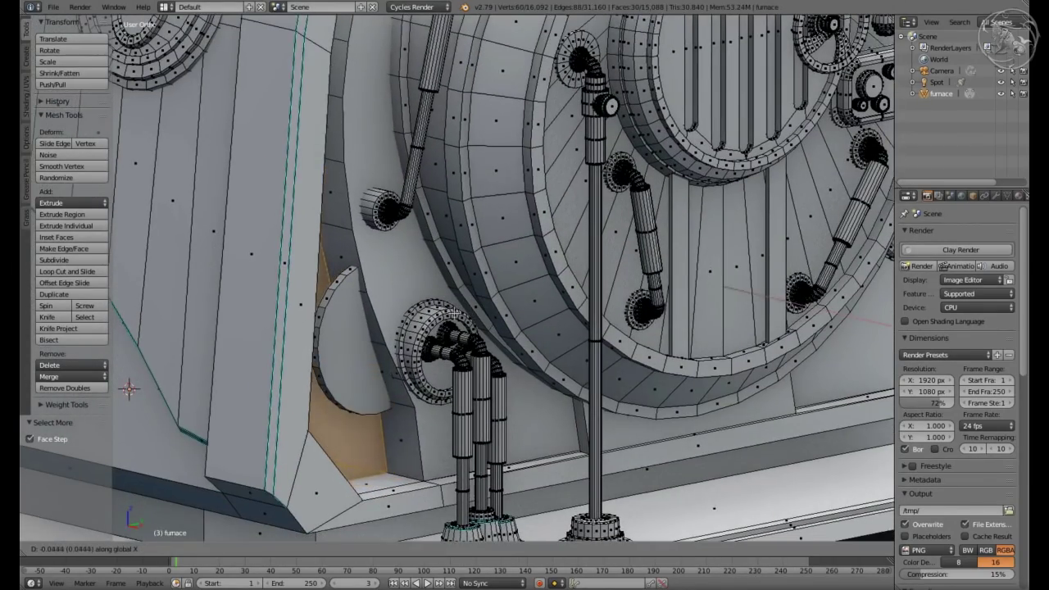
pyautogui.press('Return')
# Select the linked disc piece and nudge it back along Y into the wall
pyautogui.press('Tab')
pyautogui.press('Tab')
pyautogui.press('a')
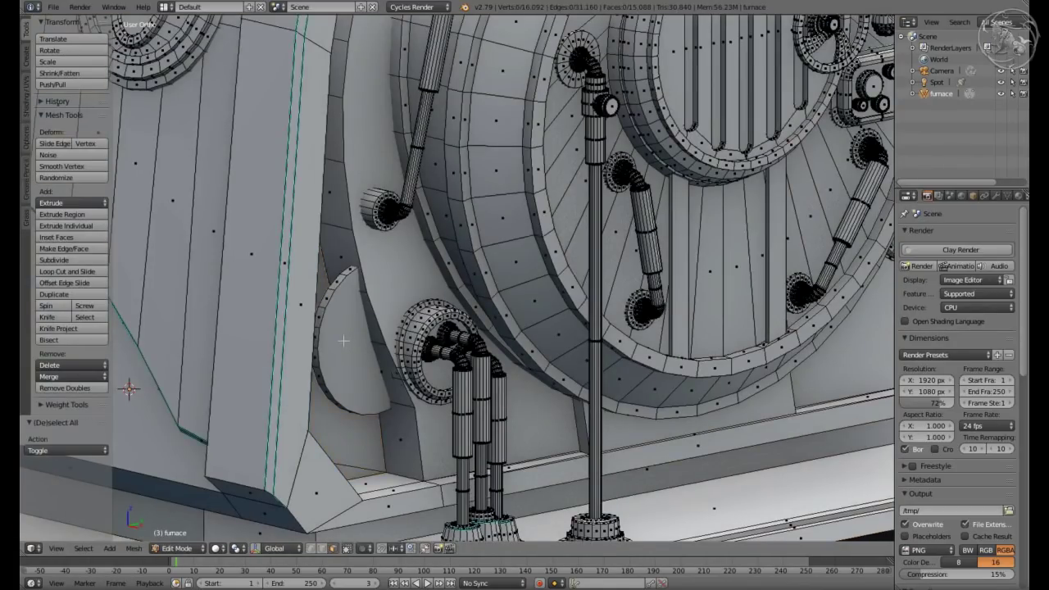
pyautogui.hotkey('ctrl', 'l')
pyautogui.scroll(5, 357, 293)
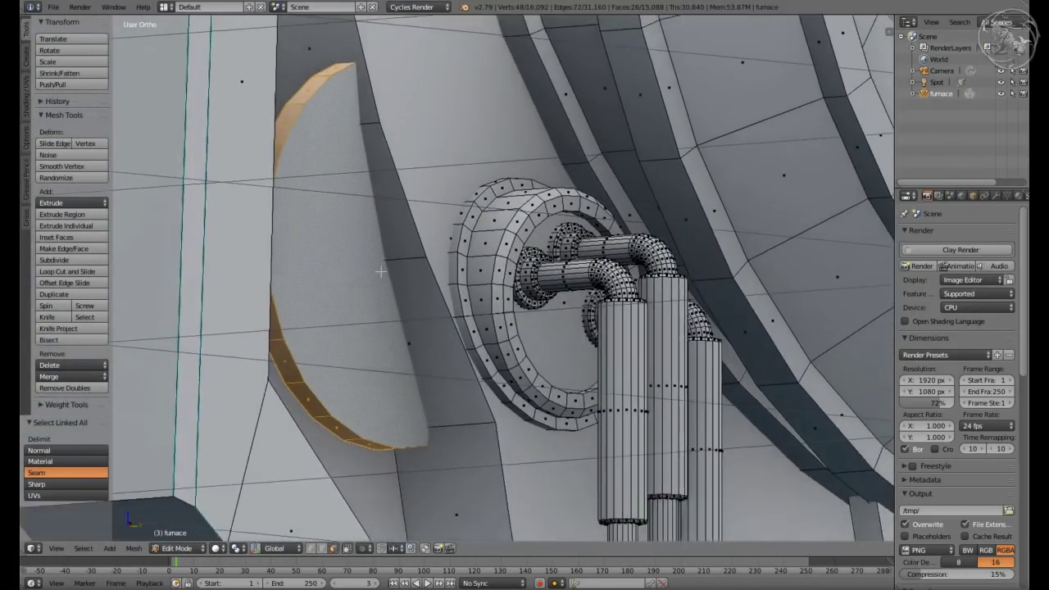
pyautogui.scroll(-6, 358, 293)
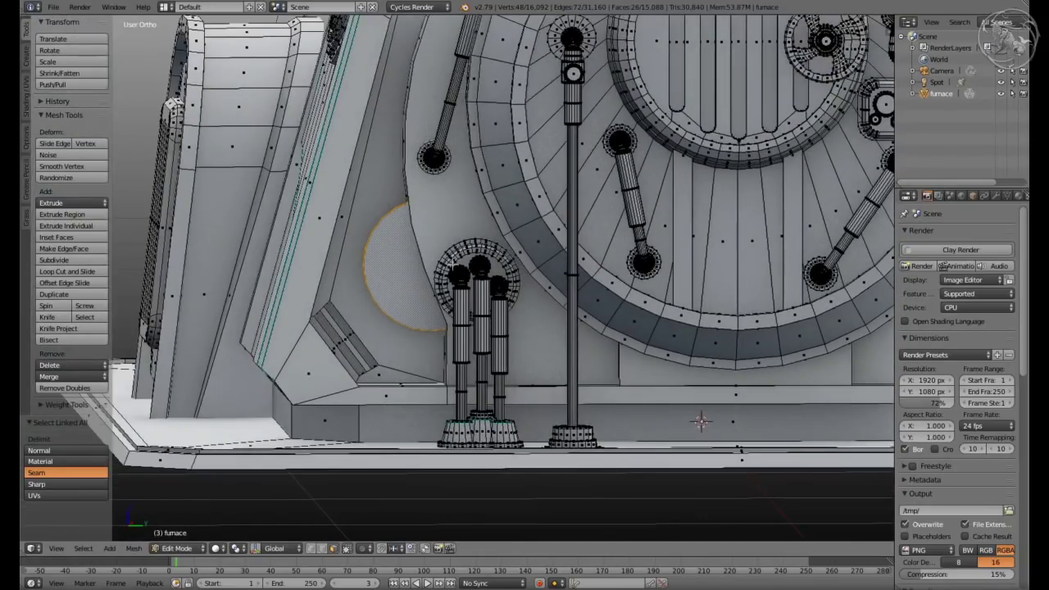
pyautogui.click(448, 263)
pyautogui.scroll(-3, 448, 263)
pyautogui.scroll(8, 448, 248)
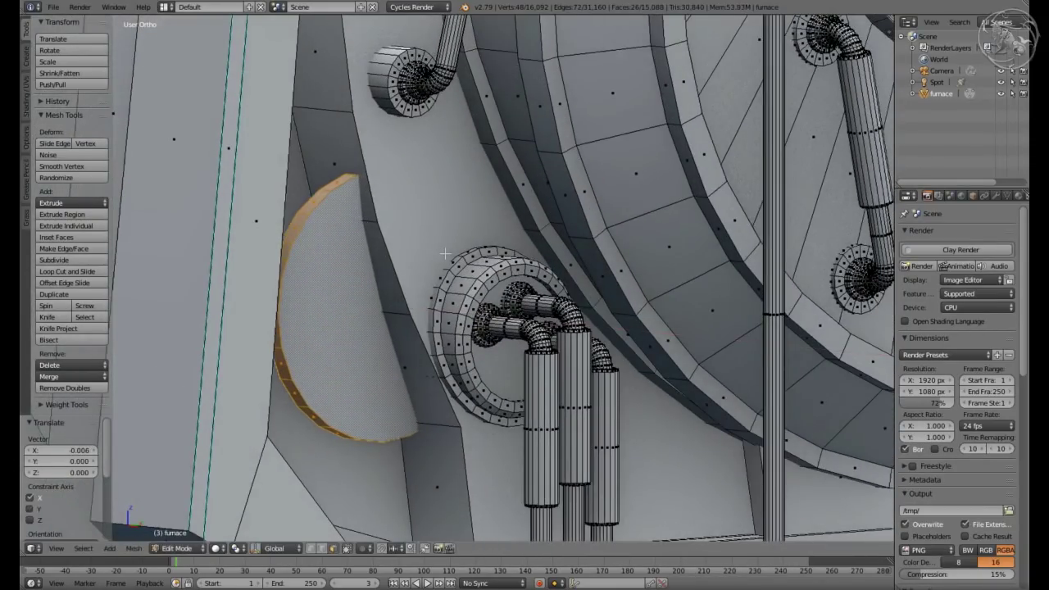
# Hide all unselected geometry so only the disc remains, framed in view
pyautogui.hotkey('shift', 'h')
pyautogui.press('KP_Decimal')
pyautogui.moveTo(444, 254); pyautogui.dragTo(588, 357, button='middle')
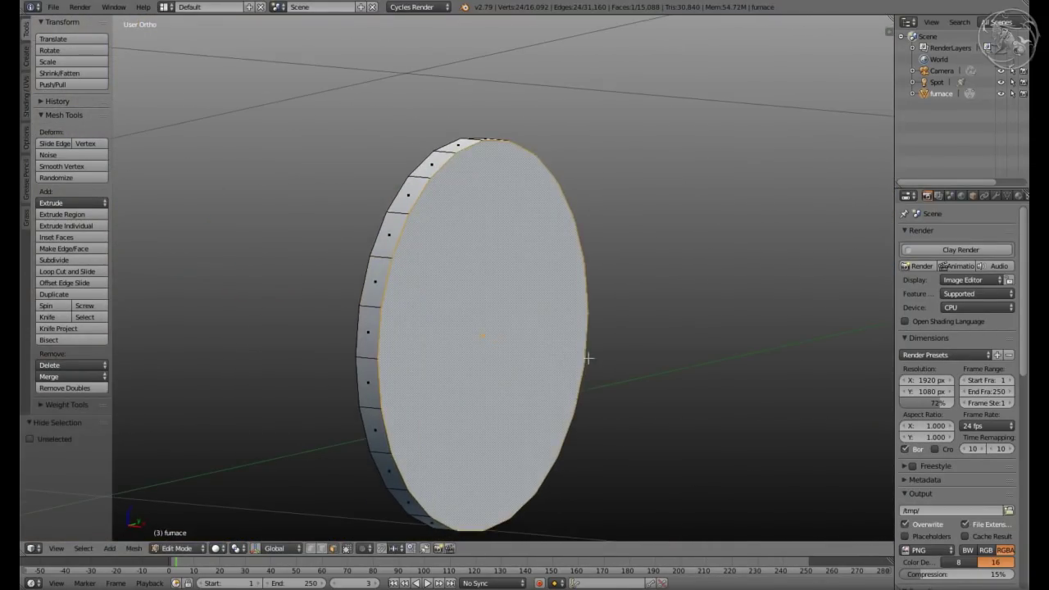
# Extrude the disc's front face to thicken it, then select alternating rim faces
pyautogui.press('e')
pyautogui.click(443, 380)
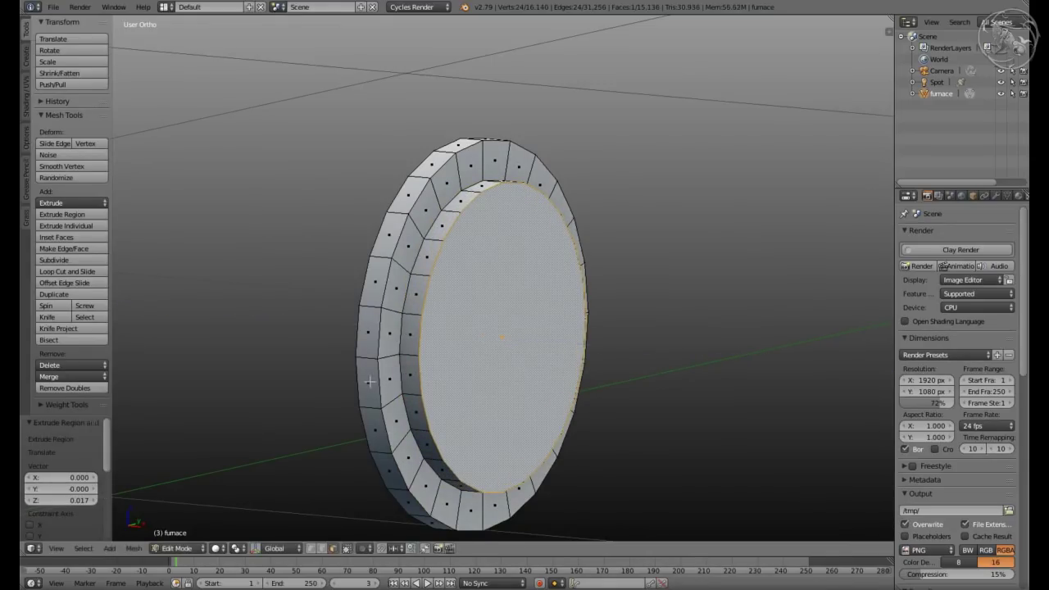
pyautogui.moveTo(442, 380)
pyautogui.mouseDown(button='middle')
pyautogui.moveTo(640, 447)
pyautogui.moveTo(645, 437)
pyautogui.moveTo(582, 422)
pyautogui.moveTo(560, 283)
pyautogui.moveTo(614, 272)
pyautogui.moveTo(691, 300)
pyautogui.moveTo(736, 385)
pyautogui.moveTo(654, 437)
pyautogui.mouseUp(button='middle')
pyautogui.keyDown('ctrl'); pyautogui.click(639, 450); pyautogui.keyUp('ctrl')
pyautogui.keyDown('ctrl'); pyautogui.click(736, 385); pyautogui.keyUp('ctrl')
pyautogui.keyDown('ctrl'); pyautogui.click(736, 384); pyautogui.keyUp('ctrl')
pyautogui.moveTo(574, 369); pyautogui.dragTo(703, 399, button='middle')
# Extrude the selected rim faces outward individually as teeth and scale them down to taper them
pyautogui.hotkey('alt', 'e')
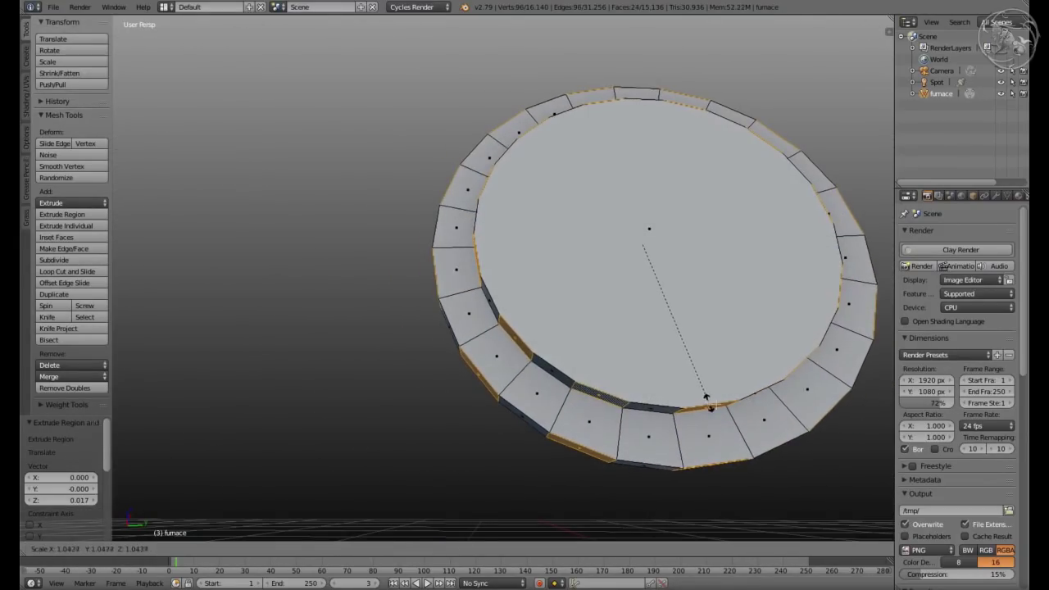
pyautogui.click(783, 489)
pyautogui.press('s')
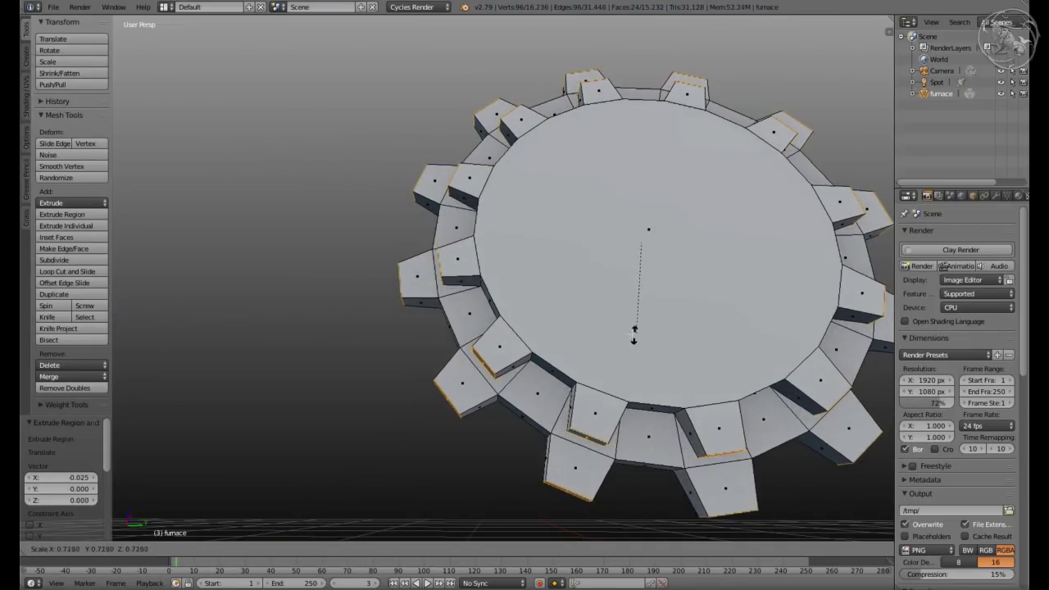
pyautogui.click(634, 322)
pyautogui.moveTo(634, 322)
pyautogui.mouseDown(button='middle')
pyautogui.moveTo(623, 385)
pyautogui.moveTo(619, 318)
pyautogui.mouseUp(button='middle')
pyautogui.keyDown('shift'); pyautogui.rightClick(586, 372); pyautogui.keyUp('shift')
pyautogui.moveTo(664, 255); pyautogui.dragTo(616, 318, button='middle')
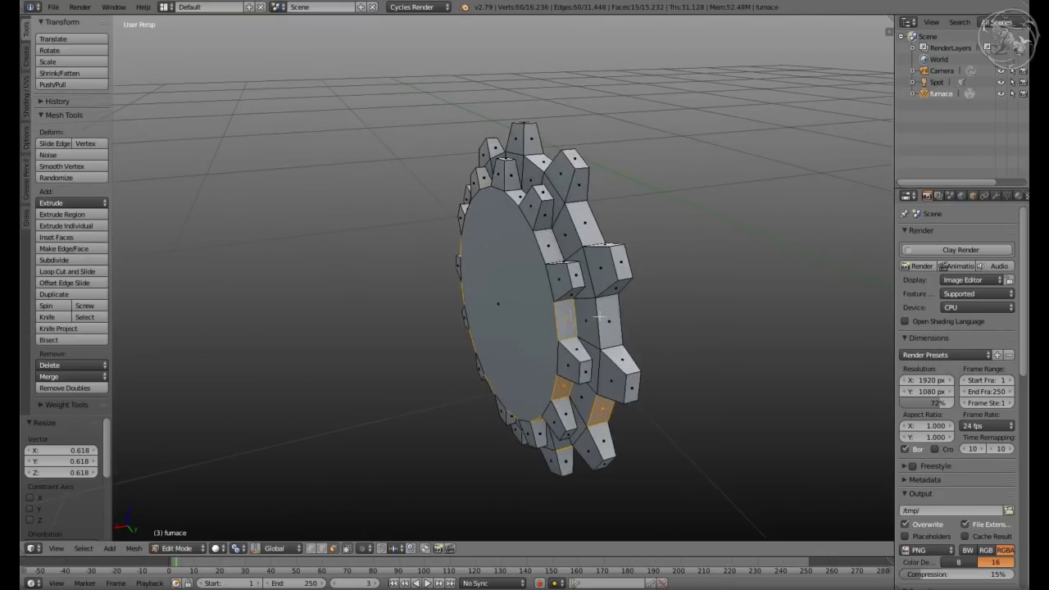
pyautogui.hotkey('ctrl', 'z')
pyautogui.hotkey('ctrl', 'z')
pyautogui.press('e')
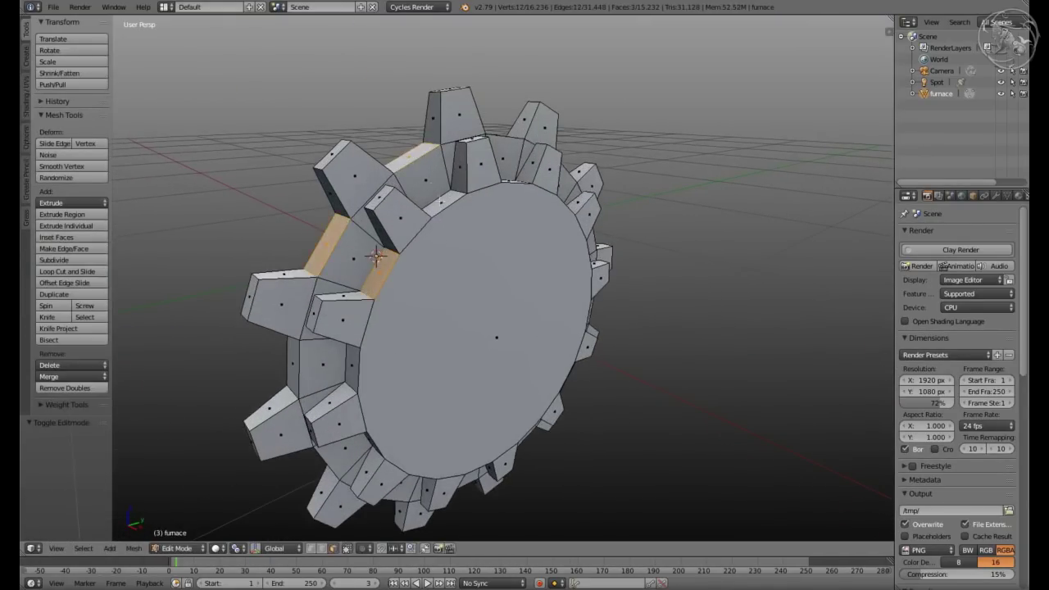
# Select more faces between the teeth and shrink them slightly
pyautogui.keyDown('alt'); pyautogui.keyDown('shift'); pyautogui.click(376, 257); pyautogui.keyUp('shift'); pyautogui.keyUp('alt')
pyautogui.moveTo(376, 257)
pyautogui.mouseDown(button='middle')
pyautogui.moveTo(636, 440)
pyautogui.moveTo(656, 304)
pyautogui.mouseUp(button='middle')
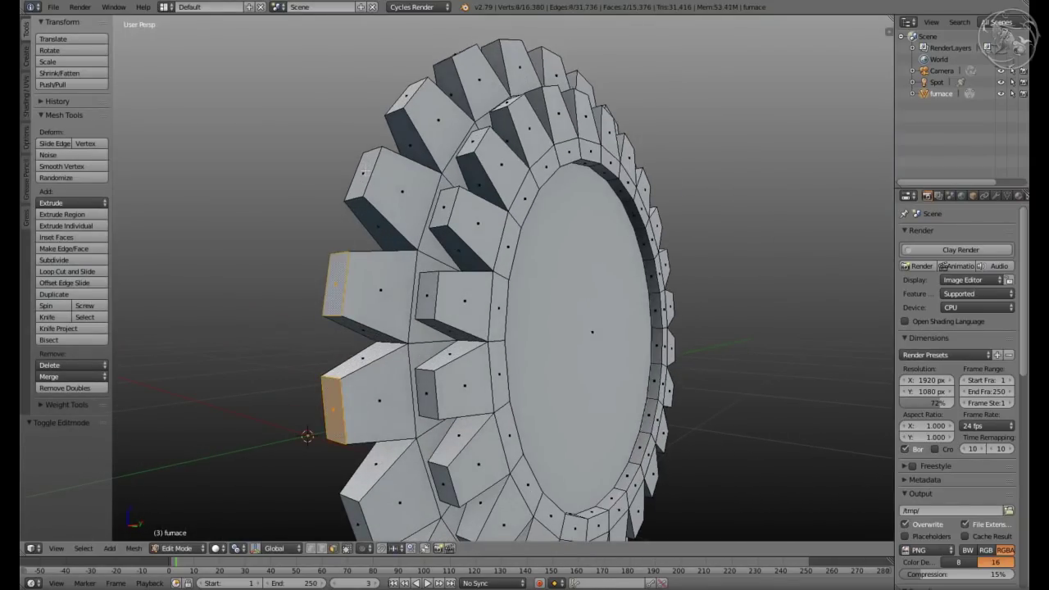
pyautogui.moveTo(364, 171)
pyautogui.mouseDown(button='middle')
pyautogui.moveTo(726, 320)
pyautogui.moveTo(554, 374)
pyautogui.moveTo(282, 539)
pyautogui.mouseUp(button='middle')
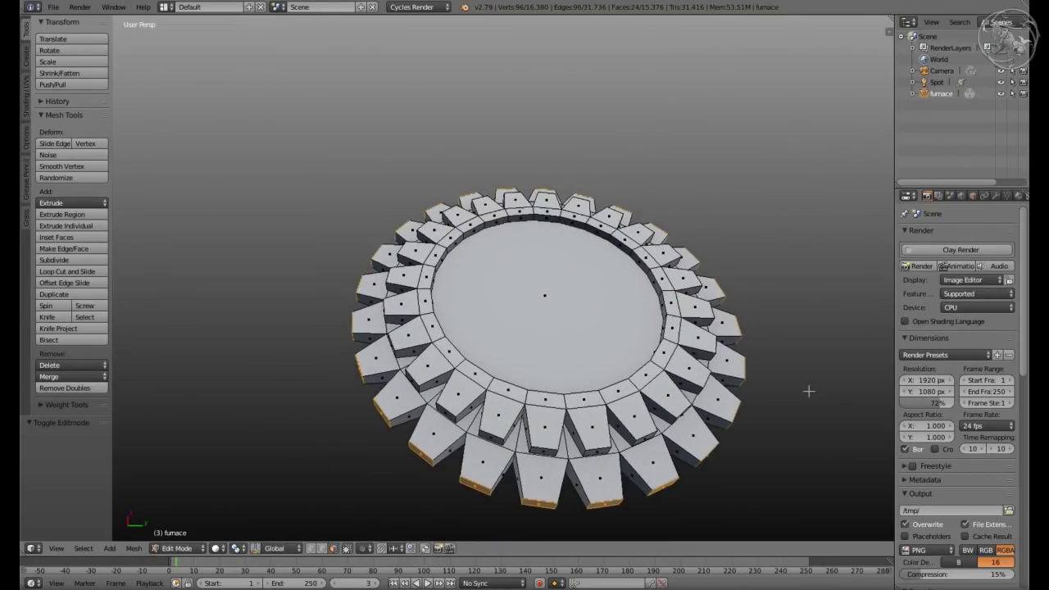
pyautogui.press('s')
pyautogui.click(792, 382)
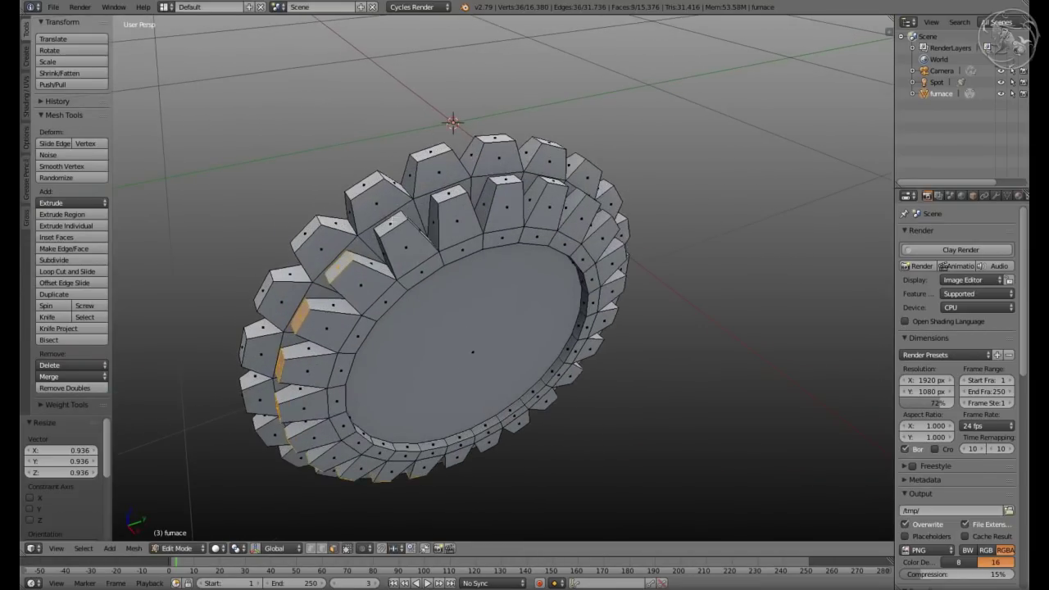
pyautogui.moveTo(513, 187); pyautogui.dragTo(514, 186, button='middle')
pyautogui.moveTo(628, 287); pyautogui.dragTo(591, 426, button='middle')
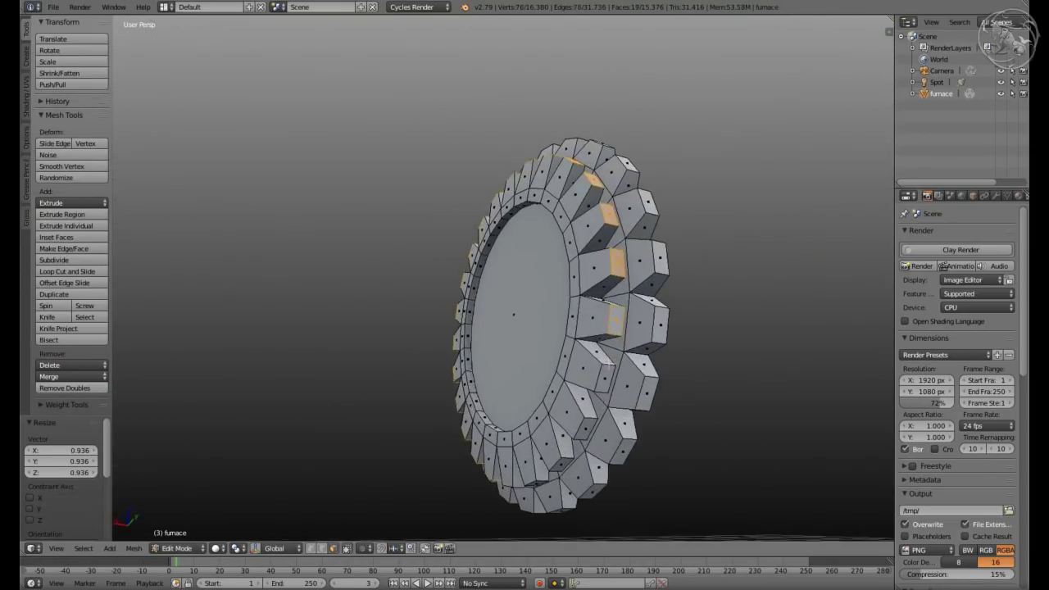
# Select edge paths along the gear's teeth
pyautogui.keyDown('alt'); pyautogui.keyDown('shift'); pyautogui.rightClick(605, 377); pyautogui.keyUp('shift'); pyautogui.keyUp('alt')
pyautogui.moveTo(605, 378); pyautogui.dragTo(613, 339, button='middle')
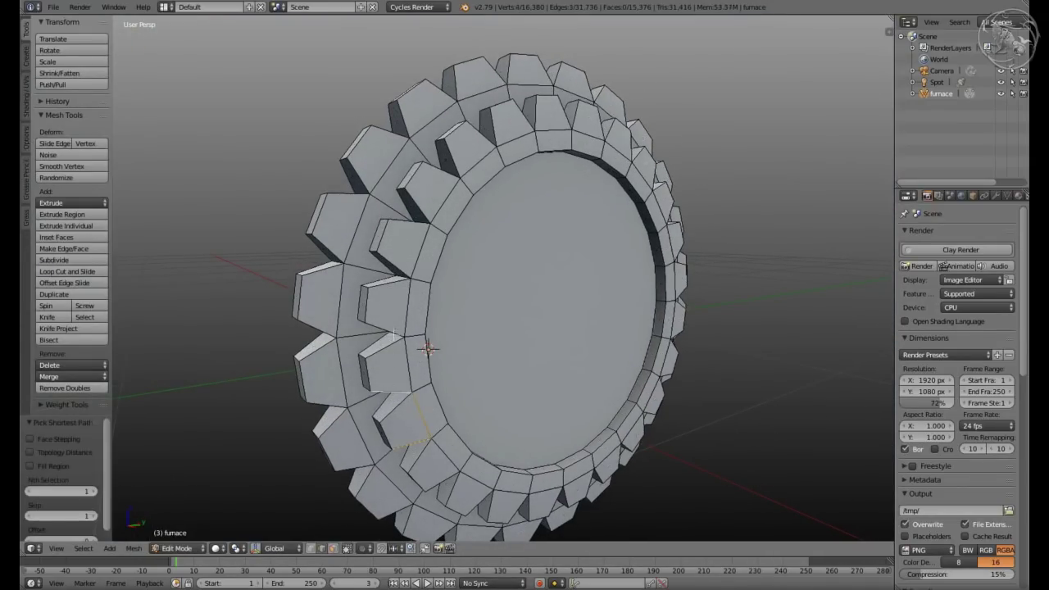
pyautogui.keyDown('ctrl'); pyautogui.rightClick(427, 348); pyautogui.keyUp('ctrl')
pyautogui.moveTo(427, 349)
pyautogui.mouseDown(button='middle')
pyautogui.moveTo(667, 206)
pyautogui.moveTo(752, 188)
pyautogui.mouseUp(button='middle')
pyautogui.keyDown('ctrl'); pyautogui.rightClick(706, 363); pyautogui.keyUp('ctrl')
pyautogui.moveTo(706, 363); pyautogui.dragTo(566, 331, button='middle')
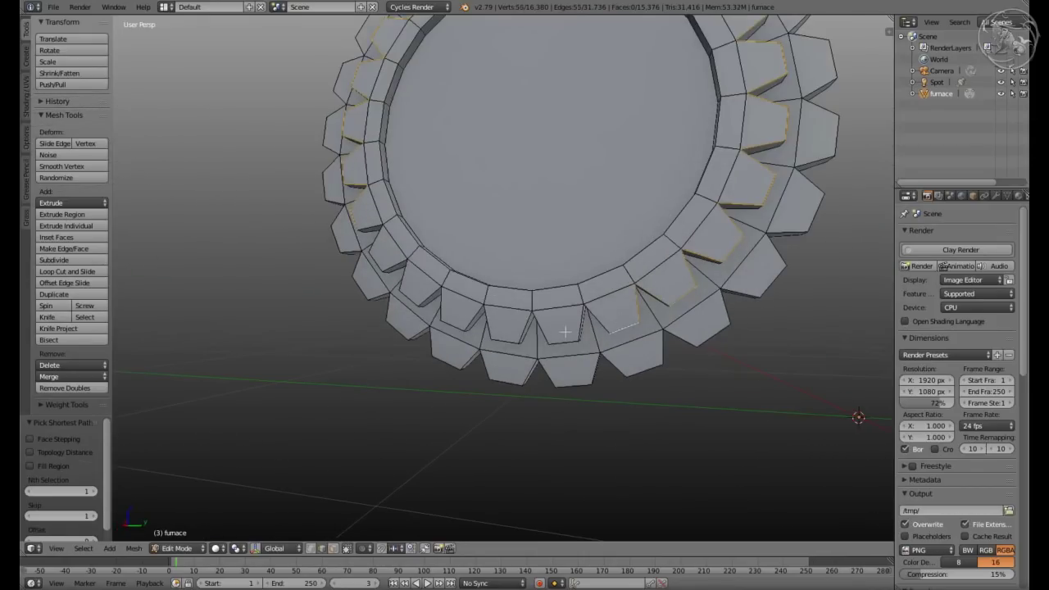
pyautogui.keyDown('ctrl'); pyautogui.rightClick(383, 223); pyautogui.keyUp('ctrl')
pyautogui.moveTo(384, 223)
pyautogui.mouseDown(button='middle')
pyautogui.moveTo(365, 148)
pyautogui.moveTo(360, 213)
pyautogui.mouseUp(button='middle')
pyautogui.keyDown('ctrl'); pyautogui.rightClick(572, 181); pyautogui.keyUp('ctrl')
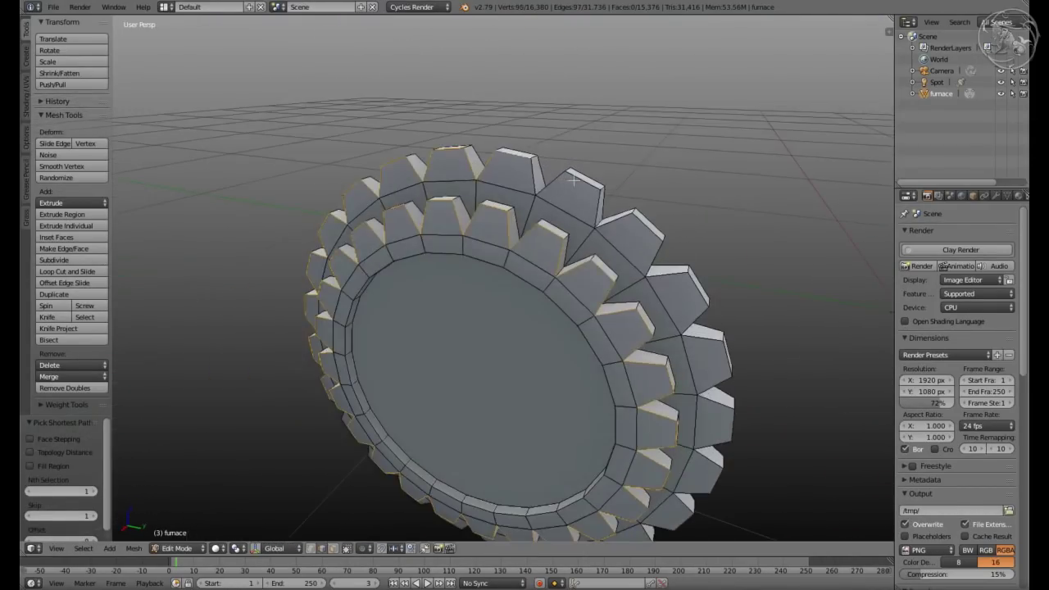
pyautogui.keyDown('ctrl'); pyautogui.rightClick(647, 230); pyautogui.keyUp('ctrl')
# Bevel the selected tooth edges and scale the inner ring of faces to 0.8542
pyautogui.moveTo(646, 231)
pyautogui.mouseDown(button='middle')
pyautogui.moveTo(626, 410)
pyautogui.moveTo(502, 339)
pyautogui.mouseUp(button='middle')
pyautogui.keyDown('ctrl'); pyautogui.rightClick(549, 363); pyautogui.keyUp('ctrl')
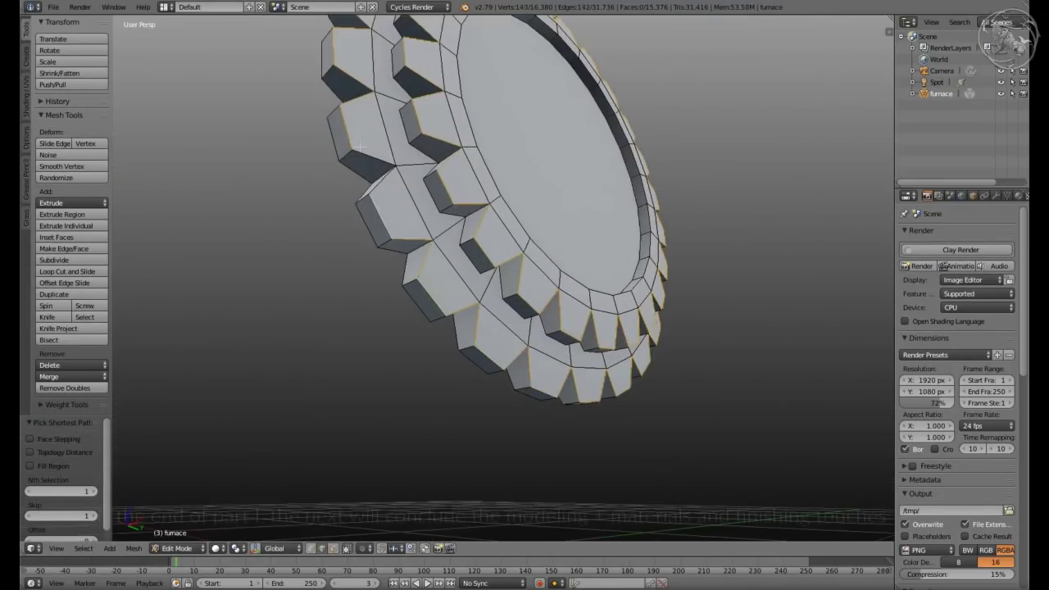
pyautogui.moveTo(360, 148); pyautogui.dragTo(513, 261, button='middle')
pyautogui.hotkey('ctrl', 'b')
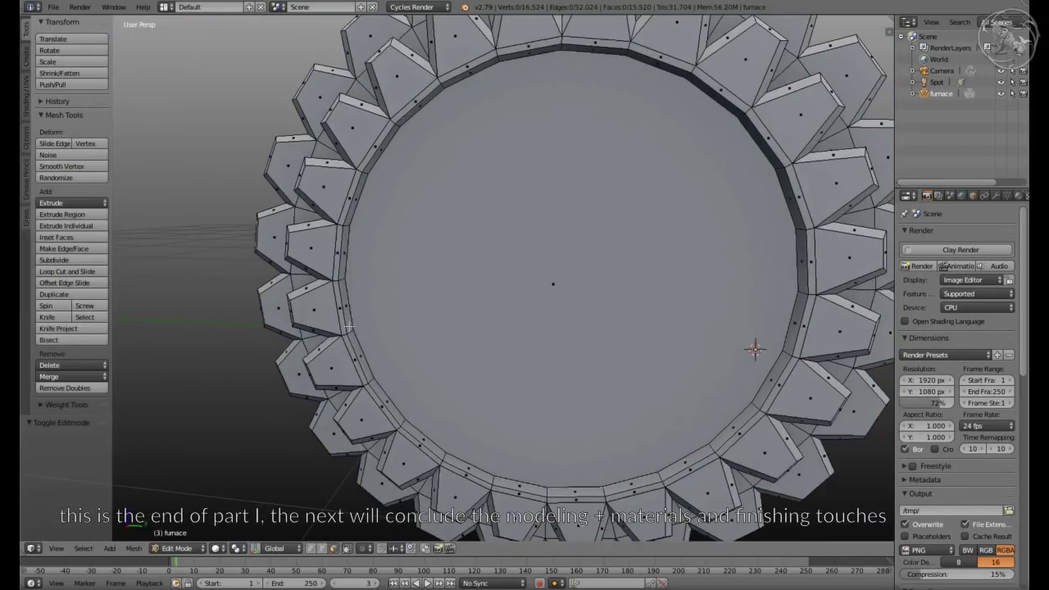
pyautogui.keyDown('alt'); pyautogui.rightClick(350, 328); pyautogui.keyUp('alt')
pyautogui.press('s')
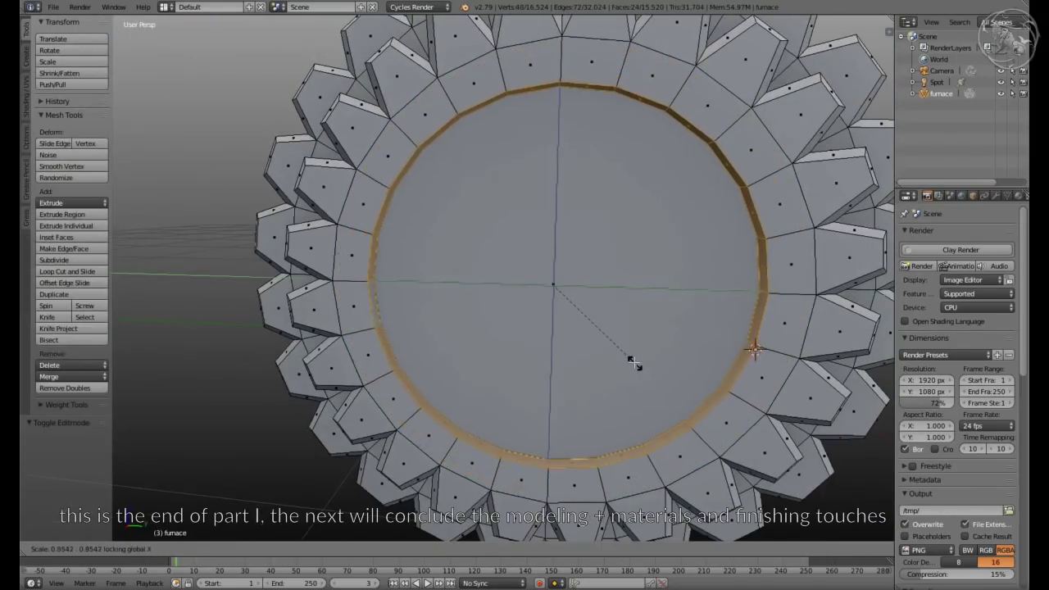